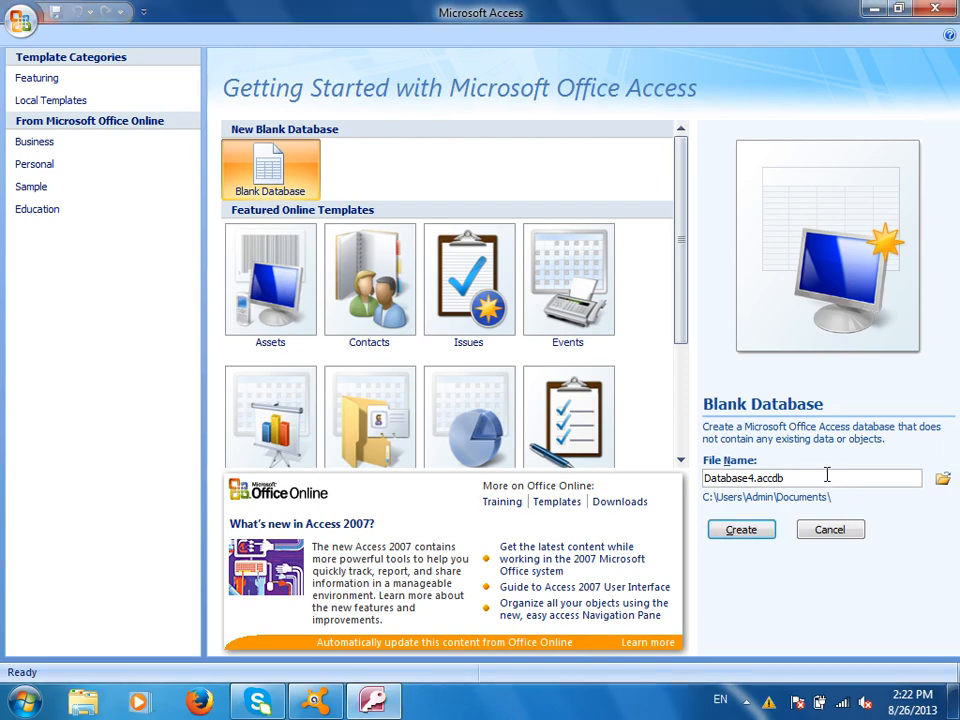
- Create a blank database named db and close its empty starter Table1
left_click_drag(827, 474, 568, 441)
type("db")
left_click(740, 529)
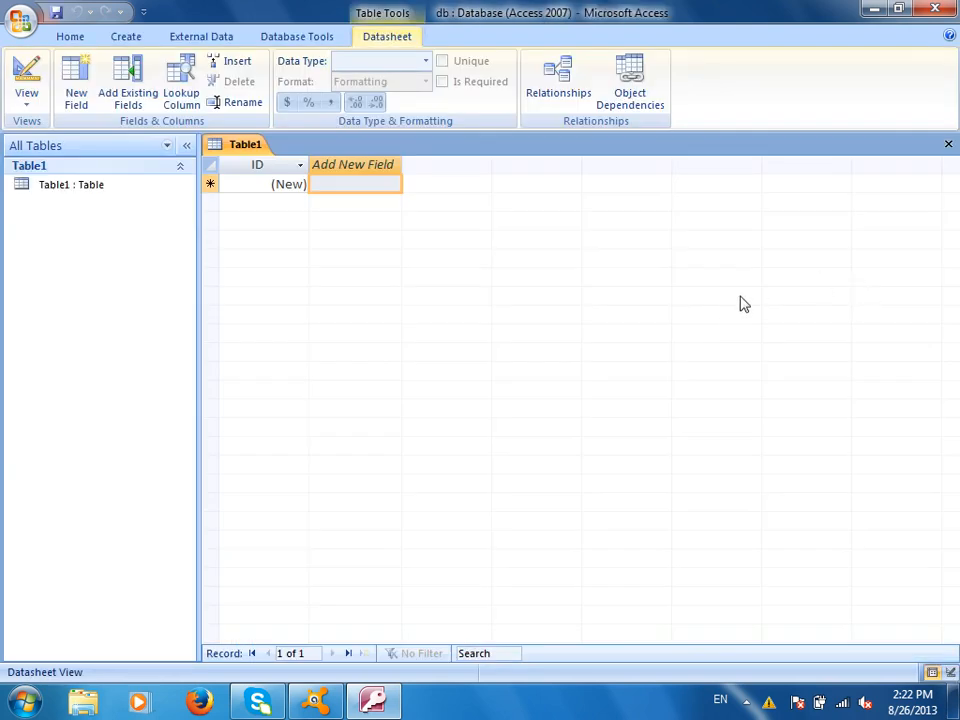
key("ctrl+F4")
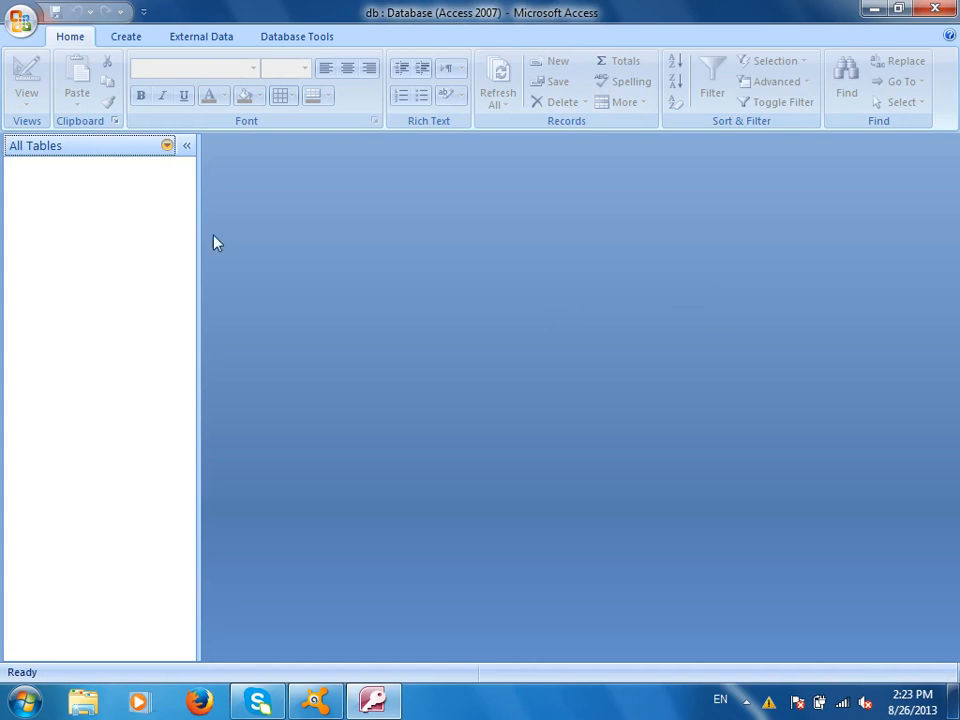
- Design a new table with StdName, Address and CourseTitle as Text fields
left_click(116, 36)
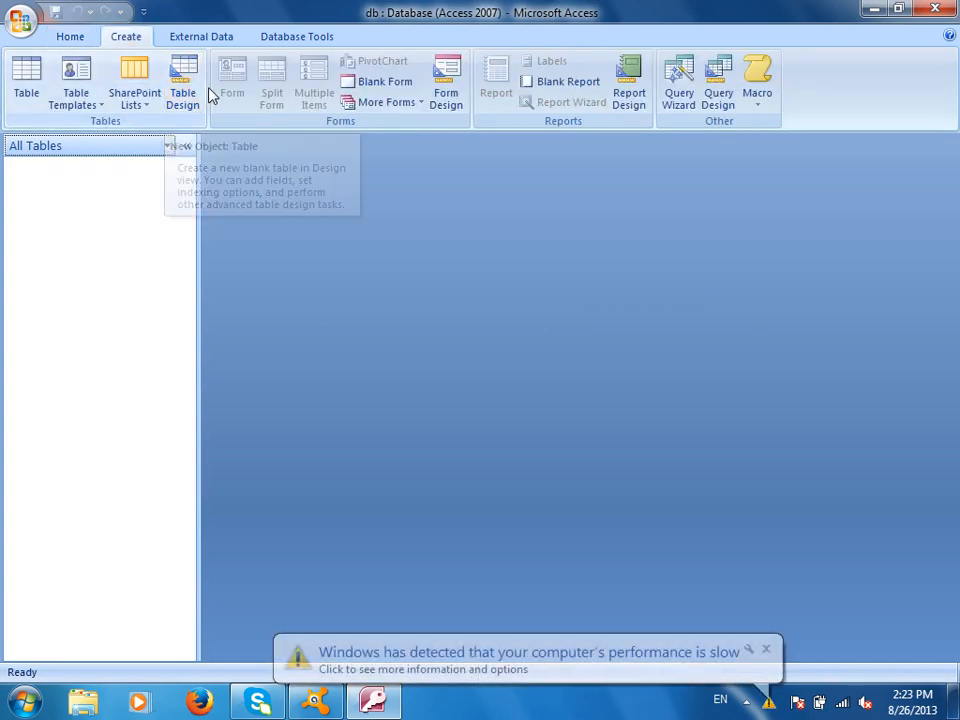
left_click(182, 88)
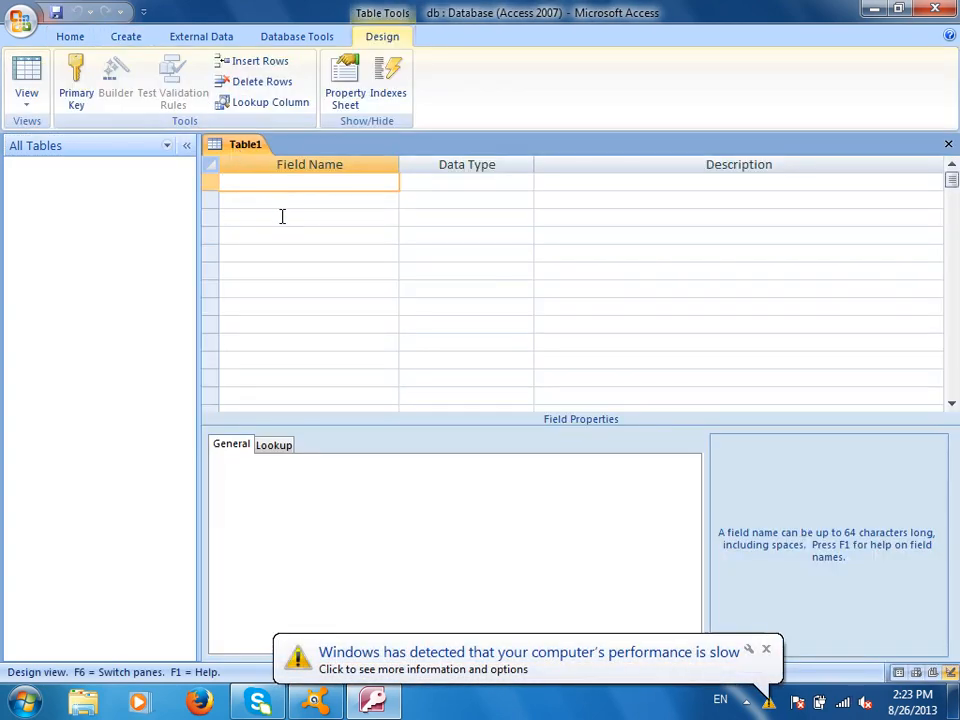
type("StdName")
key("Return")
key("Return")
key("Return")
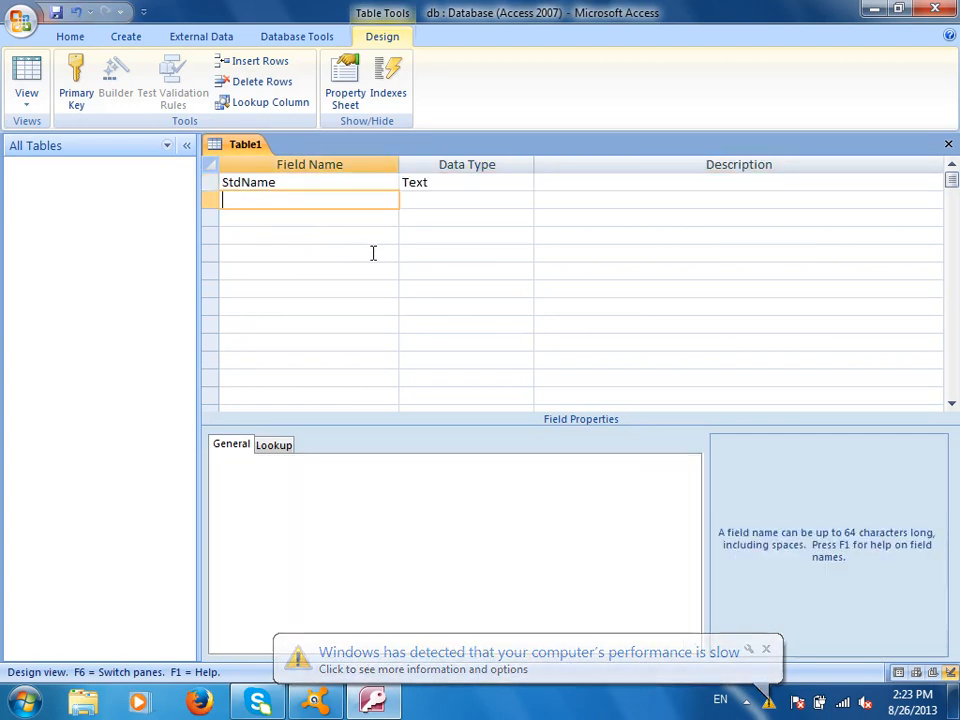
type("Address")
key("Return")
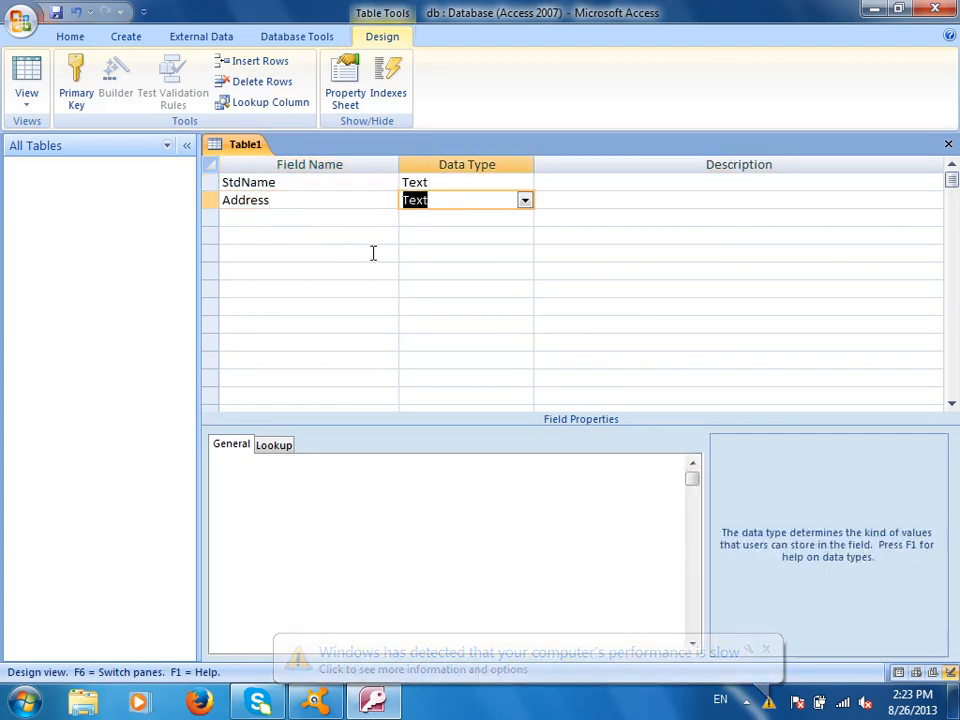
key("Return")
key("Return")
type("CourseTitle")
key("Return")
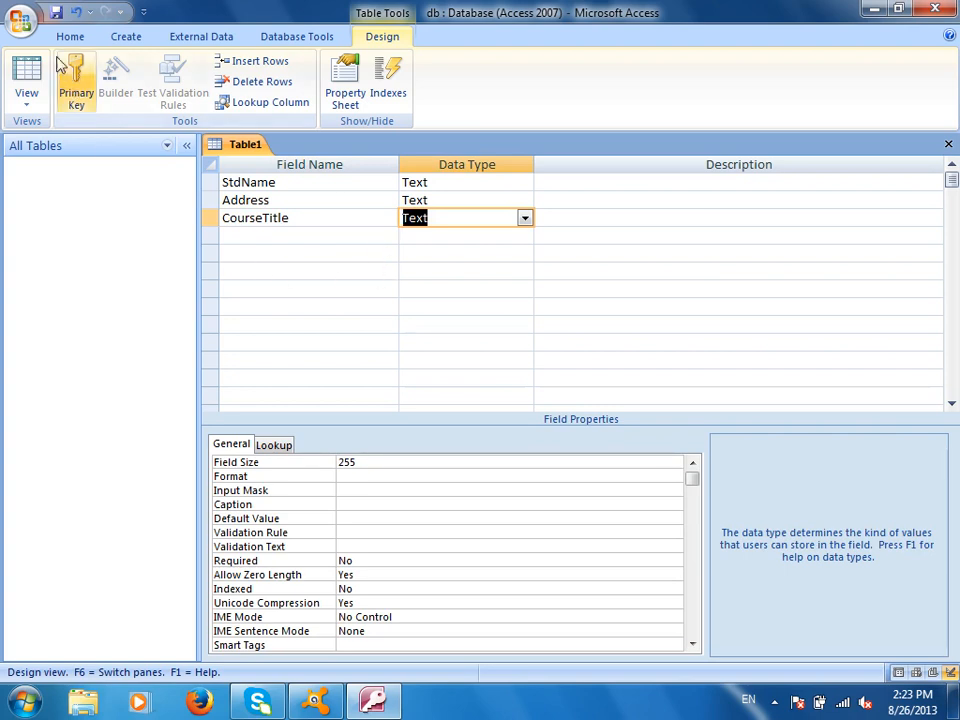
- Save the table as StdInfo with an automatic primary key, review its datasheet, and close it
left_click(56, 12)
type("StdInfo")
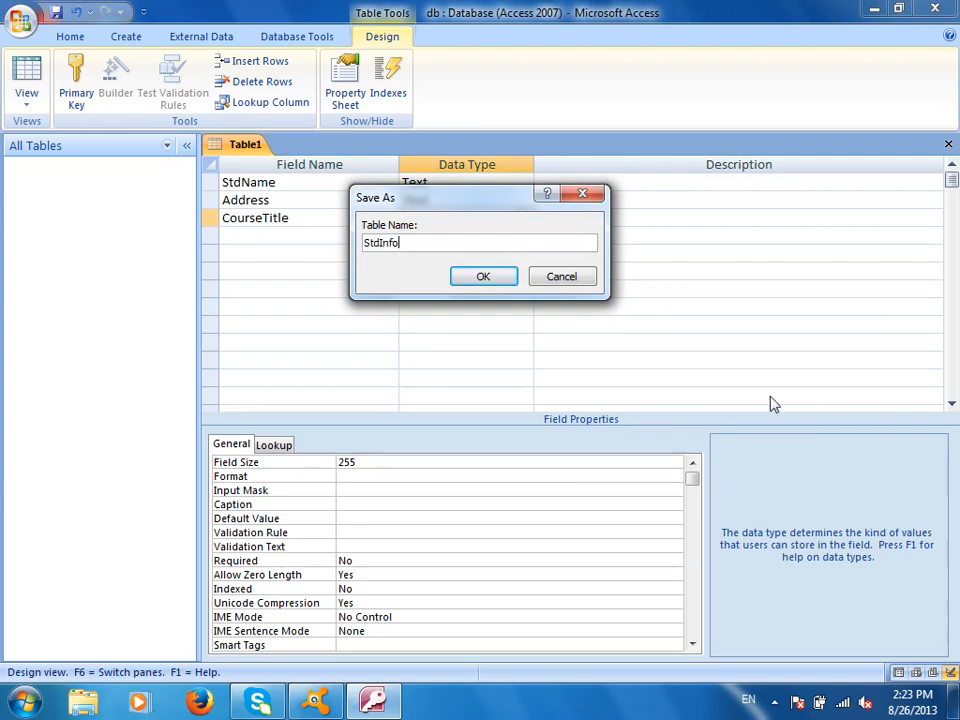
left_click(483, 277)
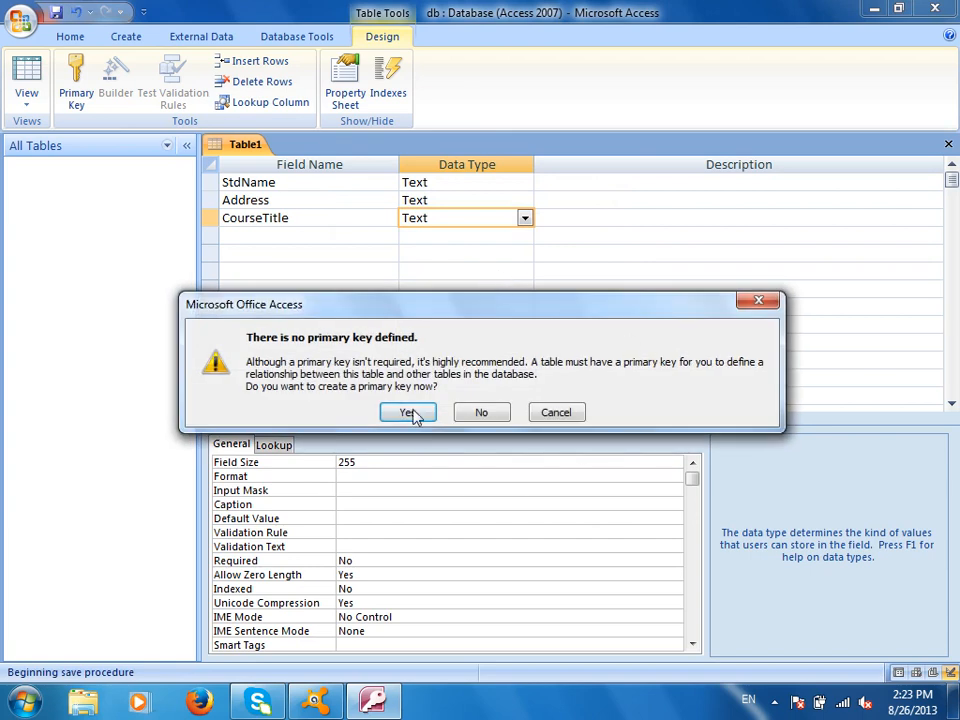
left_click(409, 413)
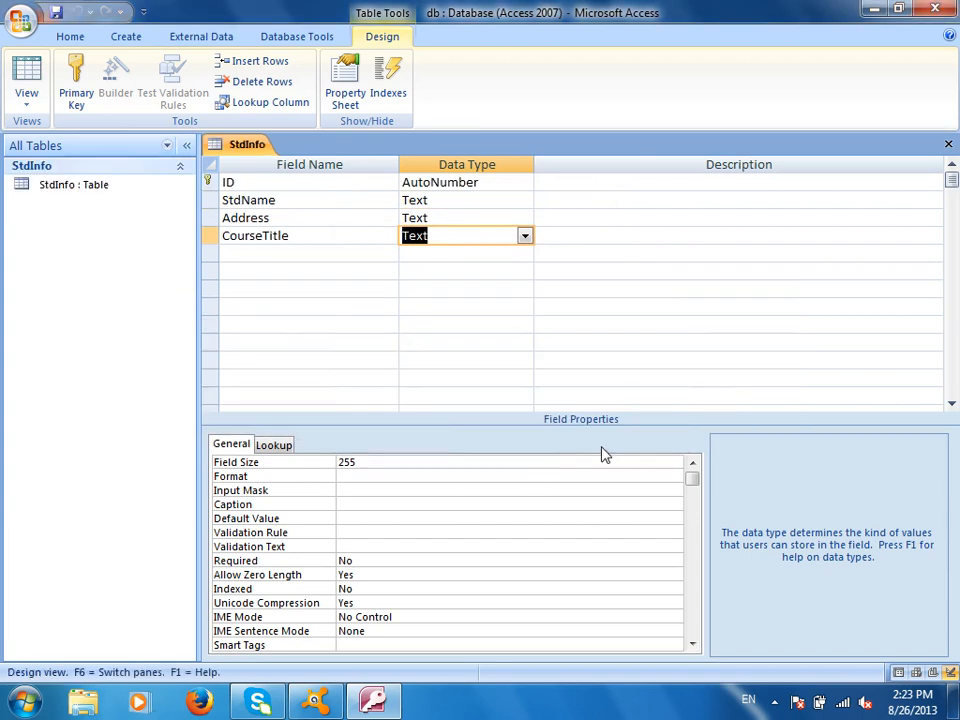
left_click(948, 144)
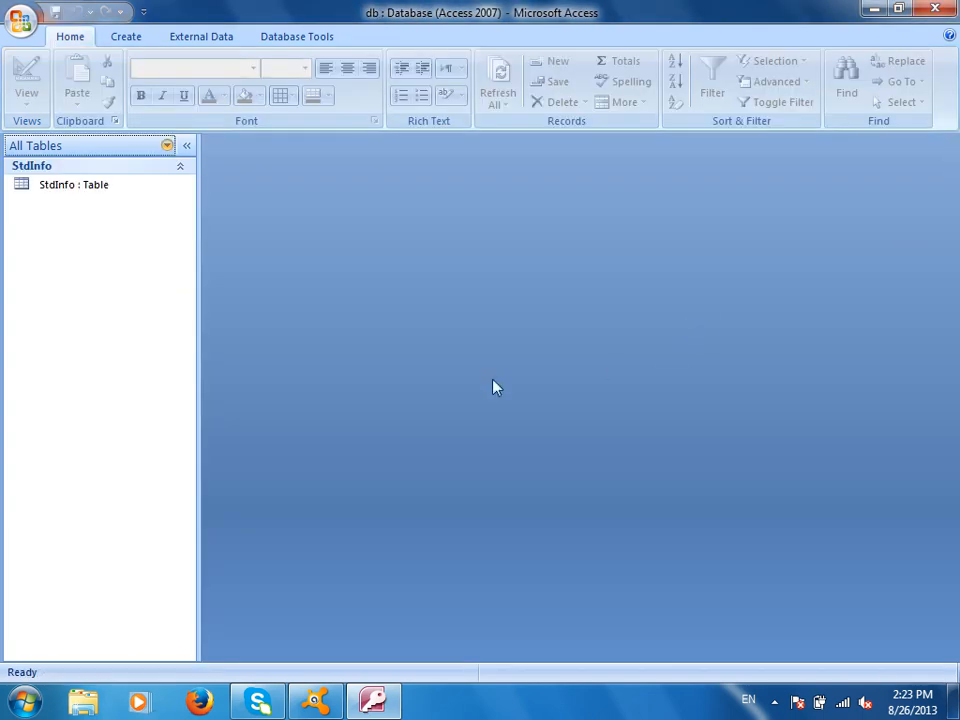
double_click(100, 186)
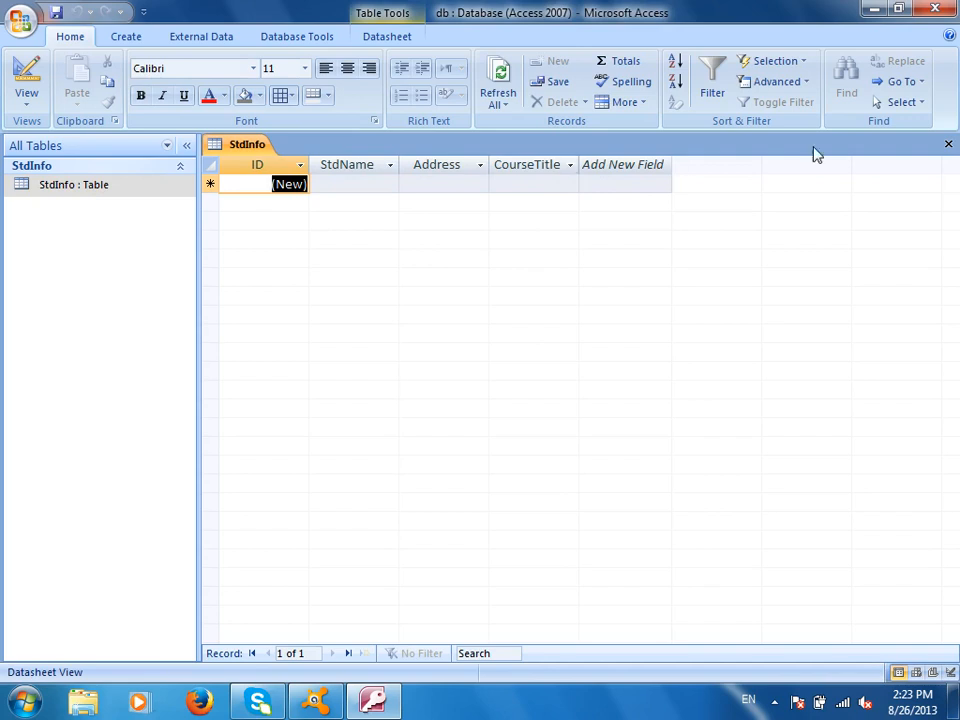
left_click(946, 145)
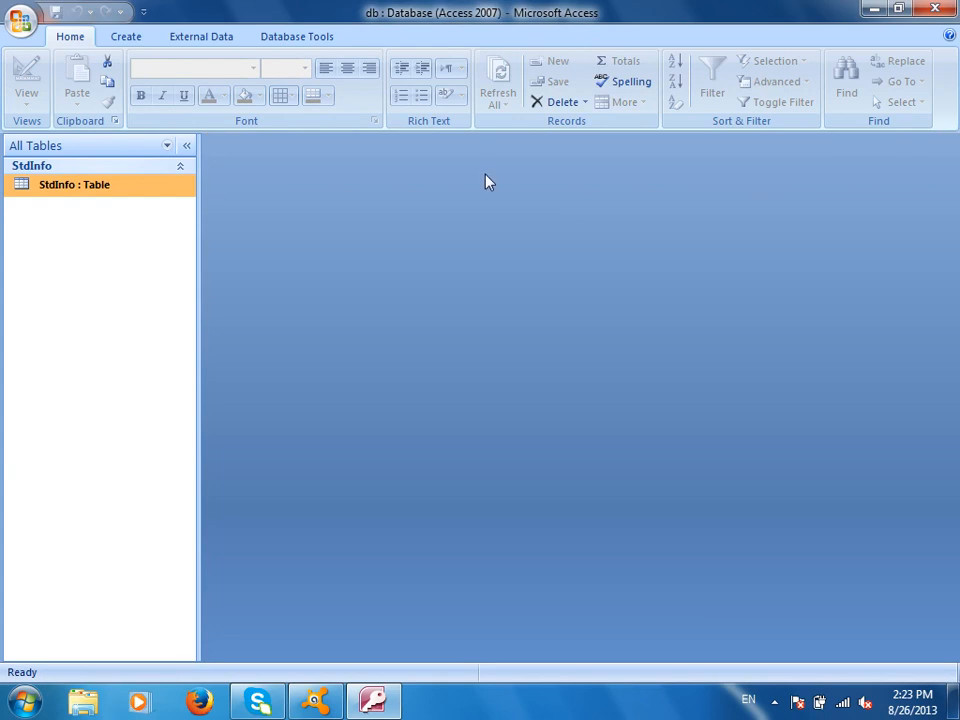
- Design another new table whose single Text field is named CourseName
left_click(126, 37)
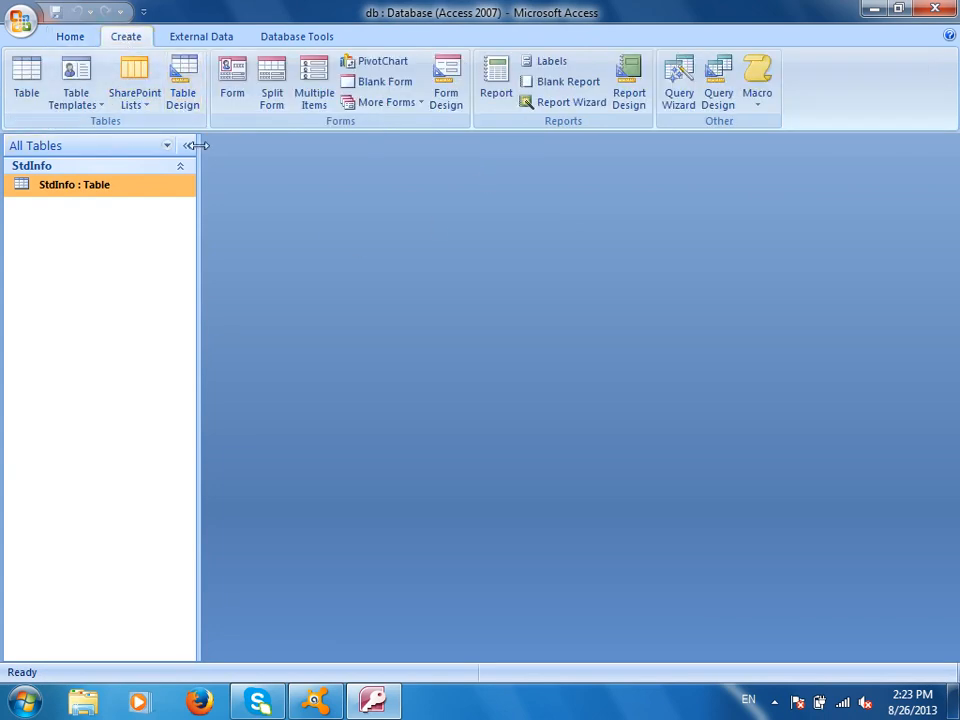
left_click(177, 80)
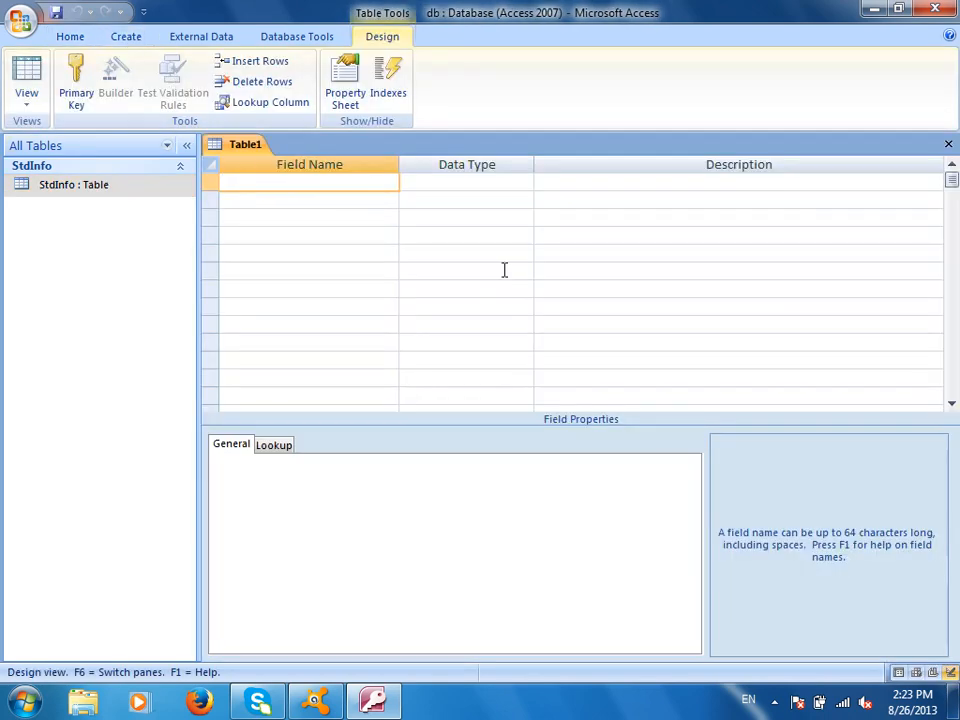
type("CourseID")
key("Tab")
key("shift+Tab")
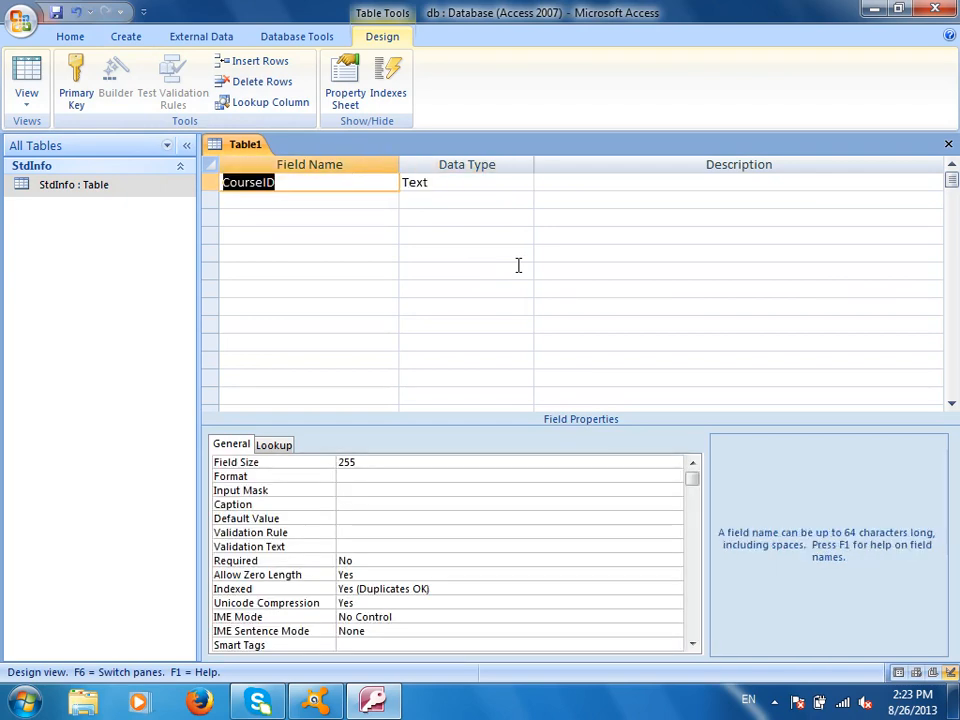
type("CourseName")
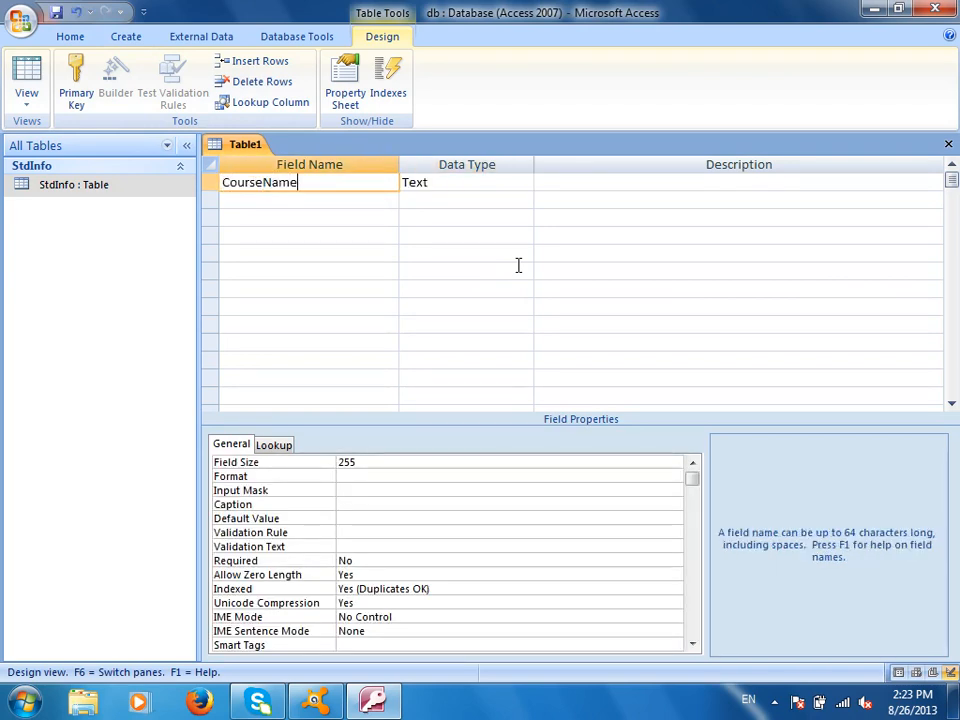
key("Tab")
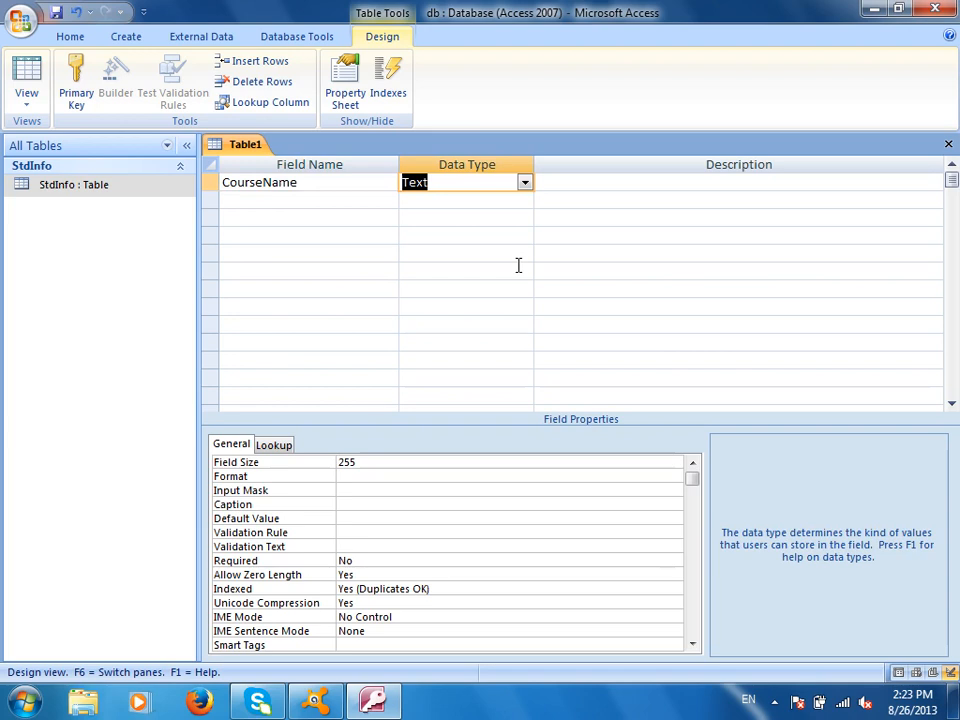
- Save the table as CourseInfo with an automatic primary key and close it
left_click(53, 15)
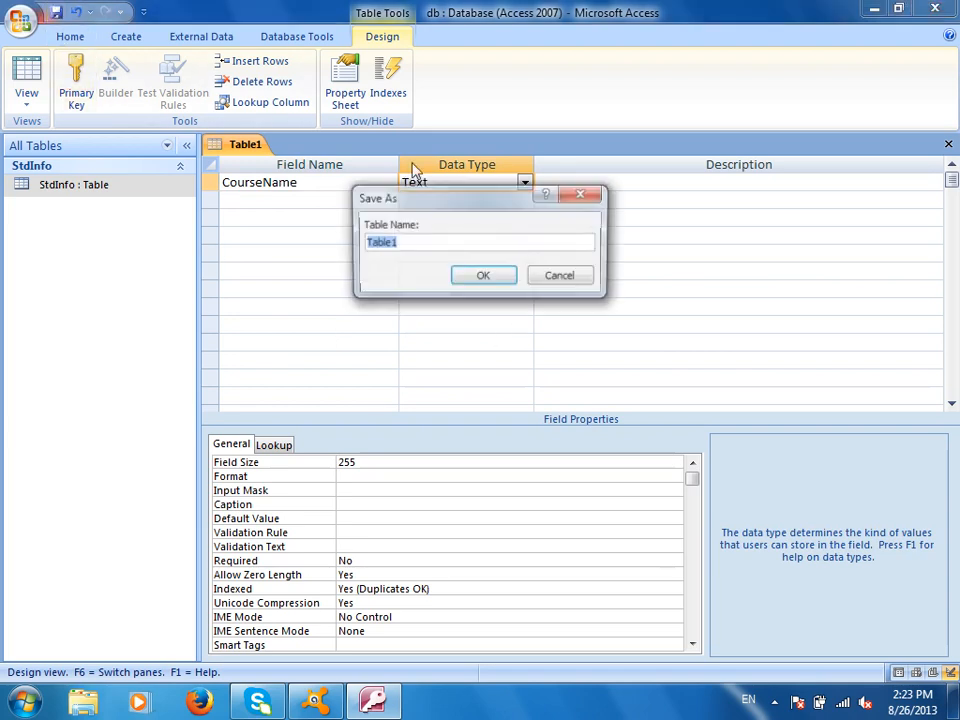
type("CourseNa")
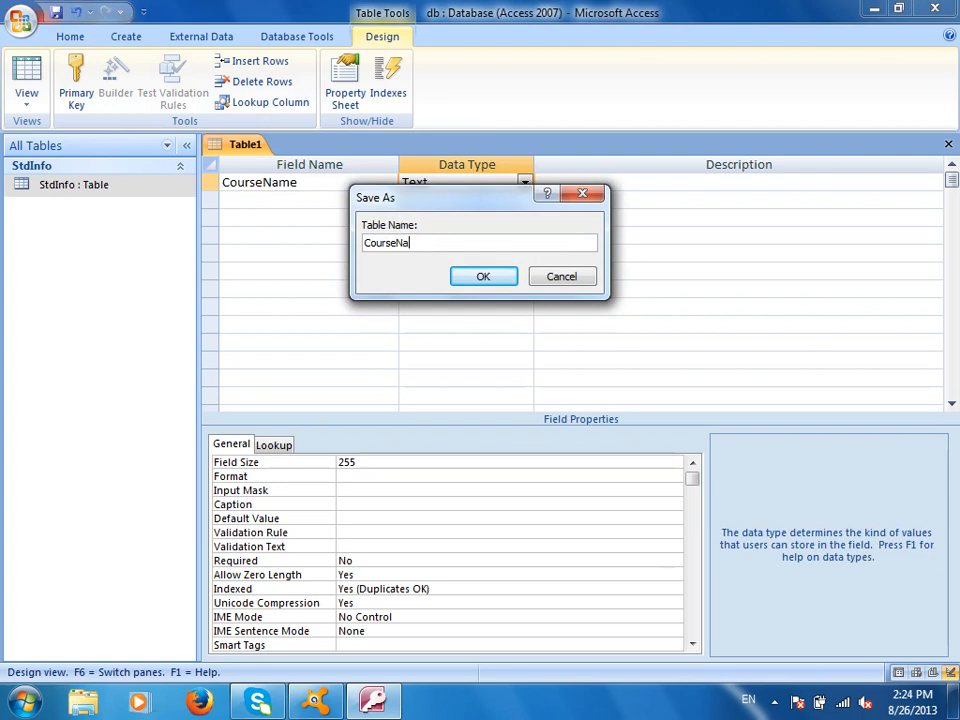
key("BackSpace")
key("BackSpace")
type("Info")
left_click(500, 280)
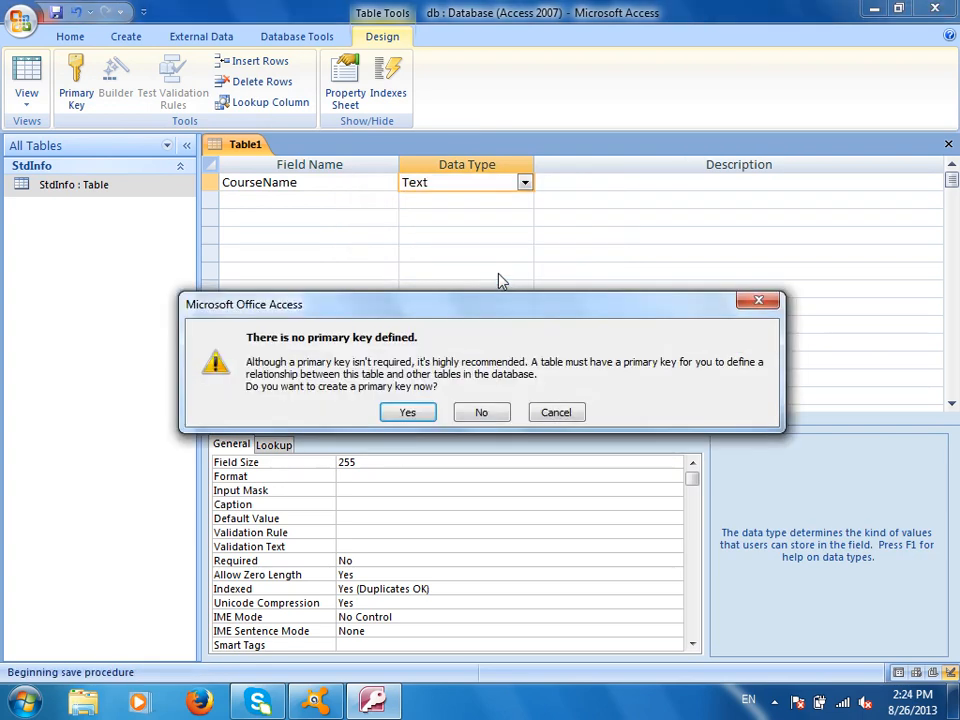
left_click(405, 412)
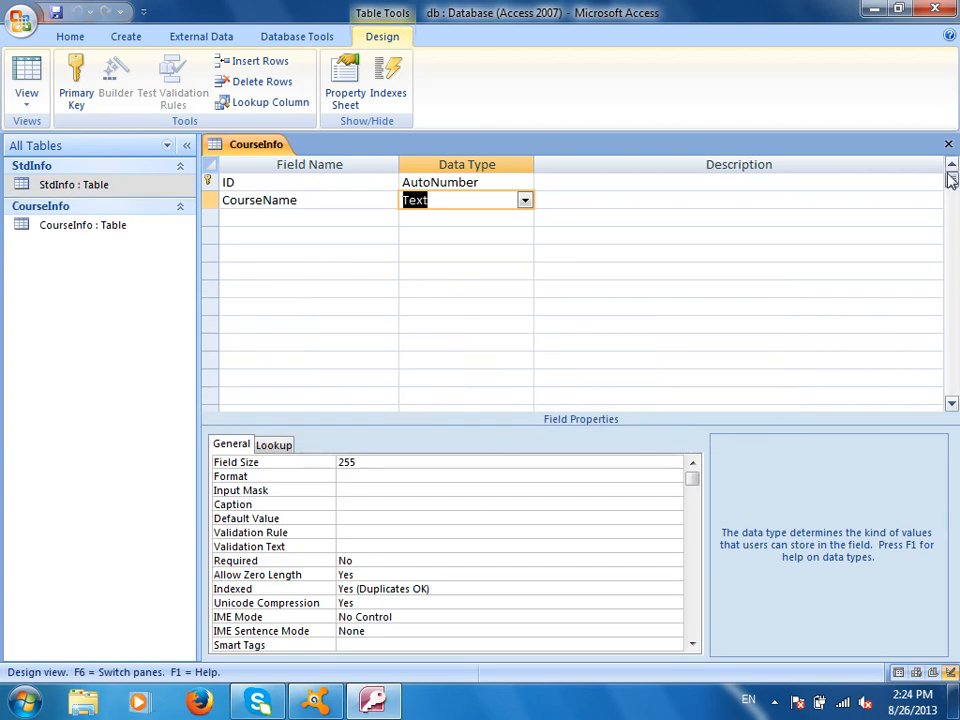
left_click(948, 144)
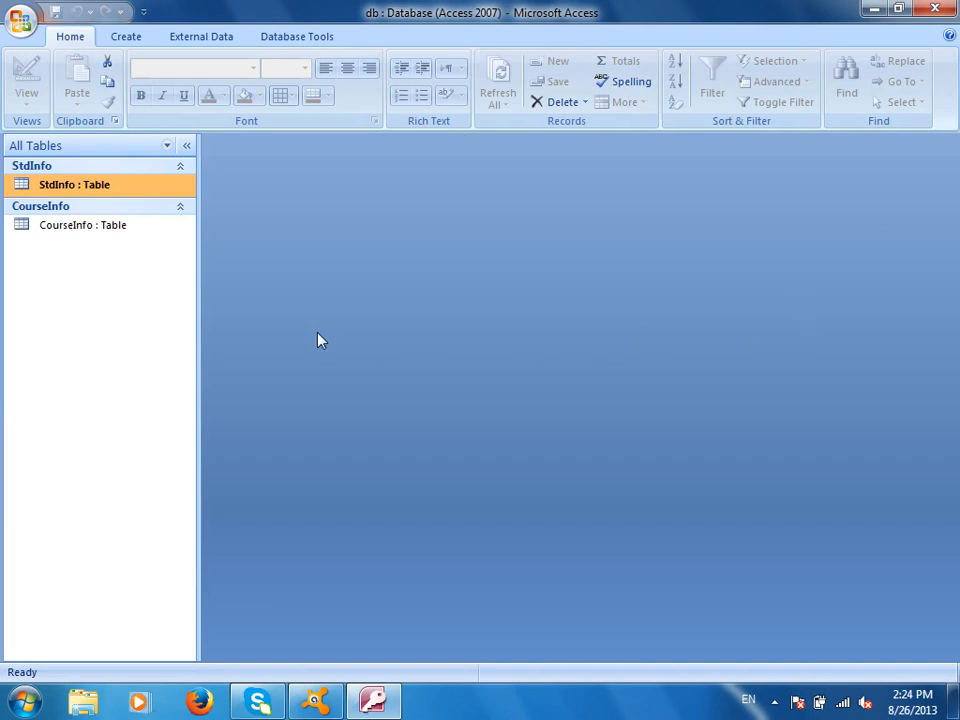
- Open CourseInfo, widen the CourseName column, and enter BCS, McITP and CCNA
double_click(71, 226)
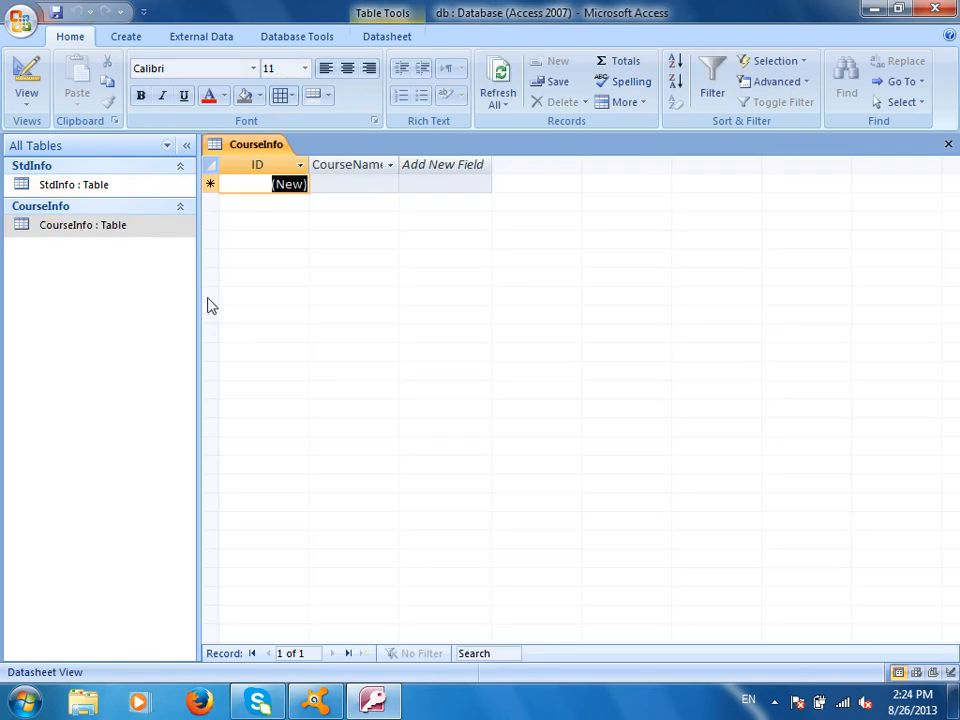
left_click_drag(400, 162, 460, 163)
left_click(424, 186)
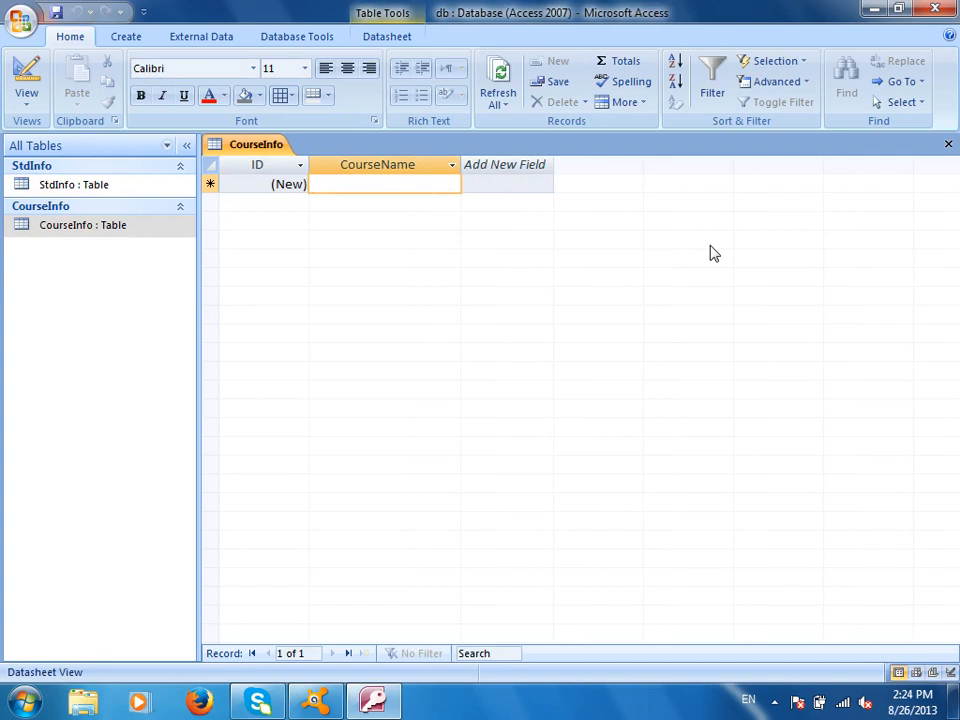
type("BCS")
key("Down")
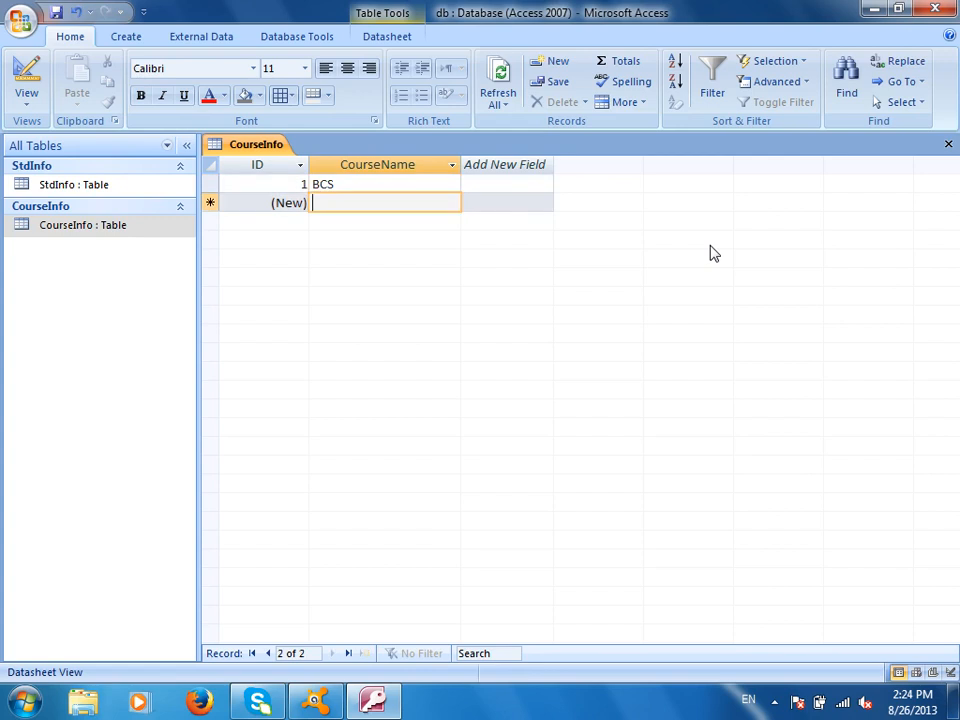
type("McITP")
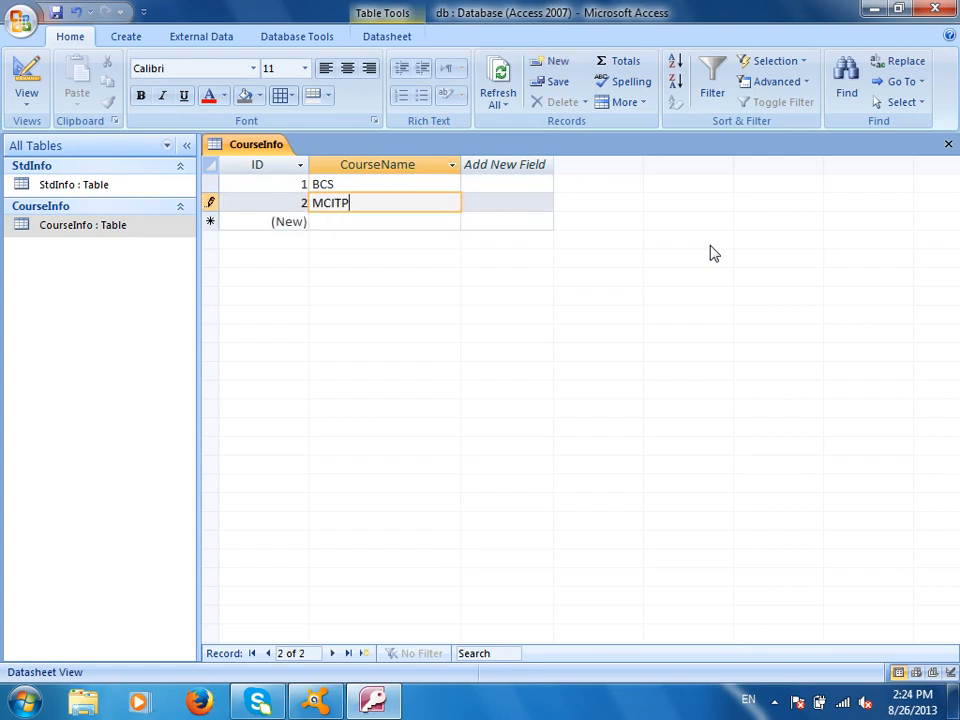
key("Down")
type("CCNA")
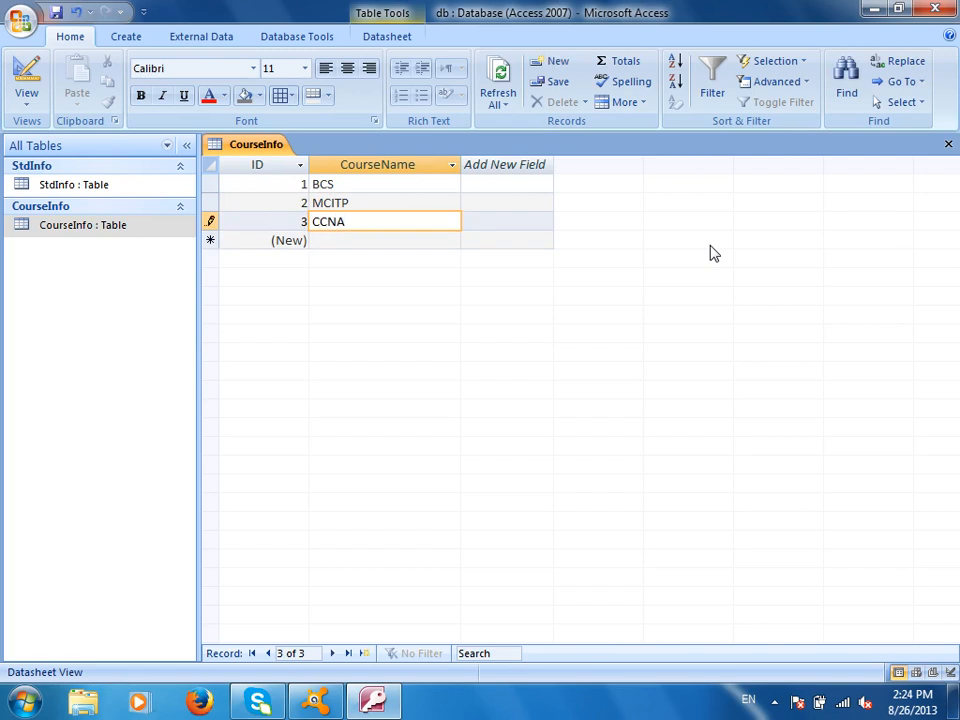
key("Down")
- Enter Oralce, Micrsooft access, PBT and Others, then close CourseInfo saving the layout
type("Oralce")
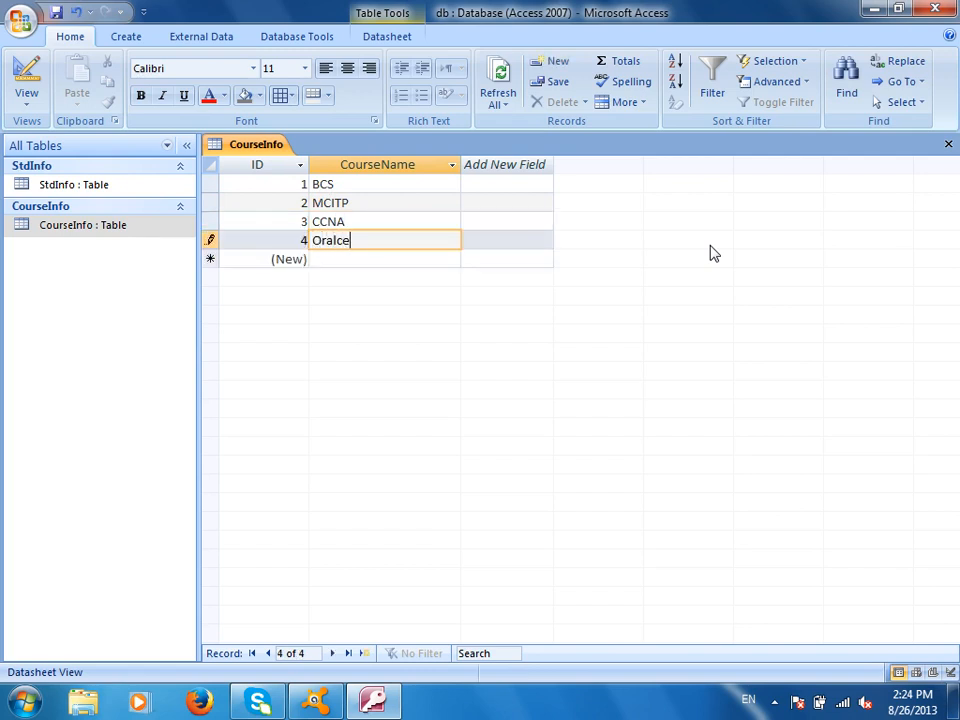
key("Down")
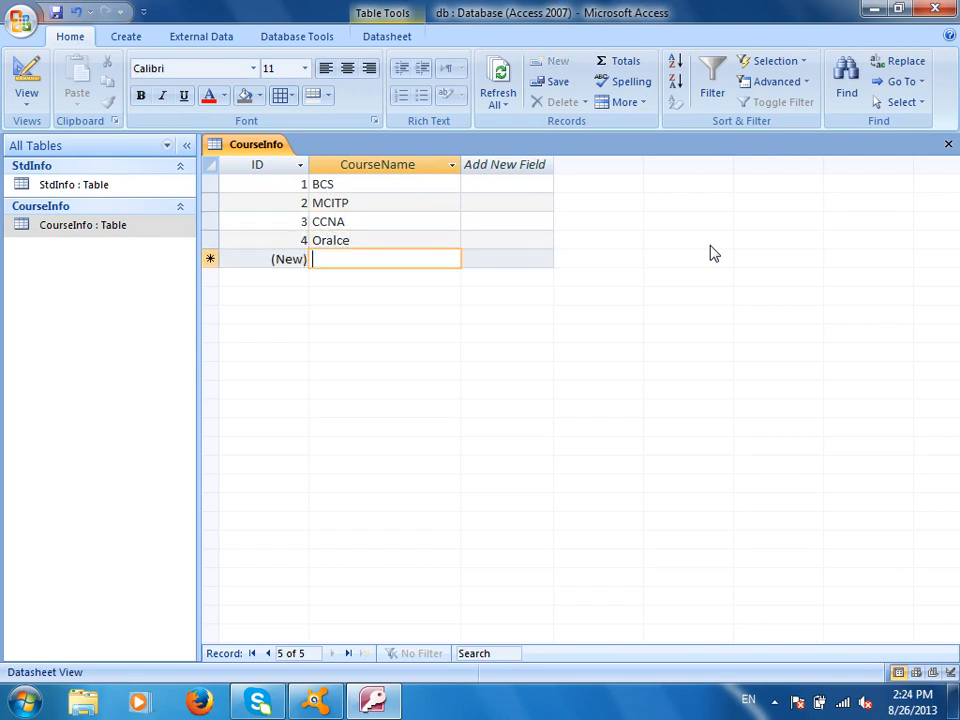
type("Micrsooft access")
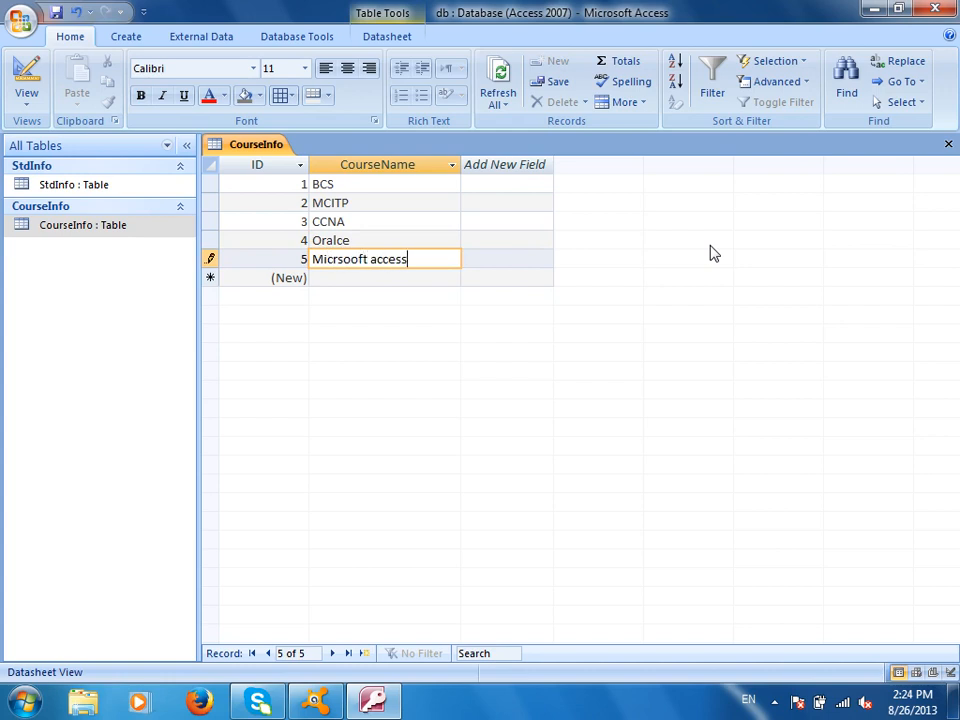
key("Down")
type("PB")
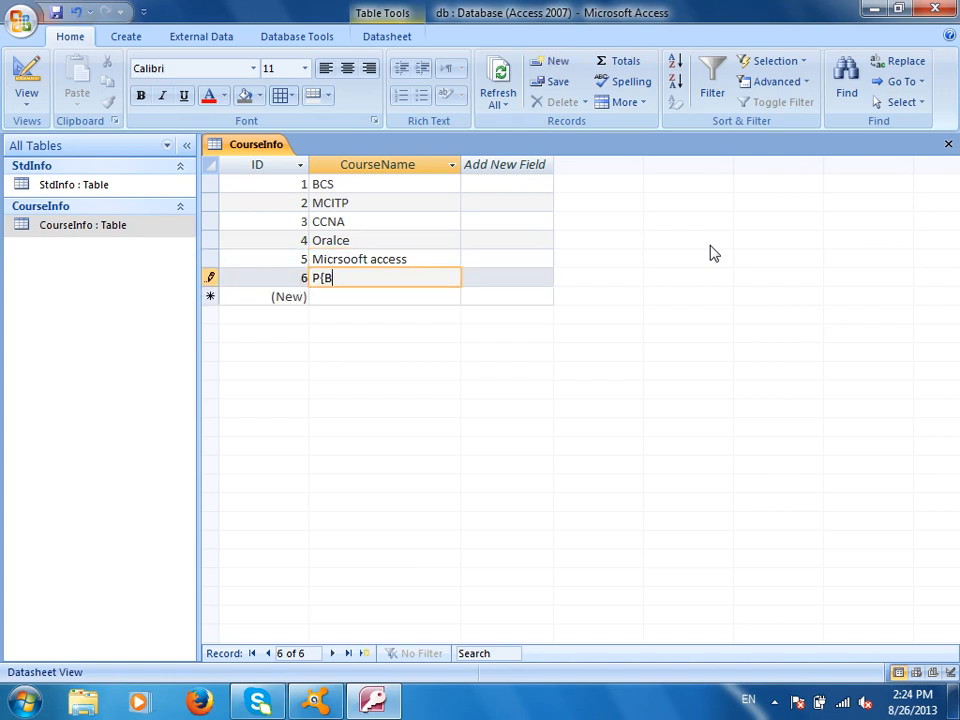
type("T")
key("Down")
type("Others")
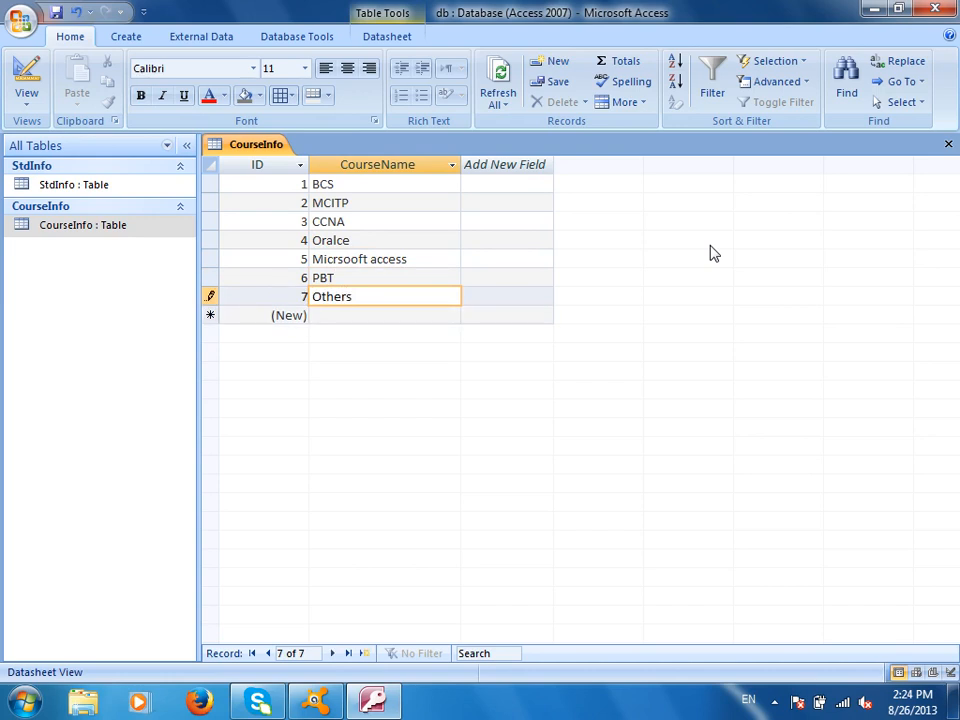
left_click(948, 145)
left_click(408, 397)
- Reopen CourseInfo to check its seven course rows, then close it
left_click(90, 207)
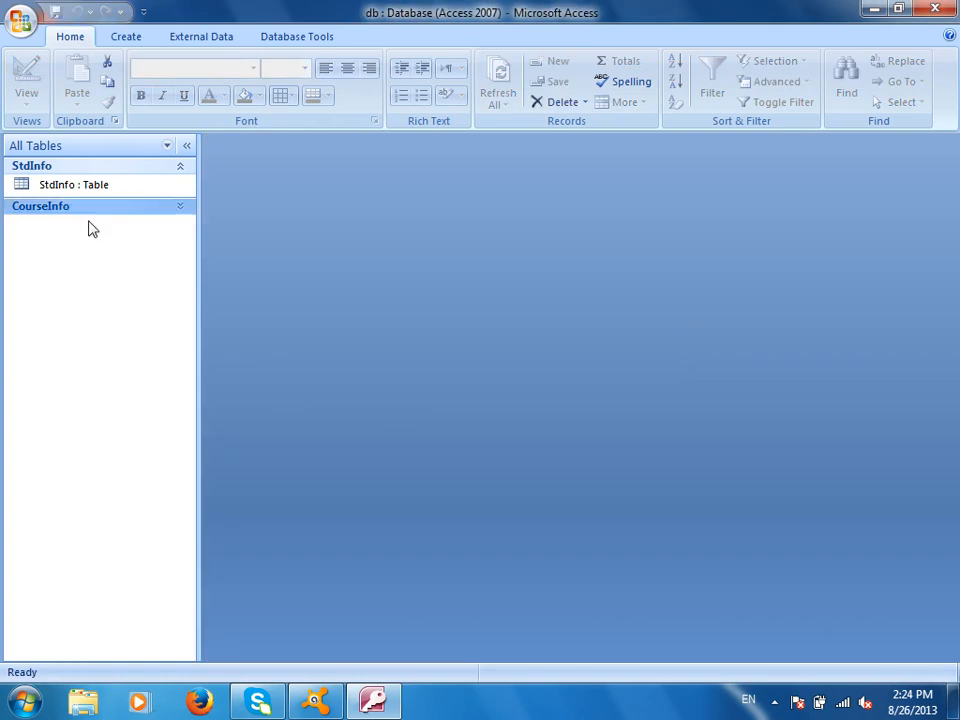
left_click(182, 210)
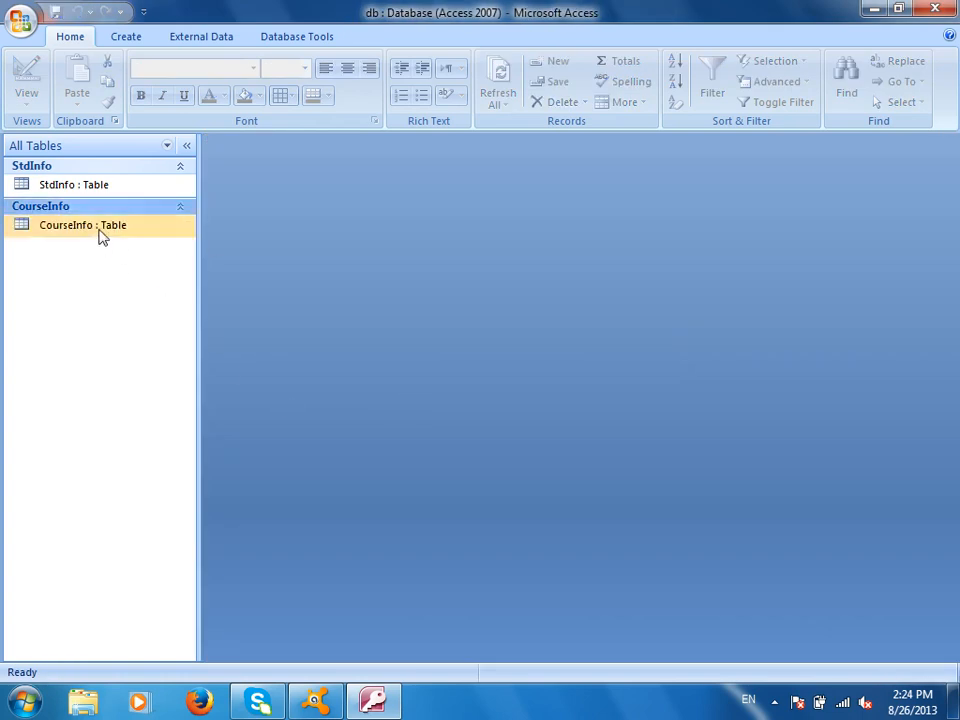
double_click(95, 226)
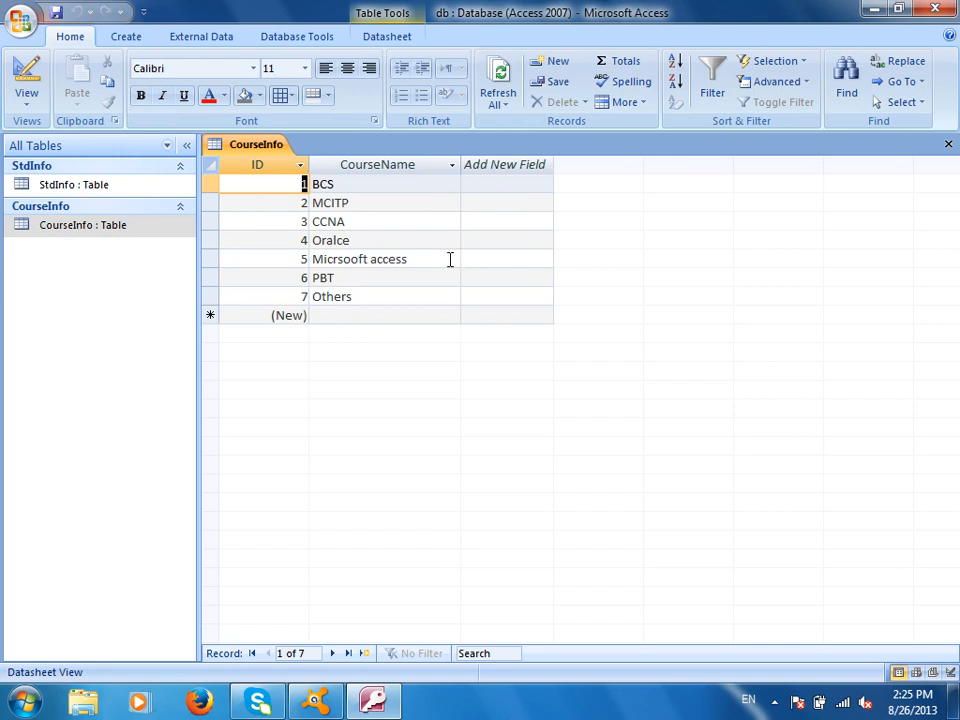
left_click(948, 144)
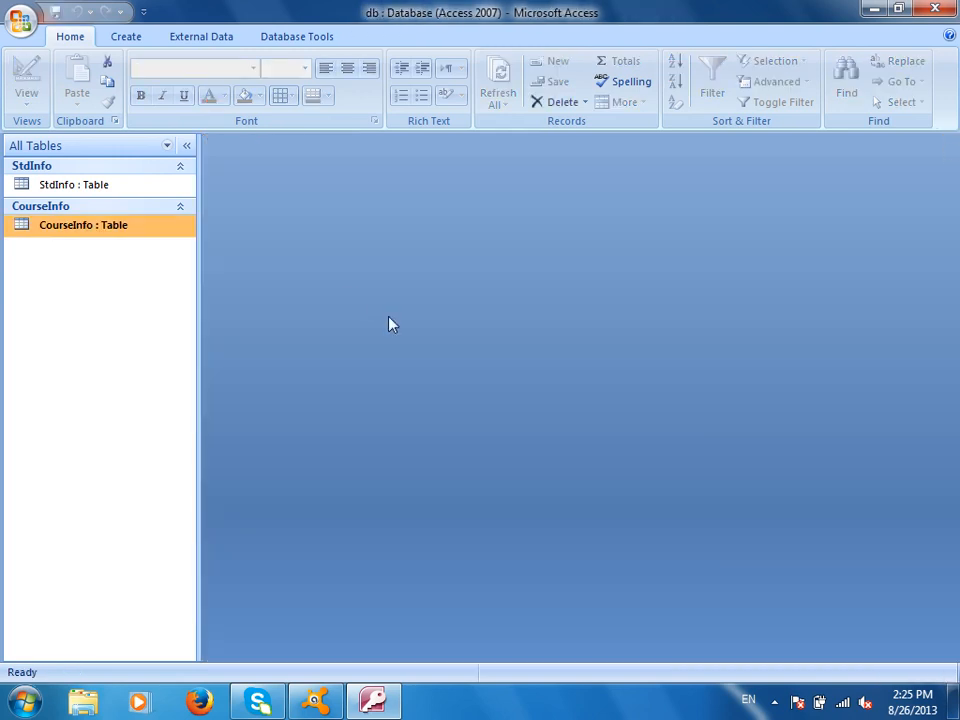
- Open StdInfo in Design View and set CourseTitle's data type to Lookup Wizard
right_click(104, 190)
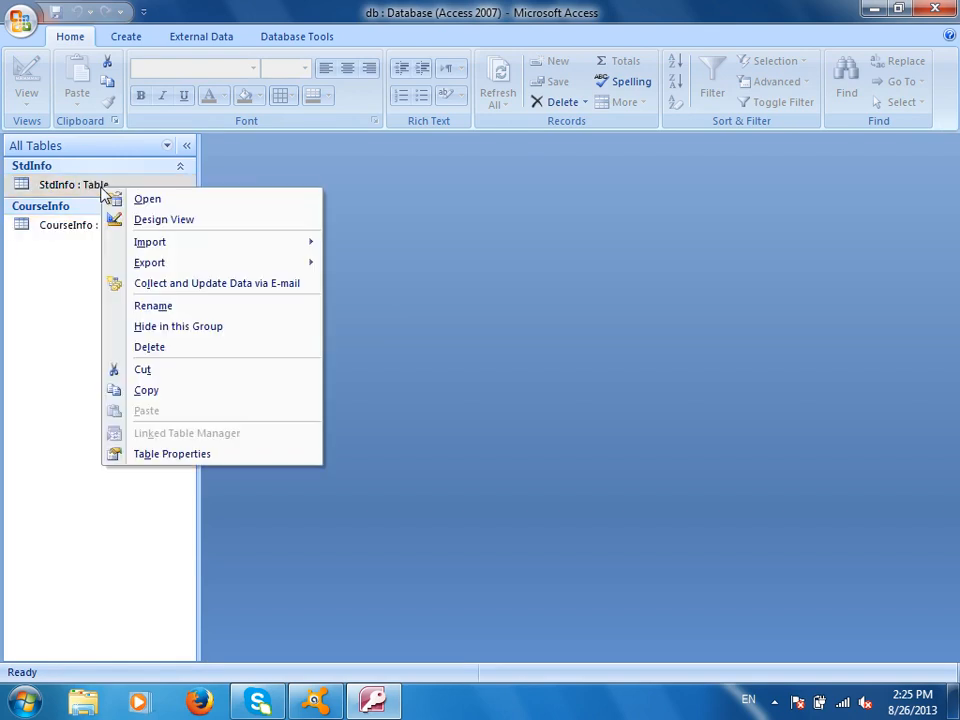
left_click(160, 221)
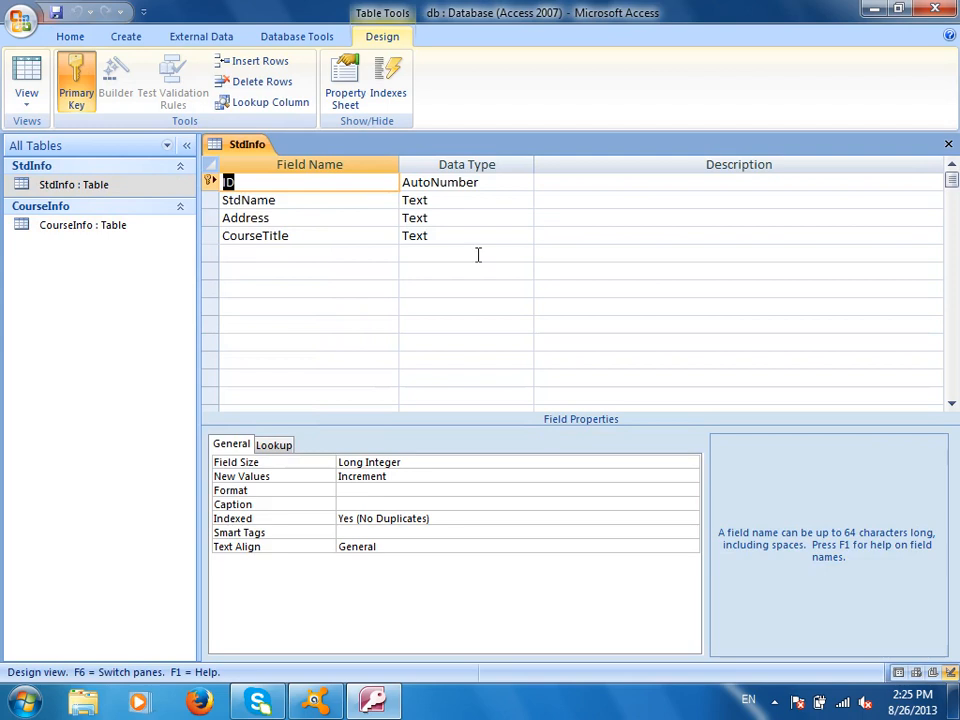
left_click(461, 234)
left_click(524, 238)
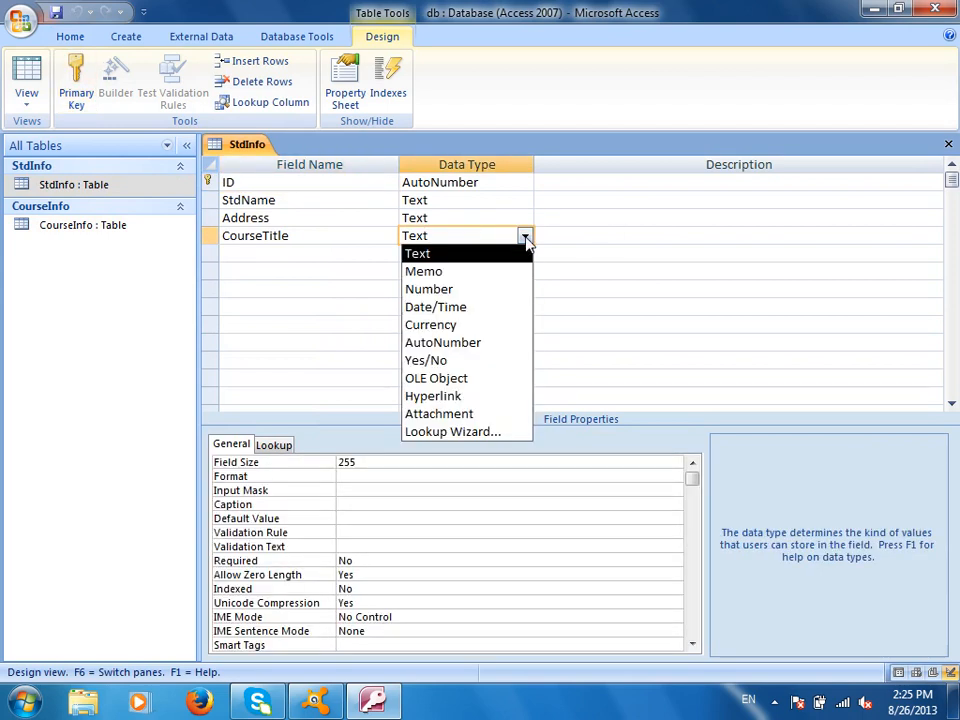
left_click(464, 434)
left_click(510, 443)
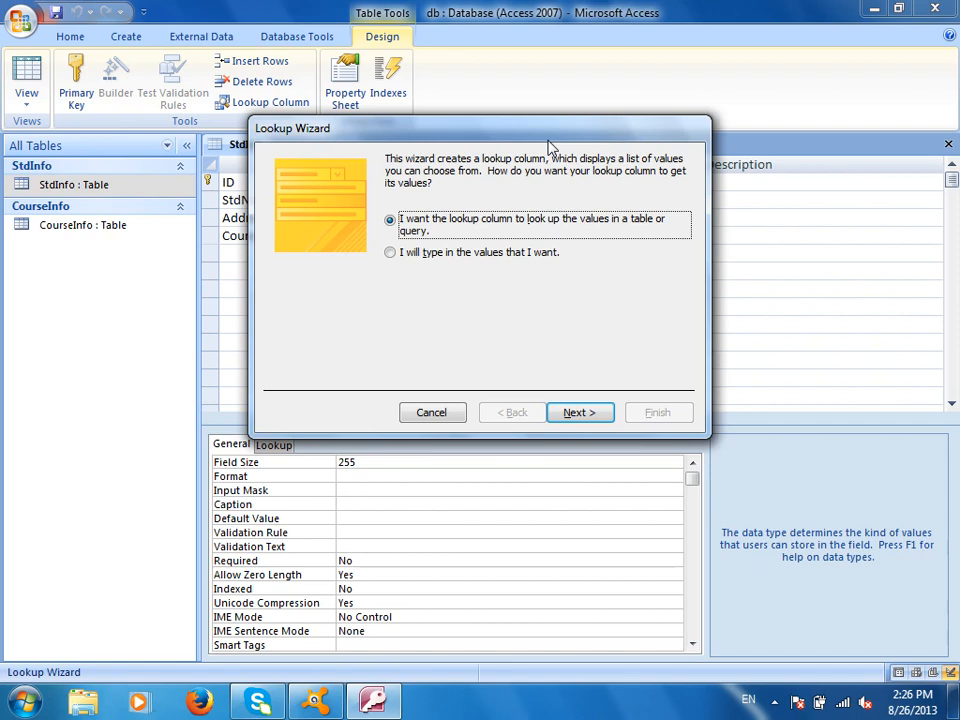
- Choose to look up CourseTitle's values from a table or query and continue
left_click(479, 254)
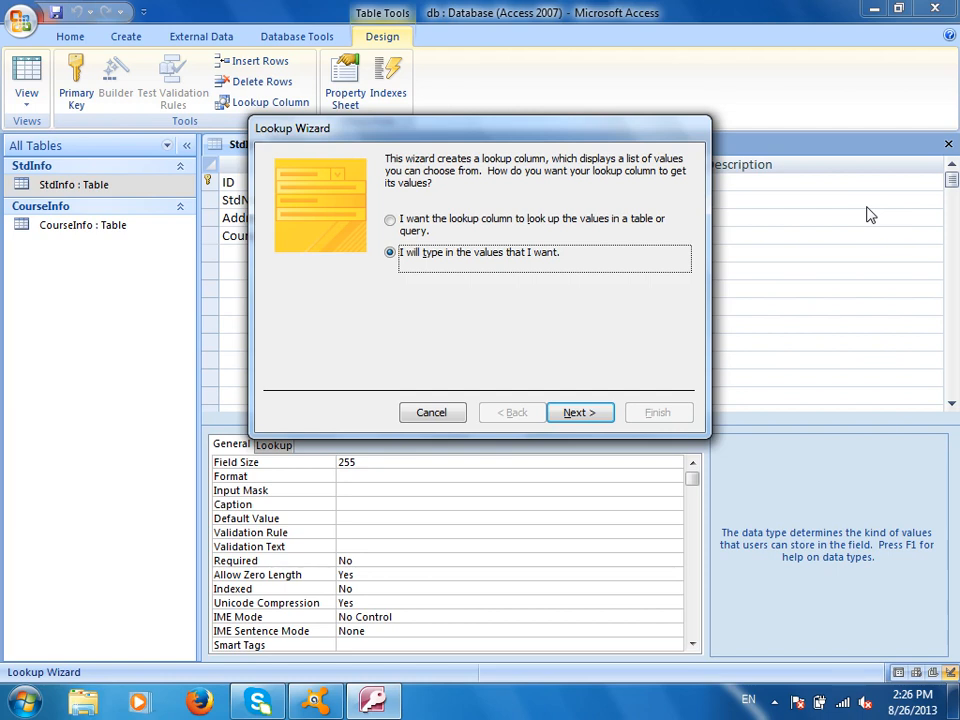
left_click(467, 221)
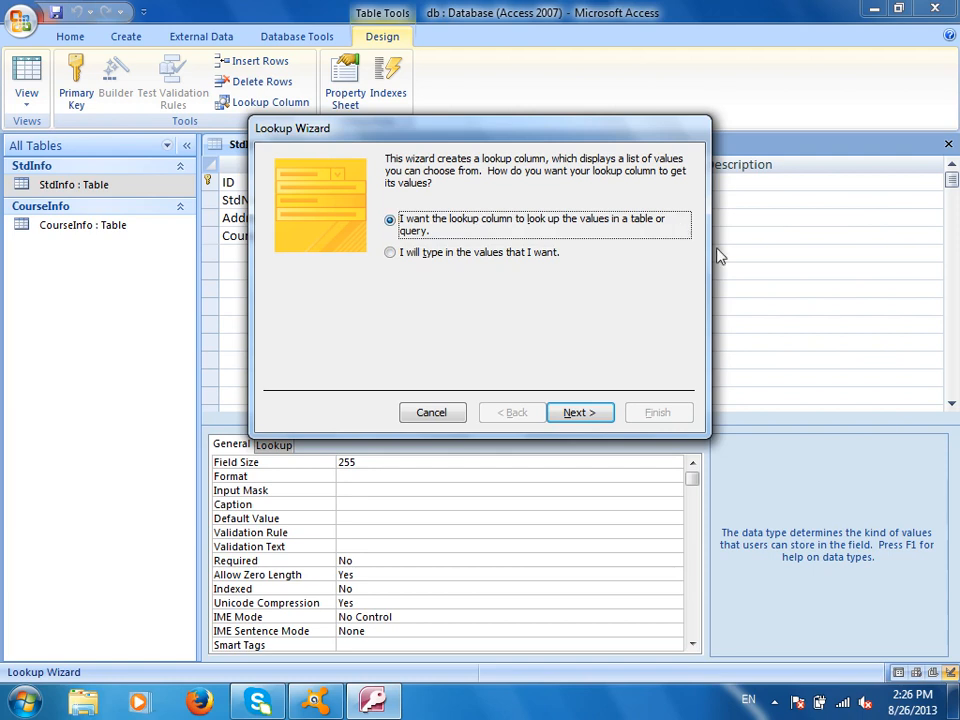
left_click(603, 421)
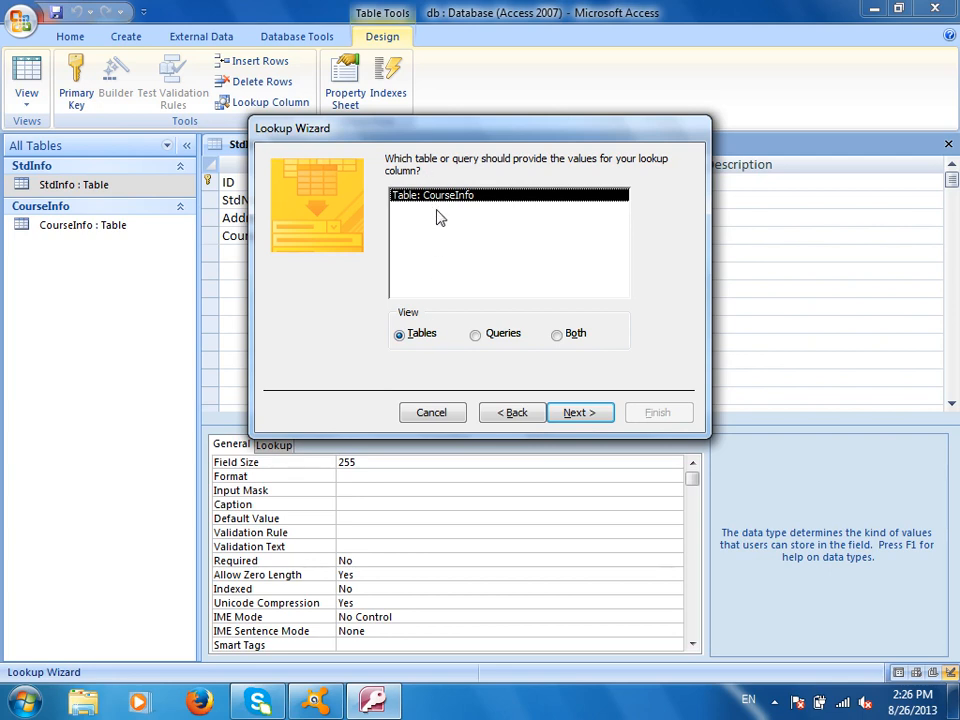
- Use CourseInfo as the source with only CourseName as a selected field
left_click(594, 420)
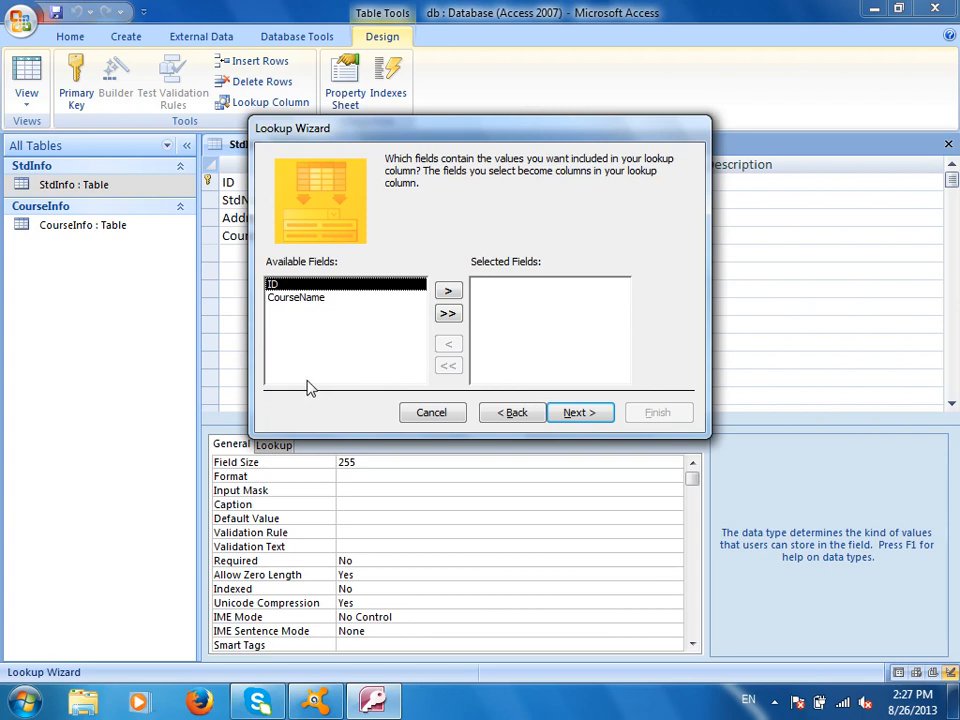
left_click(302, 299)
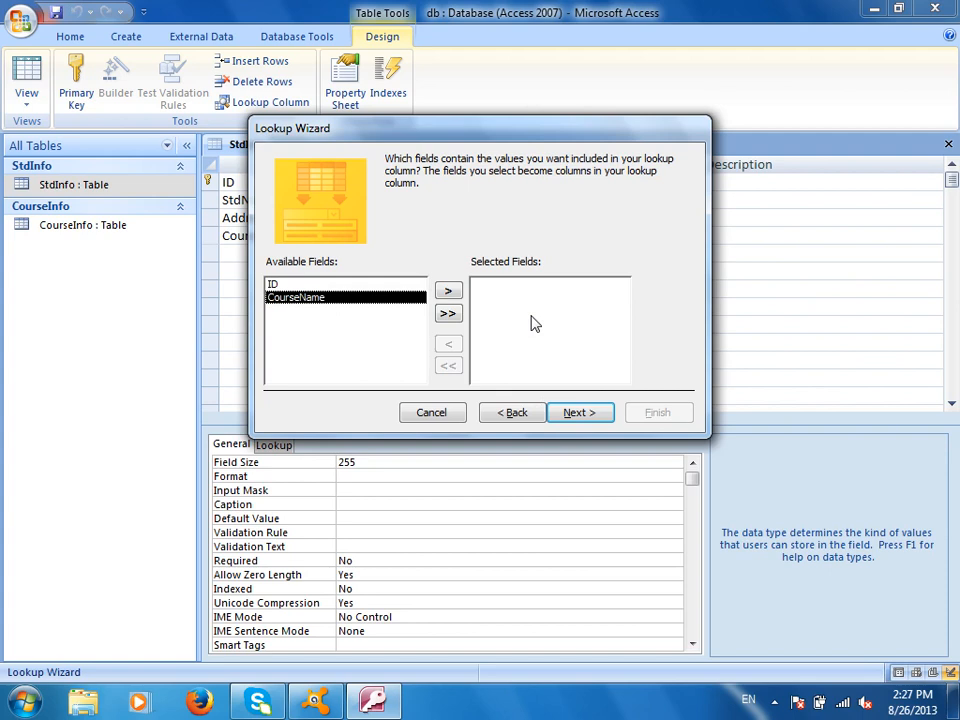
left_click(448, 291)
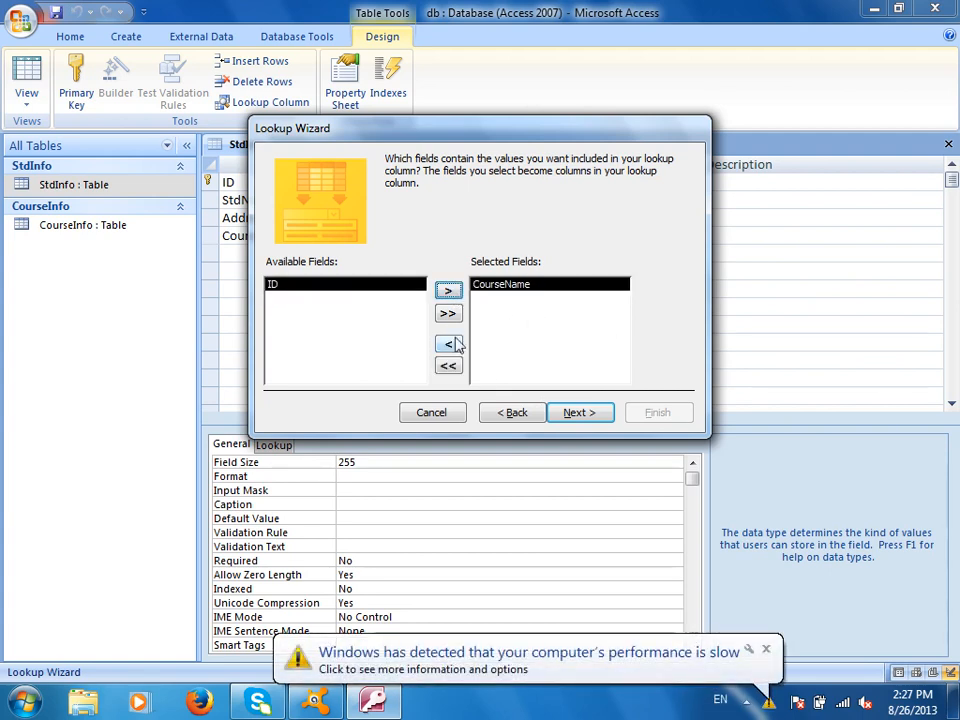
left_click(448, 314)
left_click(448, 366)
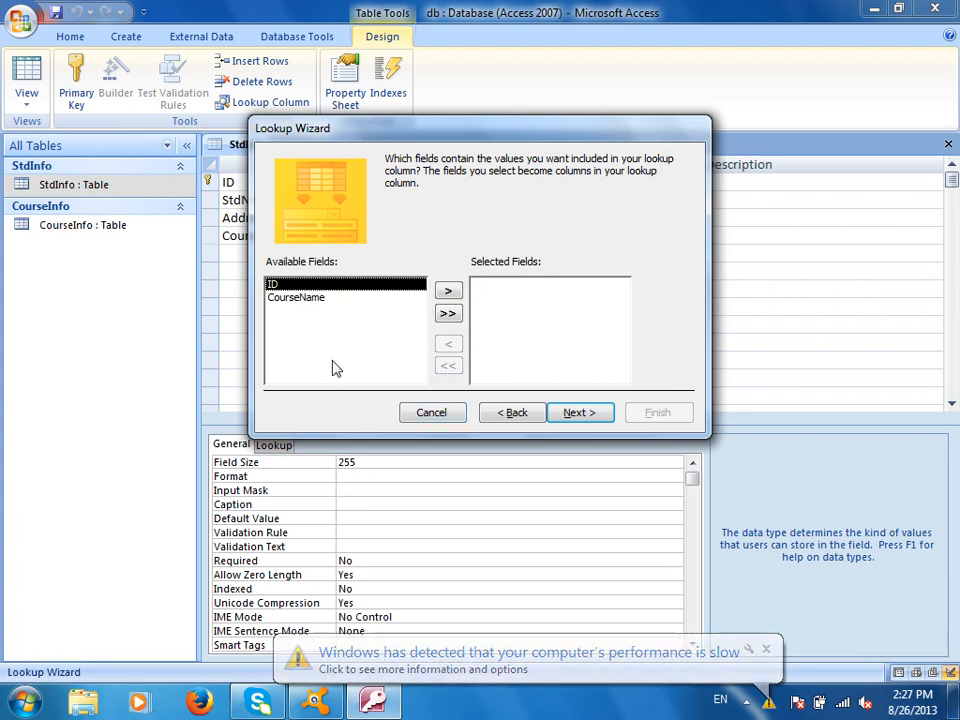
left_click(311, 299)
left_click(448, 291)
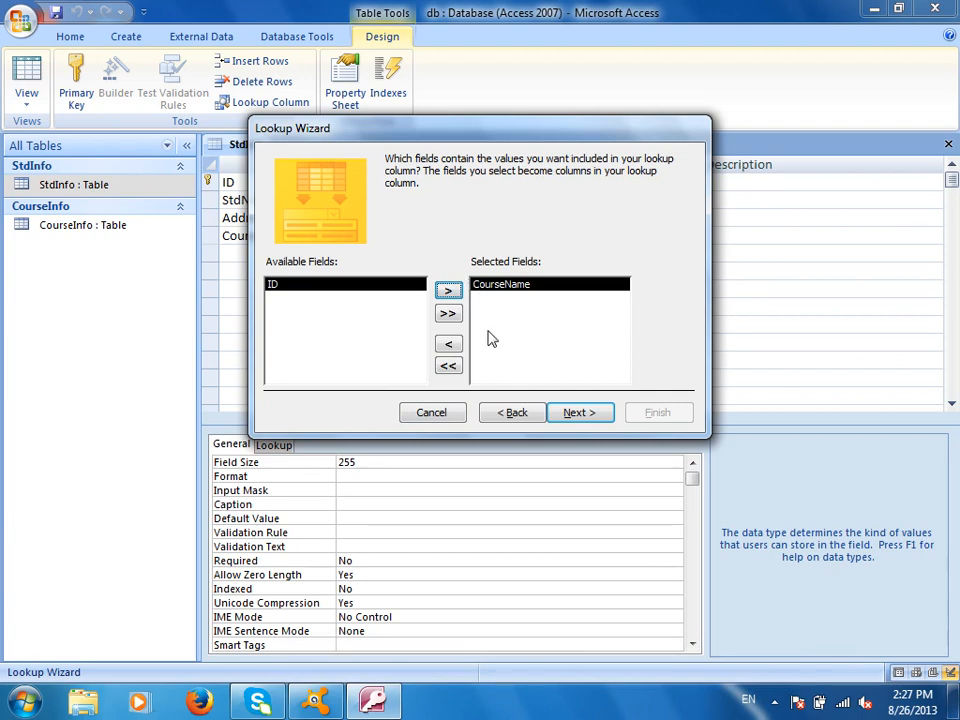
left_click(575, 412)
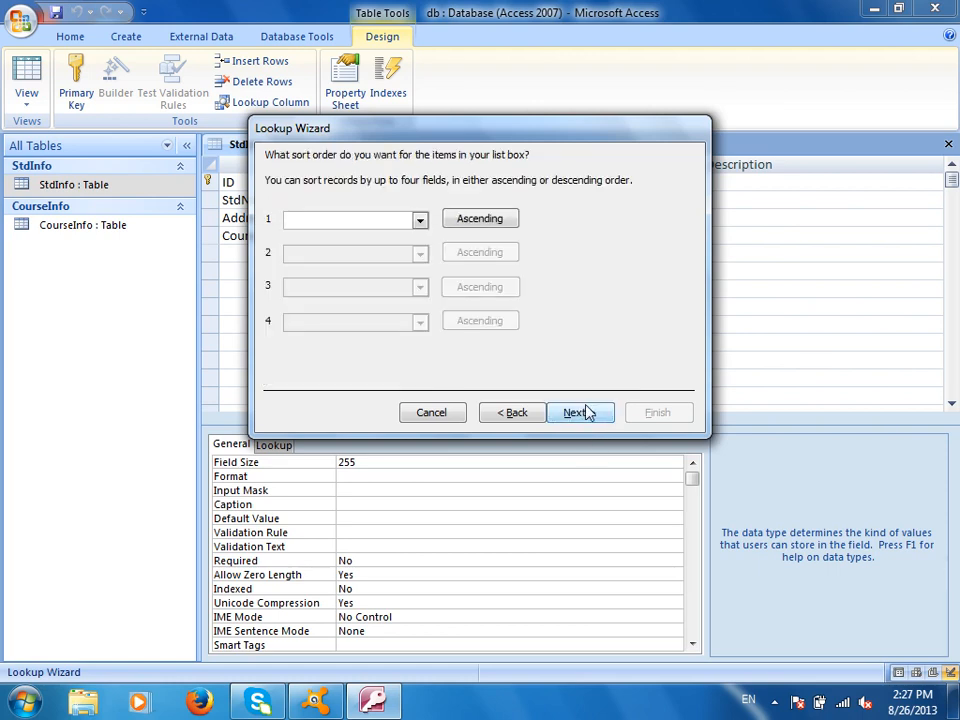
- Leave the lookup list unsorted and tick Hide key column to hide ID
left_click(420, 221)
left_click(611, 257)
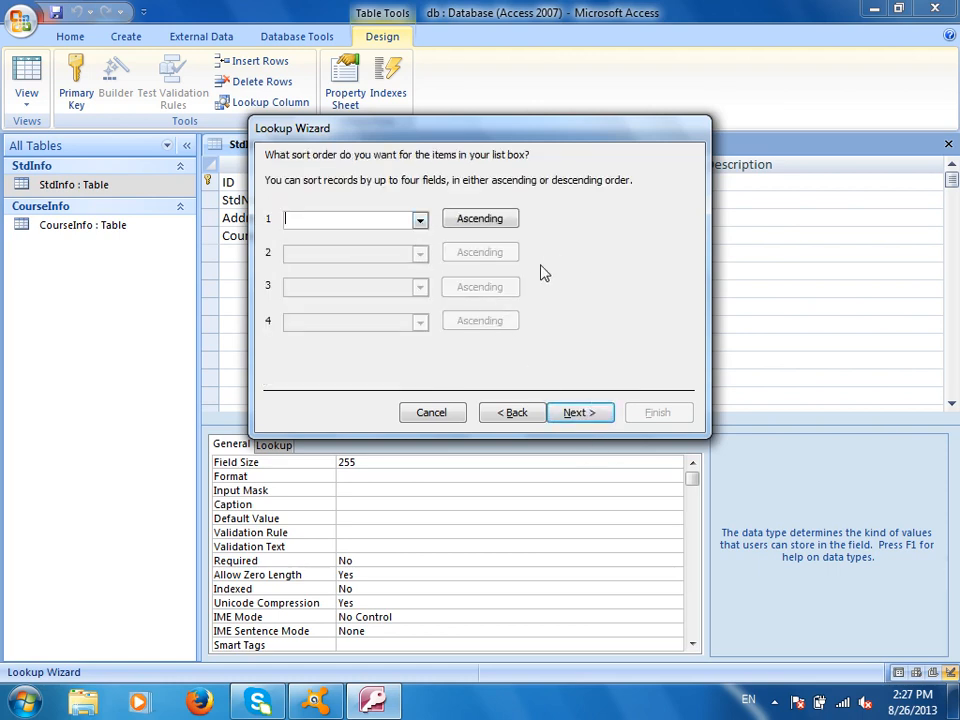
left_click(420, 221)
left_click(354, 251)
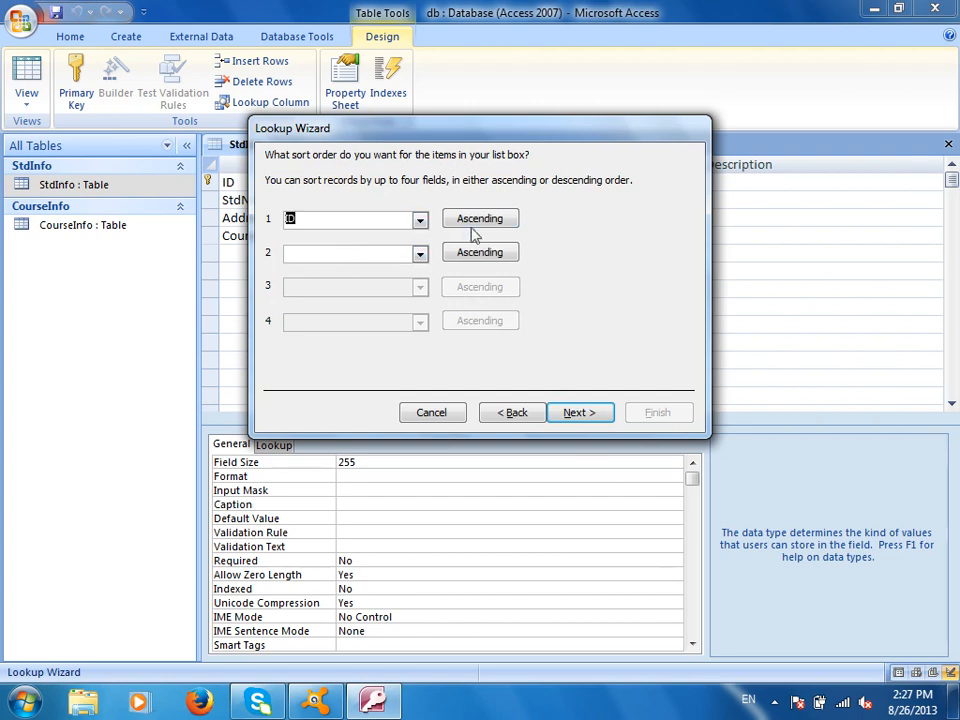
left_click(481, 220)
left_click(572, 414)
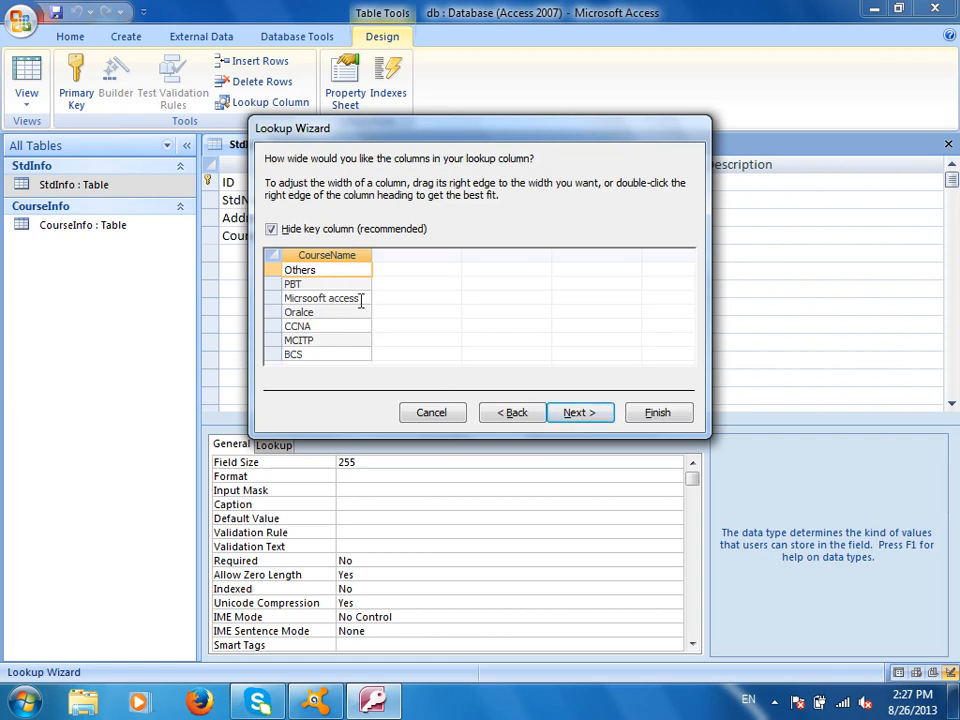
left_click(516, 416)
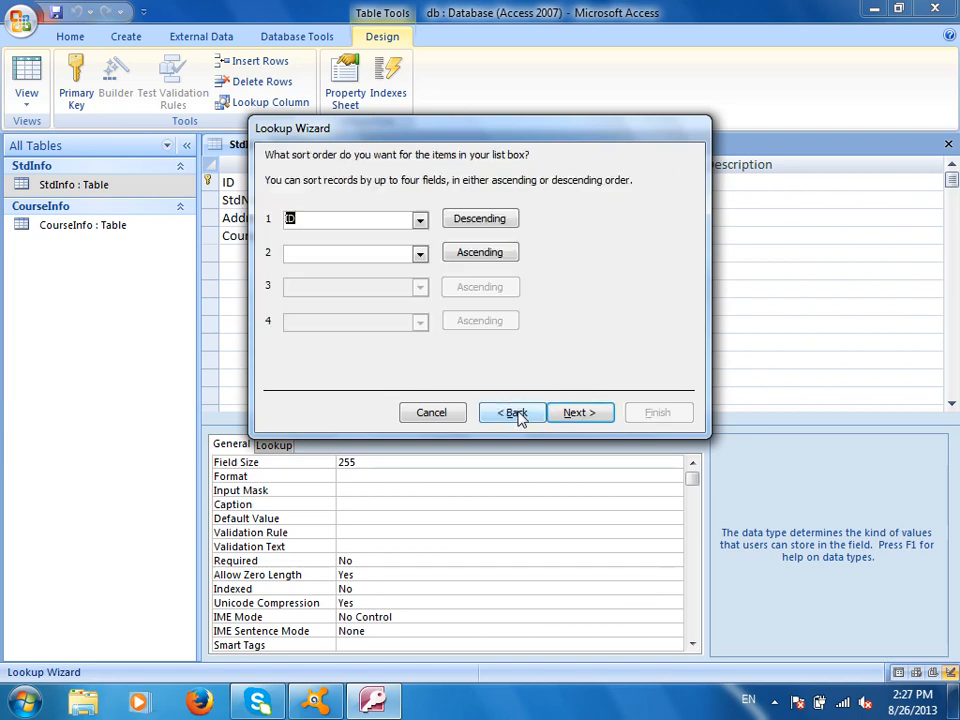
left_click(421, 224)
left_click(390, 237)
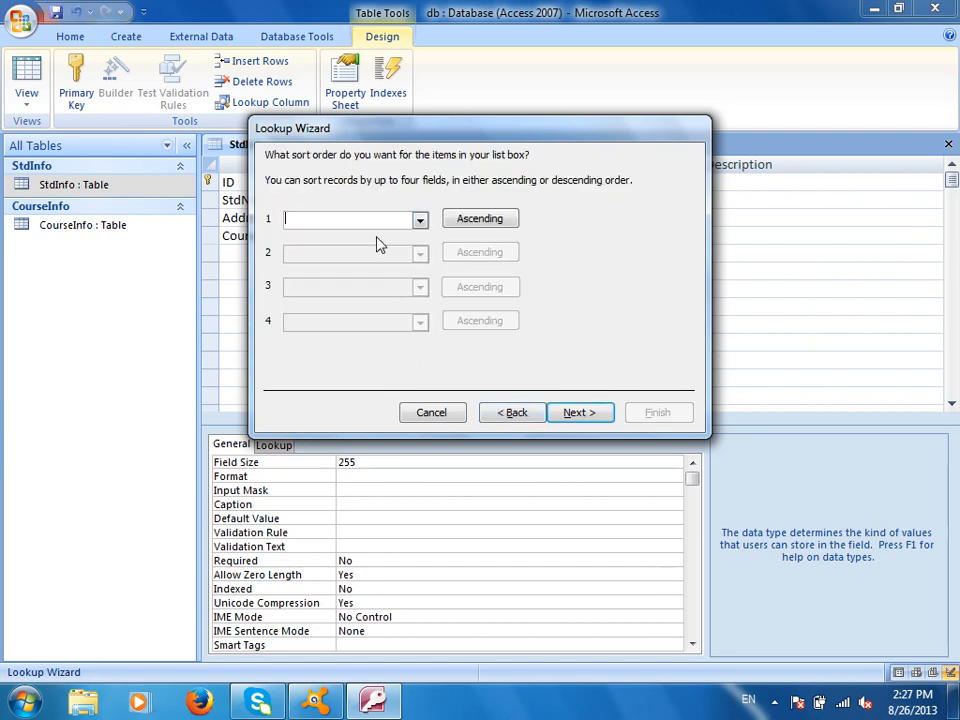
left_click(583, 408)
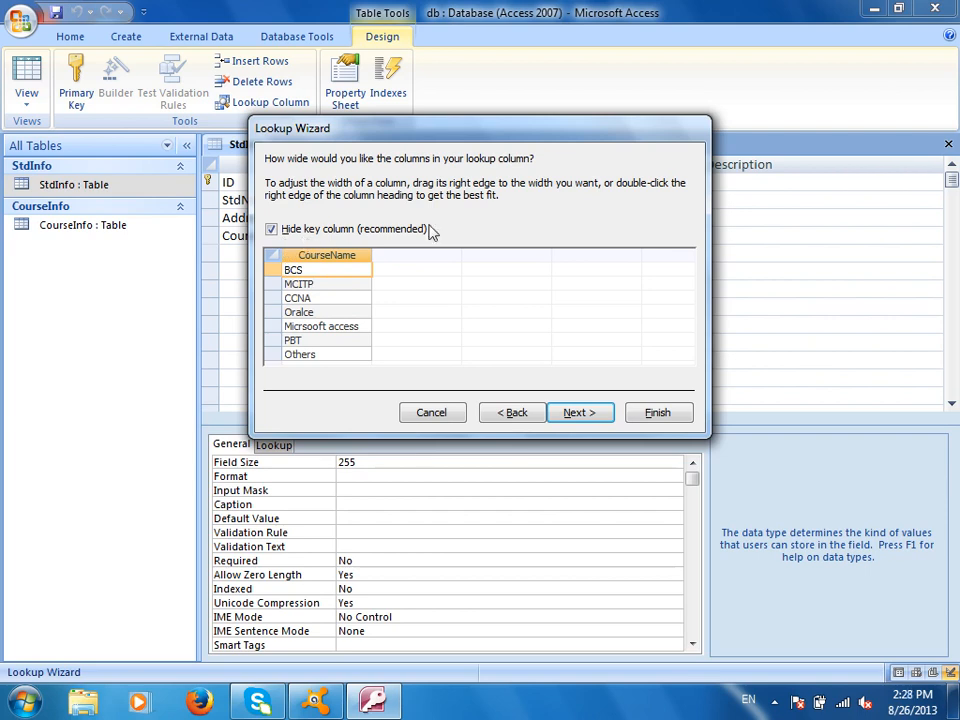
left_click(311, 231)
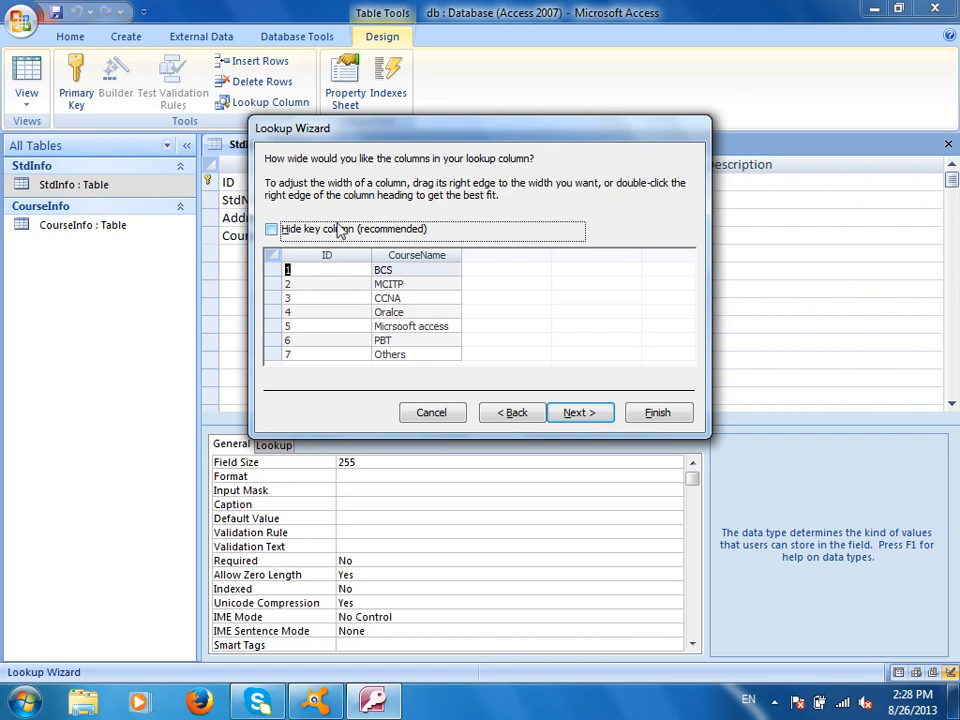
left_click(338, 231)
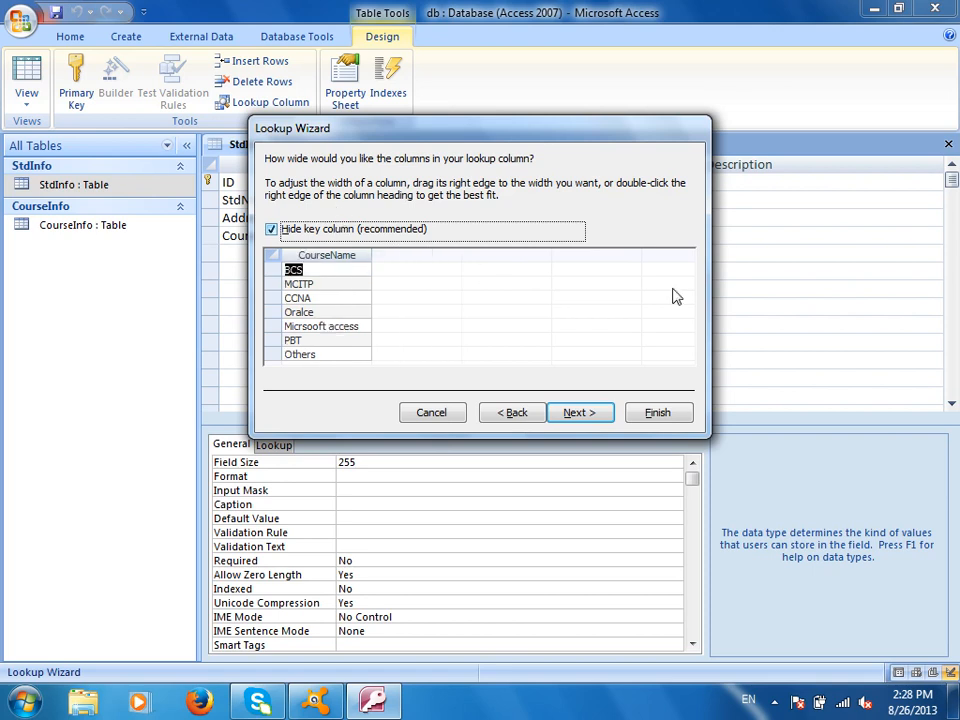
- Launch Paint with the mspaint run command
key("super+r")
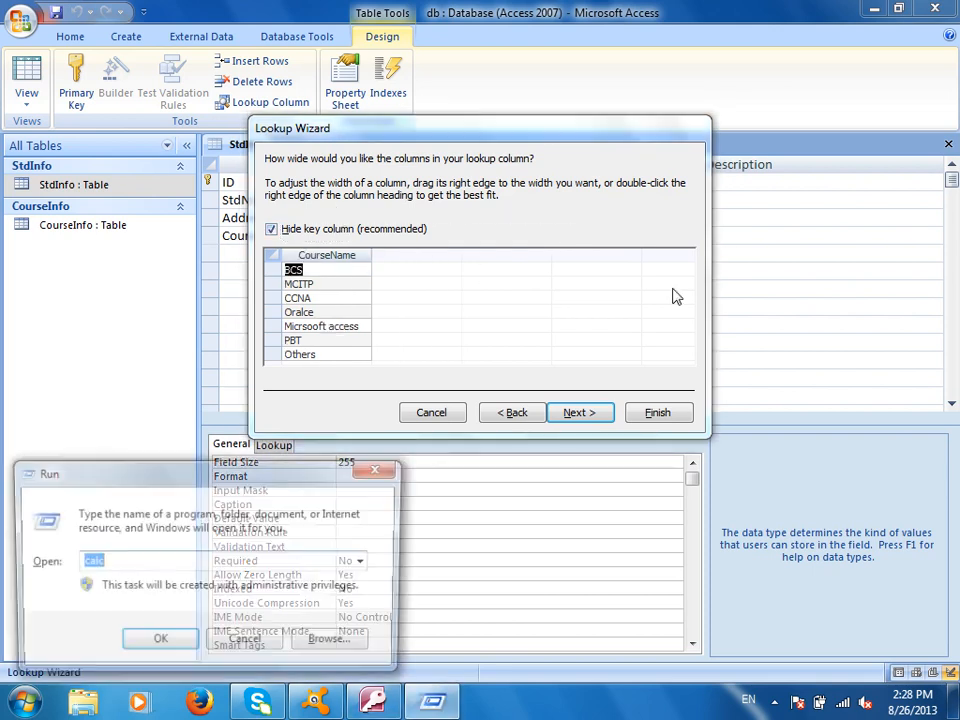
type("mspaint")
key("Return")
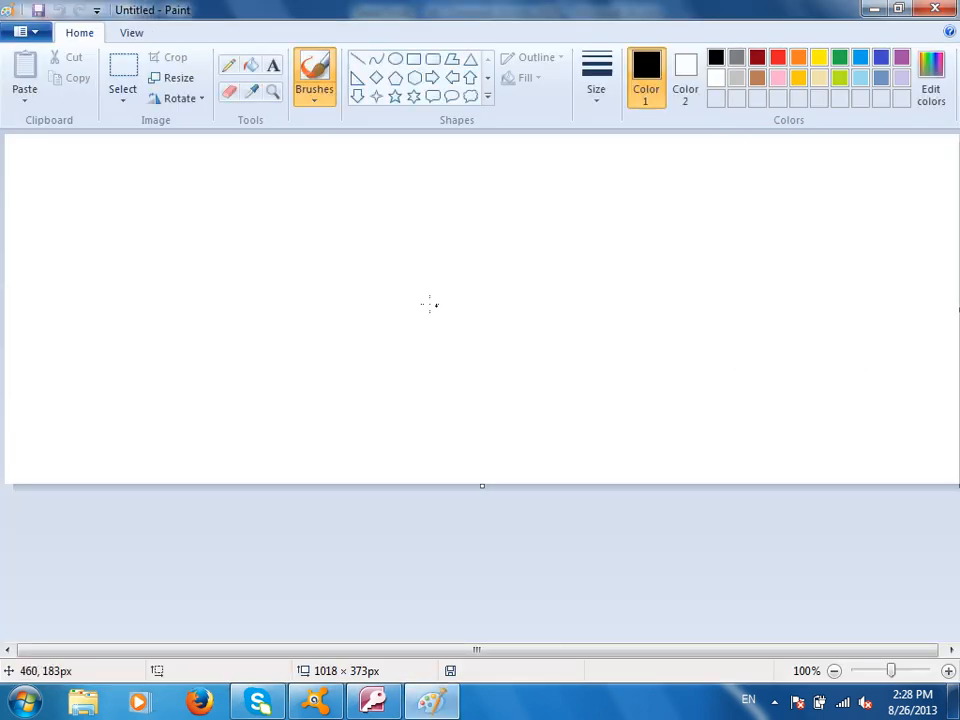
- With the thickest brush, draw two labelled boxes representing the tables
left_click(596, 75)
left_click(632, 240)
mouse_move(206, 228)
left_mouse_down()
mouse_move(388, 413)
mouse_move(180, 277)
left_mouse_up()
mouse_move(681, 222)
left_mouse_down()
mouse_move(729, 224)
mouse_move(654, 249)
mouse_move(655, 226)
left_mouse_up()
mouse_move(735, 157)
left_mouse_down()
mouse_move(702, 171)
mouse_move(782, 186)
mouse_move(850, 132)
mouse_move(858, 136)
left_mouse_up()
left_click_drag(317, 167, 316, 205)
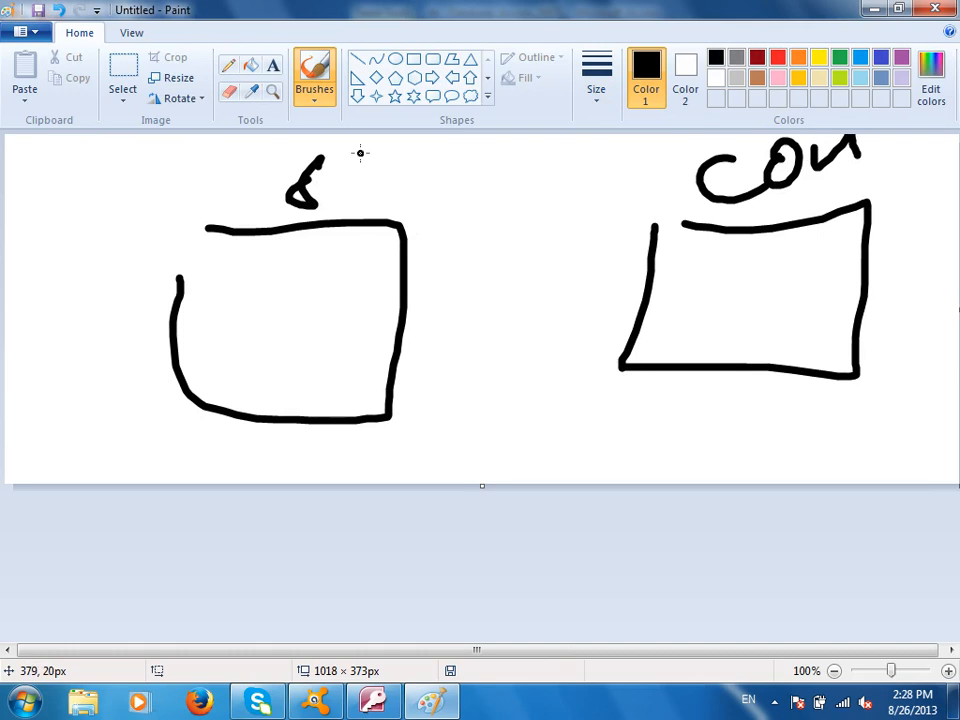
left_click_drag(362, 152, 357, 197)
left_click_drag(350, 180, 404, 158)
left_click_drag(247, 238, 230, 284)
mouse_move(270, 238)
left_mouse_down()
mouse_move(264, 285)
mouse_move(288, 280)
left_mouse_up()
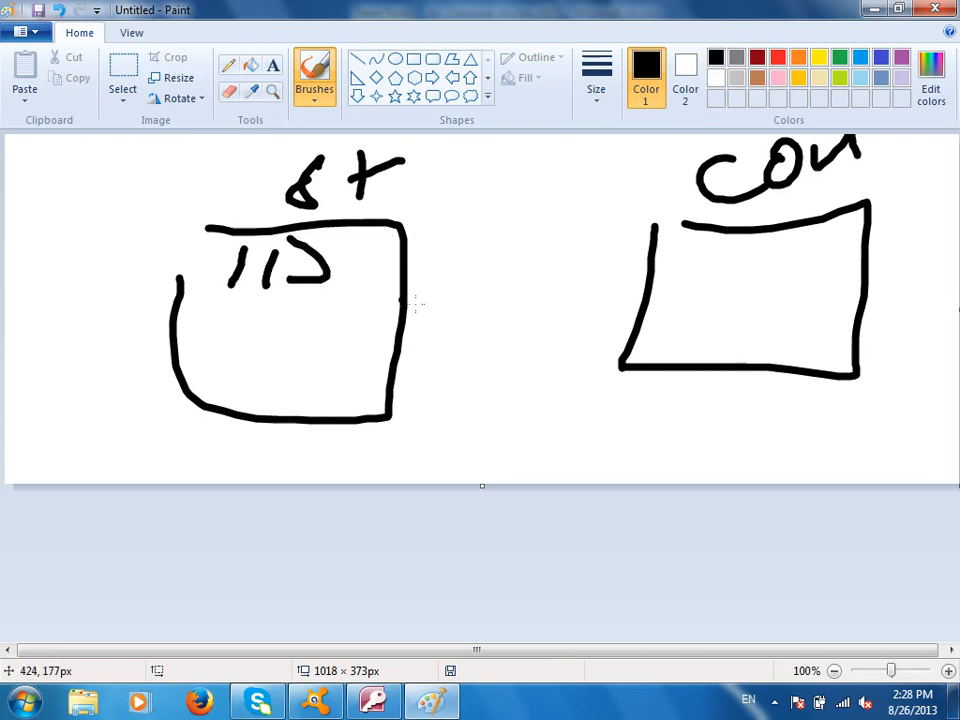
left_click_drag(703, 252, 699, 277)
left_click_drag(720, 250, 722, 295)
left_click_drag(763, 252, 730, 296)
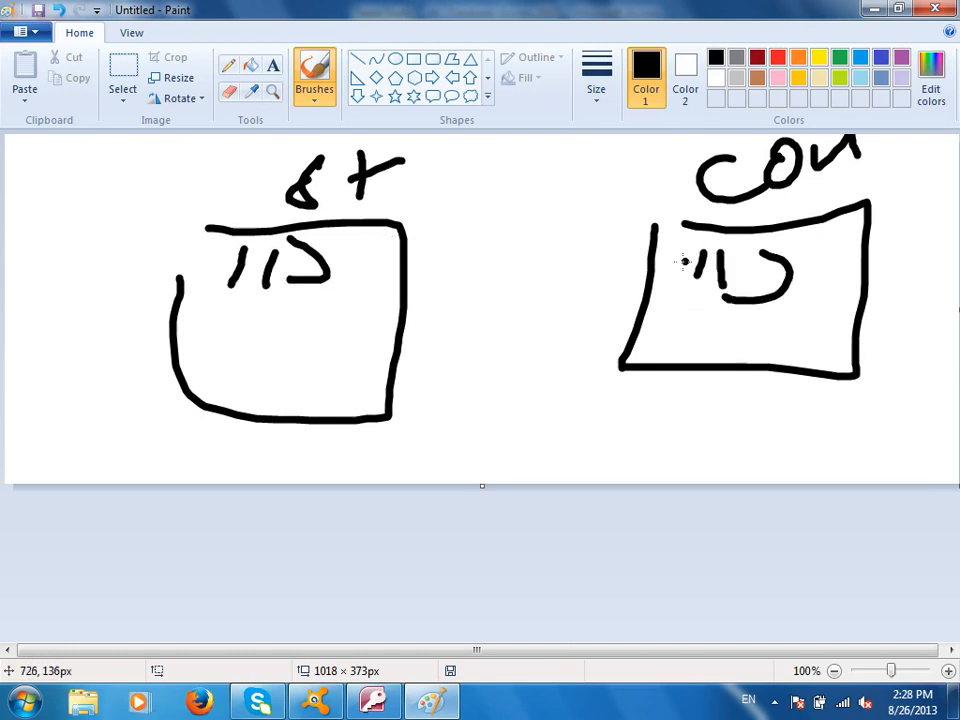
- Draw linking lines and a document shape between the boxes, then close Paint without saving
mouse_move(686, 337)
left_mouse_down()
mouse_move(514, 229)
mouse_move(331, 320)
mouse_move(501, 478)
left_mouse_up()
mouse_move(370, 352)
left_mouse_down()
mouse_move(465, 477)
mouse_move(427, 334)
left_mouse_up()
left_click_drag(409, 381, 448, 381)
left_click_drag(402, 428, 455, 433)
mouse_move(688, 268)
left_mouse_down()
mouse_move(665, 240)
mouse_move(305, 329)
mouse_move(243, 294)
mouse_move(262, 300)
left_mouse_up()
left_click_drag(650, 266, 692, 270)
left_click(704, 318)
mouse_move(700, 334)
left_mouse_down()
mouse_move(714, 345)
mouse_move(752, 341)
mouse_move(576, 355)
mouse_move(436, 472)
mouse_move(416, 444)
left_mouse_up()
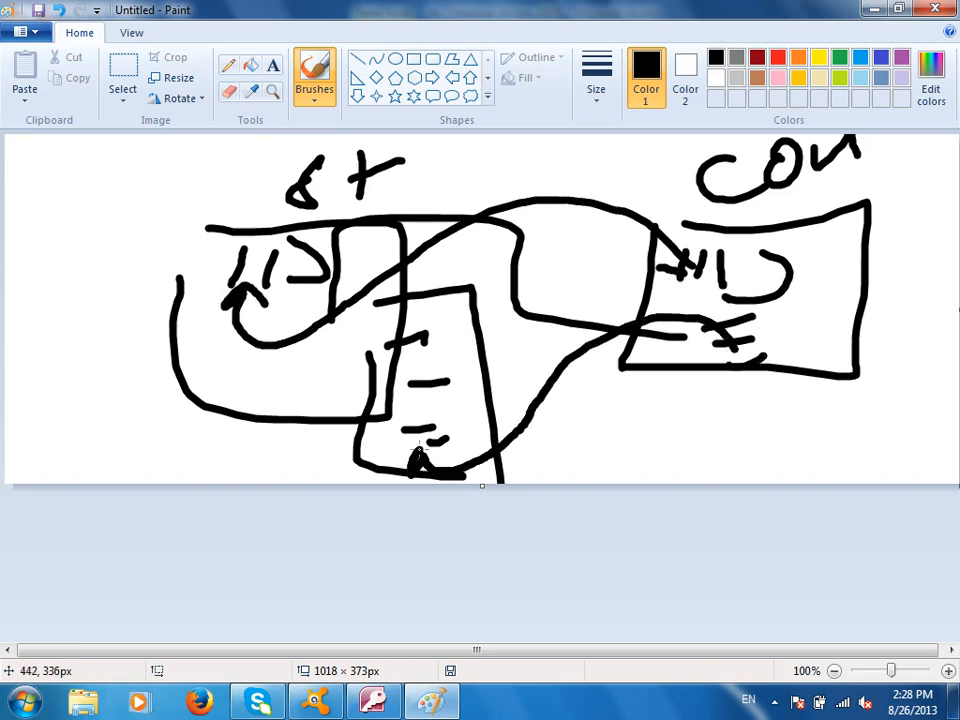
mouse_move(317, 320)
left_mouse_down()
mouse_move(204, 278)
mouse_move(292, 182)
left_mouse_up()
mouse_move(648, 205)
left_mouse_down()
mouse_move(846, 225)
mouse_move(688, 182)
mouse_move(651, 205)
left_mouse_up()
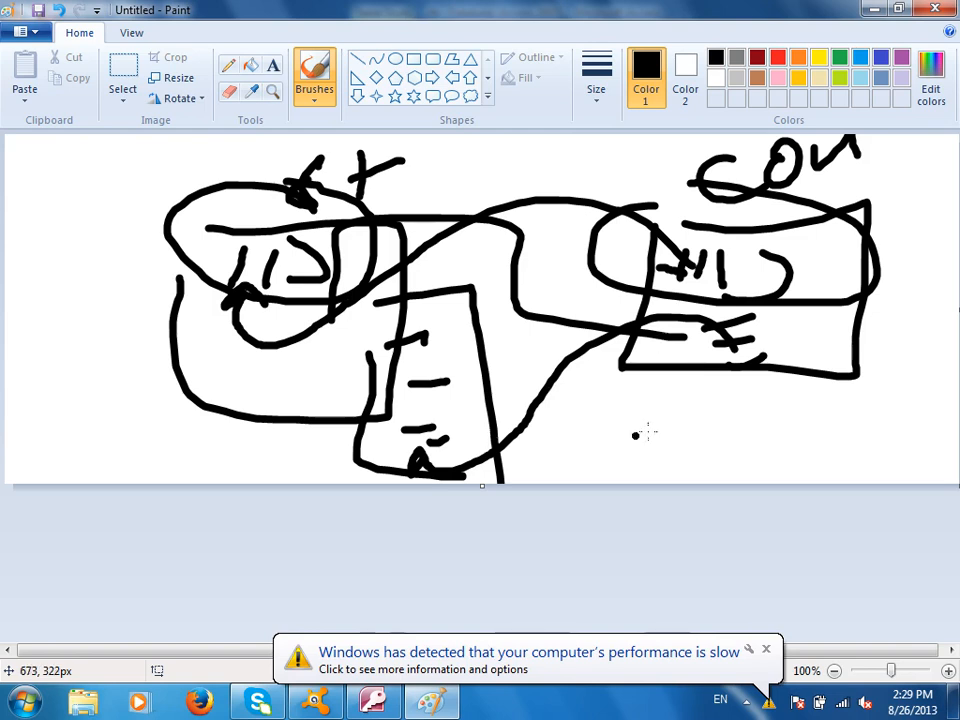
key("alt+F4")
left_click(516, 352)
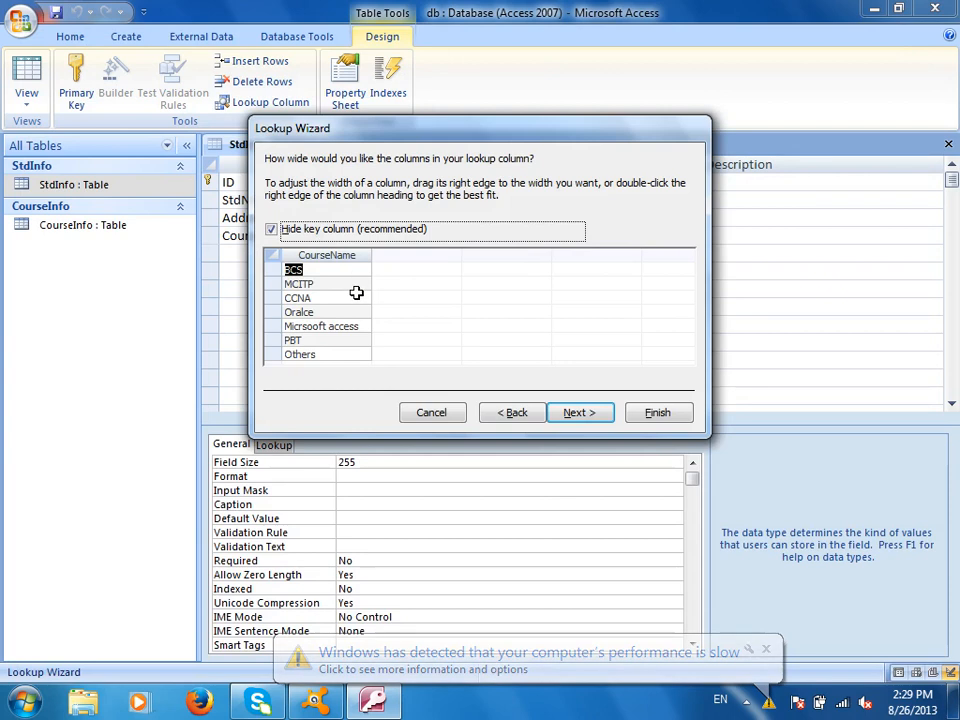
- Keep the CourseTitle label, tick Allow Multiple Values, and finish the wizard
left_click(589, 412)
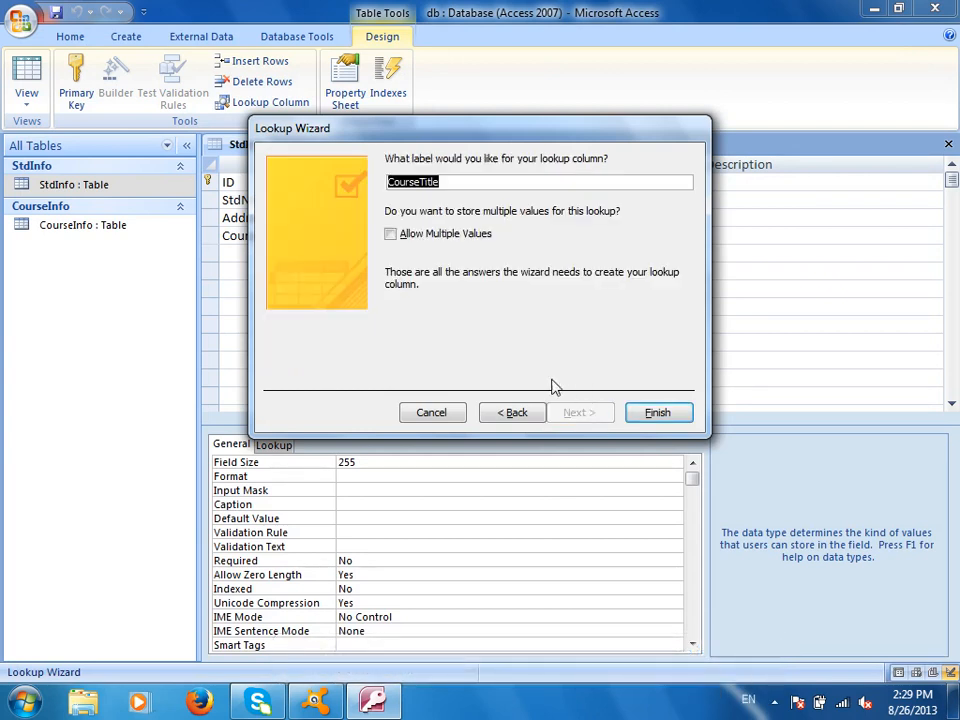
left_click(443, 237)
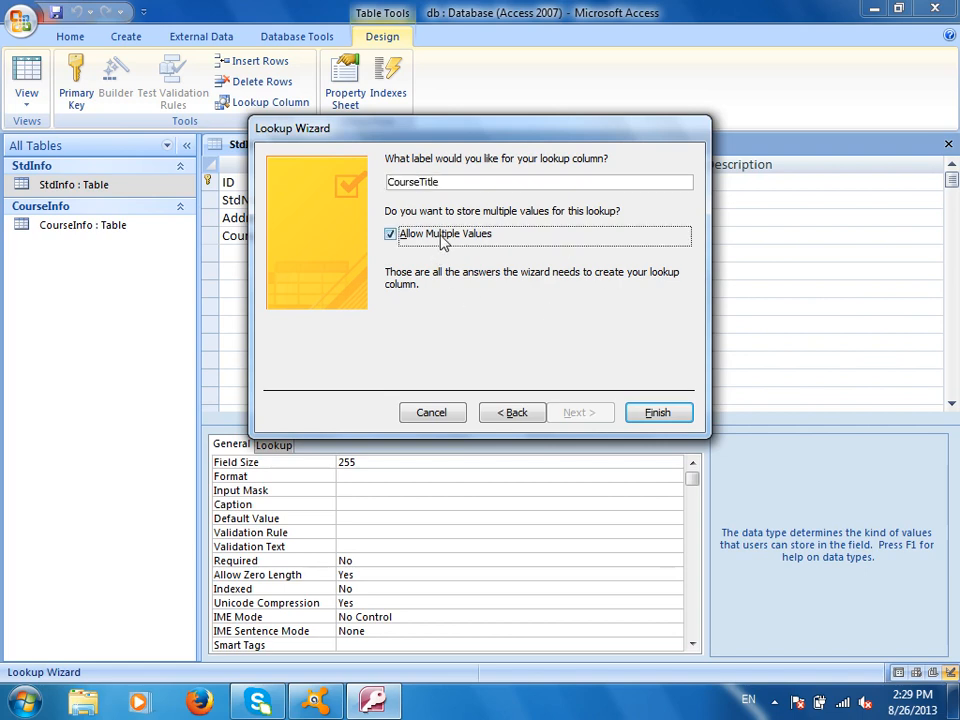
left_click(657, 412)
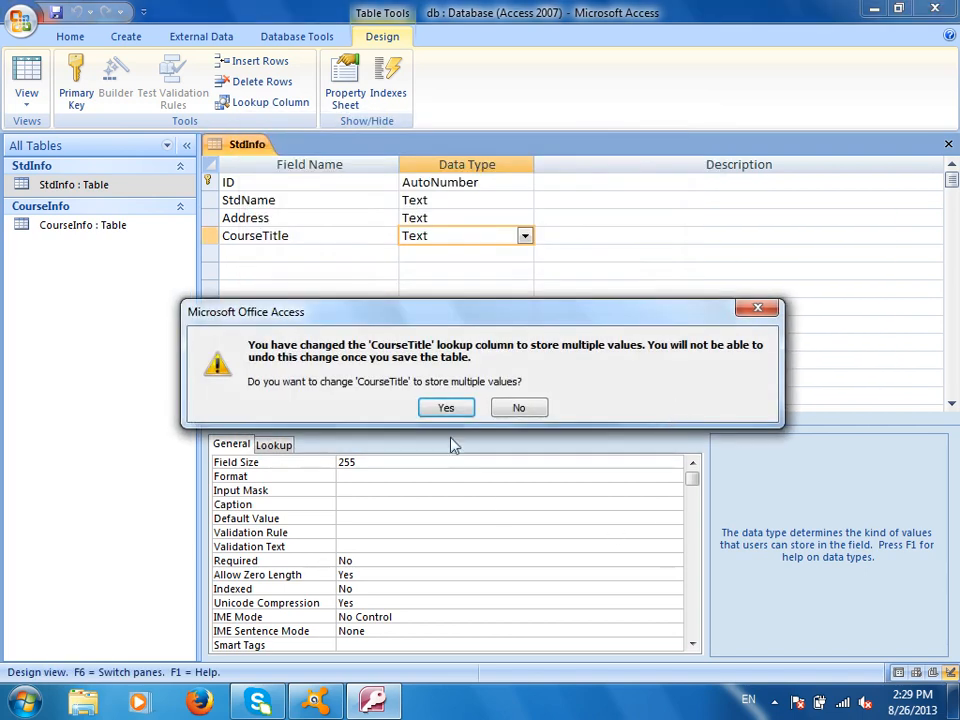
- Allow multiple values in the CourseTitle lookup, save StdInfo, and close its design view
left_click(446, 406)
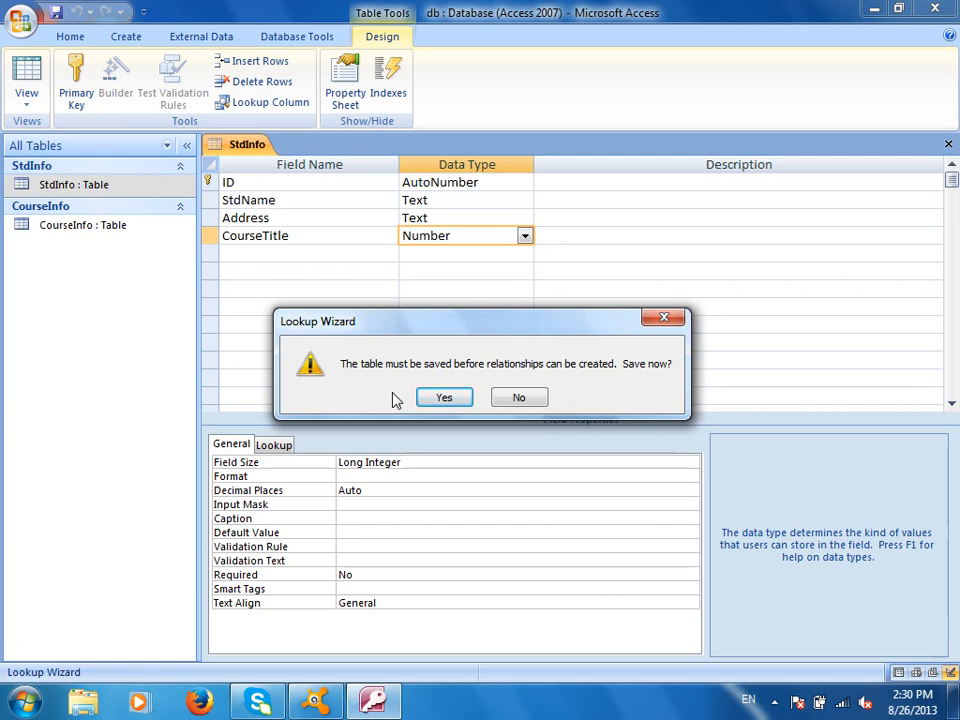
left_click(442, 399)
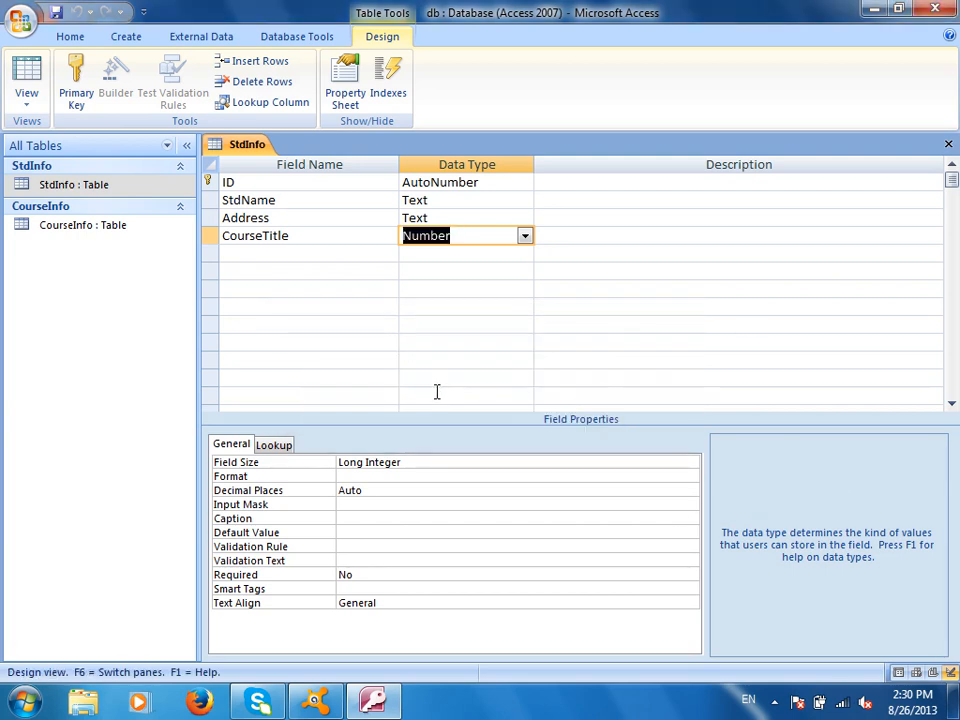
left_click(948, 144)
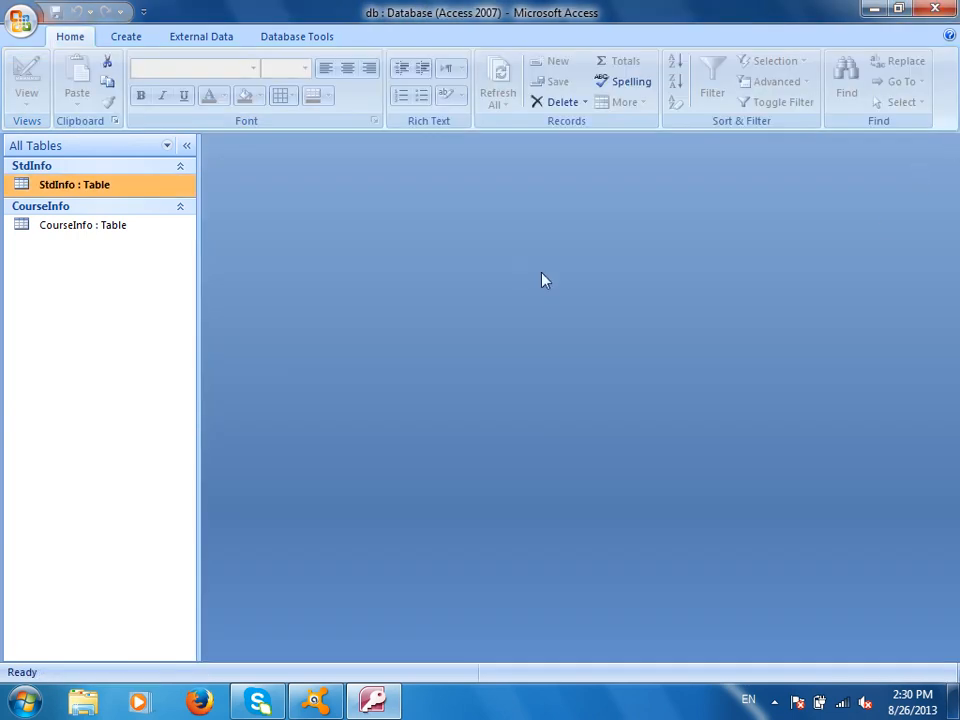
- Open the StdInfo datasheet and enter a student's name with the address Afghanistan
double_click(133, 188)
left_click(345, 182)
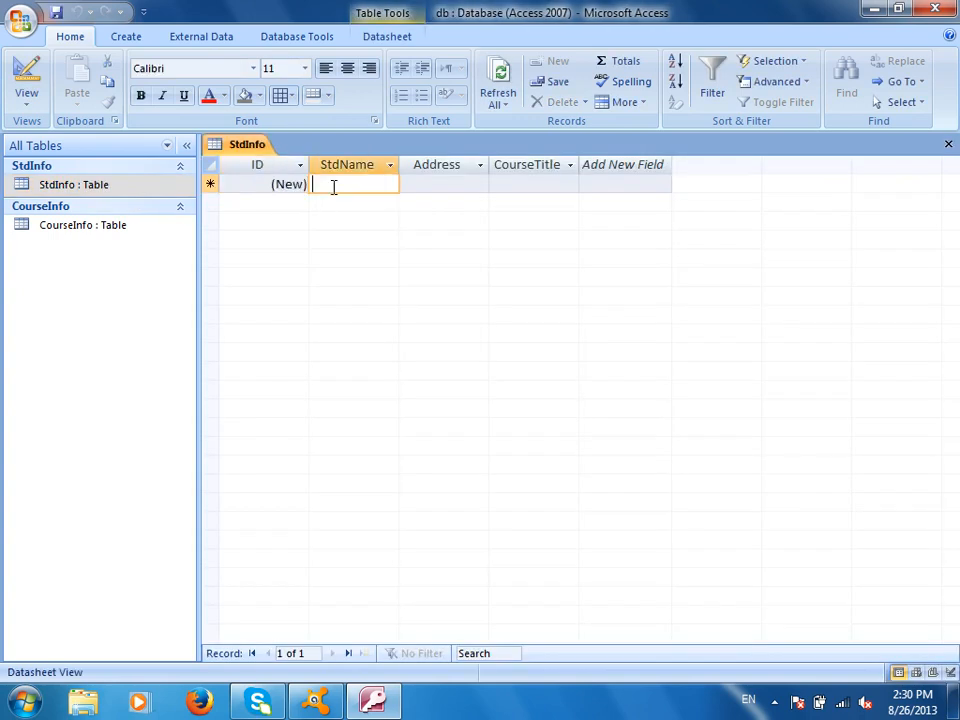
key("Tab")
type("La")
key("BackSpace")
key("BackSpace")
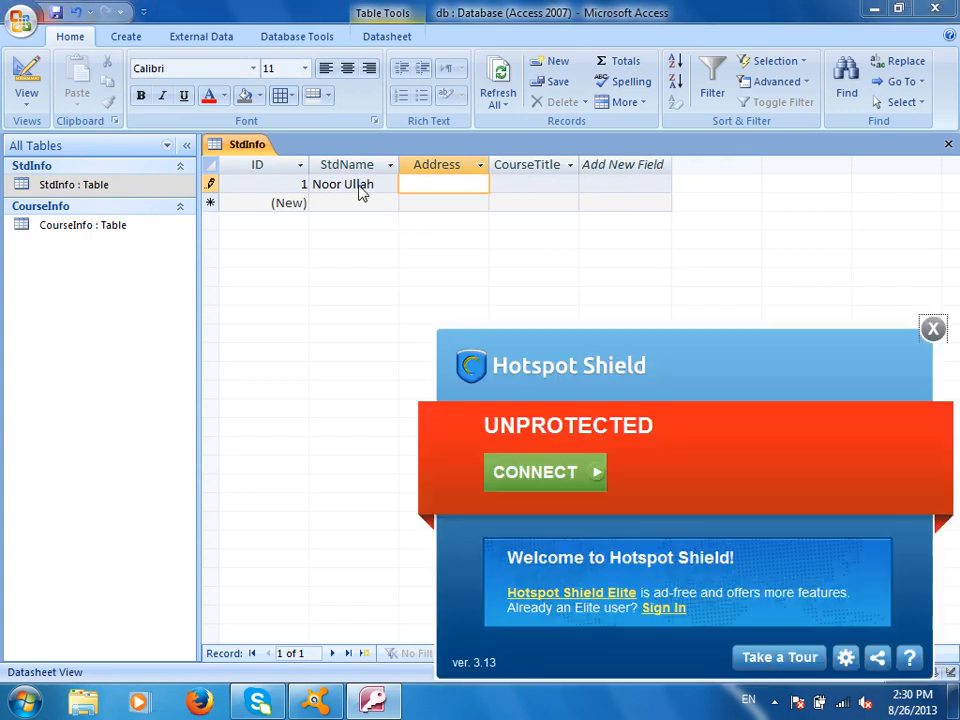
left_click(933, 328)
type("Afghan")
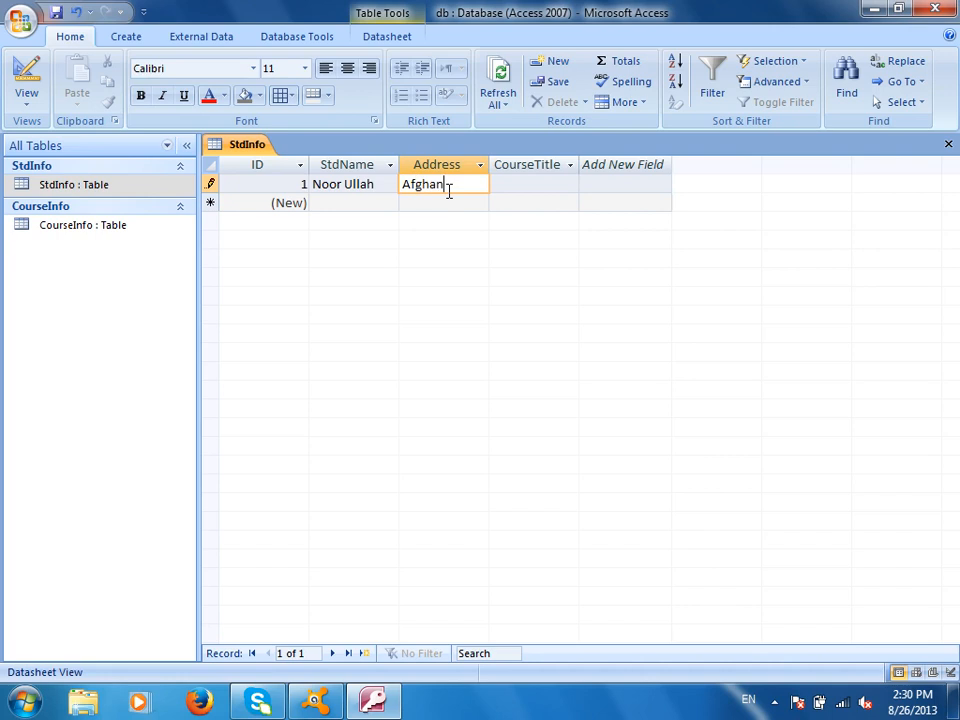
type("istan")
key("Tab")
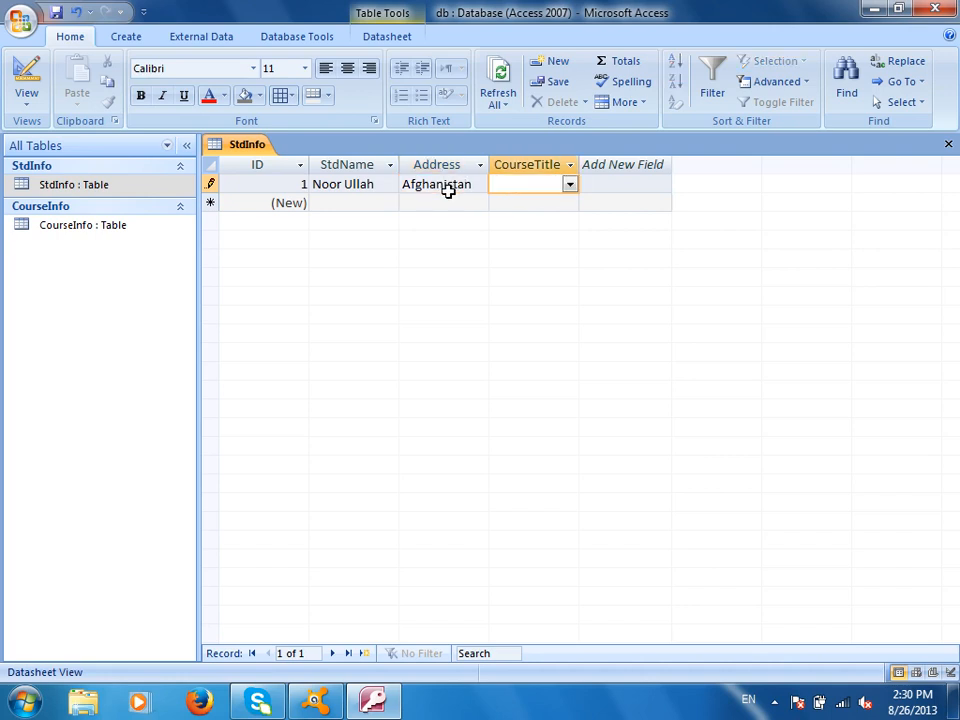
- Widen the CourseTitle column in the StdInfo datasheet
left_click(570, 164)
left_click(576, 163)
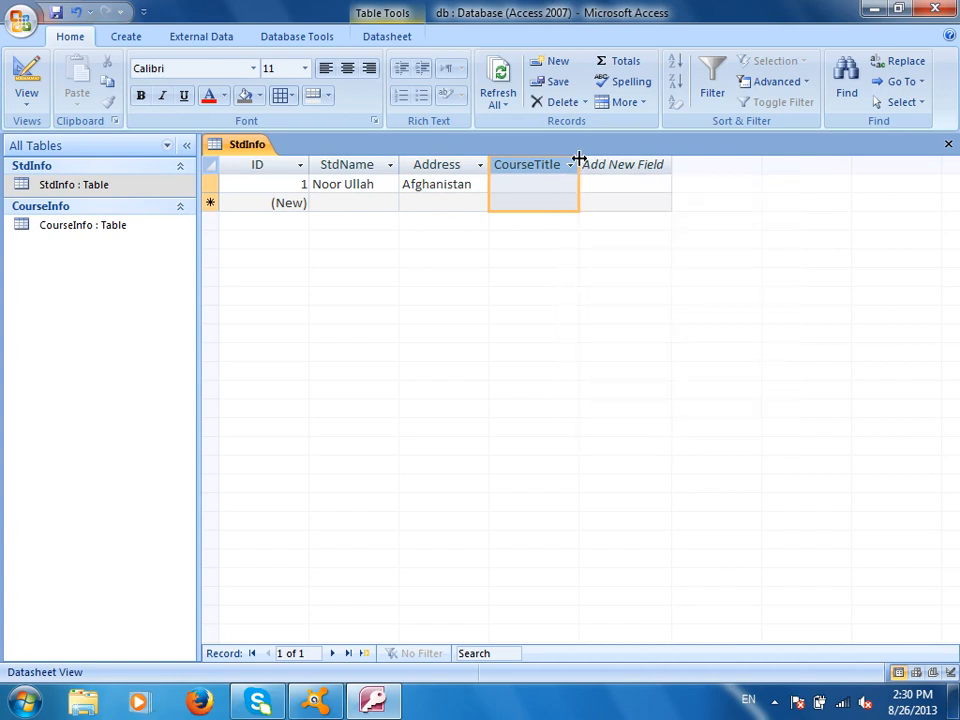
left_click_drag(577, 164, 703, 165)
left_click(653, 185)
- Tick BCS and PBT in record 1's CourseTitle course list and accept them
left_click(694, 184)
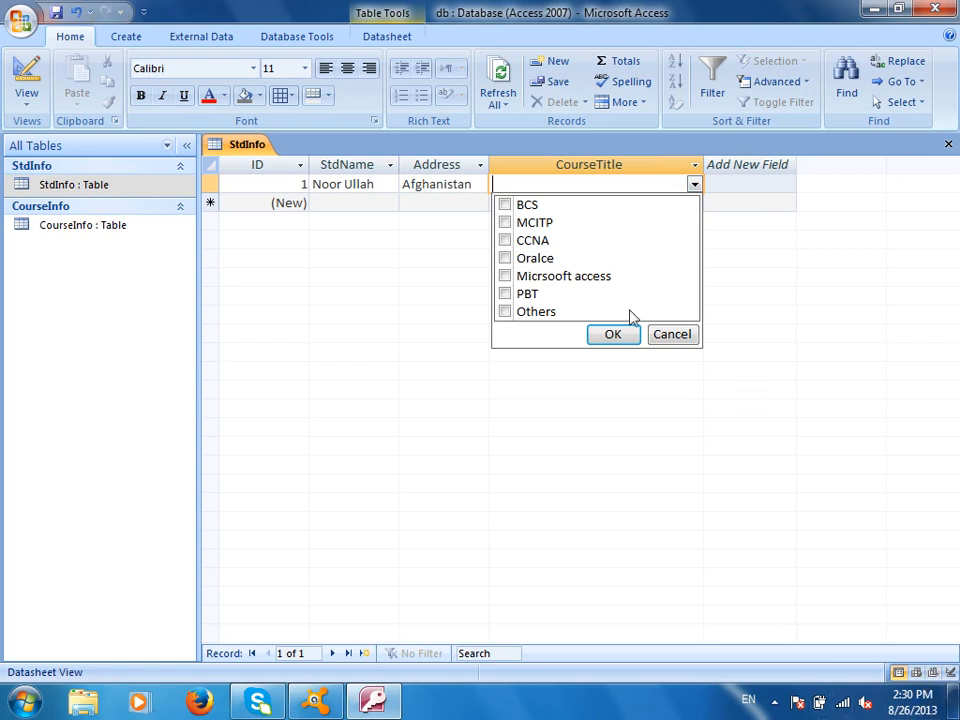
left_click(505, 205)
left_click(505, 294)
left_click(603, 357)
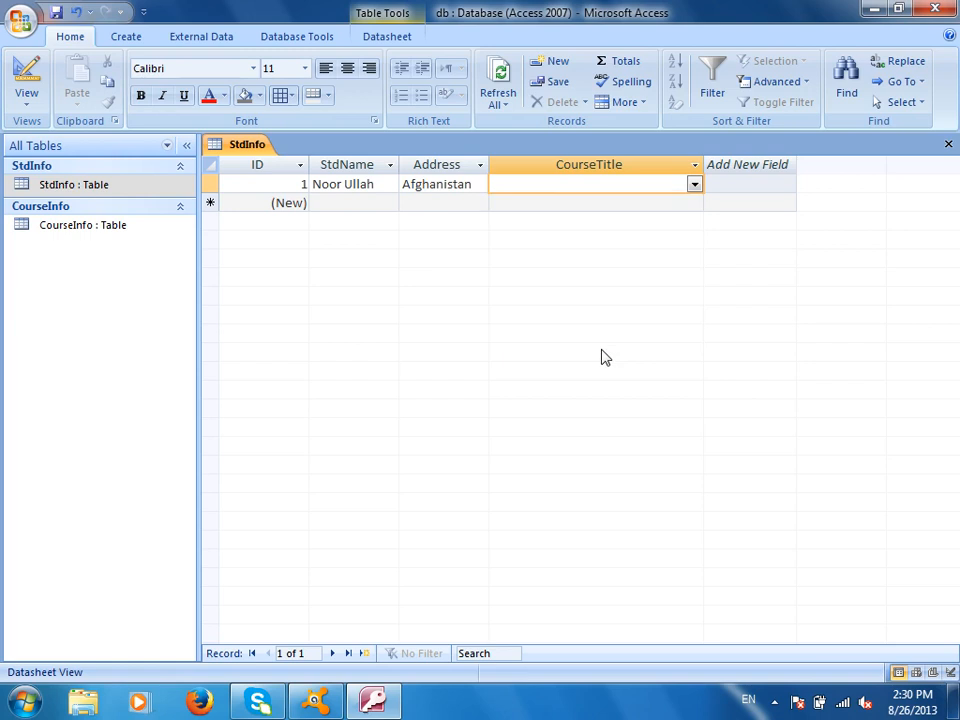
left_click(694, 184)
left_click(505, 205)
left_click(505, 294)
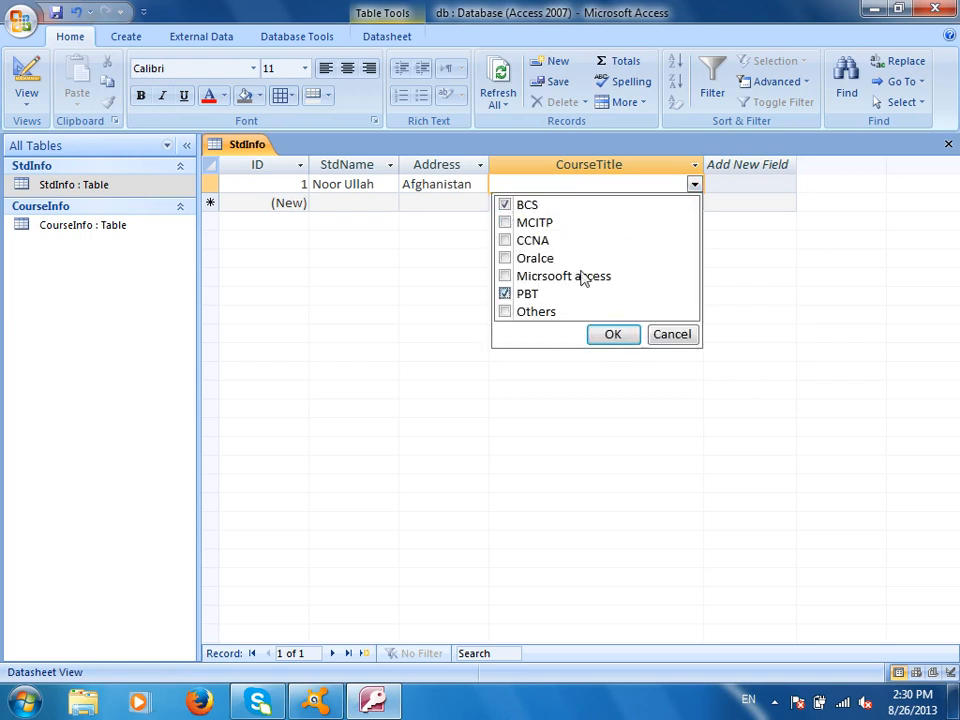
left_click(609, 336)
left_click(594, 206)
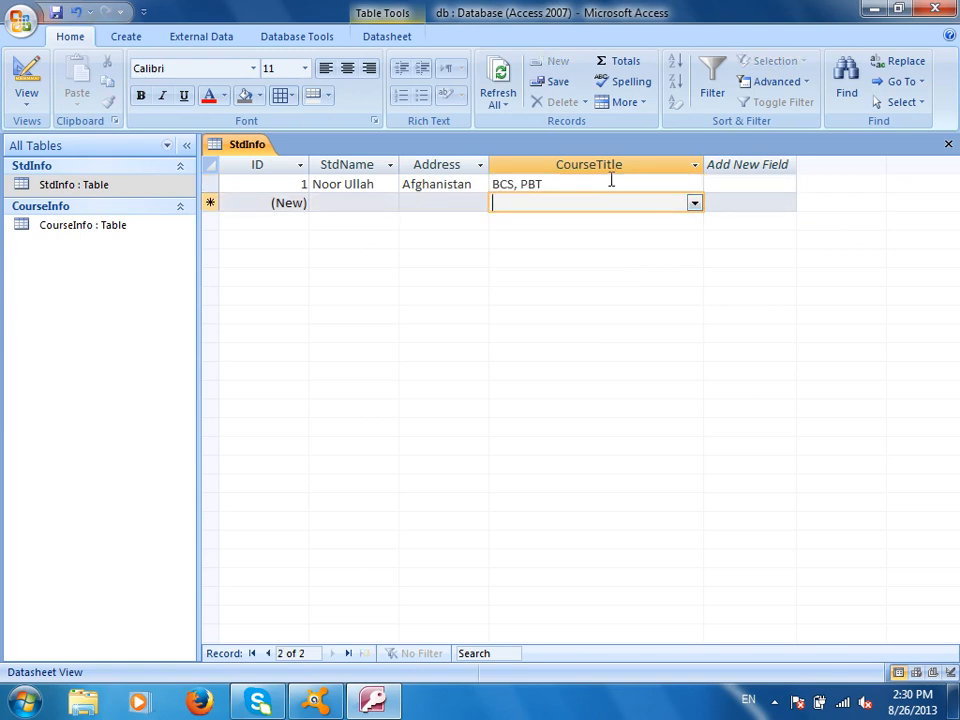
left_click(611, 183)
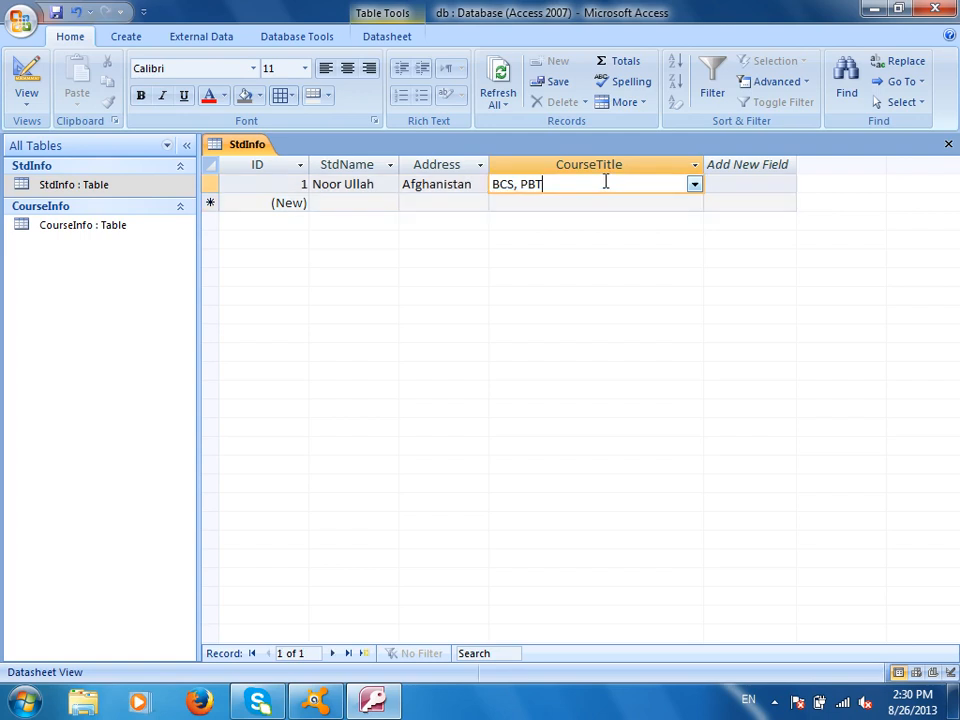
- Save and close StdInfo, then add MSIT as a new CourseName in the CourseInfo datasheet
left_click(947, 146)
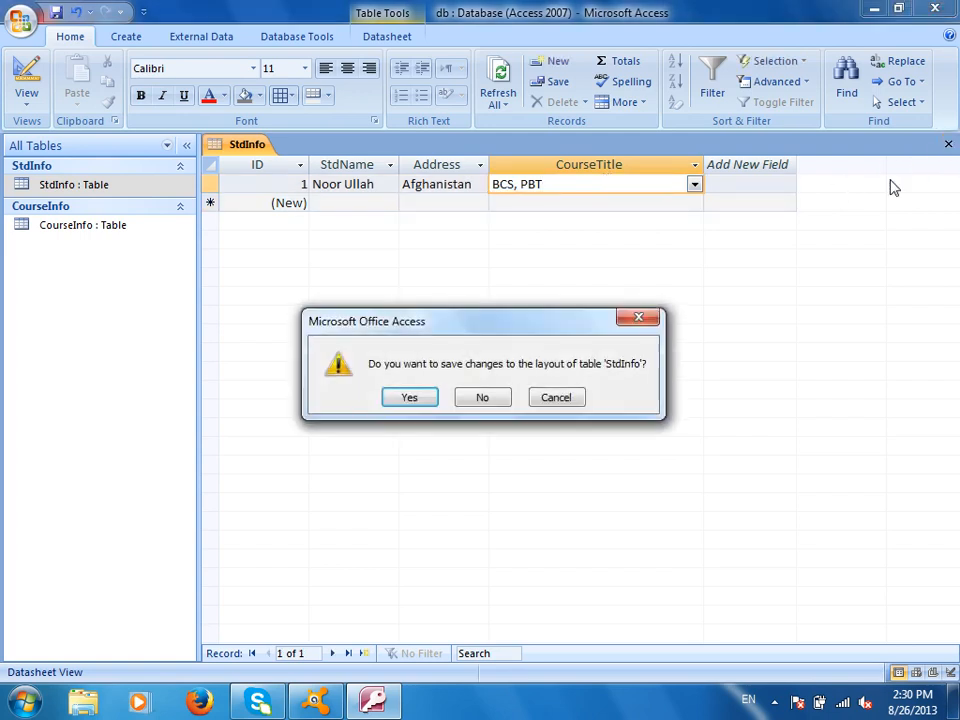
left_click(407, 398)
left_click(84, 233)
right_click(87, 228)
left_click(145, 258)
left_click(30, 78)
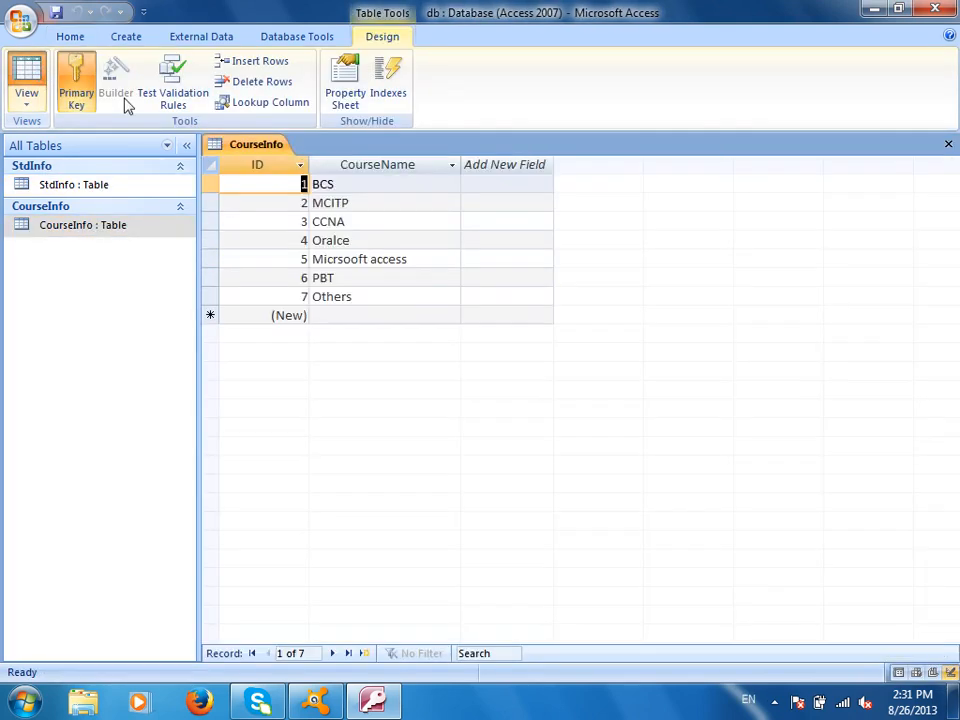
left_click(361, 315)
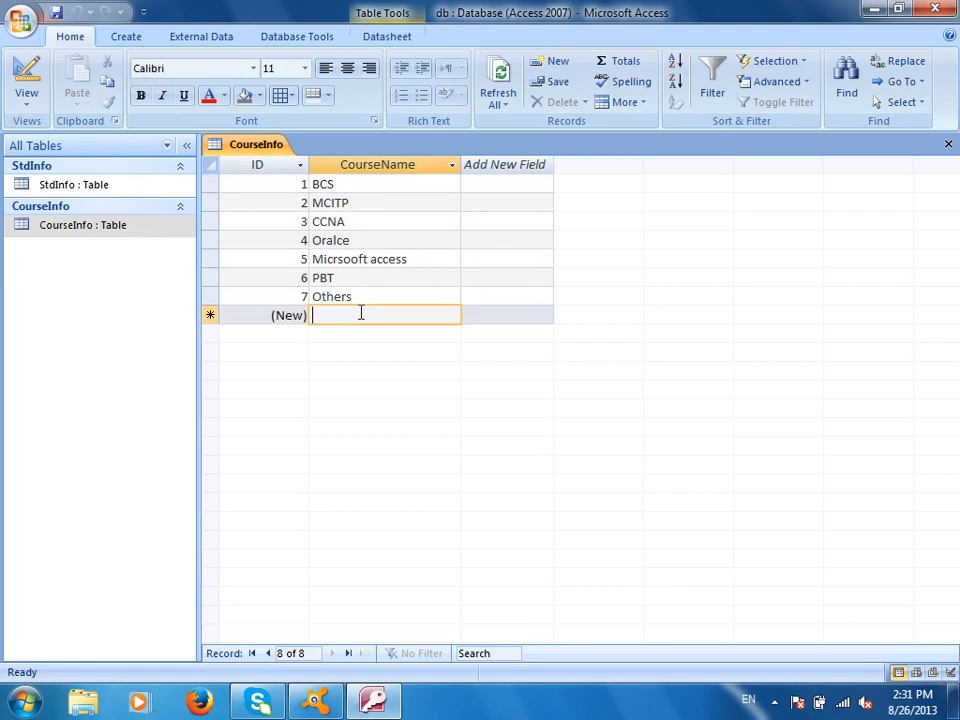
type("MSIT")
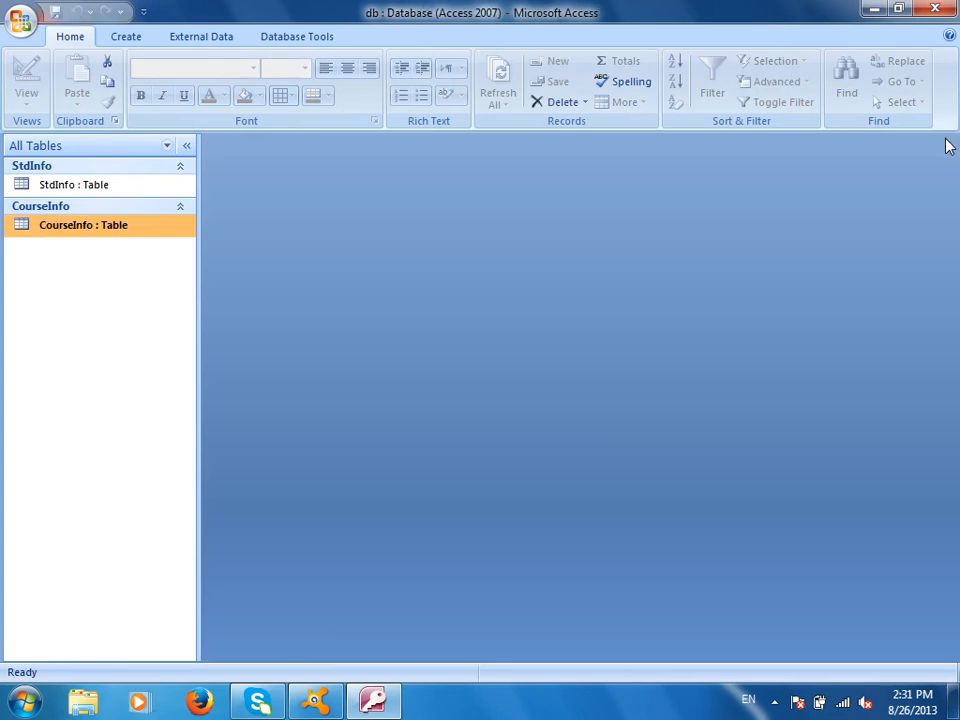
left_click(948, 144)
double_click(97, 188)
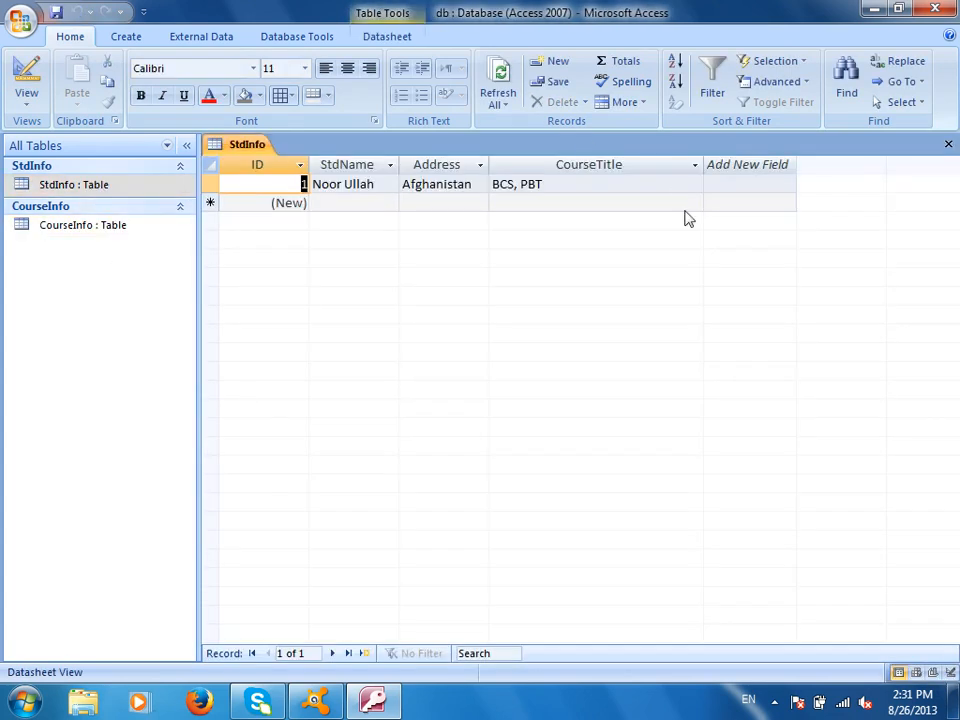
left_click(632, 186)
left_click(694, 184)
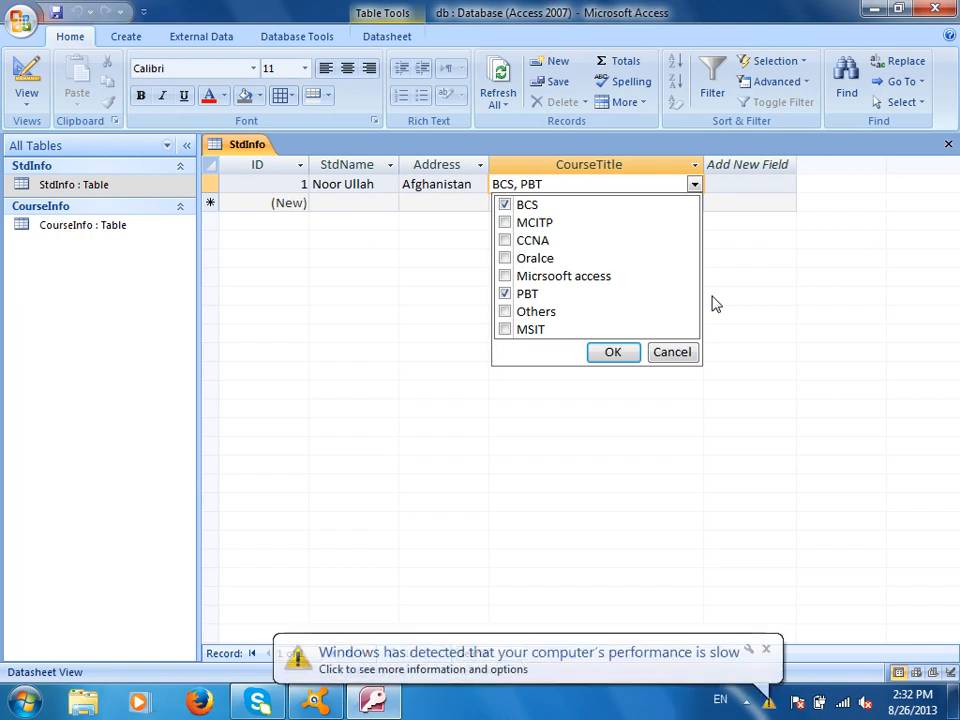
left_click(766, 650)
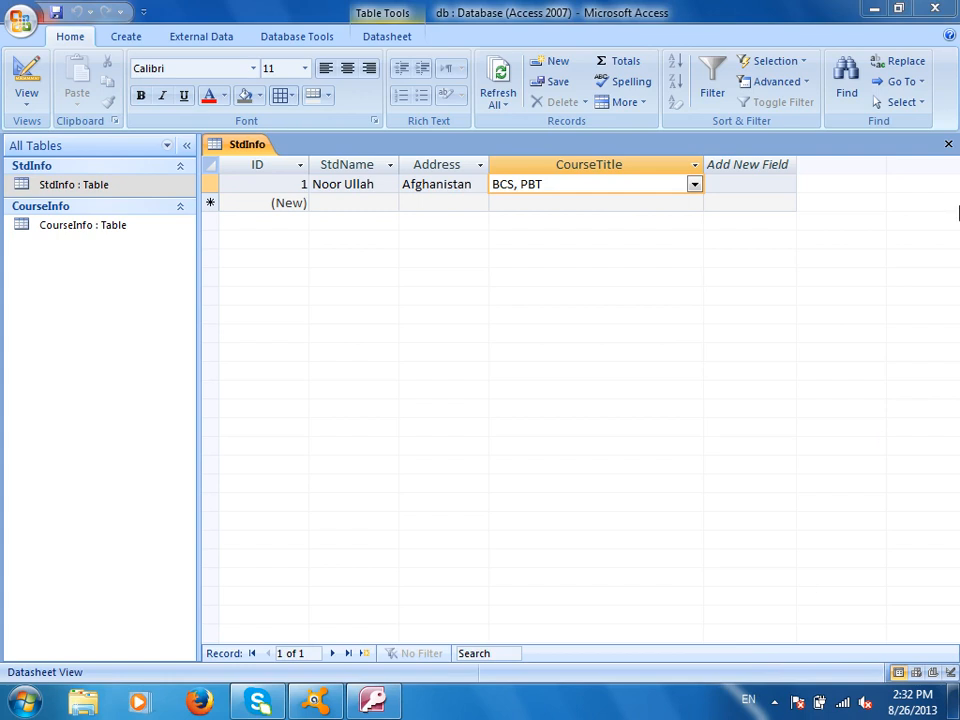
left_click(948, 144)
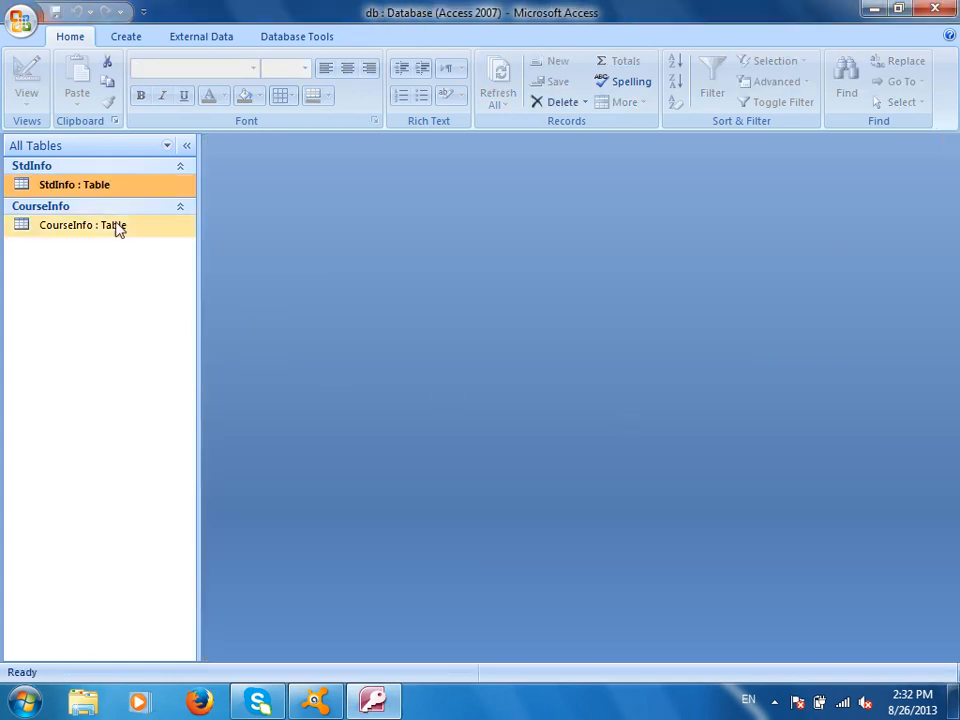
right_click(107, 186)
left_click(176, 215)
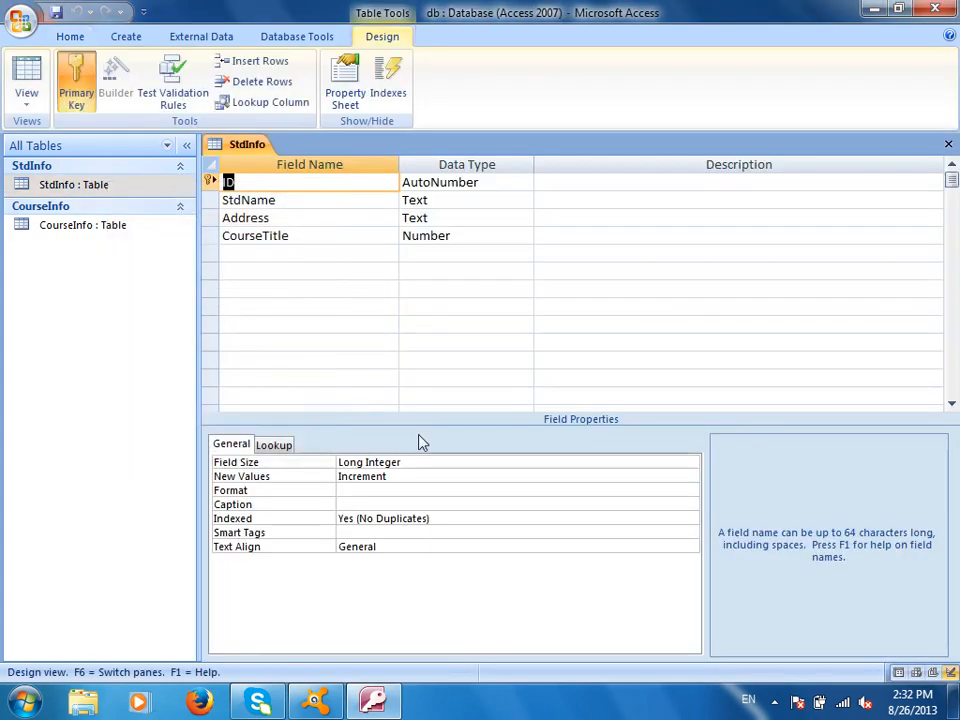
left_click(285, 449)
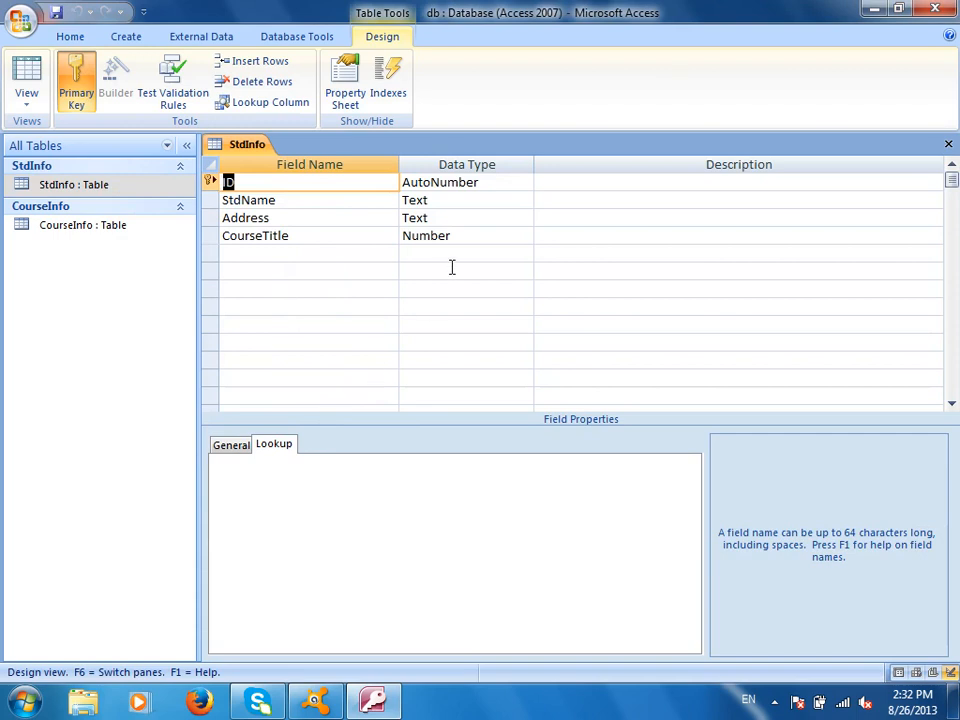
left_click(465, 236)
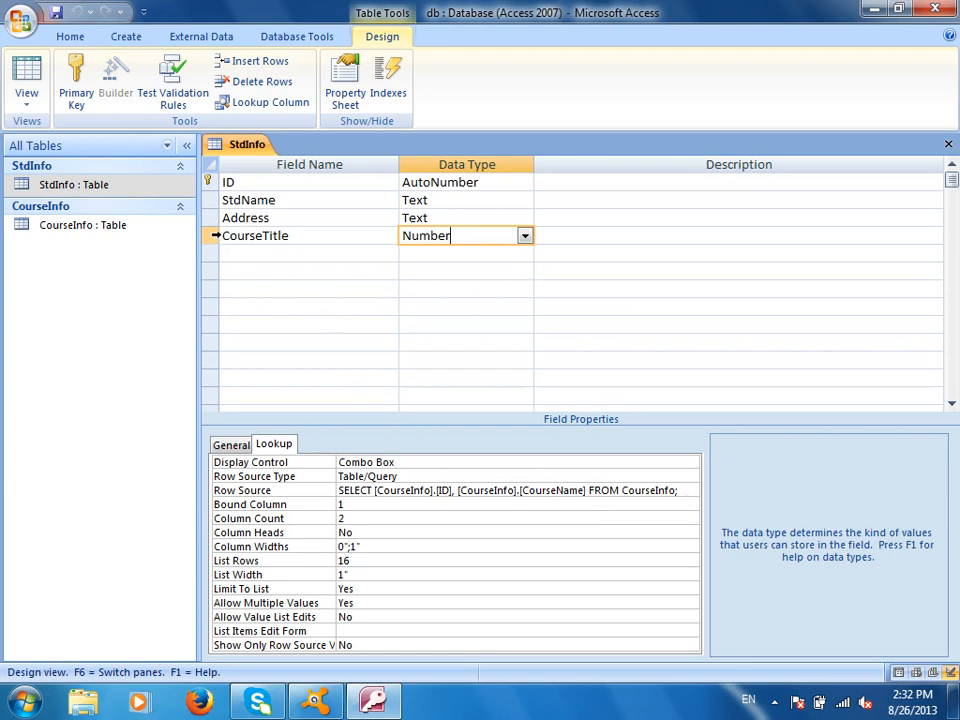
right_click(212, 236)
left_click(285, 358)
left_click(483, 408)
- Delete the CourseInfo–StdInfo relationship line in the Relationships diagram and close the diagram
key("ctrl+w")
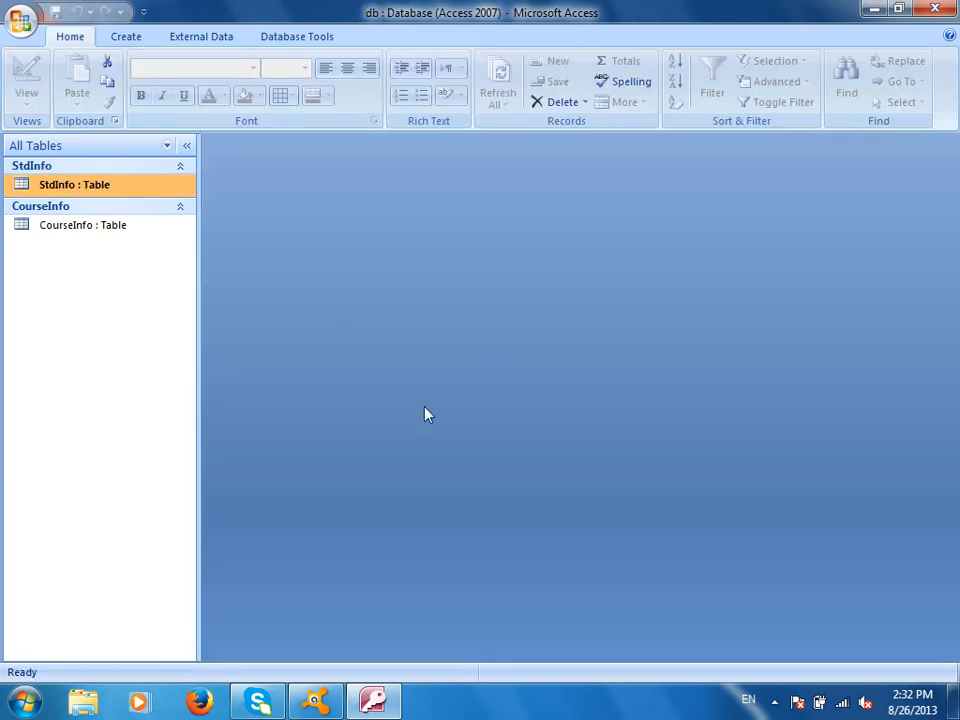
left_click(298, 37)
left_click(279, 84)
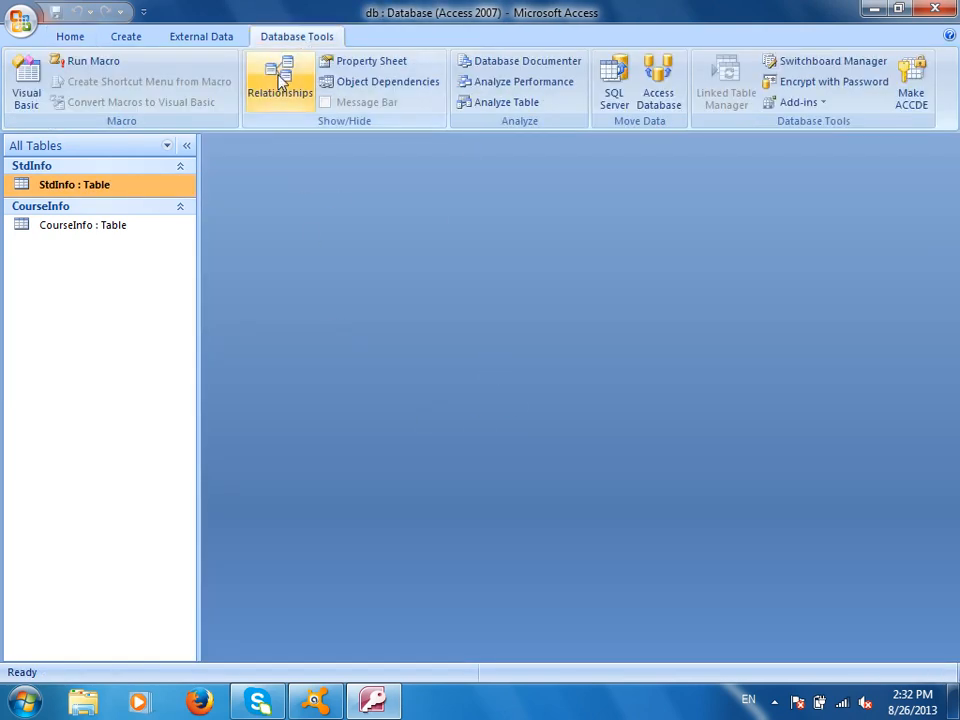
left_click_drag(505, 182, 631, 287)
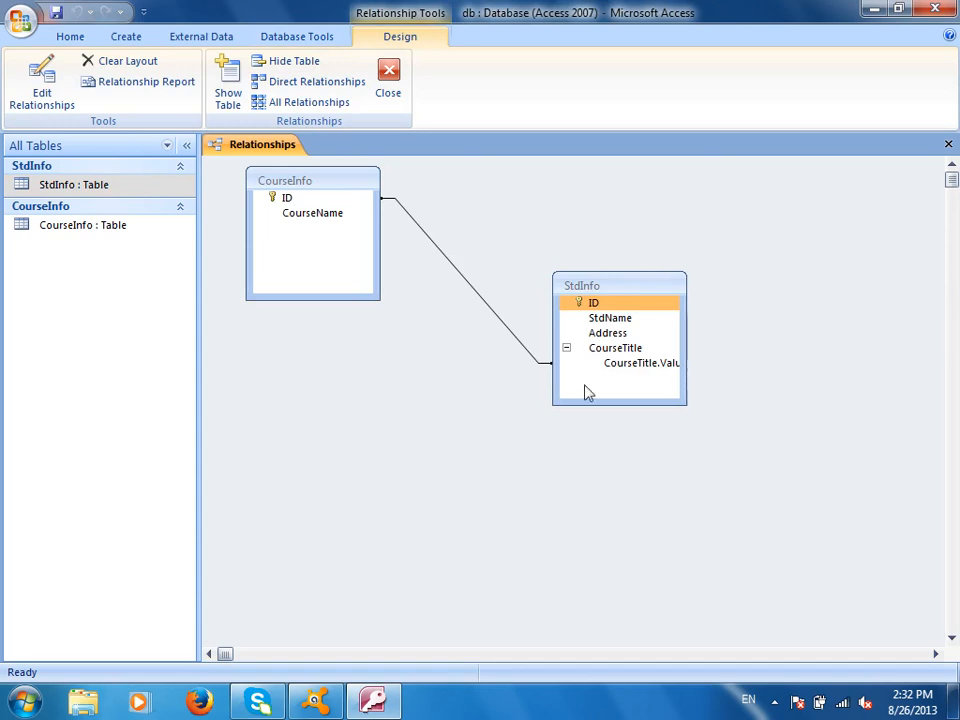
left_click(488, 311)
key("Delete")
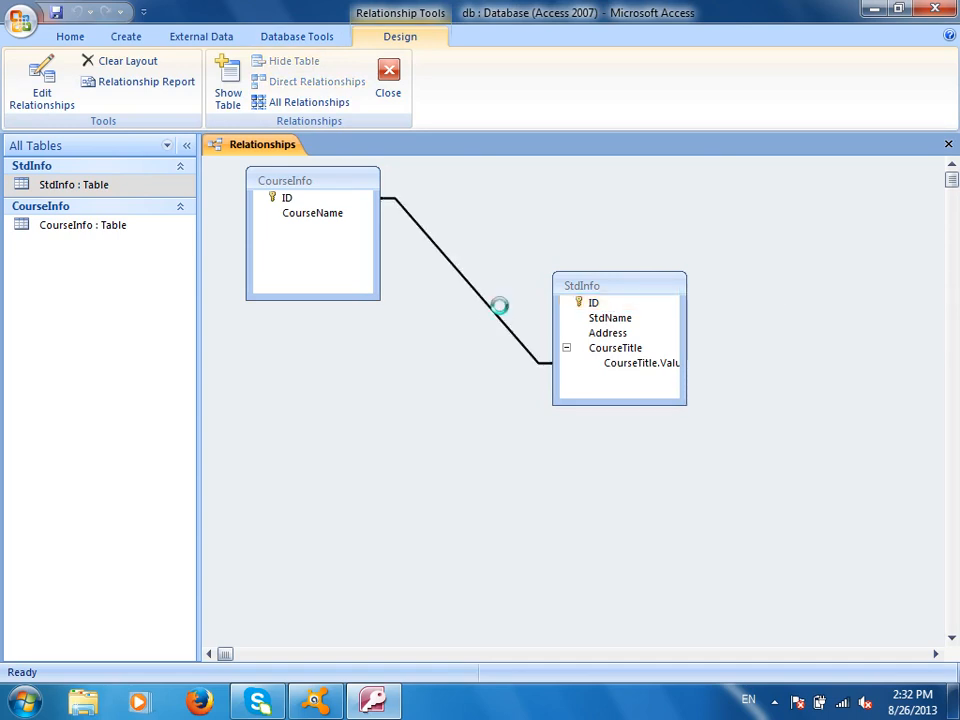
key("Return")
left_click(389, 78)
- Save the diagram layout, then check record 1's CourseTitle choices in StdInfo and close it
left_click(421, 396)
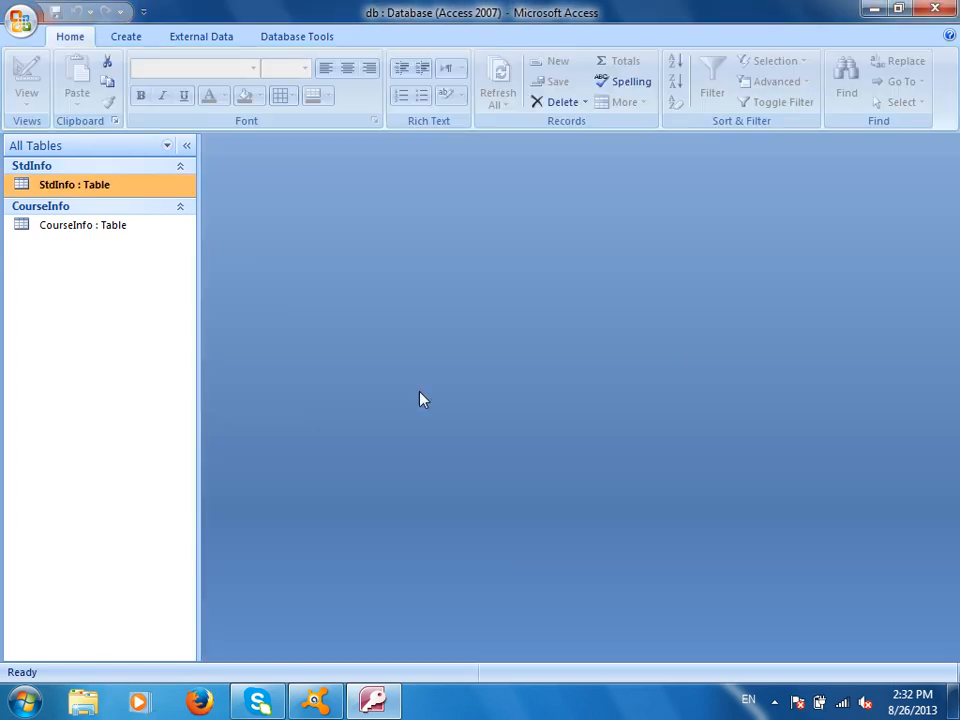
double_click(101, 187)
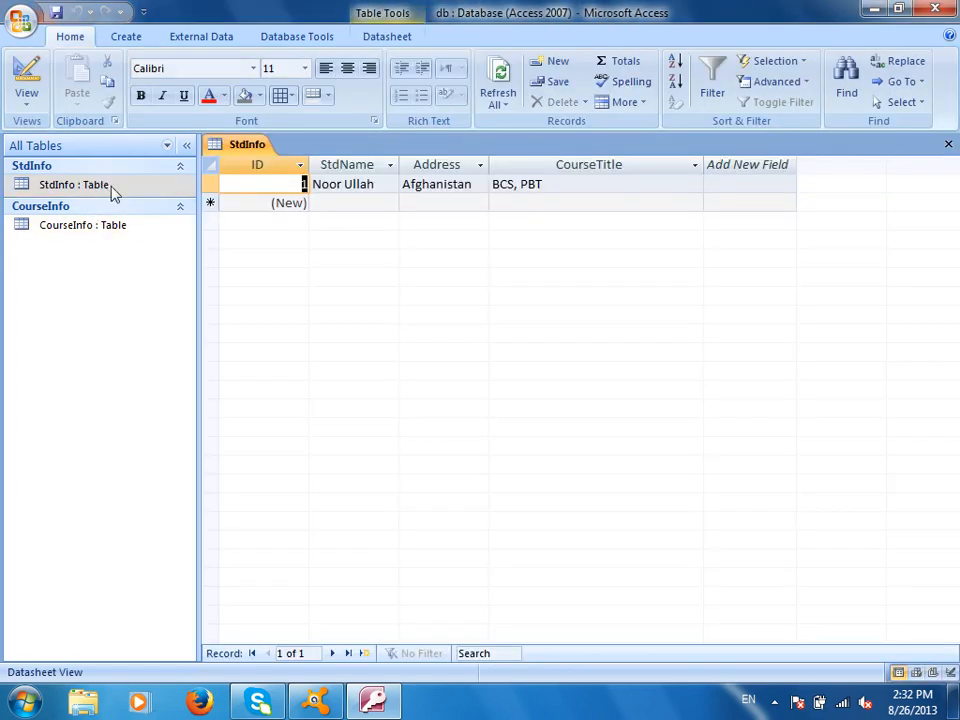
left_click(608, 184)
left_click(695, 185)
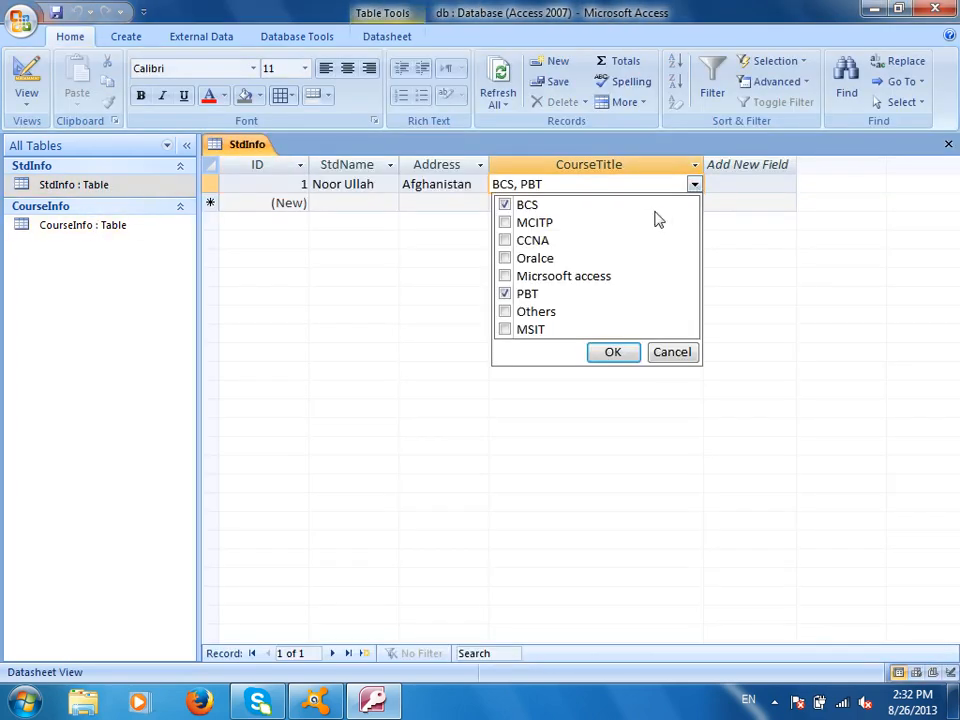
key("Return")
key("ctrl+w")
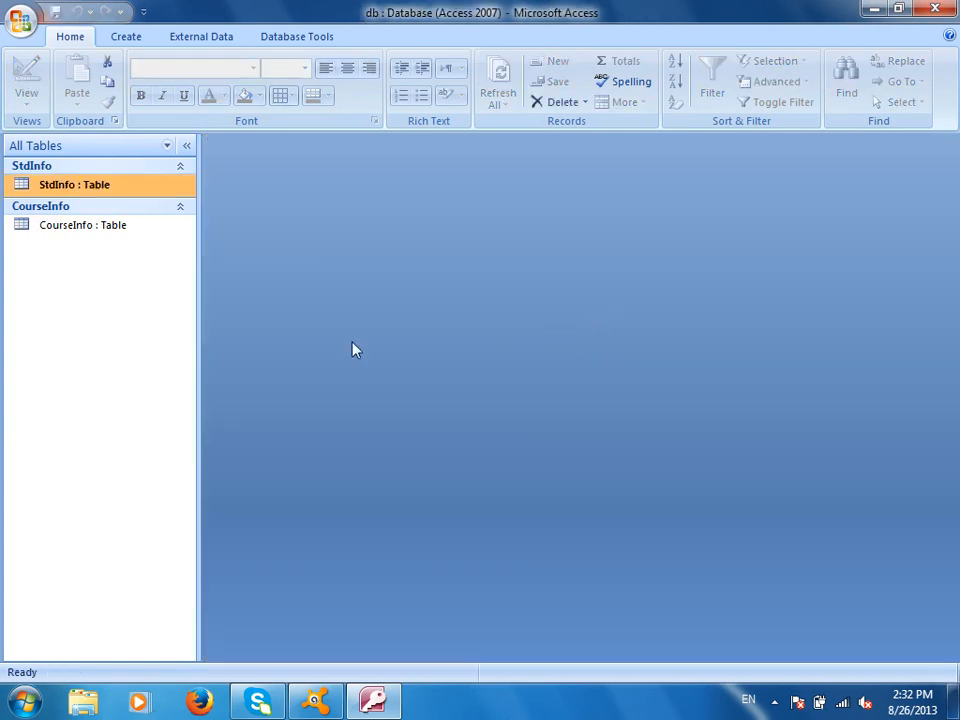
- Add 'IELTS Course' as a new CourseInfo record, then reopen the StdInfo datasheet
double_click(127, 229)
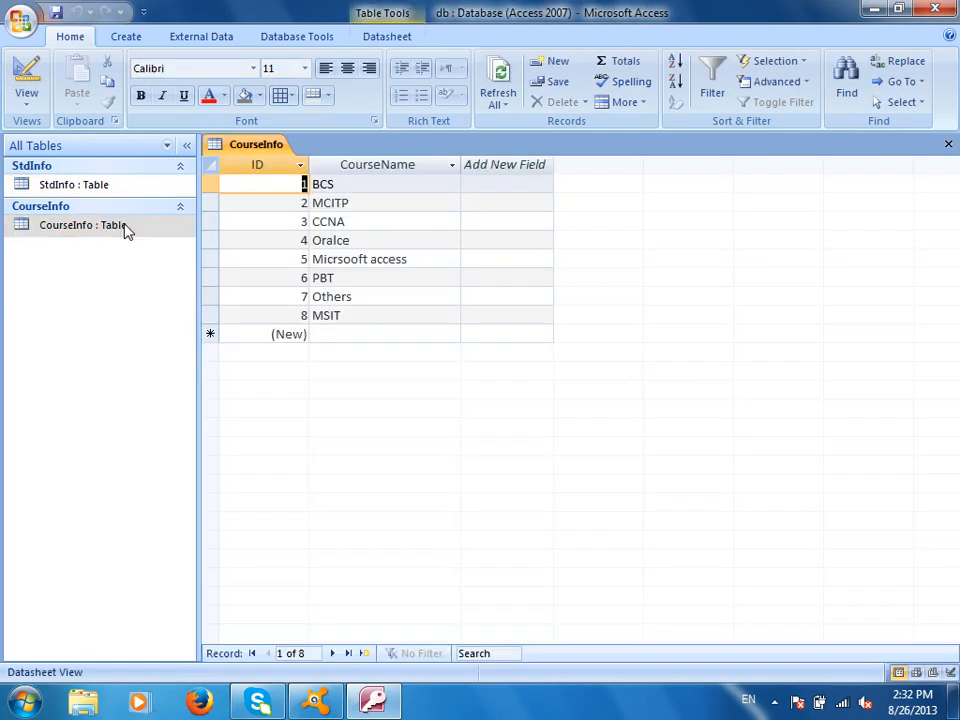
left_click(358, 334)
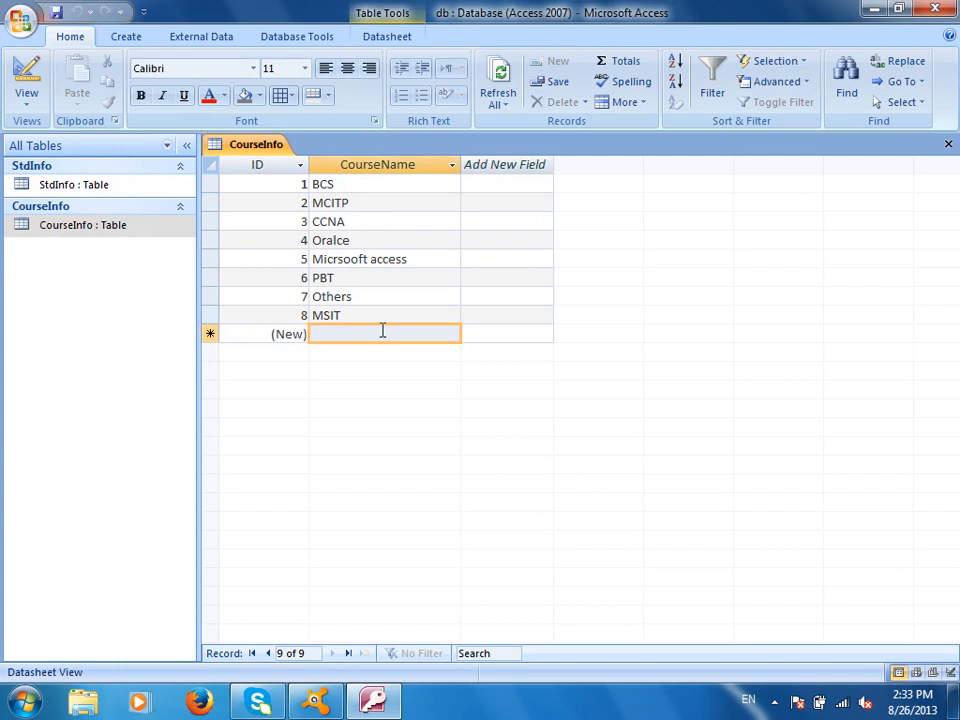
left_click(390, 332)
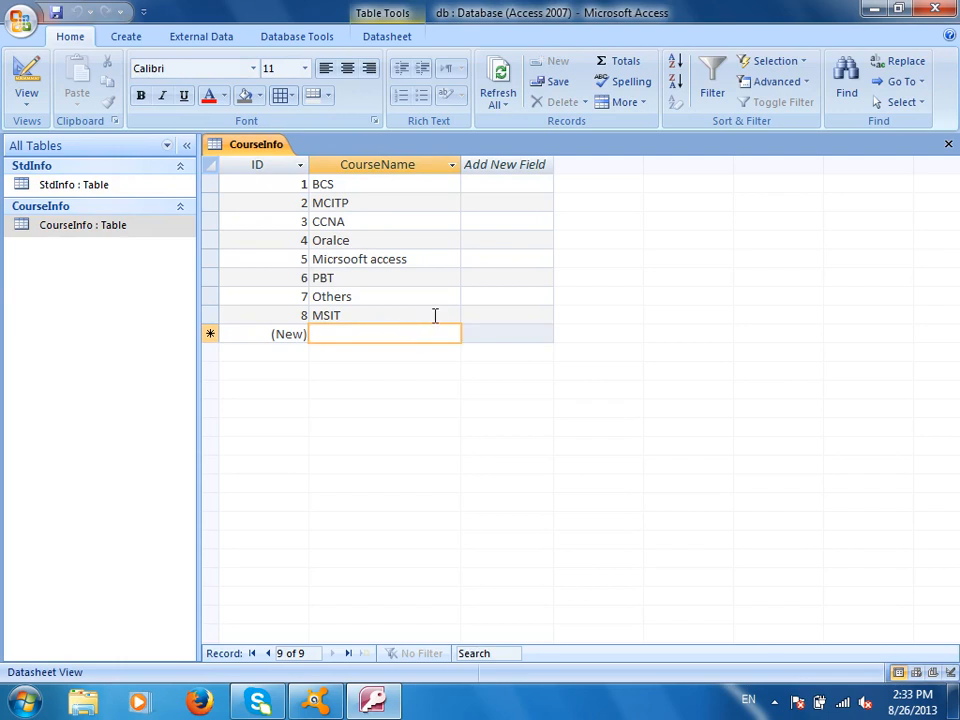
type("IELTS Course")
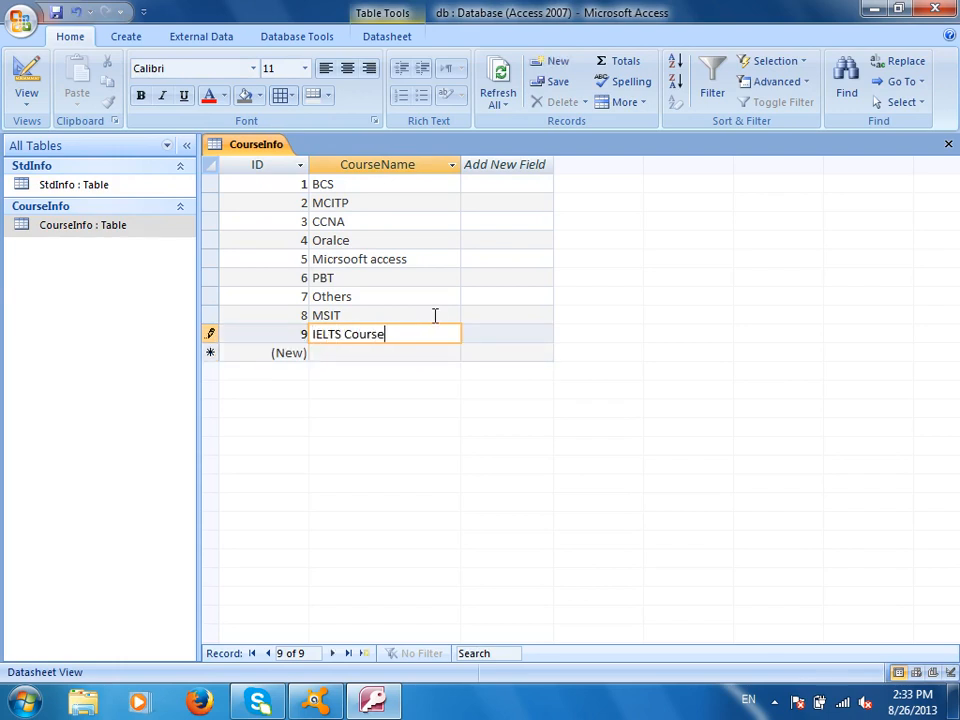
key("ctrl+w")
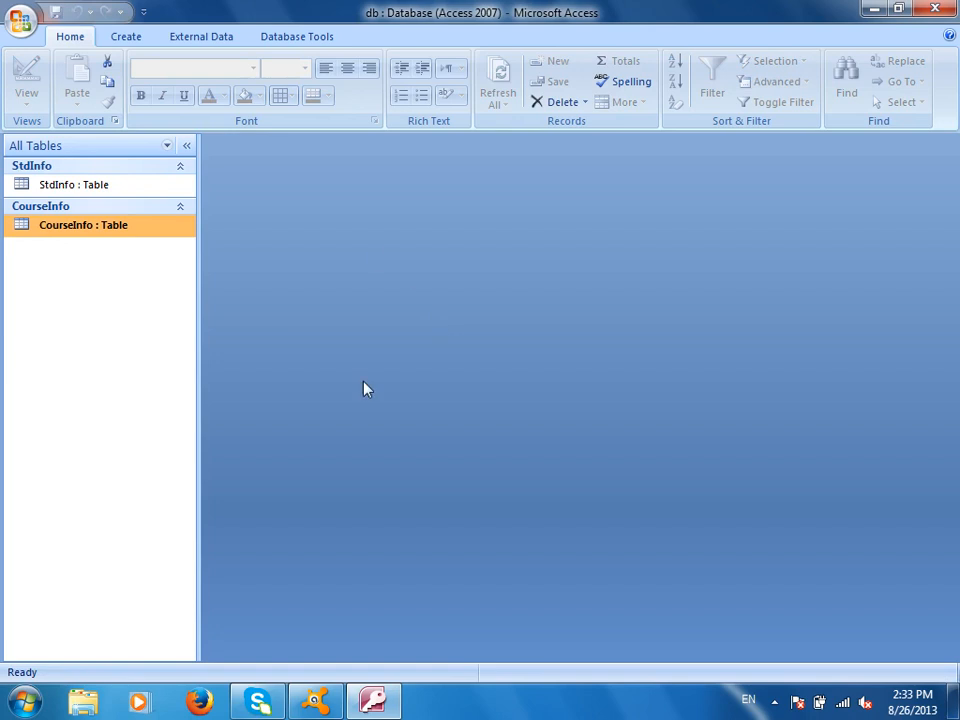
double_click(103, 184)
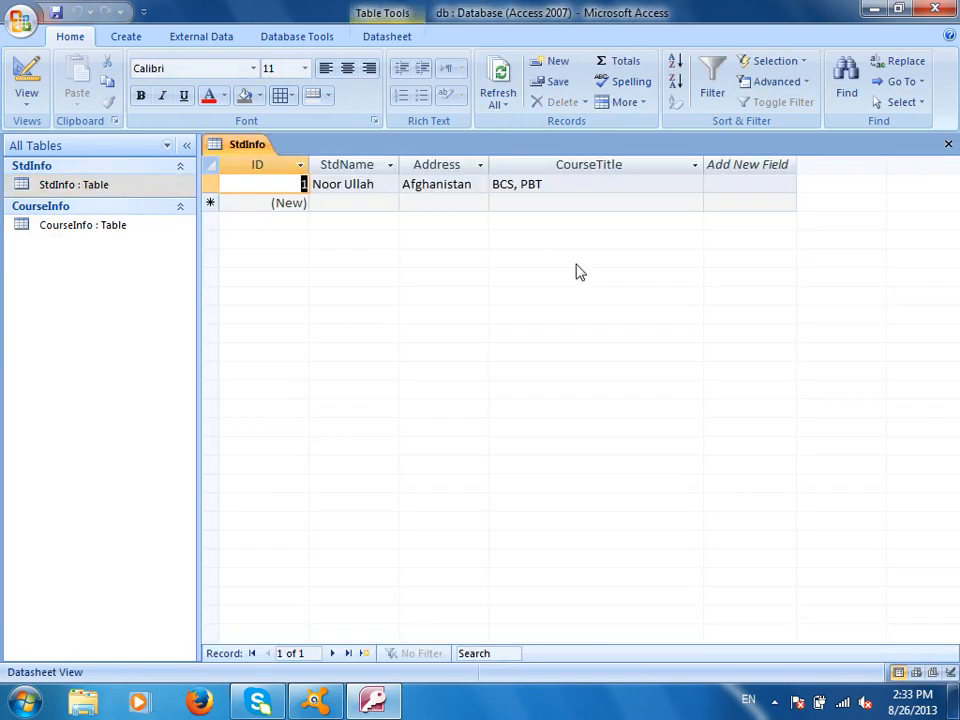
- Review the new row's CourseTitle checklist for IELTS Course and cancel without choosing any
left_click(655, 202)
left_click(693, 203)
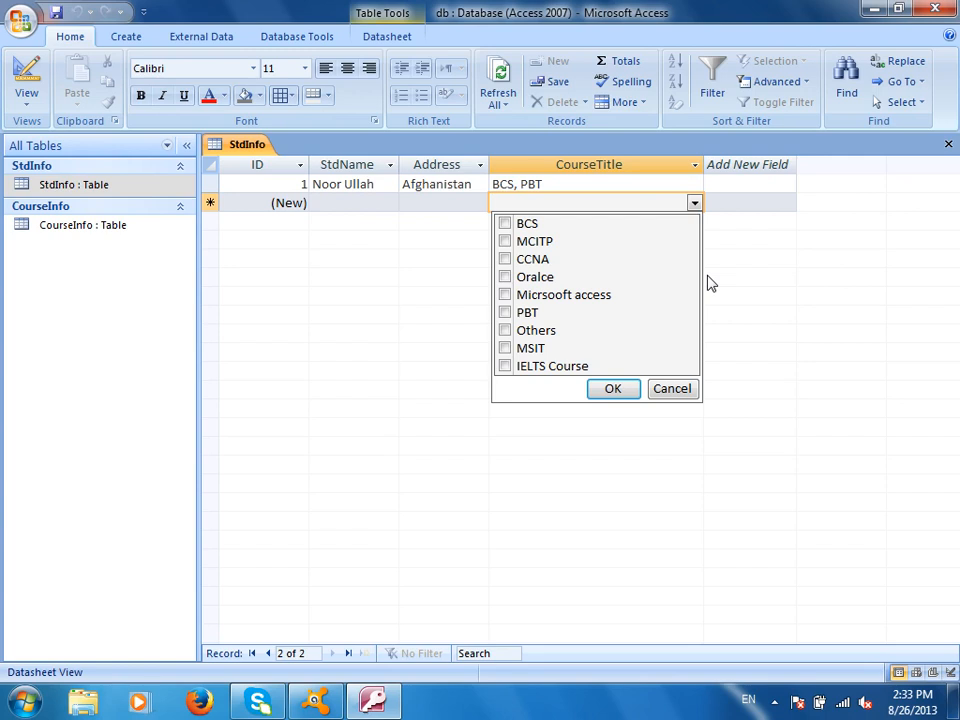
left_click(665, 392)
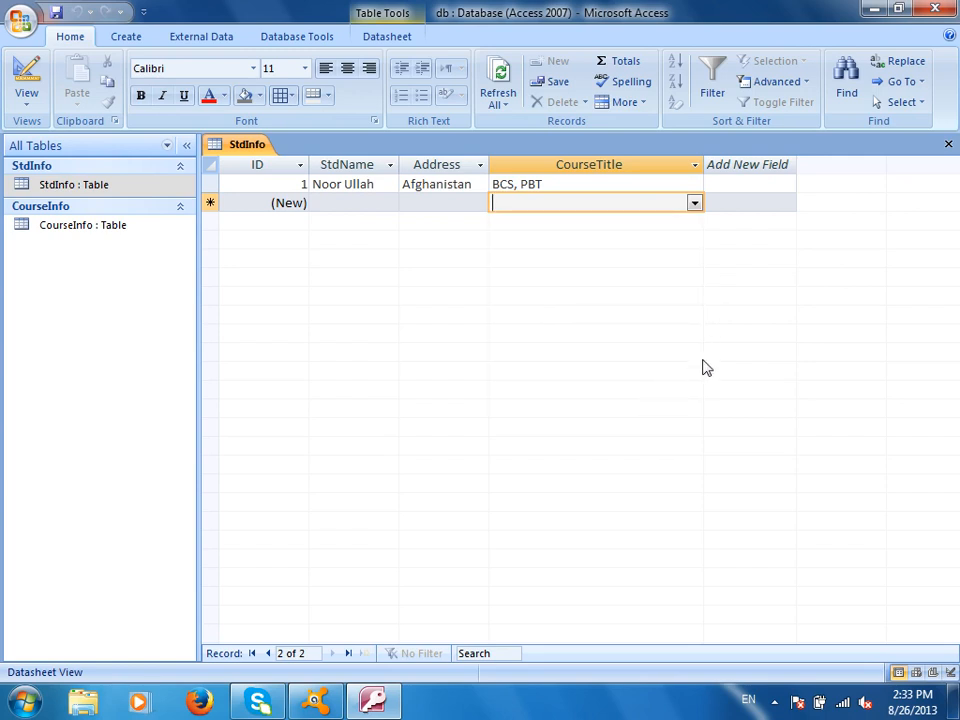
- Empty CourseTitle's lookup Row Source in StdInfo design, then reopen the StdInfo datasheet
left_click(948, 144)
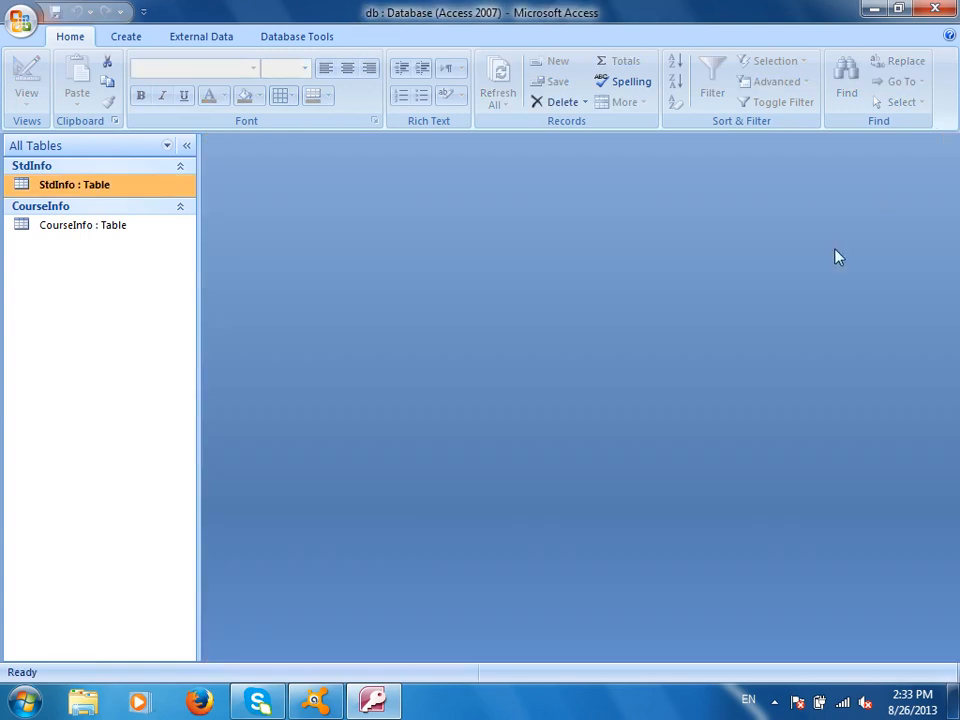
right_click(141, 188)
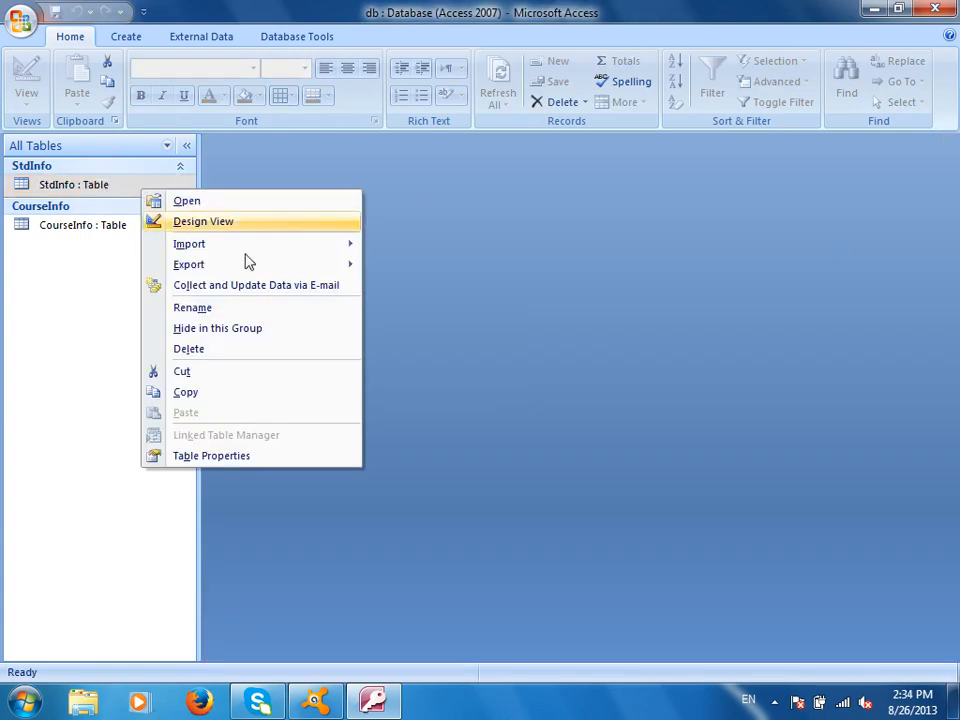
left_click(196, 230)
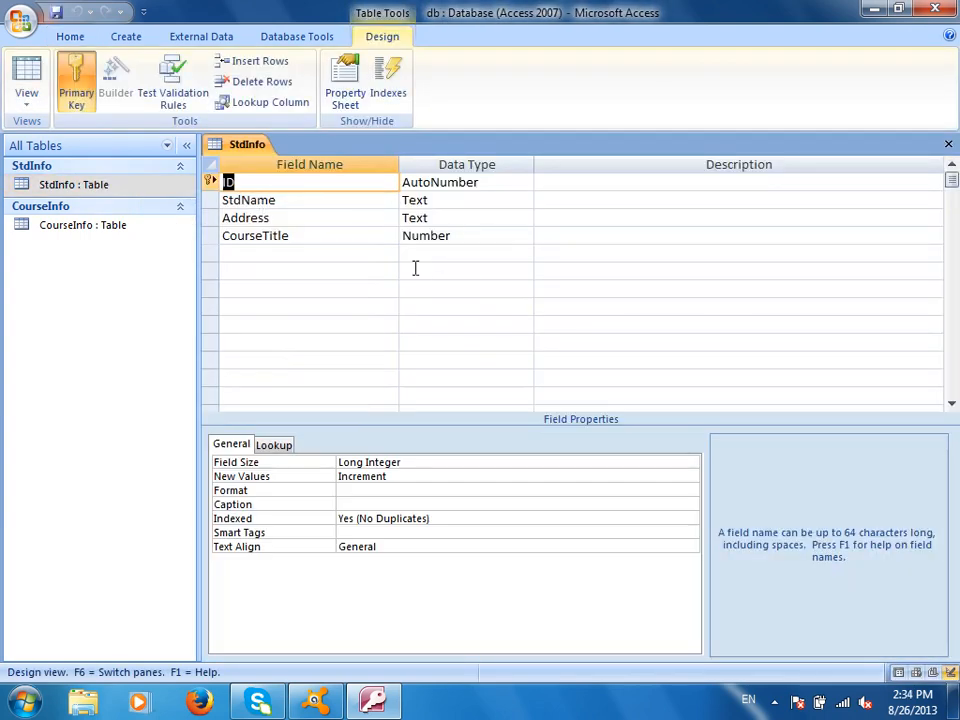
left_click(465, 235)
left_click(273, 444)
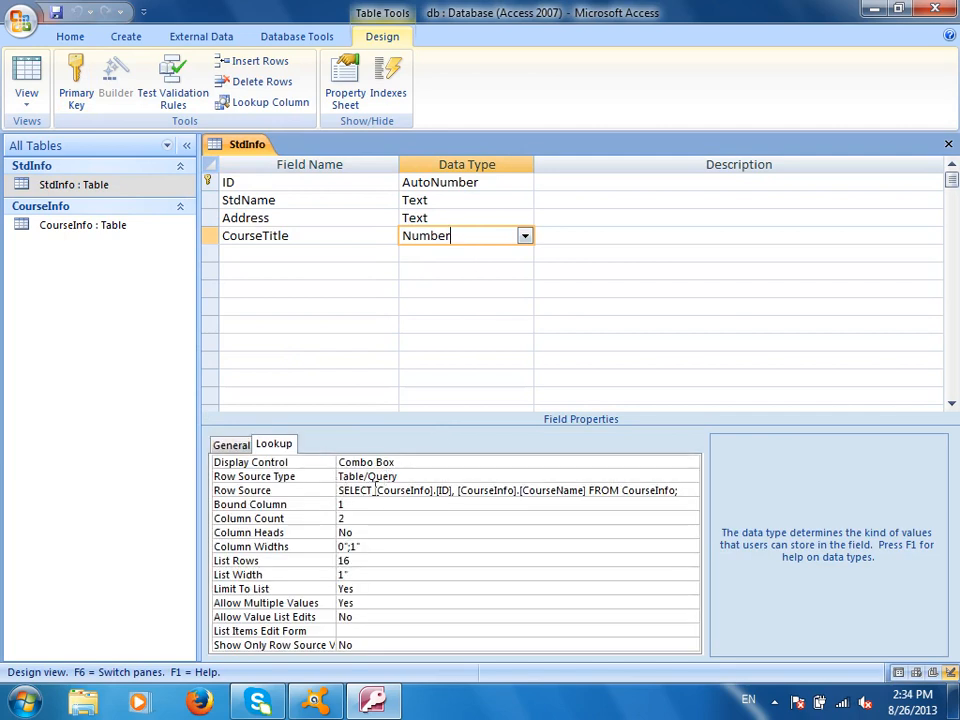
left_click_drag(341, 491, 743, 500)
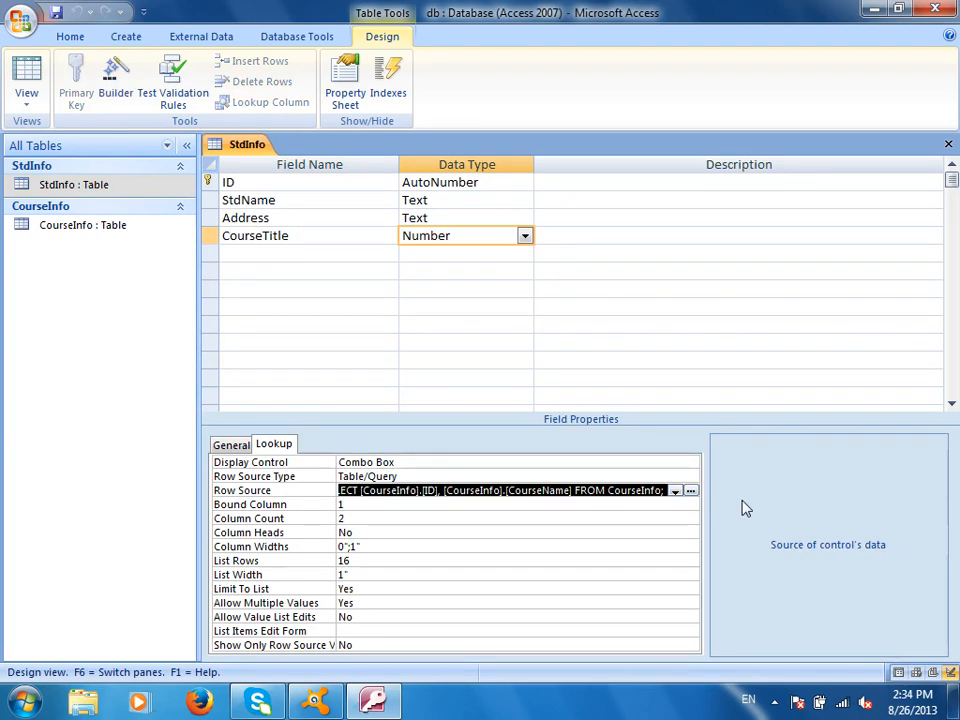
type("S")
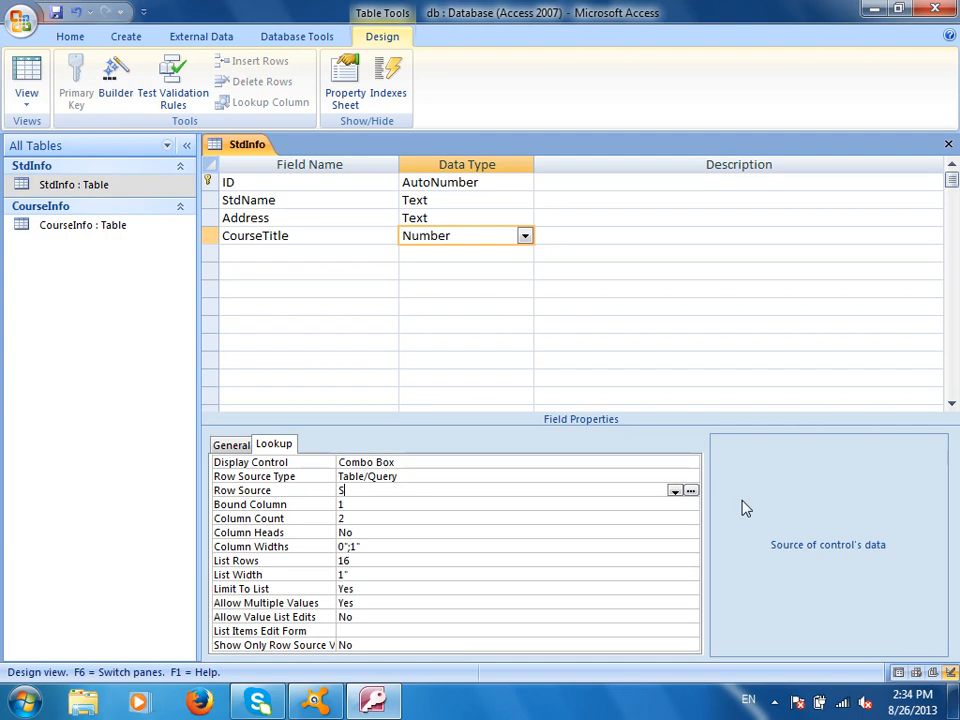
key("BackSpace")
key("ctrl+w")
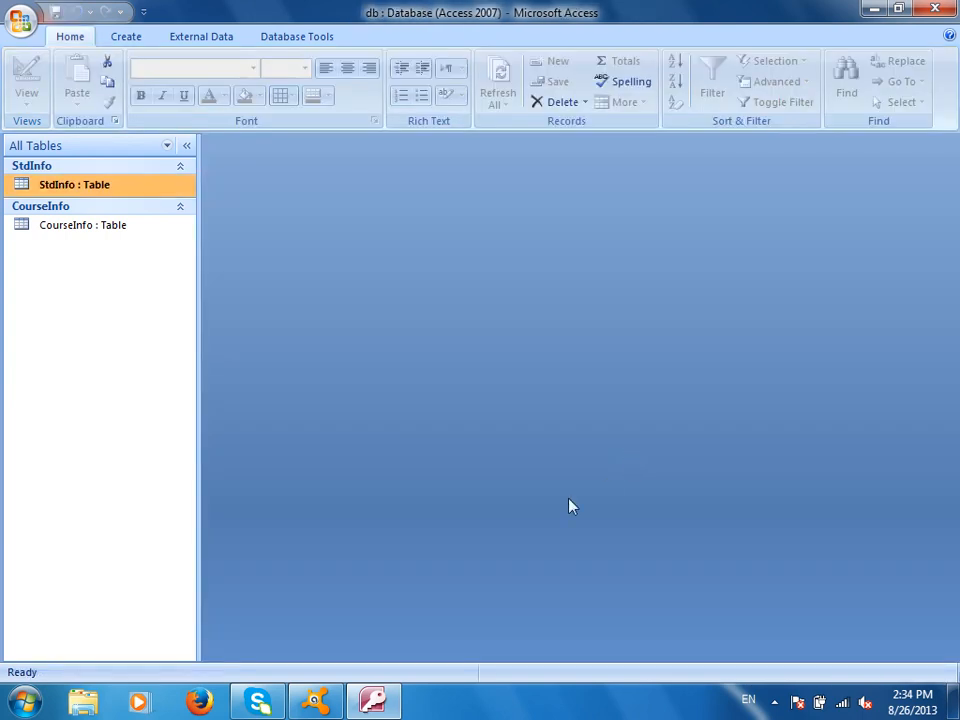
double_click(124, 187)
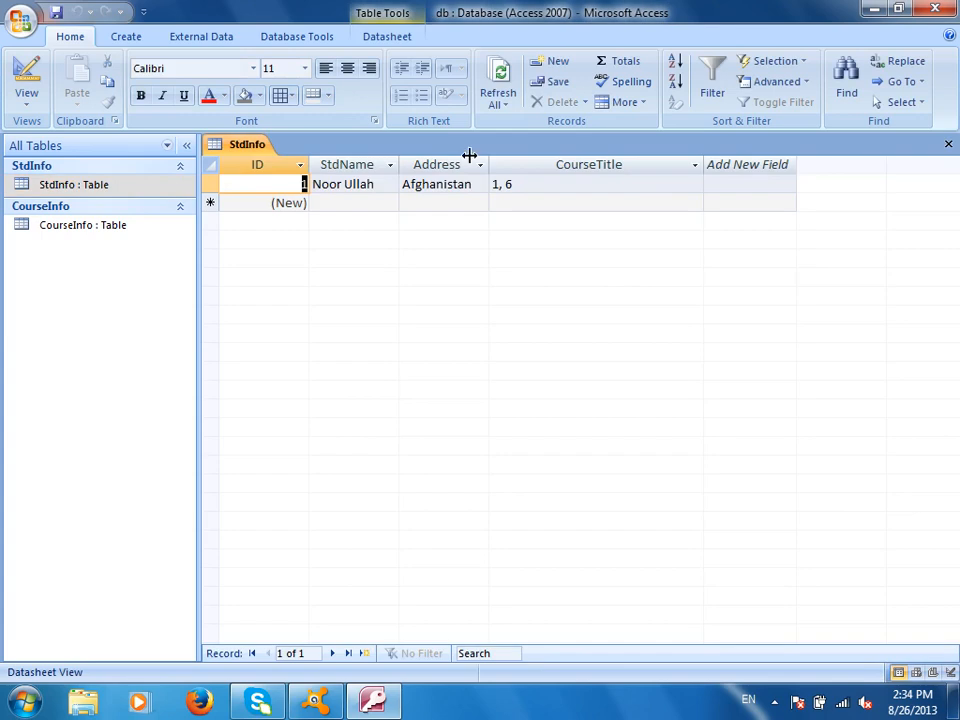
- Check record 1's CourseTitle list, still showing only 1 and 6, then switch to Design view
left_click(647, 185)
left_click(695, 185)
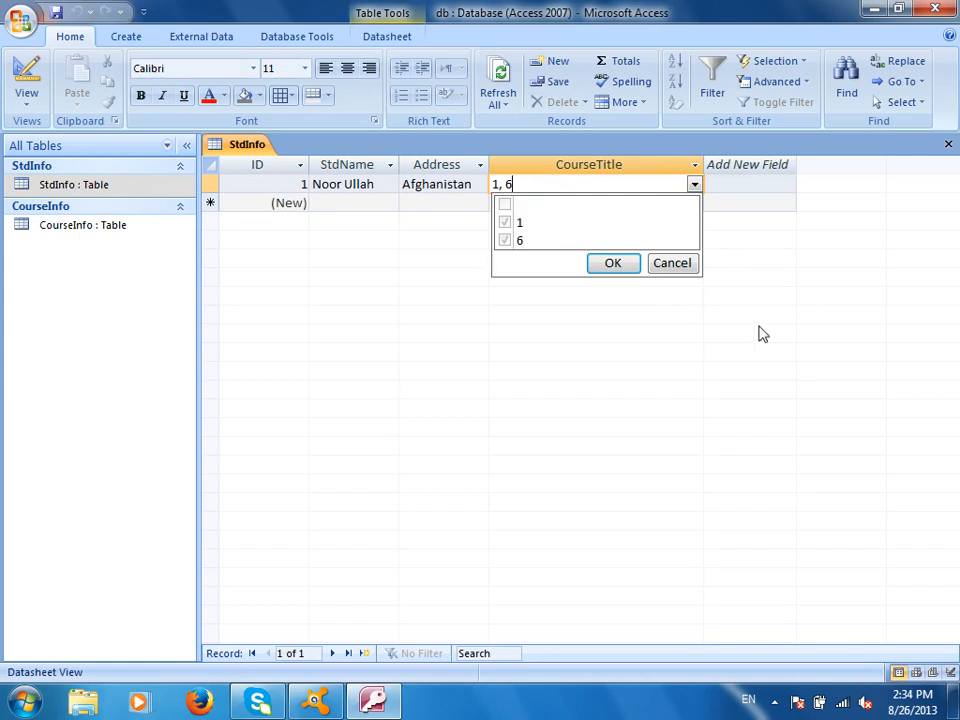
left_click(674, 265)
left_click(20, 88)
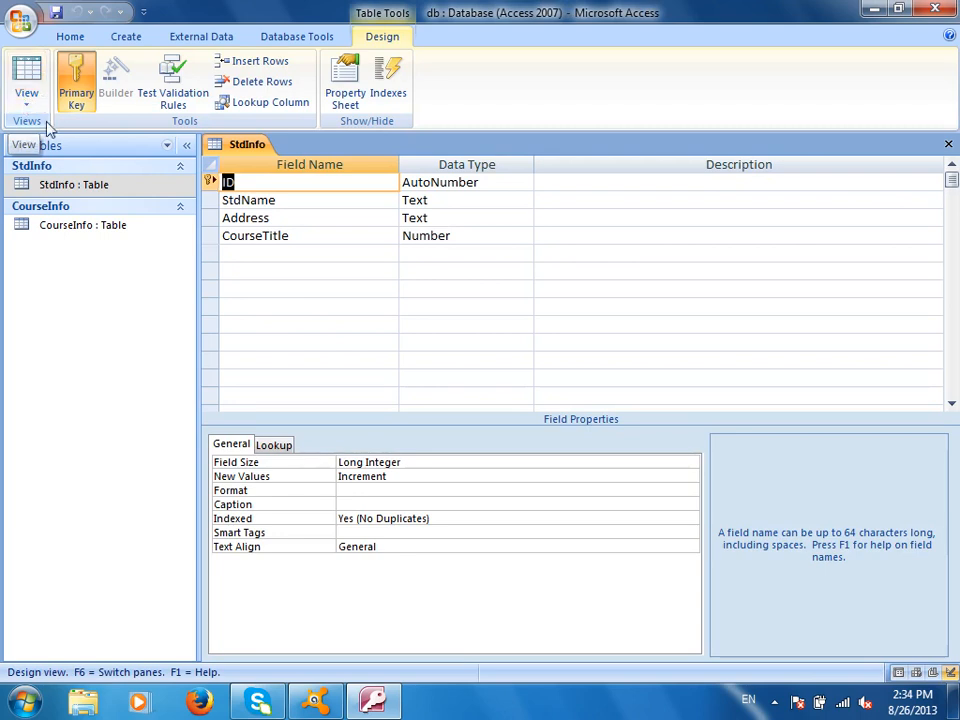
- Set CourseTitle's Row Source to 'Select ID , CourseName From CoruseInfo' and request Datasheet view
left_click(463, 236)
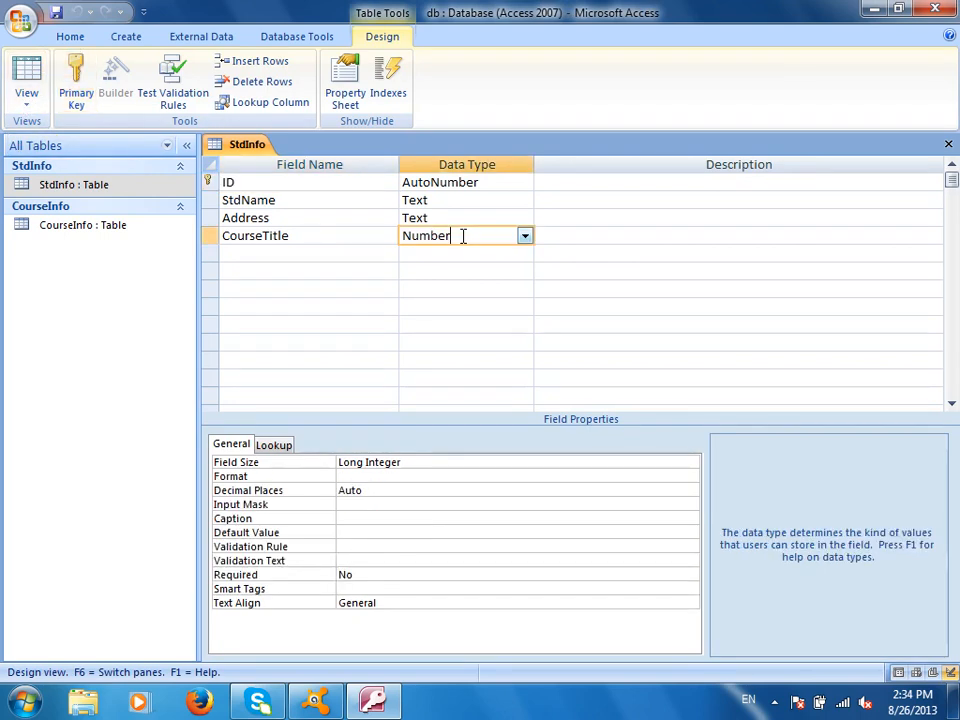
left_click(279, 446)
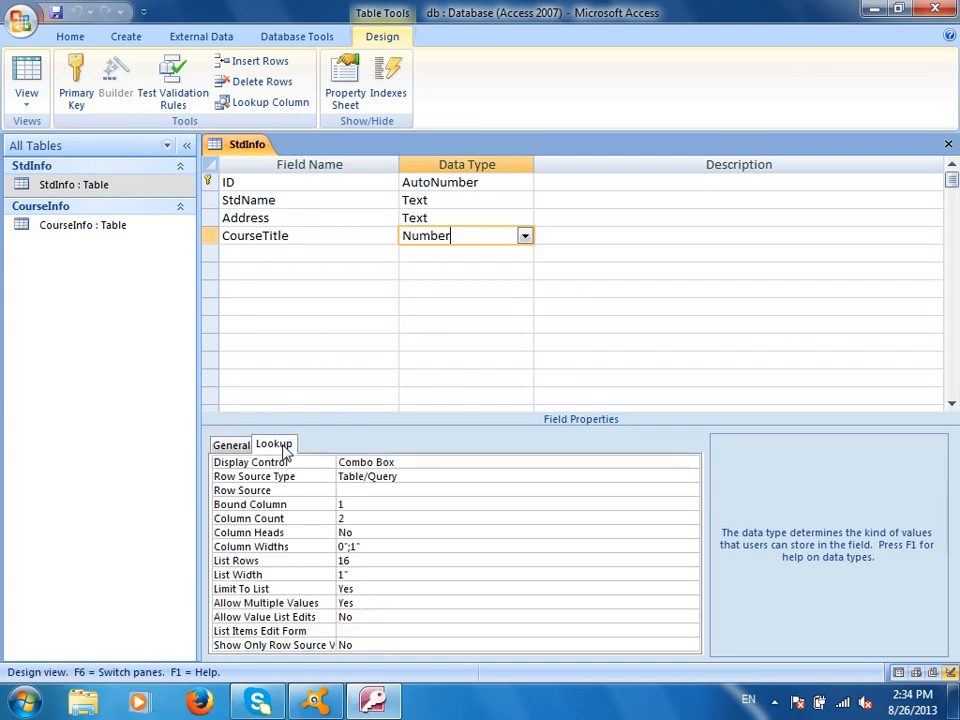
left_click(375, 490)
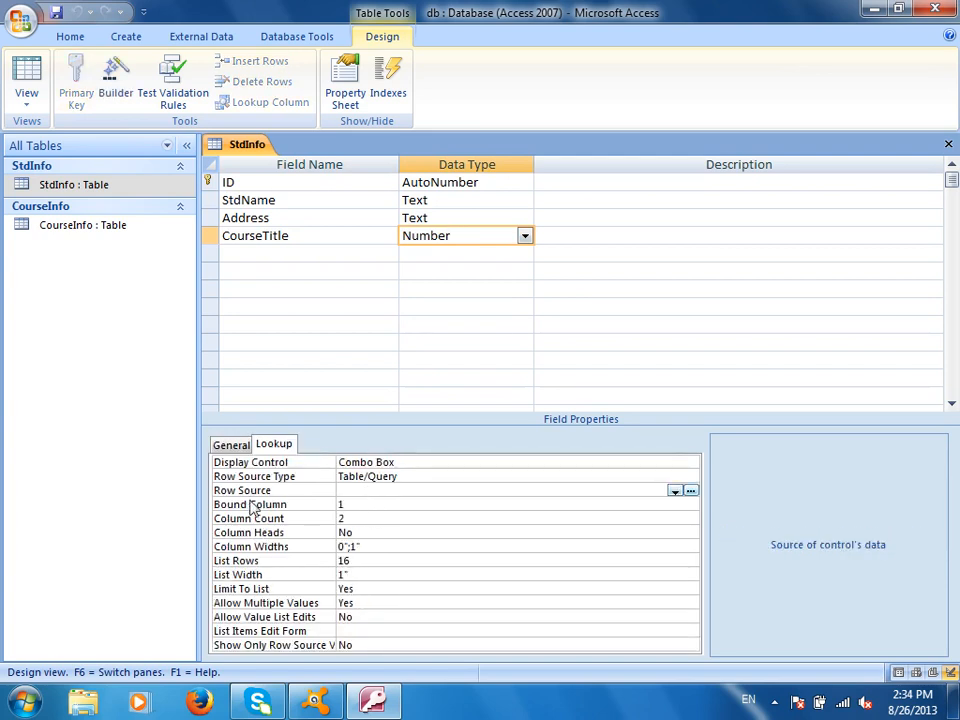
type("Select * From St")
key("BackSpace")
key("BackSpace")
key("BackSpace")
key("BackSpace")
key("BackSpace")
key("BackSpace")
key("BackSpace")
key("BackSpace")
key("BackSpace")
type("Course")
key("BackSpace")
key("BackSpace")
key("BackSpace")
key("BackSpace")
key("BackSpace")
key("BackSpace")
key("BackSpace")
type("ID , Course")
key("BackSpace")
type("Name From Coruse In")
key("BackSpace")
key("BackSpace")
key("BackSpace")
type("Info")
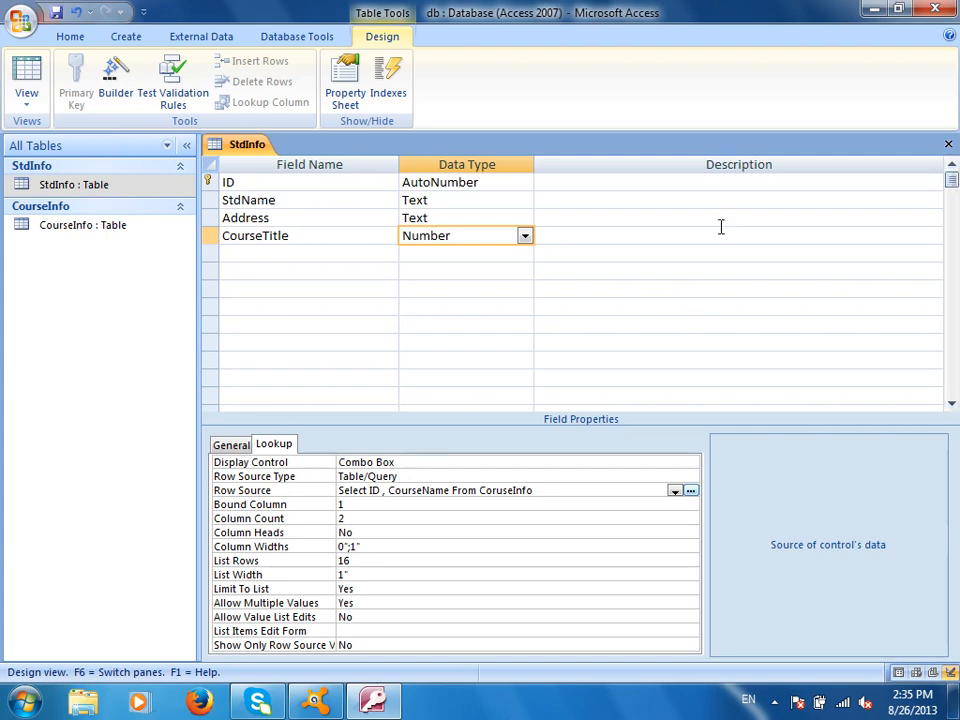
left_click(24, 80)
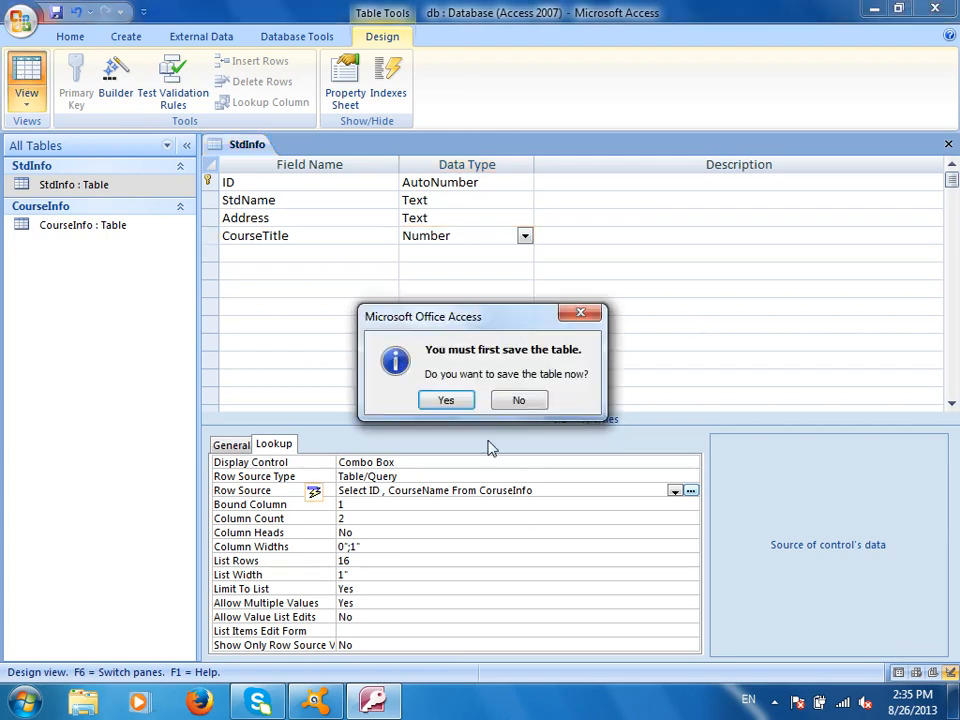
- Save StdInfo, confirm CourseTitle still offers only 1 and 6, and return to Design view
left_click(446, 398)
left_click(620, 183)
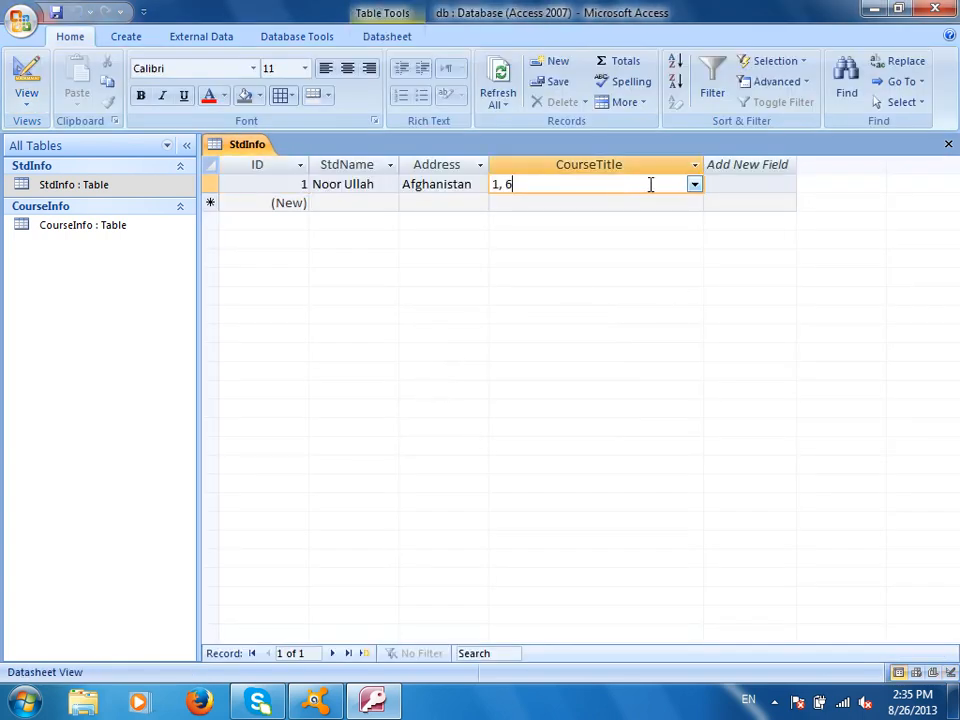
left_click(693, 185)
left_click(676, 270)
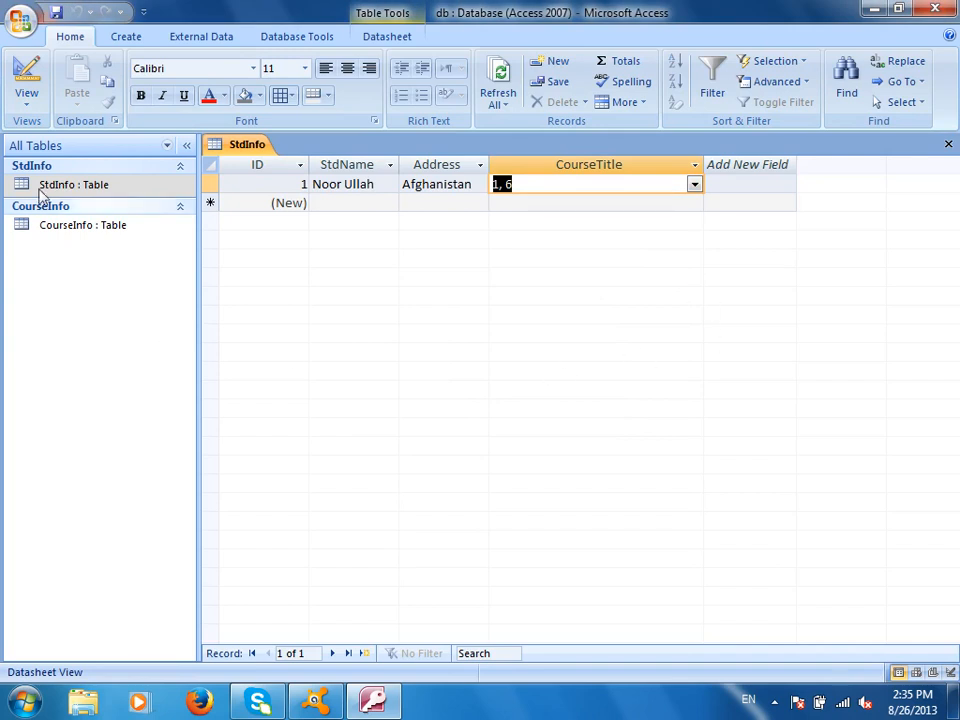
left_click(30, 80)
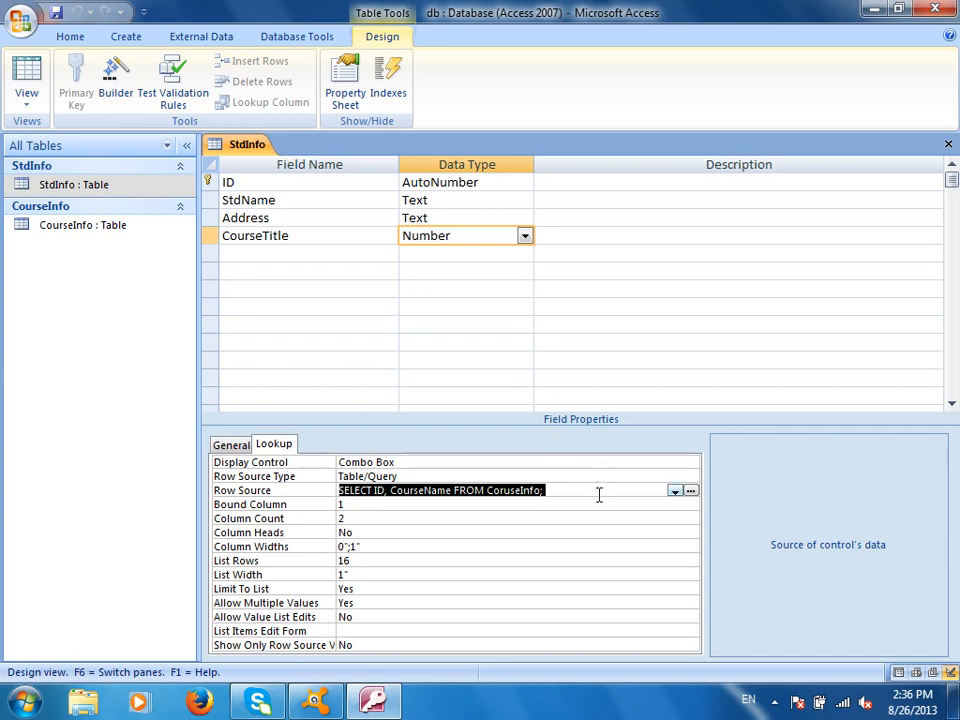
right_click(208, 237)
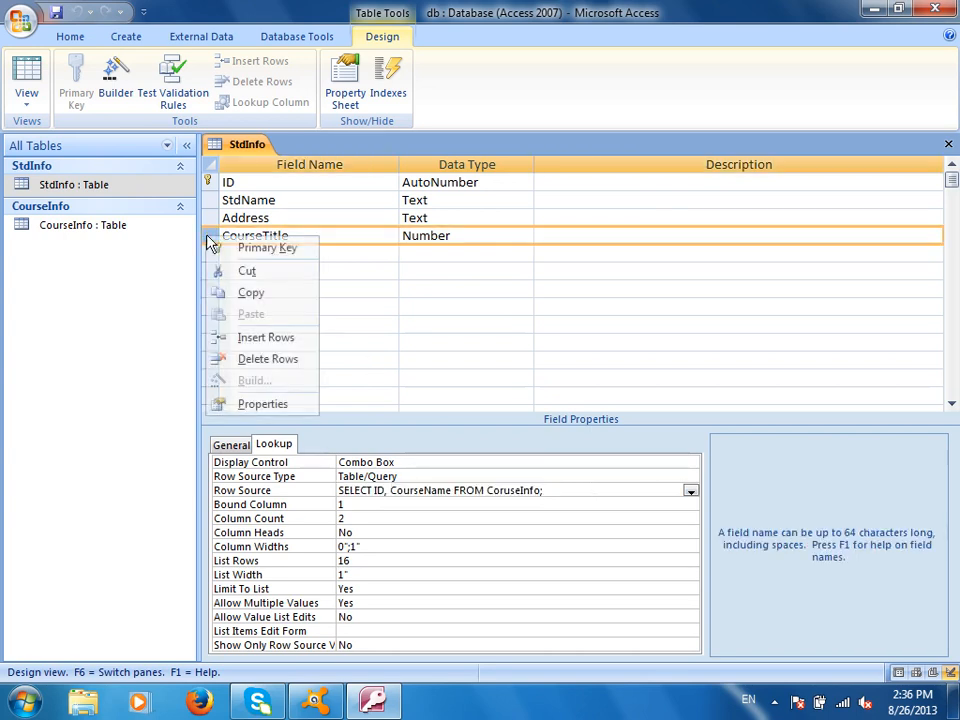
- Delete the lookup CourseTitle field and re-create CourseTitle as a plain Text field
left_click(276, 359)
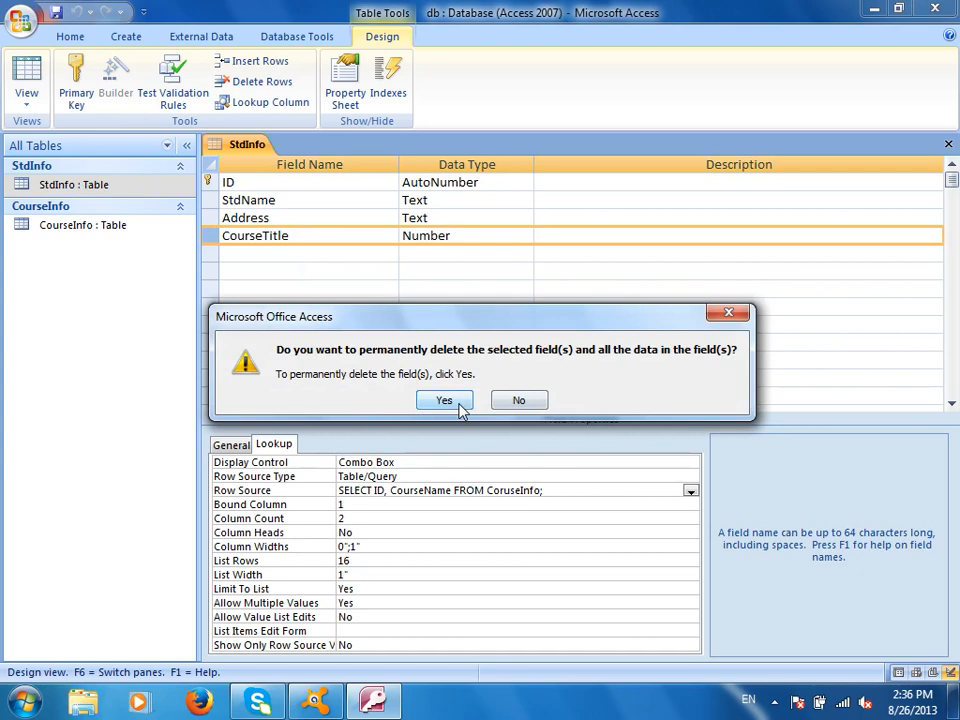
left_click(459, 403)
type("Course")
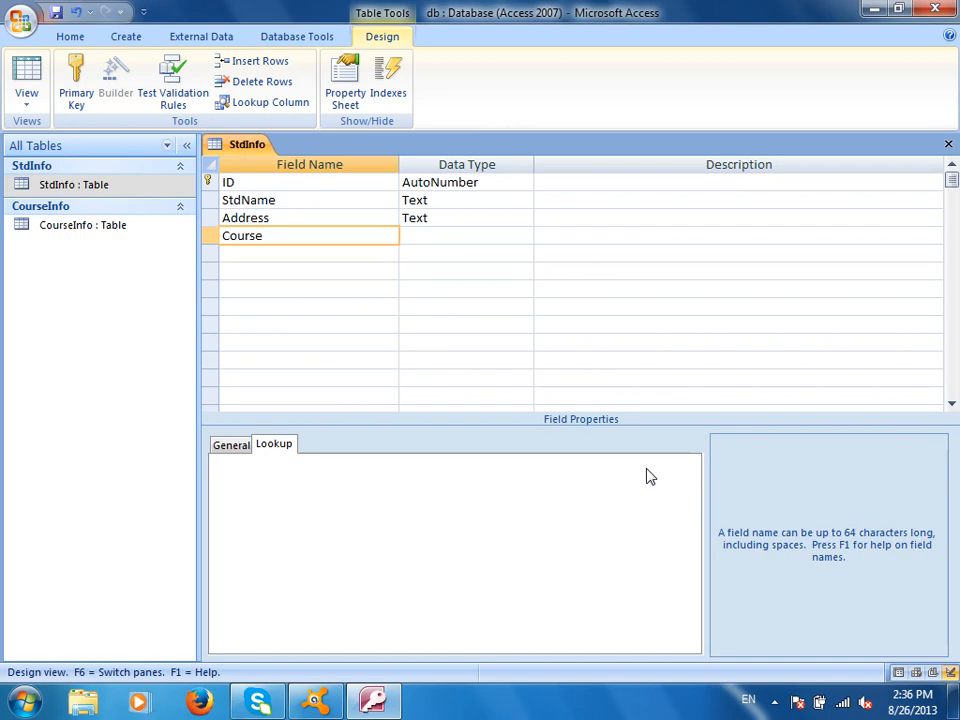
type("Title")
key("Tab")
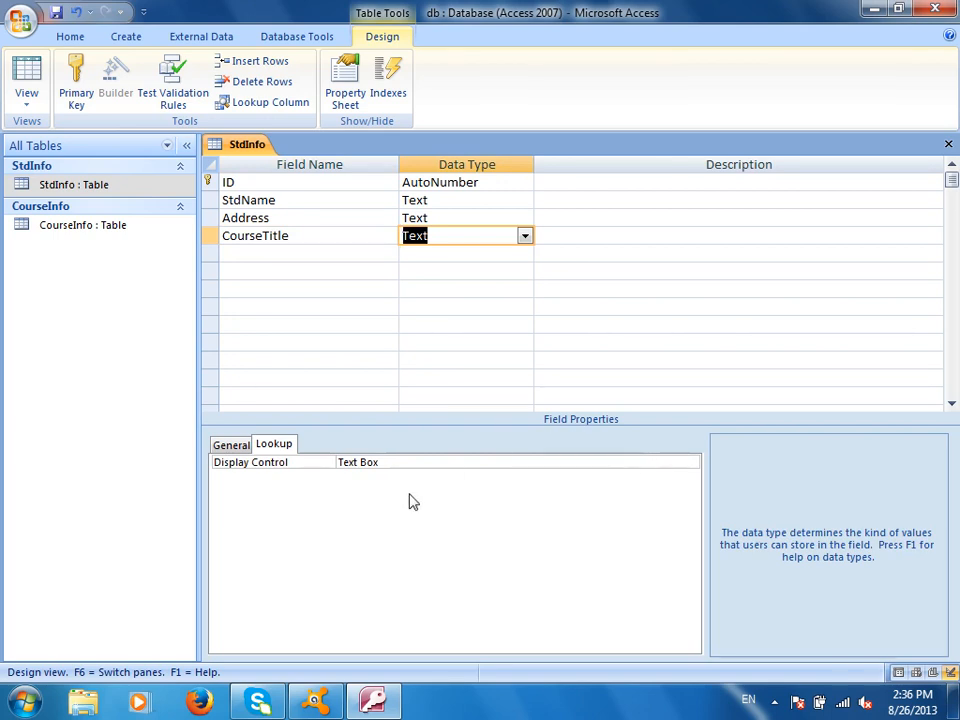
- Set CourseTitle's Display Control to Combo Box with row source 'Select CourseName From CourseInfo'
left_click(418, 461)
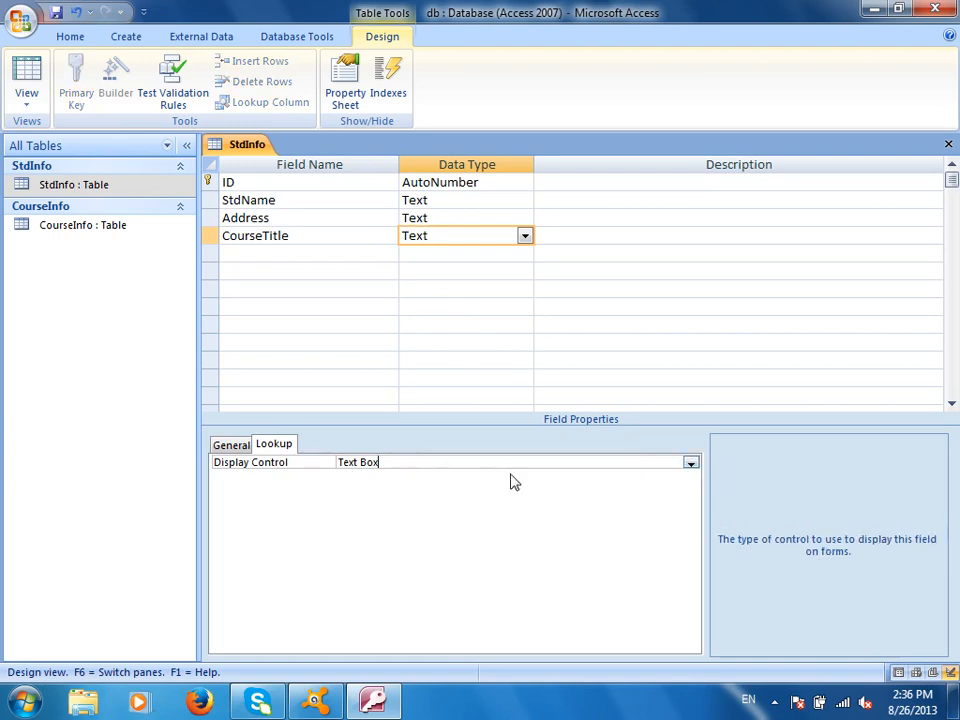
left_click(691, 463)
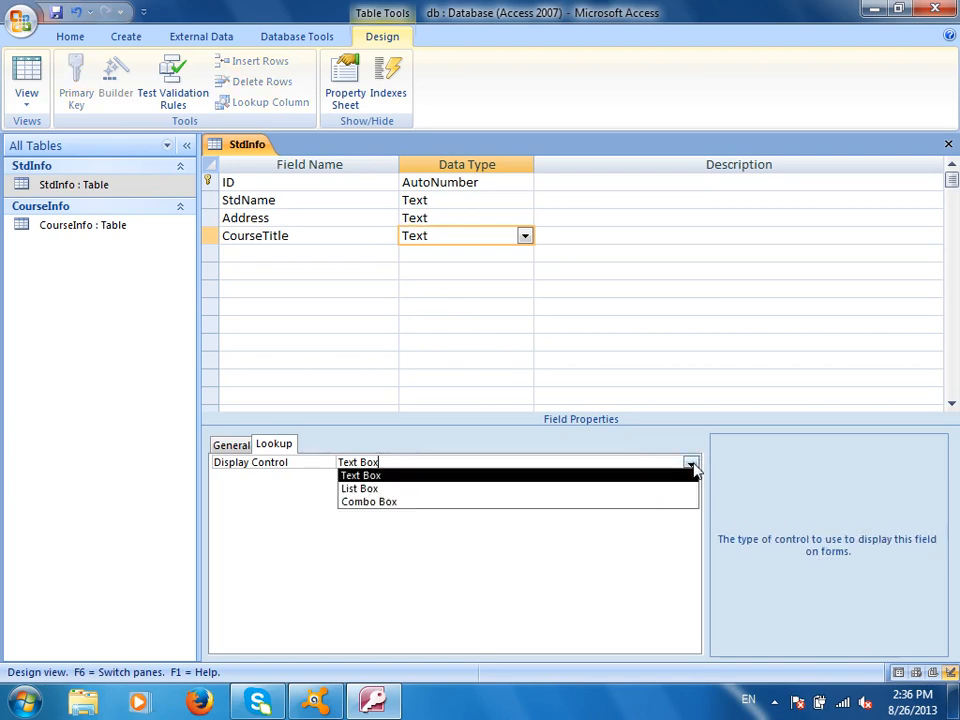
left_click(510, 501)
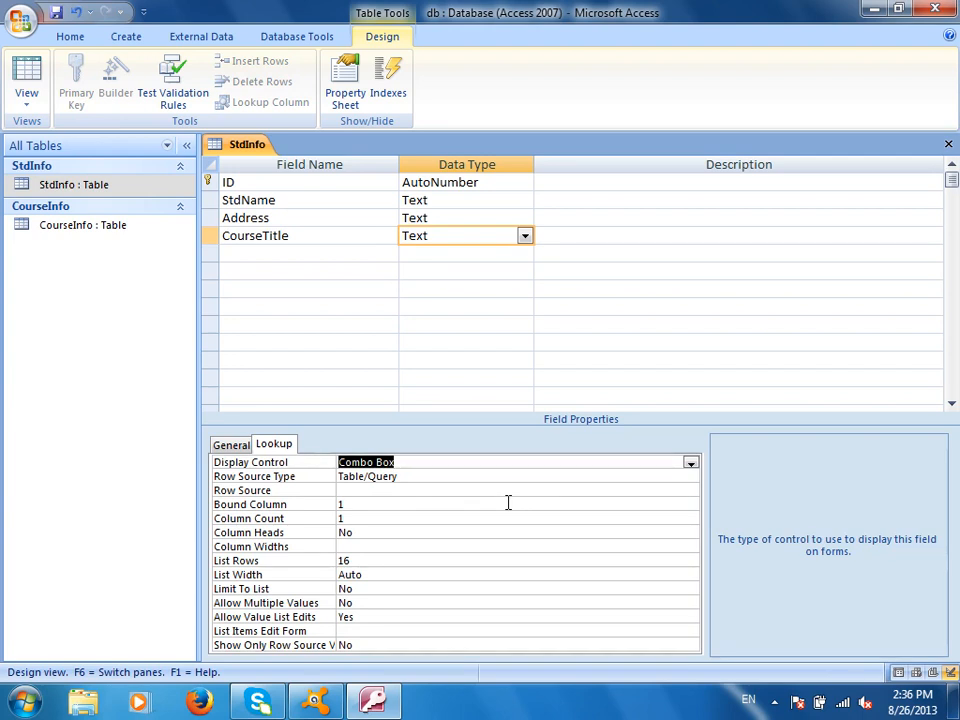
left_click(441, 487)
type("Select CourseName From CourseInfo")
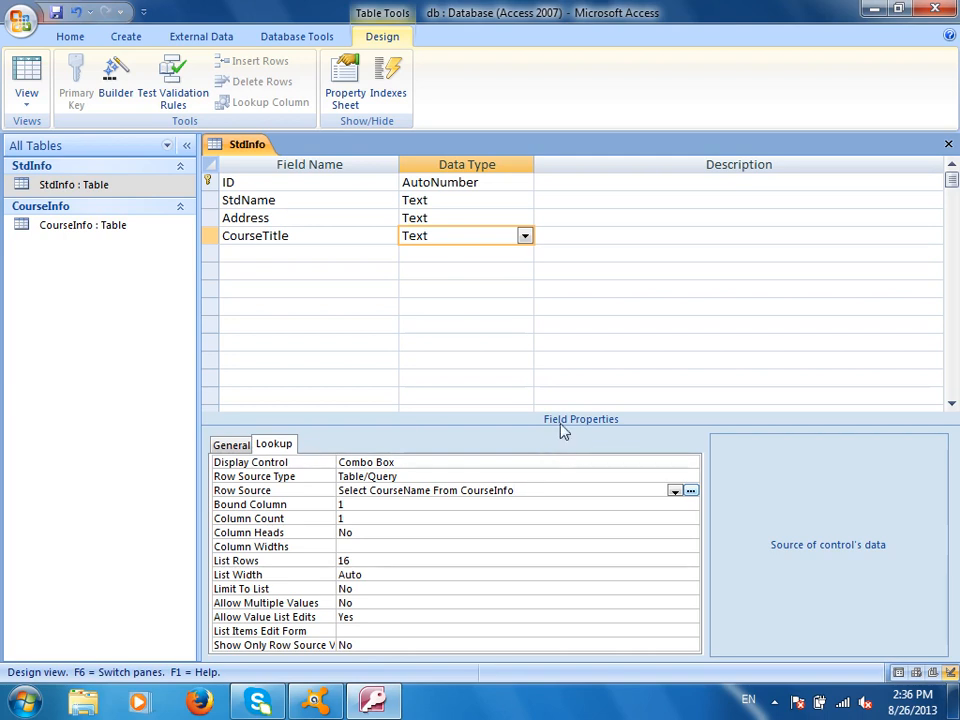
- In Datasheet view, check the CourseTitle course-name list and widen the column, then return to Design view
left_click(22, 82)
left_click(531, 182)
left_click(569, 185)
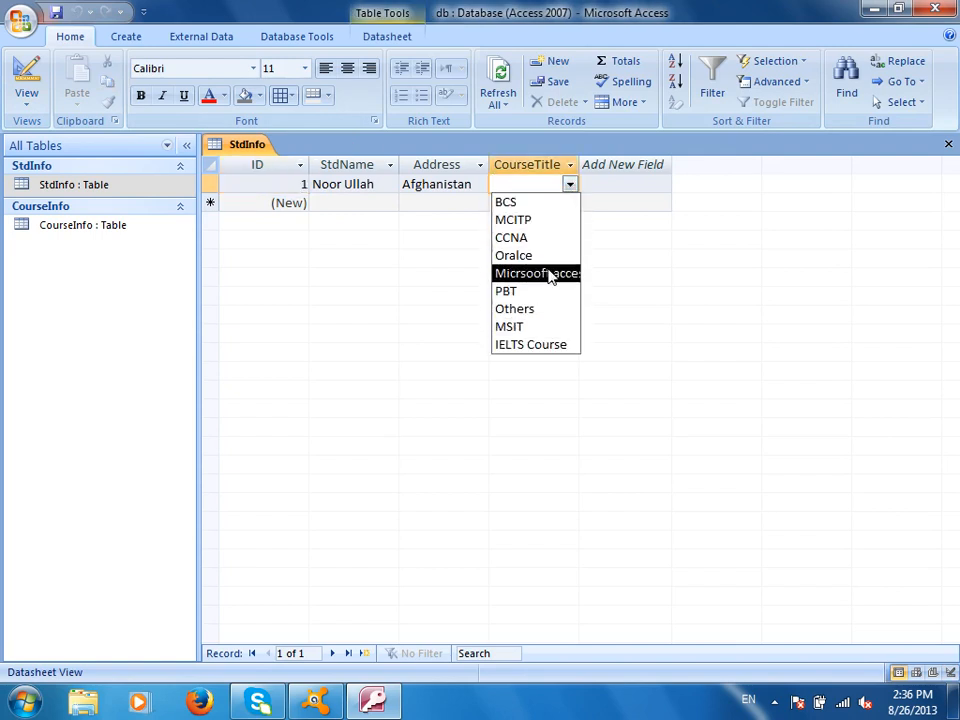
left_click_drag(585, 160, 678, 189)
left_click(669, 186)
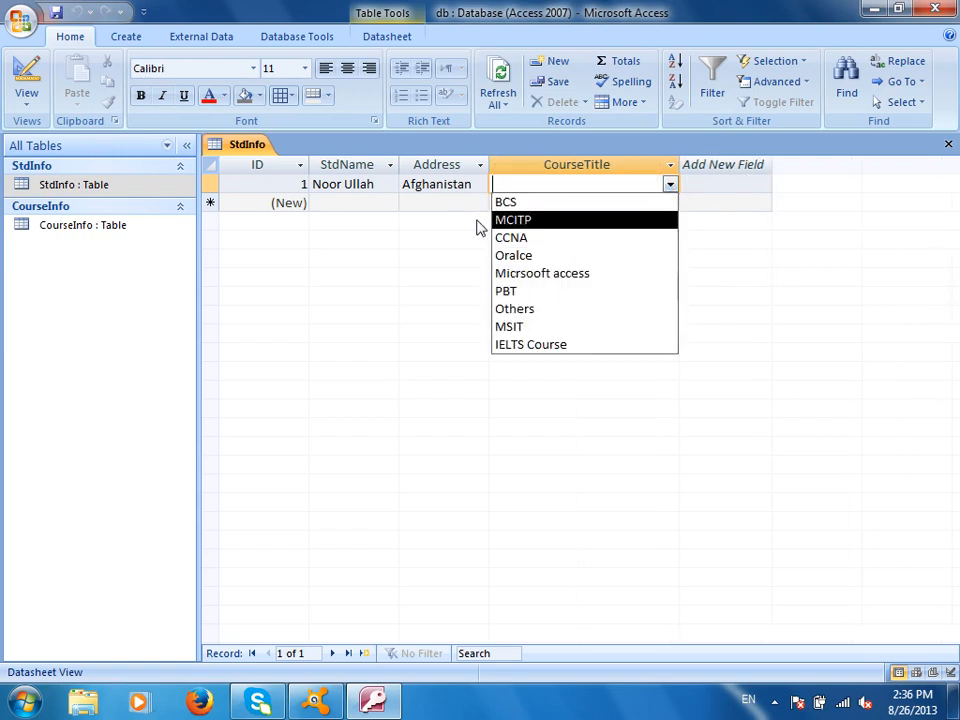
left_click(26, 80)
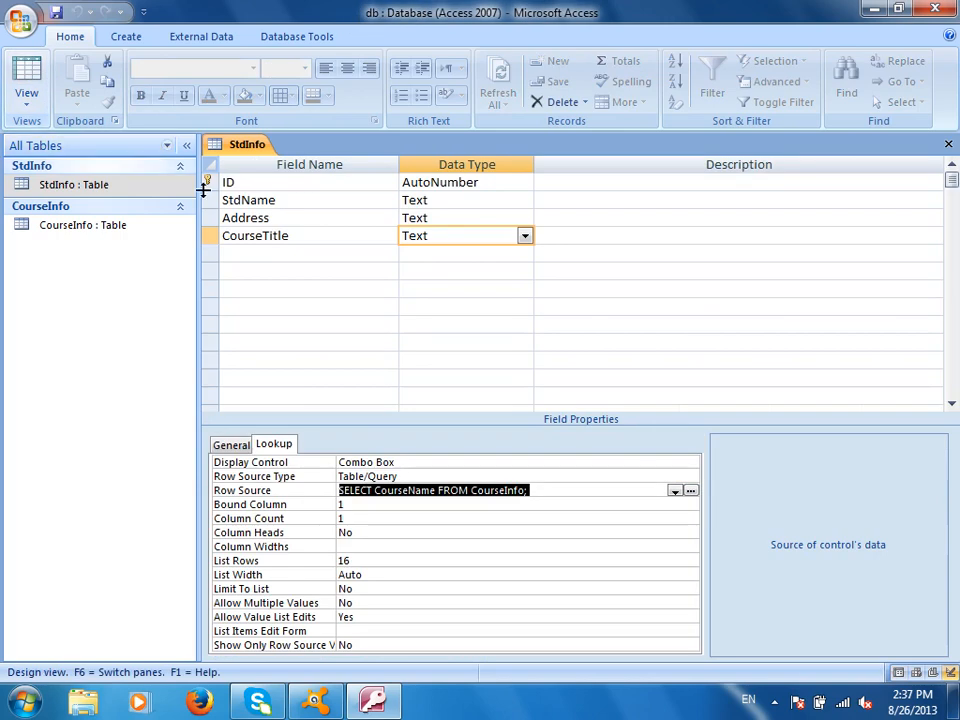
- Change the row source to 'Select ID, CourseName From CourseInfo' and commit it
type("Sele")
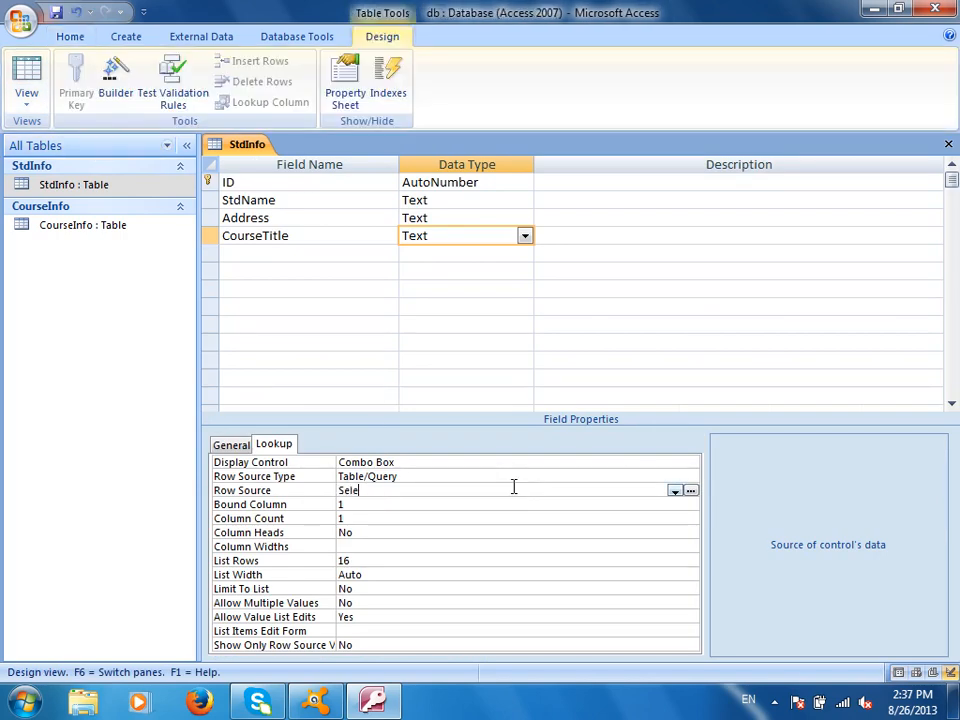
type("ct ID, CourseN")
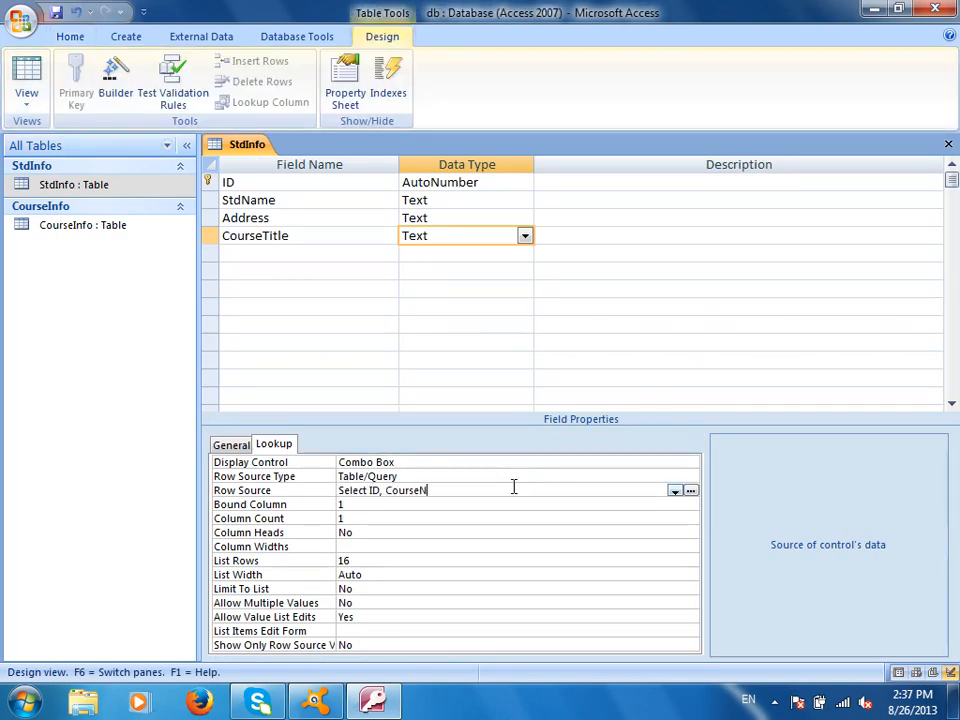
type("ame From Corus")
key("BackSpace")
key("BackSpace")
key("BackSpace")
type("urse")
left_click(55, 12)
- Check in Datasheet view that the CourseTitle list shows IDs 1–9, then return to Design view
left_click(26, 80)
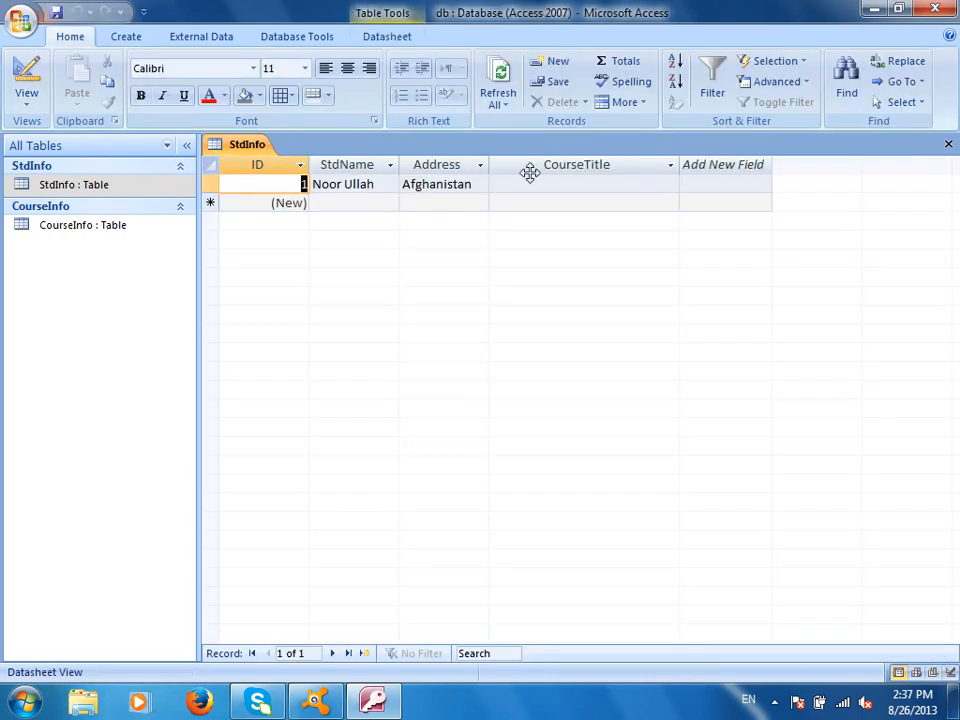
left_click(585, 183)
left_click(670, 185)
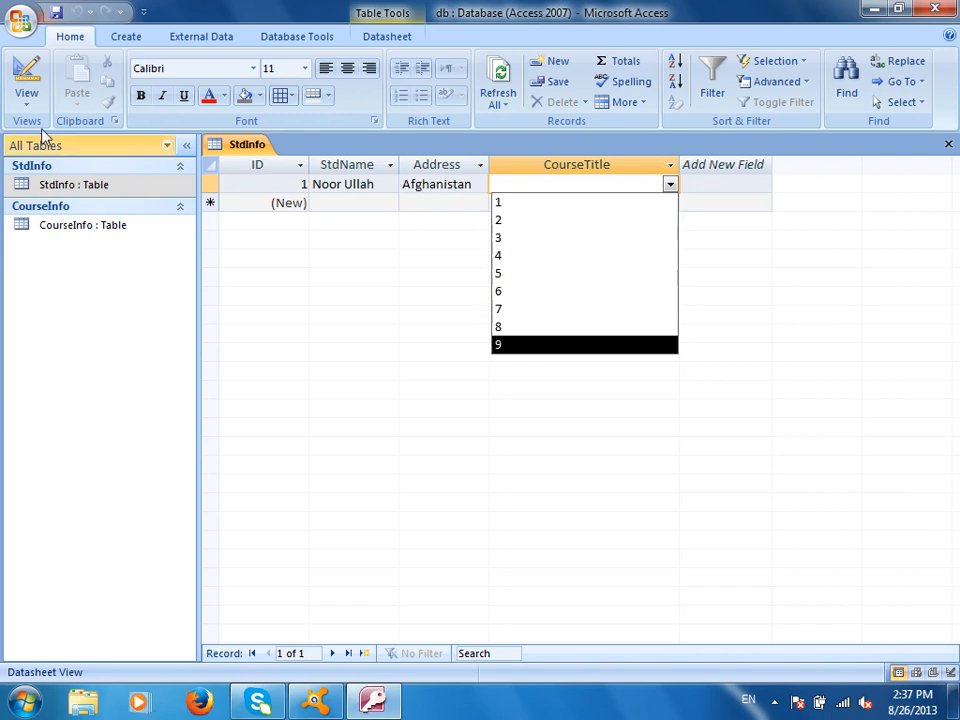
left_click(27, 67)
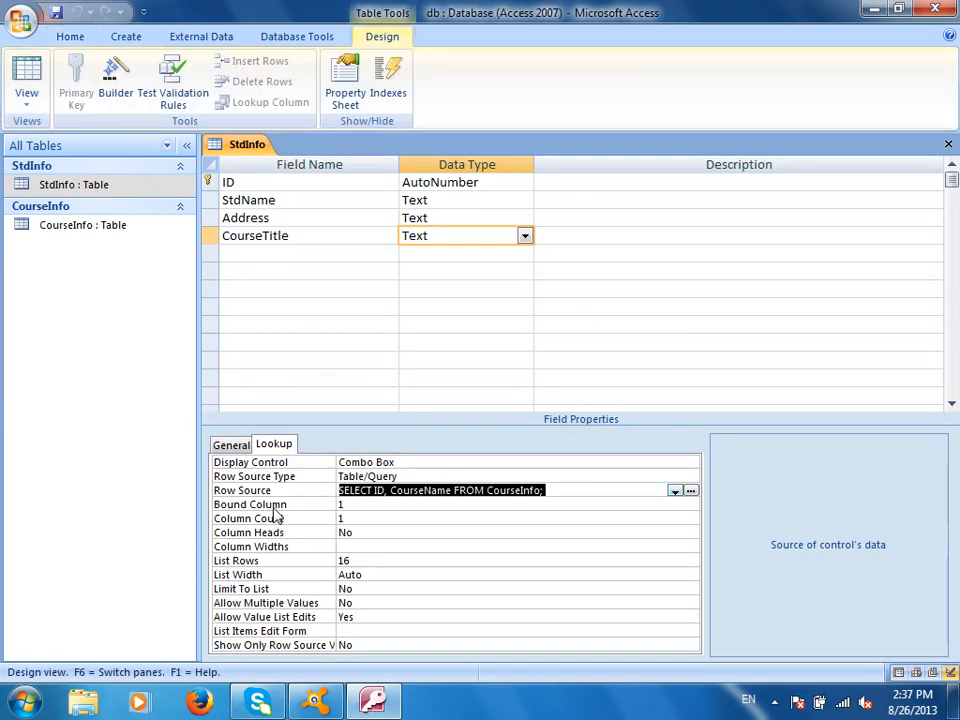
- Set the CourseTitle lookup's Column Count to 2 and save the table
left_click(358, 518)
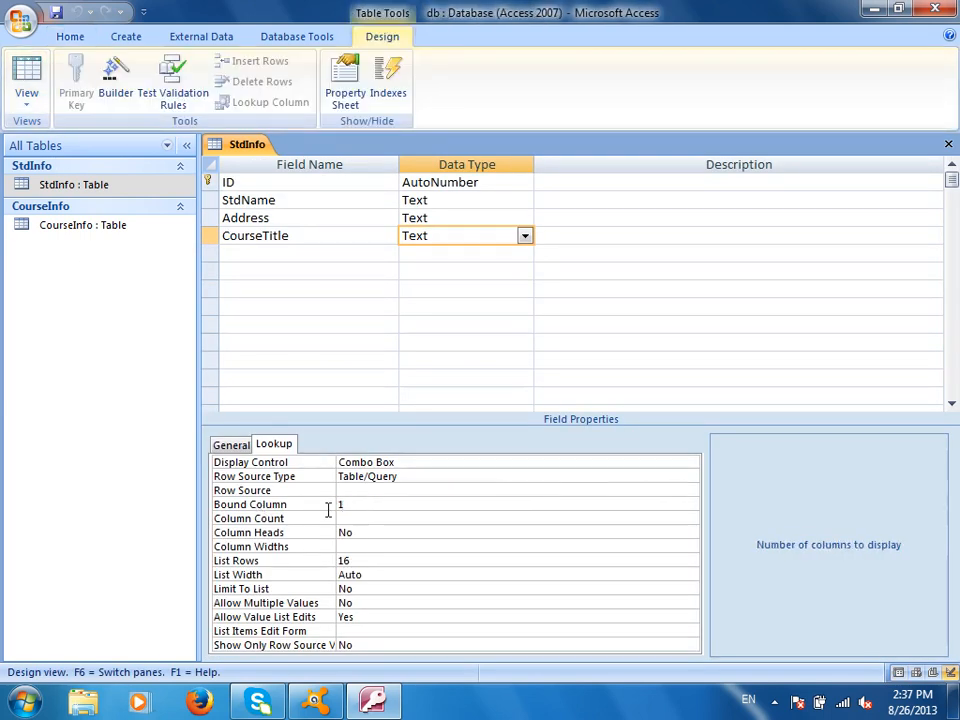
type("2")
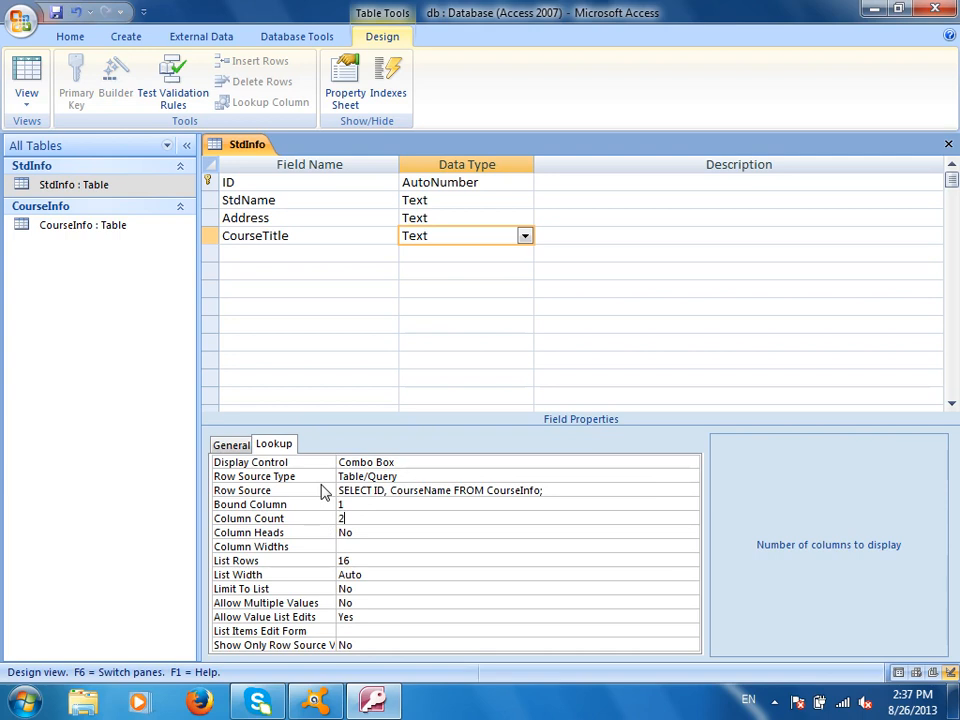
left_click(433, 546)
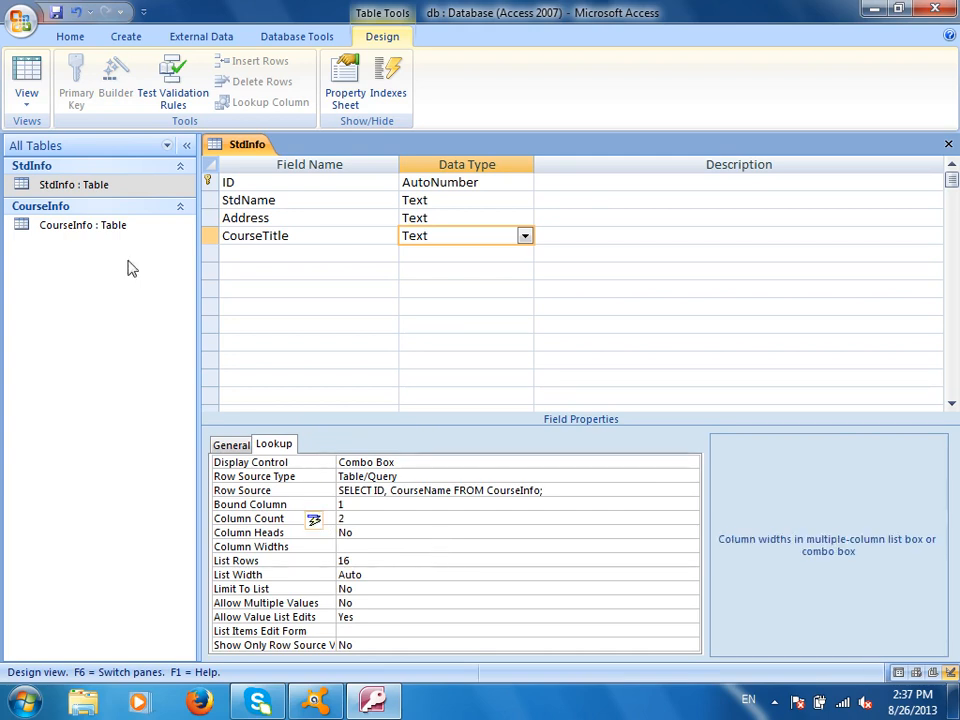
left_click(55, 14)
- Verify in Datasheet view that the list pairs IDs with course names, then return to Design view
left_click(26, 90)
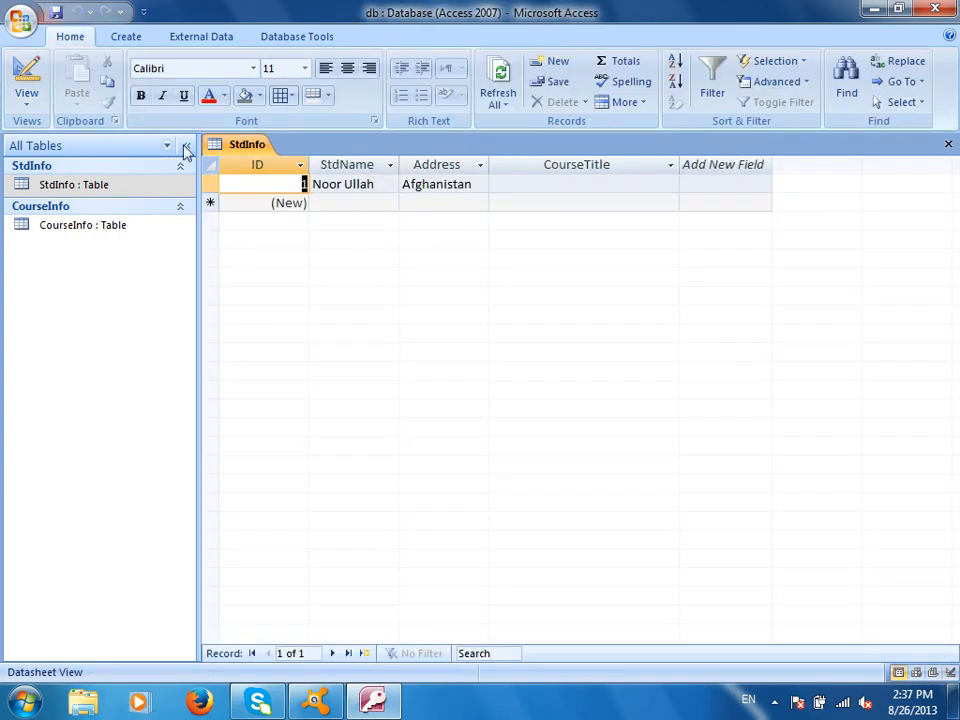
left_click(586, 184)
left_click(670, 184)
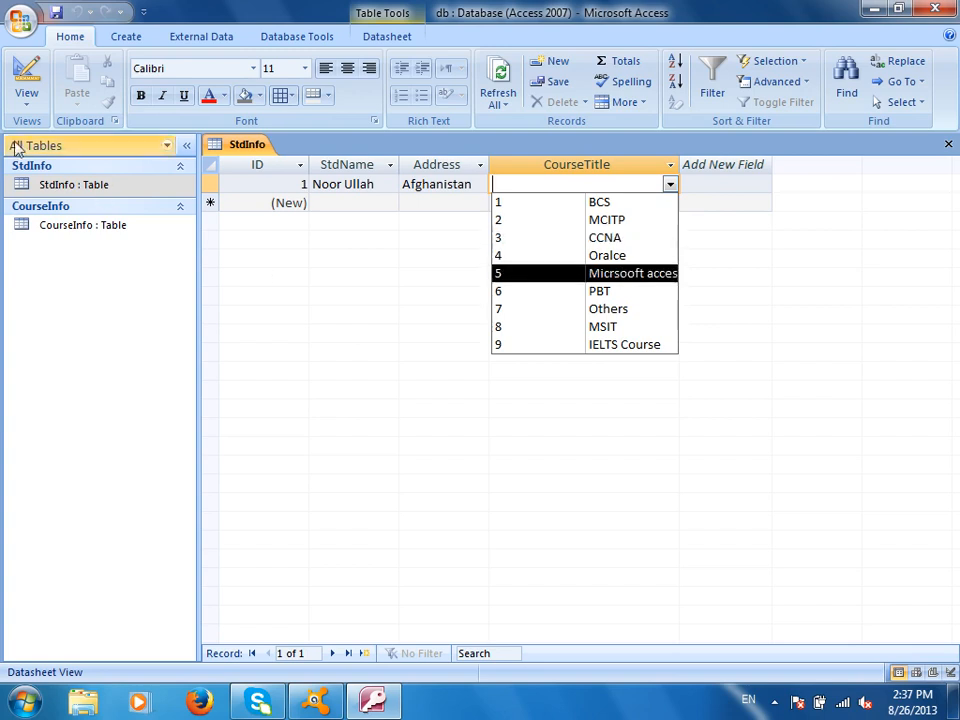
left_click(25, 80)
left_click(338, 503)
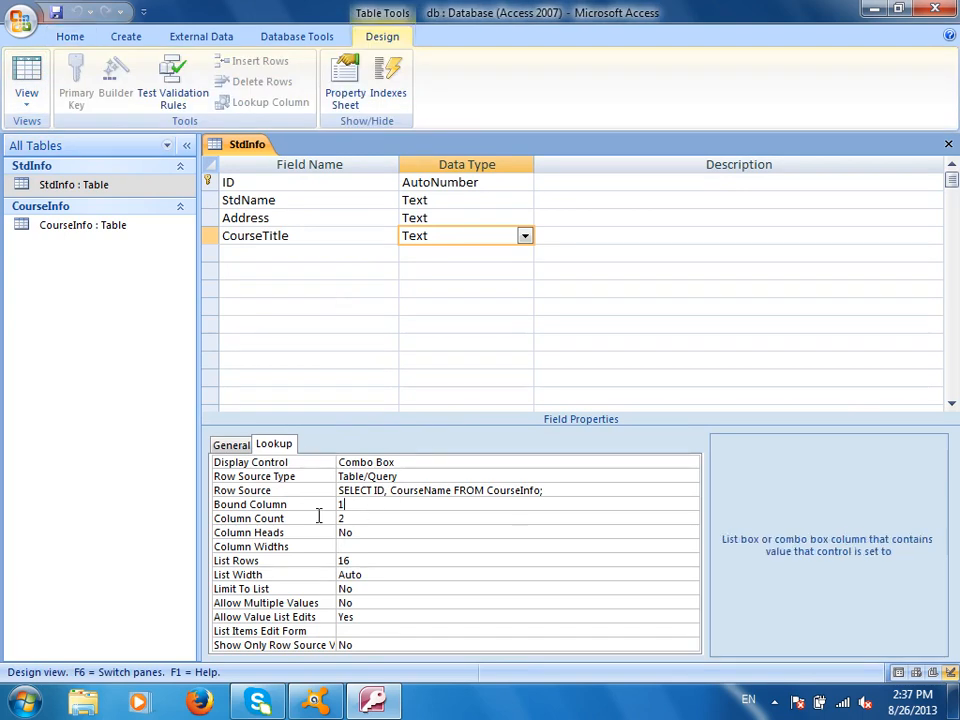
left_click(343, 527)
left_click(302, 518)
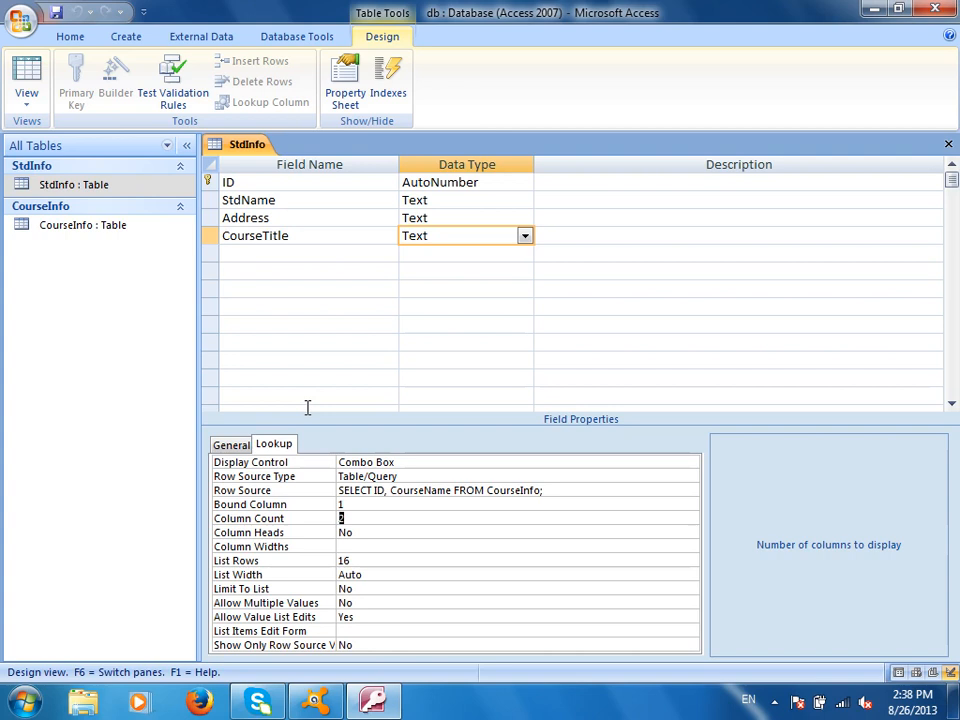
left_click(775, 703)
left_click(773, 575)
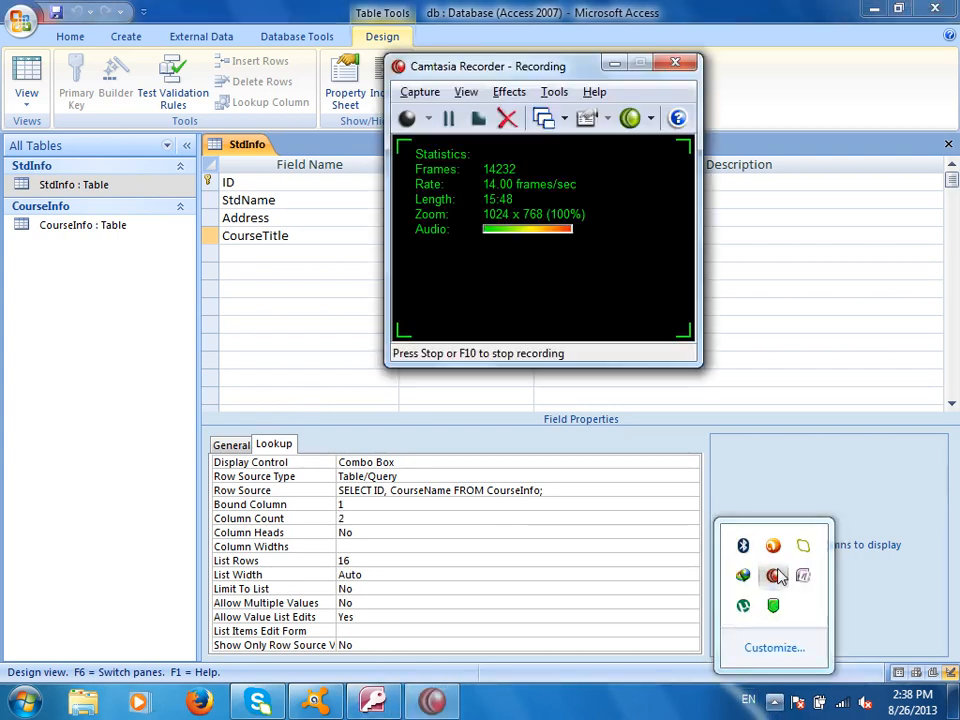
left_click(451, 118)
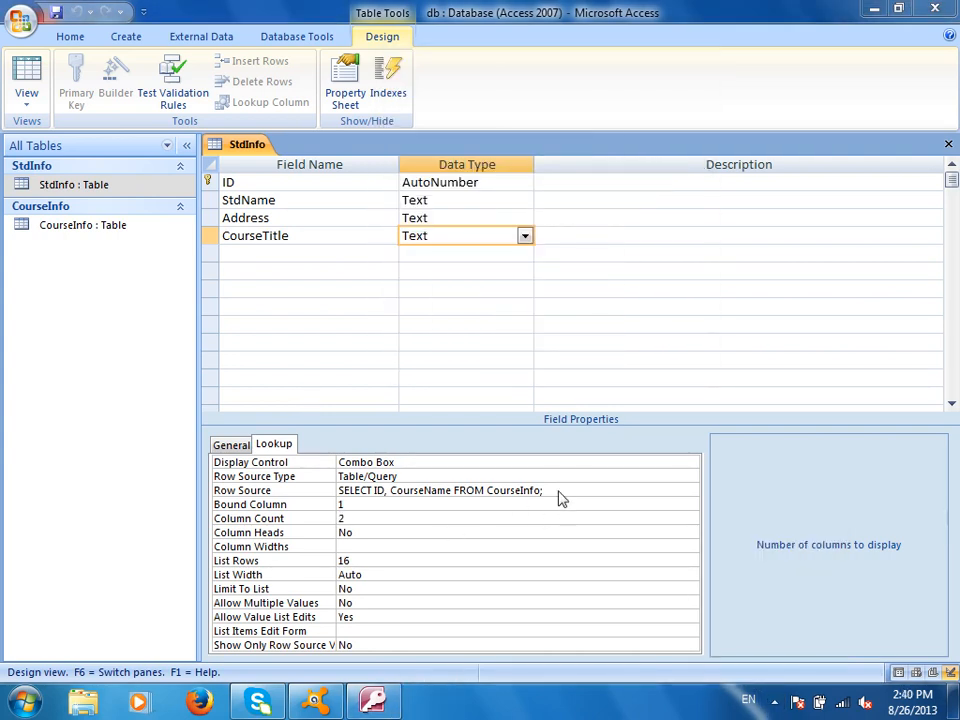
left_click(560, 490)
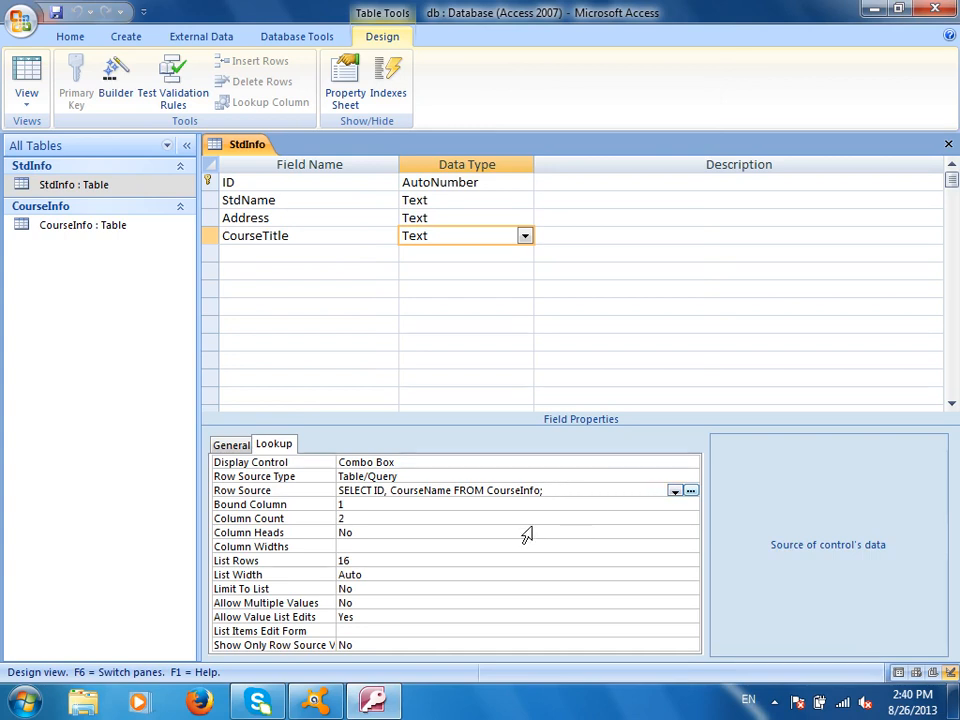
- Set CourseTitle's row source to the StdInfo table, trying CourseInfo and undoing it
left_click(579, 499)
left_click(574, 492)
left_click(675, 491)
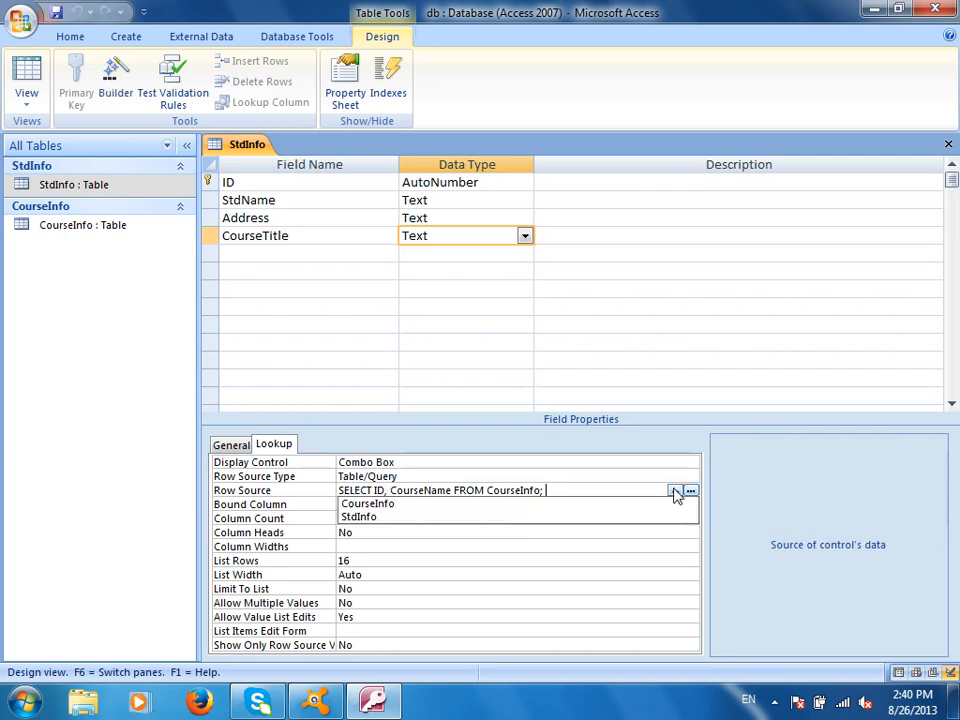
left_click(476, 517)
left_click(676, 491)
left_click(529, 504)
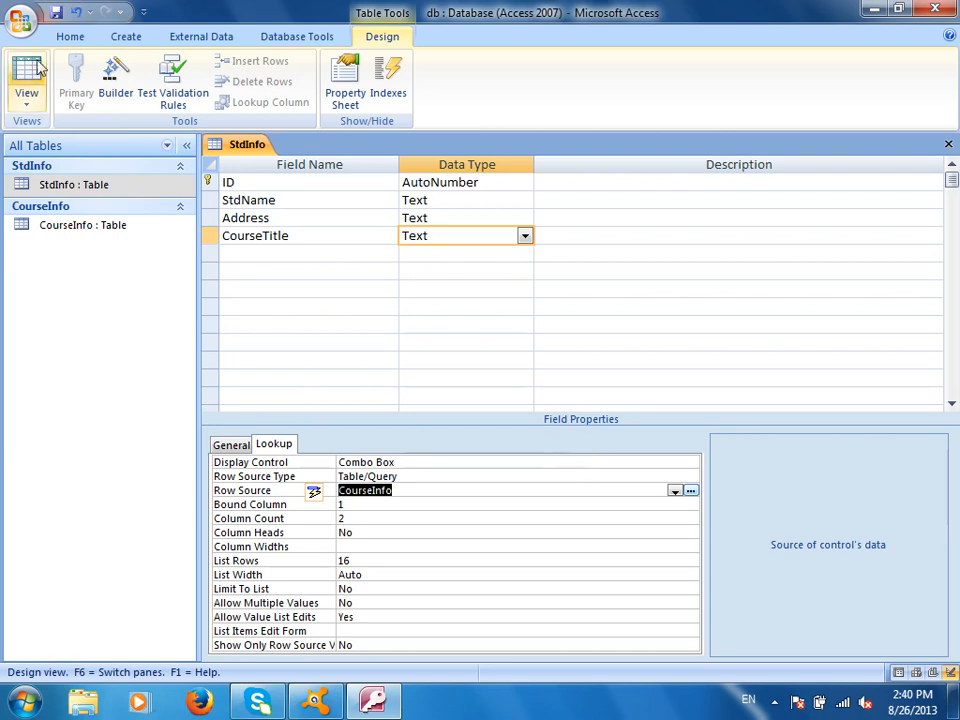
left_click(74, 12)
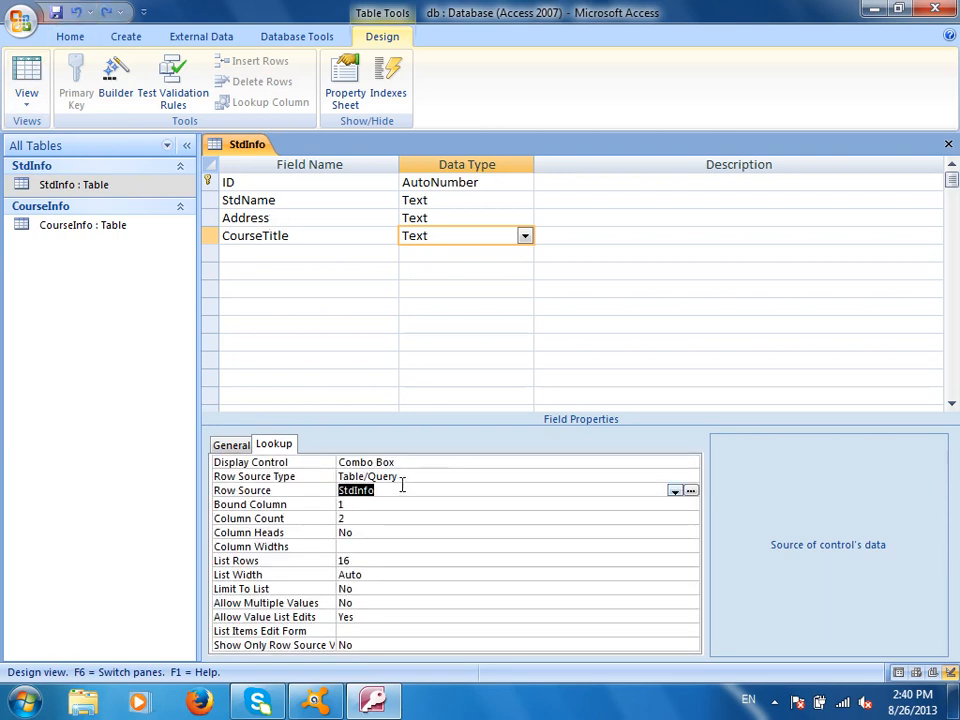
- In Datasheet view, open the CourseTitle list to inspect its entries, then close it
left_click(40, 72)
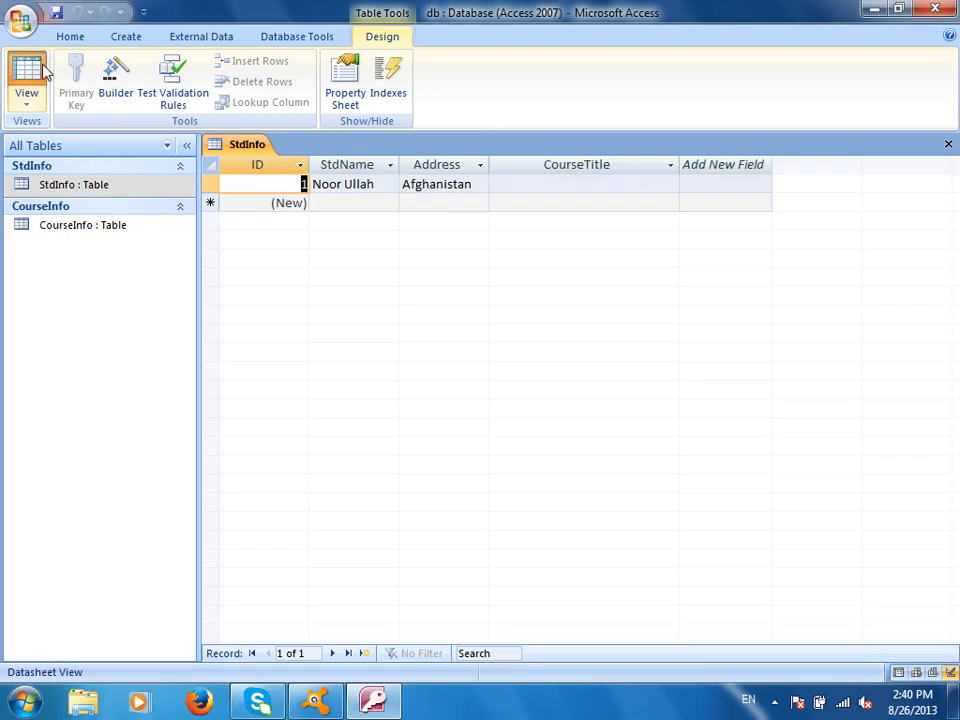
left_click(576, 185)
left_click(670, 185)
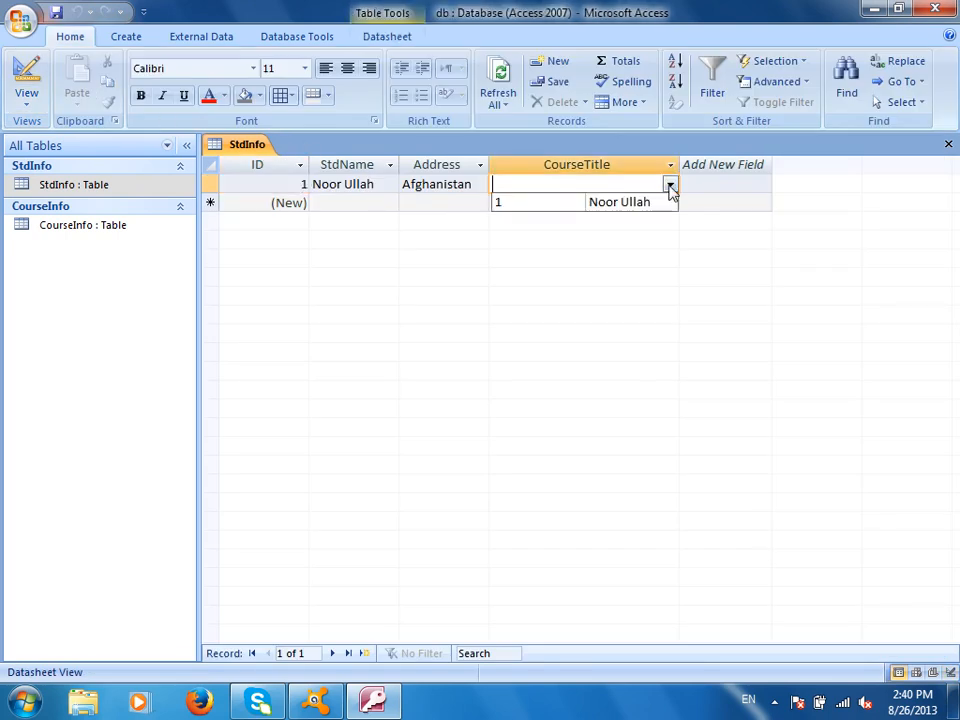
left_click(467, 311)
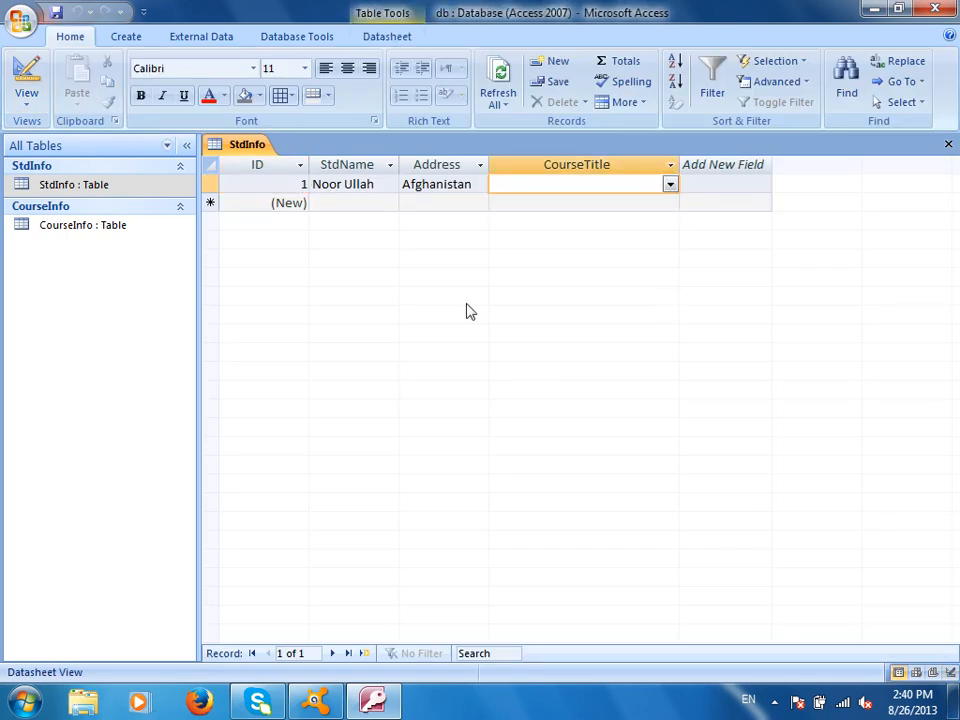
- Change CourseTitle's row source to the CourseInfo table and switch back to Datasheet view
left_click(27, 75)
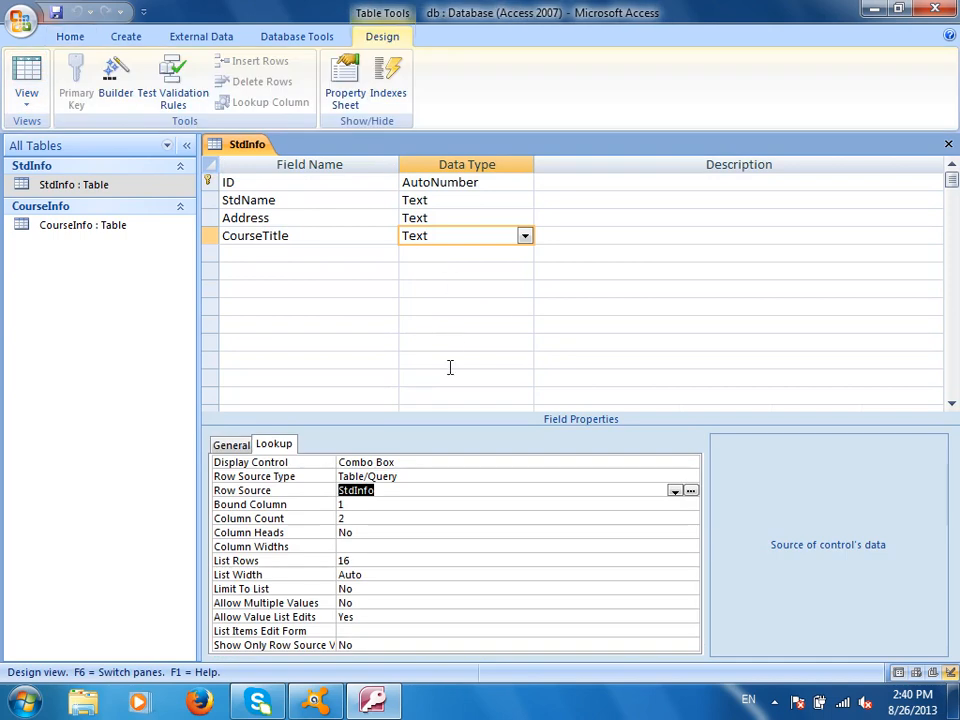
left_click(676, 491)
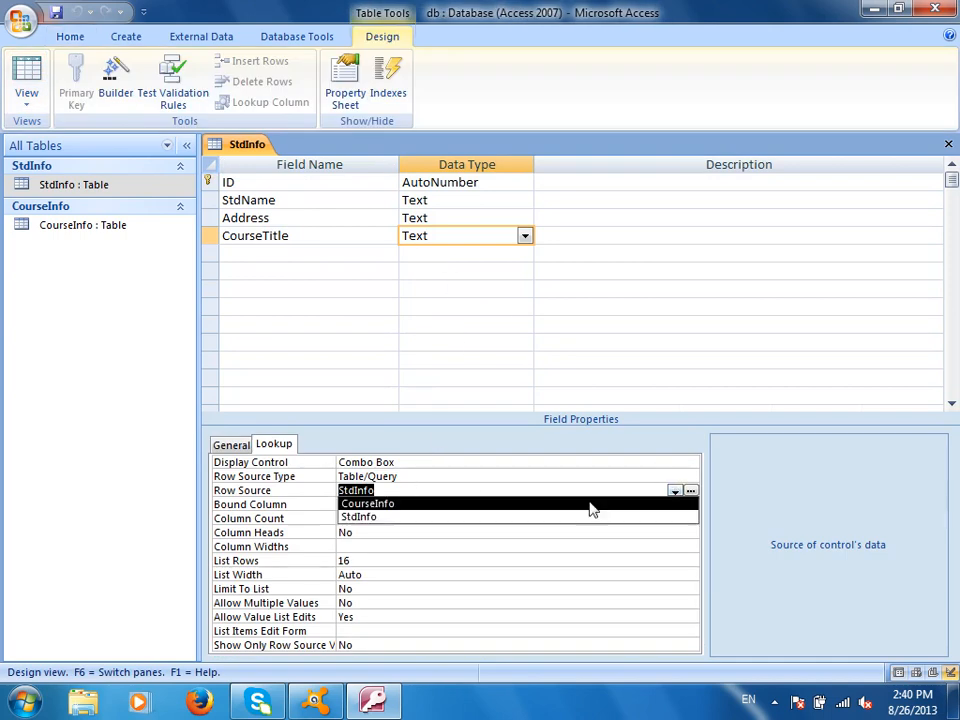
left_click(535, 503)
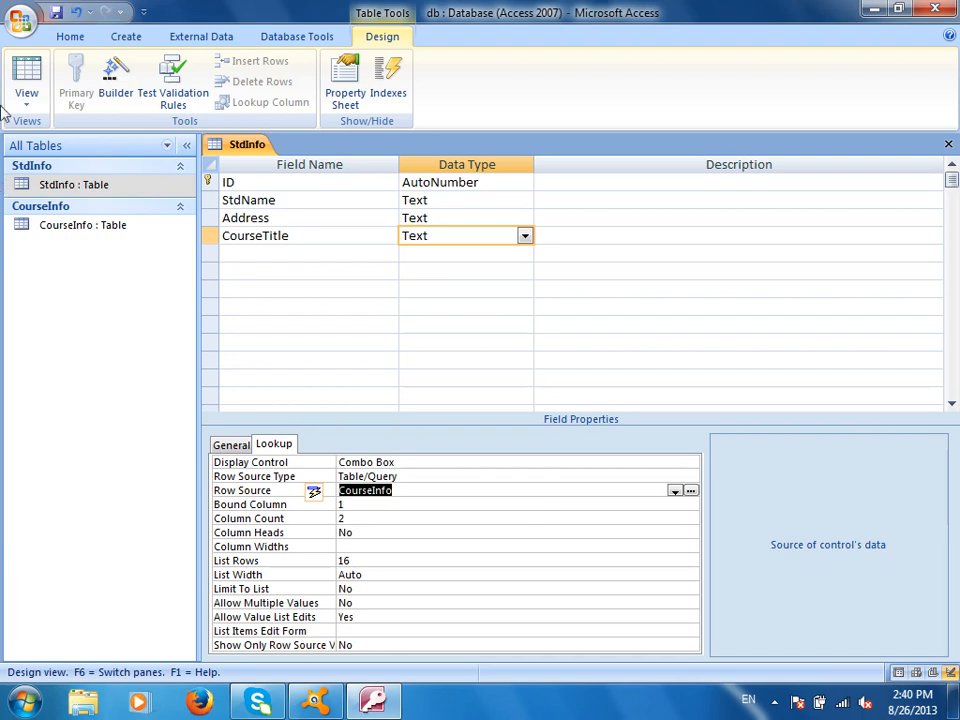
left_click(26, 72)
- Inspect the CourseTitle list of IDs and course names like BCS and MCITP, then return to Design view
left_click(616, 184)
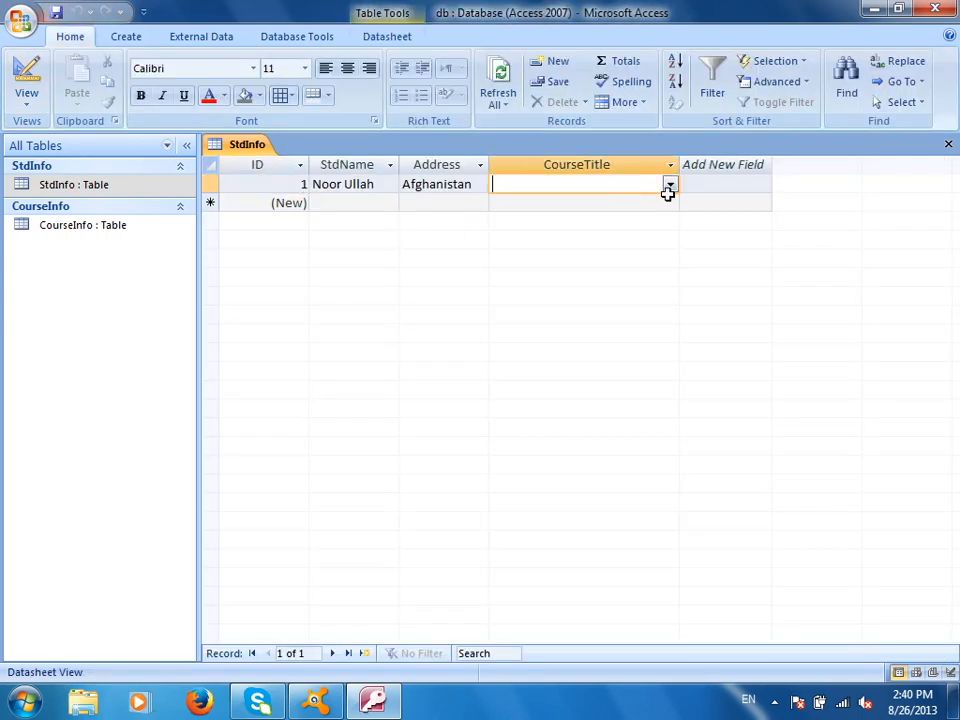
left_click(670, 185)
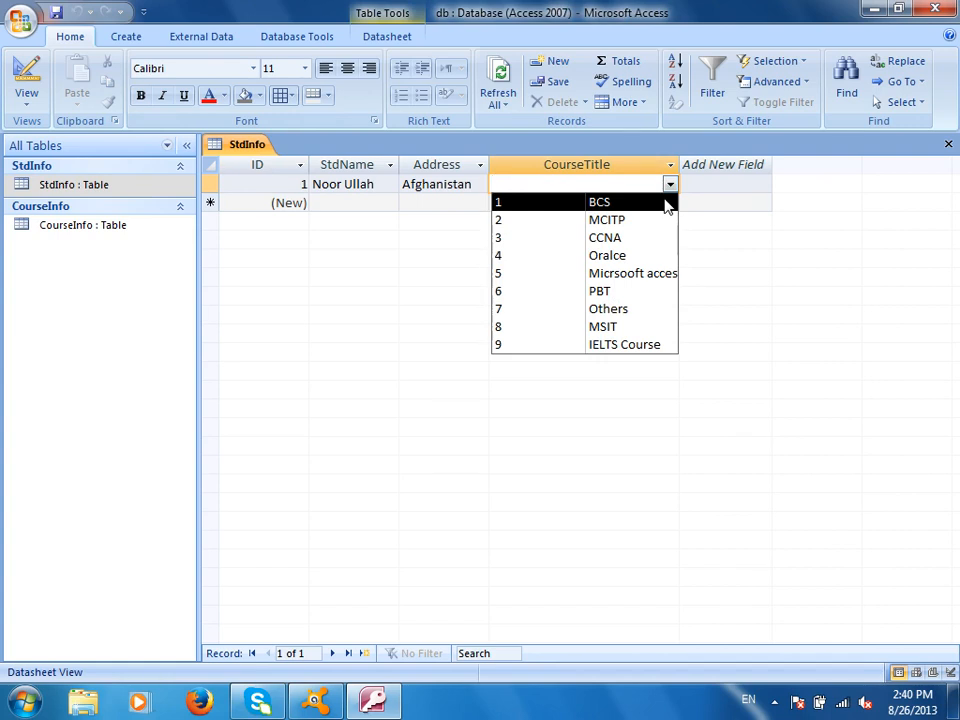
left_click(26, 88)
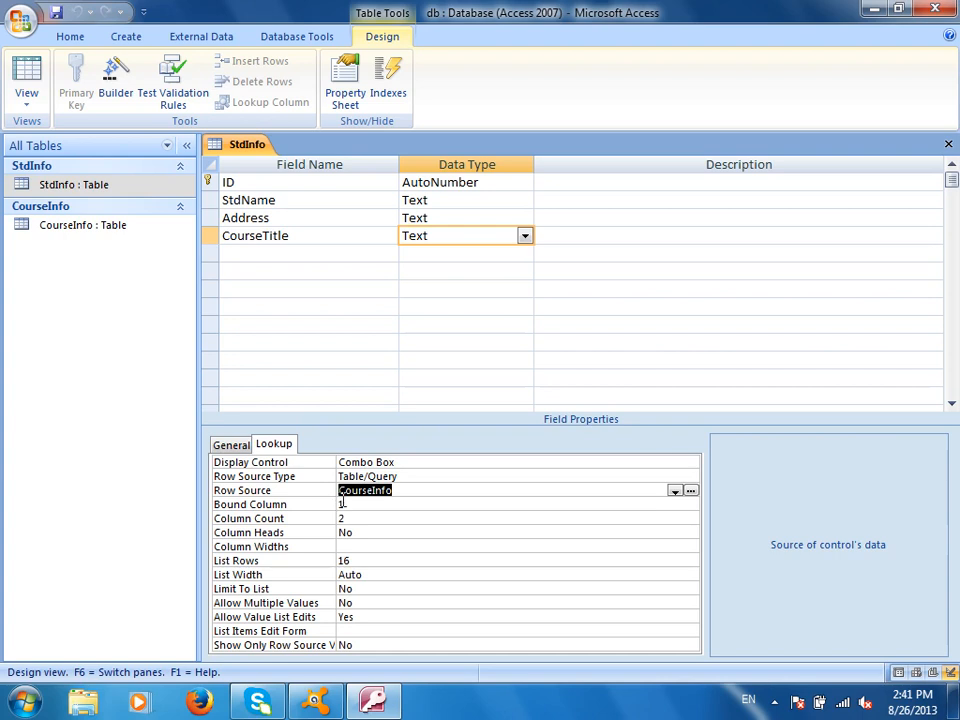
- Set the CourseTitle lookup's Column Widths to 0"
left_click(338, 519)
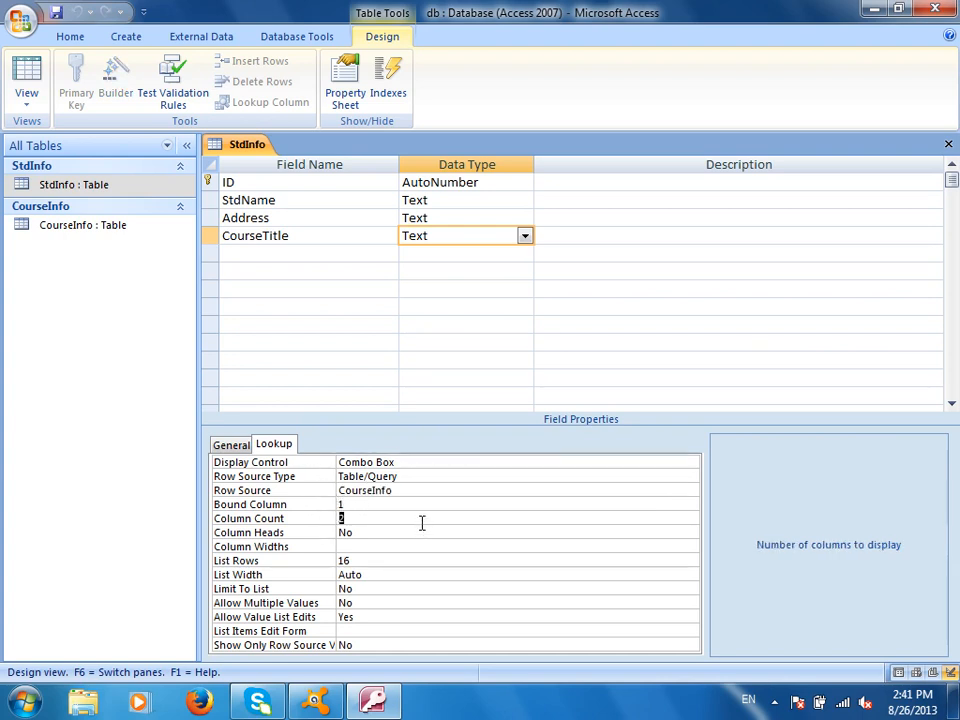
left_click(366, 547)
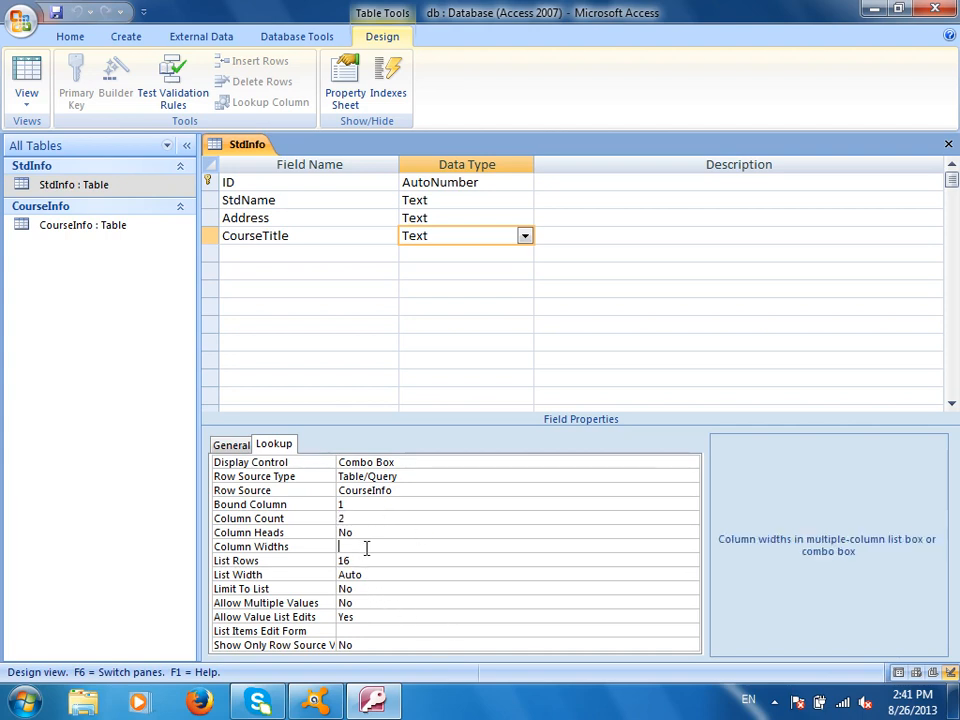
type("0")
type(";")
type(".1")
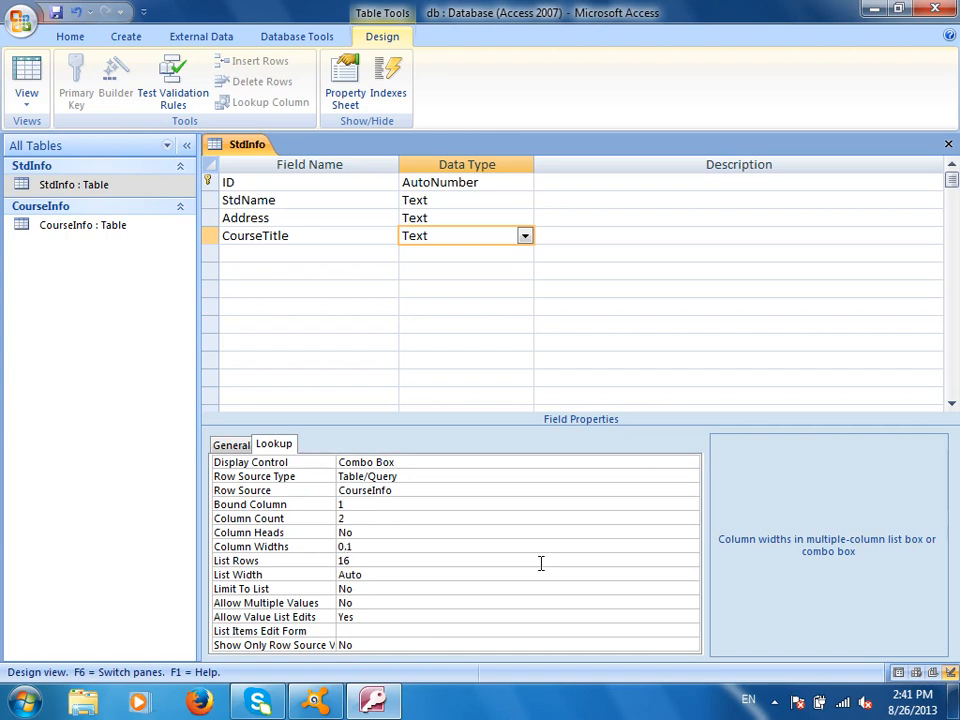
key("BackSpace")
type(".")
type(";")
key("BackSpace")
- Launch the On-Screen Keyboard with the osk command
key("super+r")
type("osk")
key("Return")
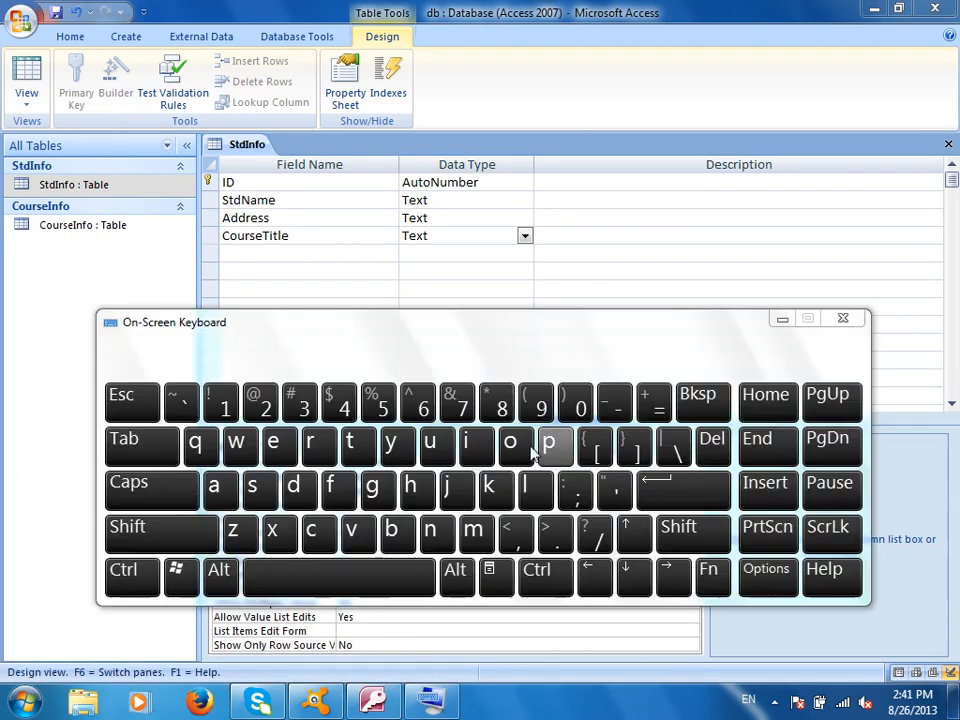
- Use the On-Screen Keyboard to add a semicolon after 0" in Column Widths
left_click_drag(532, 312, 600, 162)
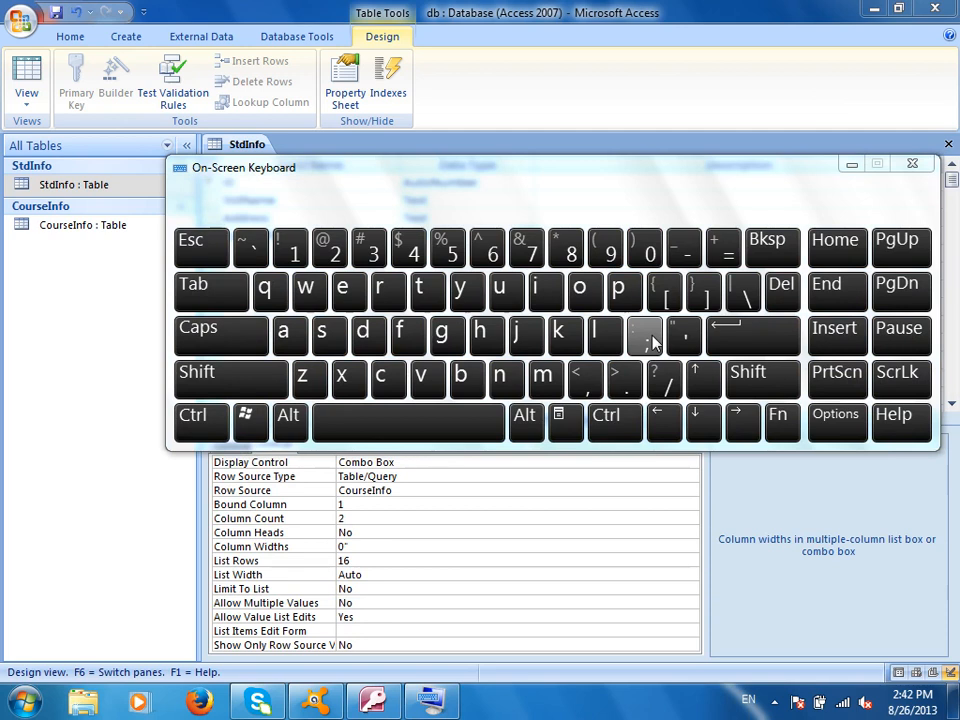
left_click(376, 519)
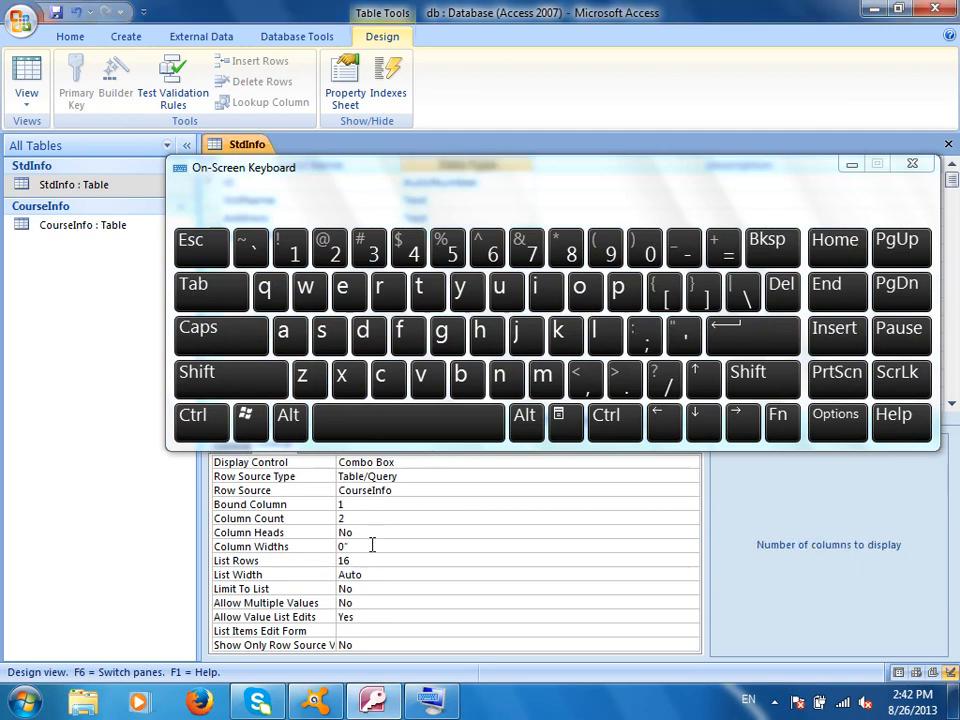
left_click(372, 545)
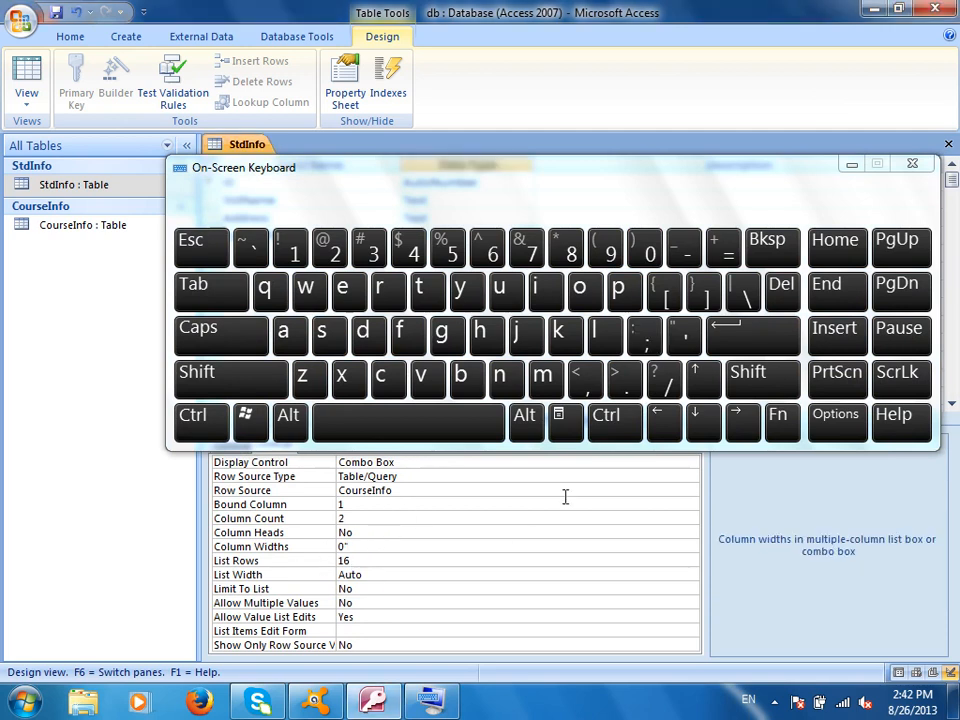
left_click(644, 336)
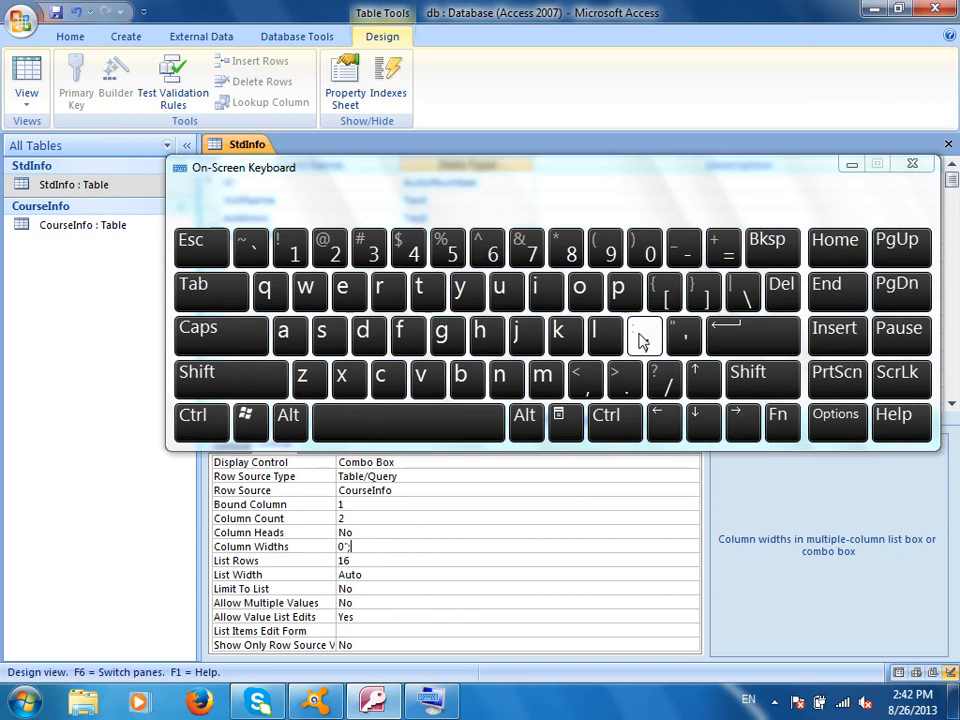
- Close the On-Screen Keyboard and return to the Column Widths value
left_click(910, 167)
left_click(432, 572)
left_click(410, 548)
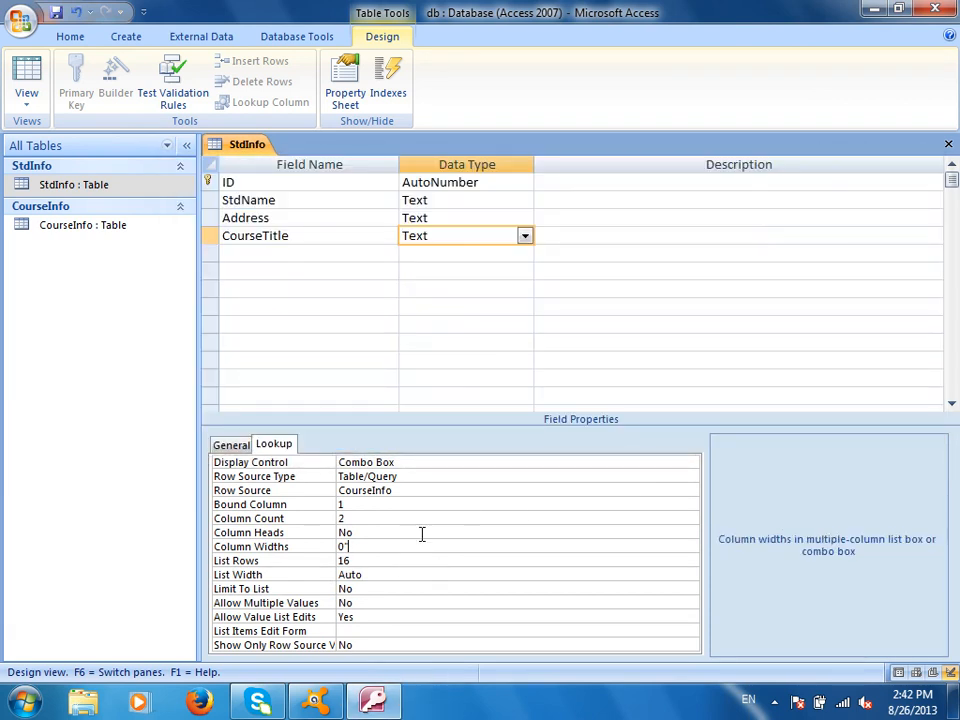
- Change Column Widths to 0;1 and commit it
key("BackSpace")
type(";1")
key("Return")
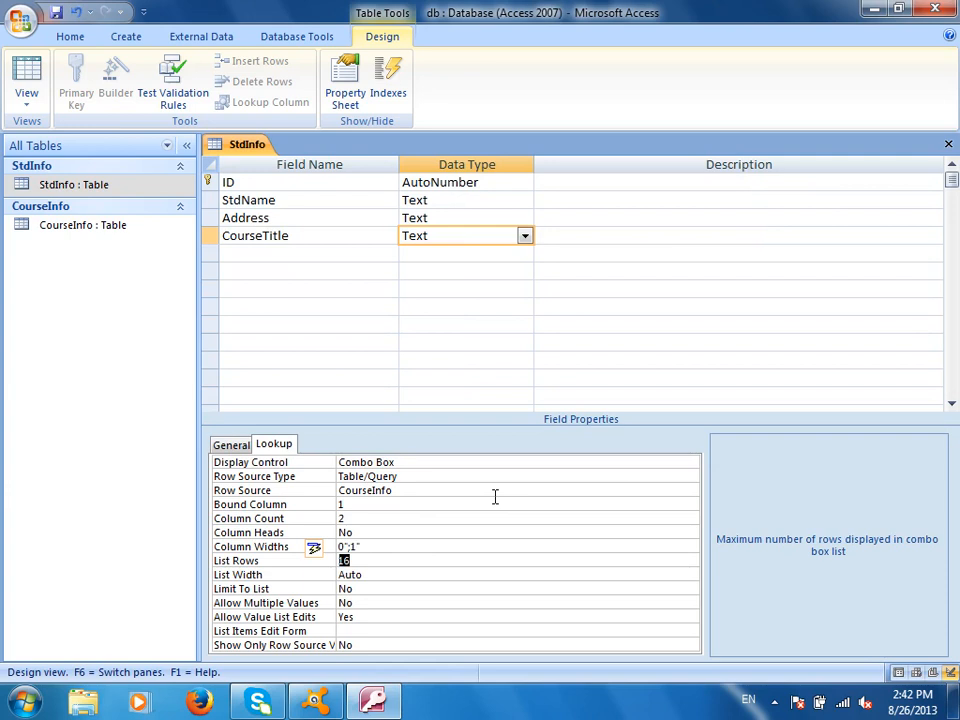
- Verify in Datasheet view that the CourseTitle list shows only course names
left_click(56, 12)
left_click(26, 72)
left_click(602, 184)
left_click(669, 184)
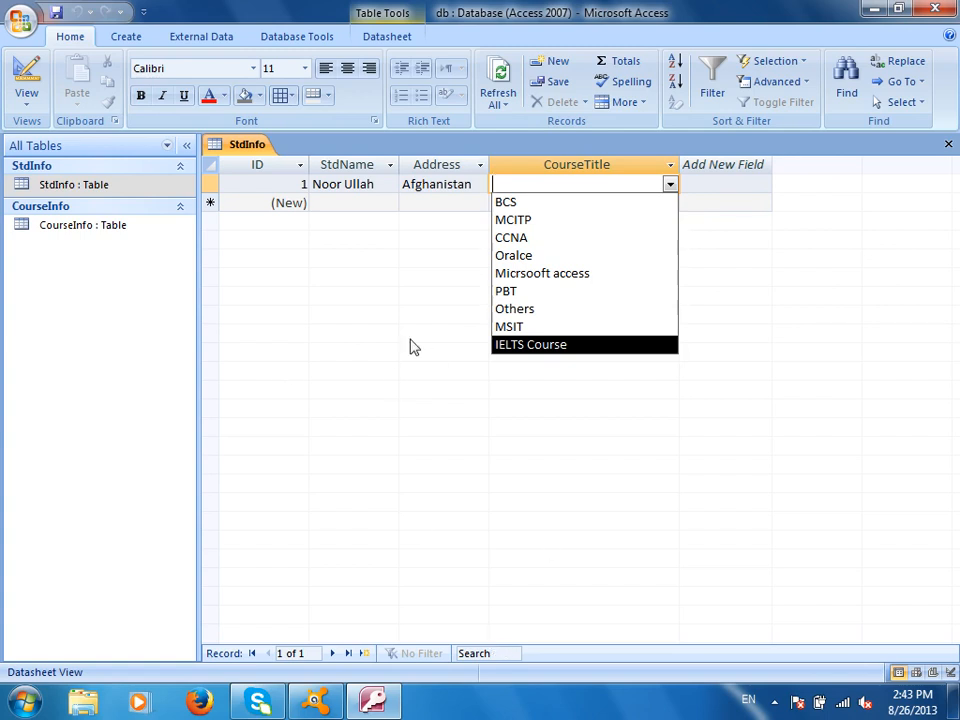
- Dismiss the course dropdown without choosing a course and close the StdInfo table
left_click(391, 371)
key("ctrl+w")
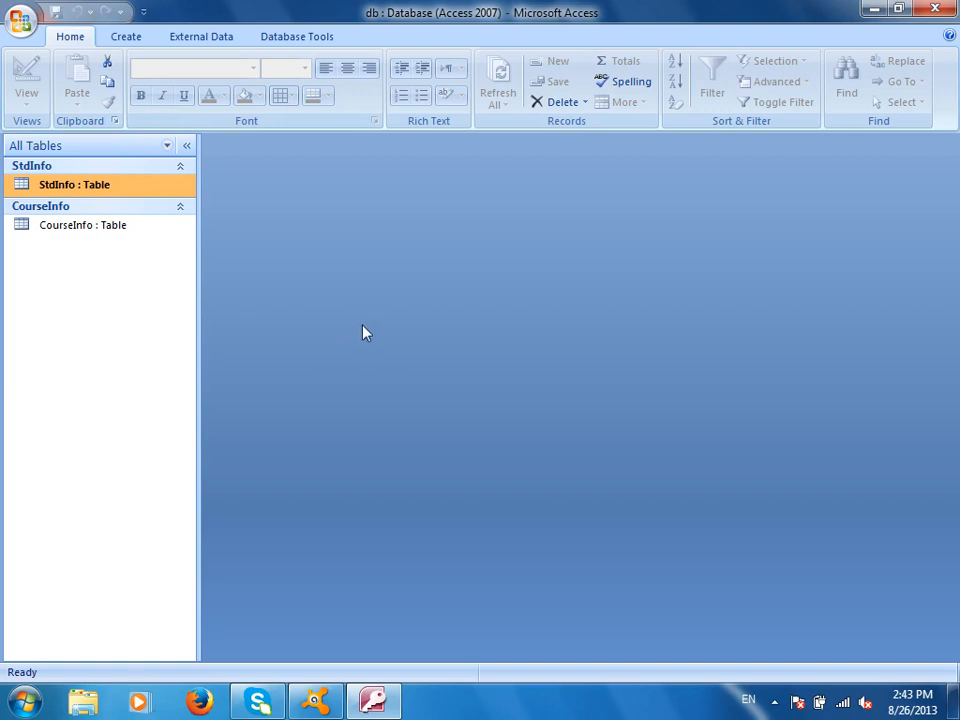
- Open and close the Create tab's SharePoint Lists menu, then dismiss the slow-performance warning
left_click(127, 36)
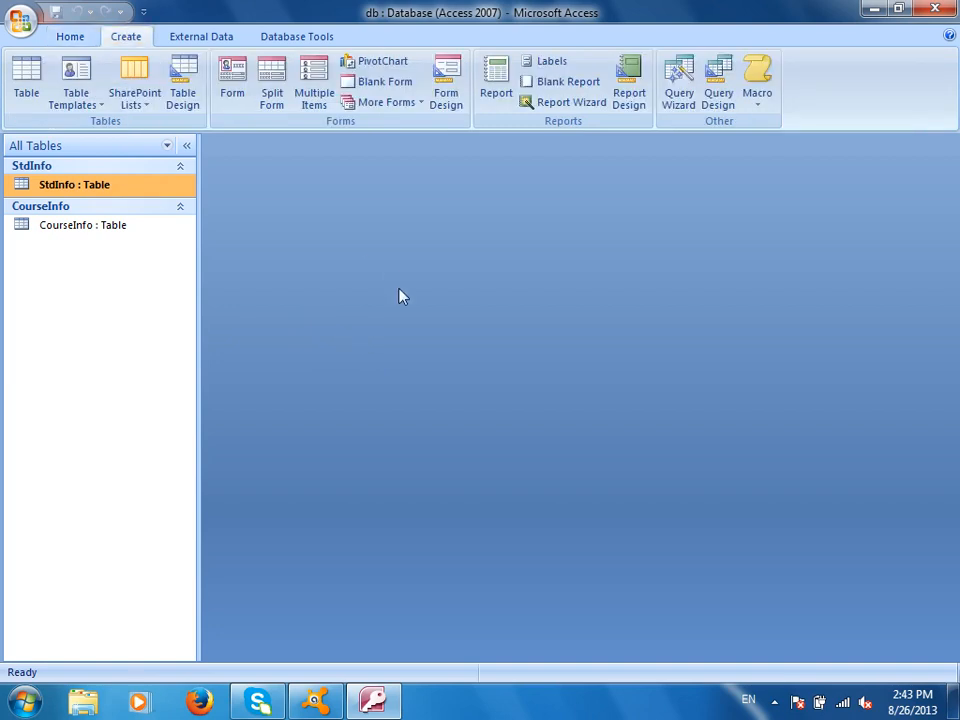
left_click(143, 105)
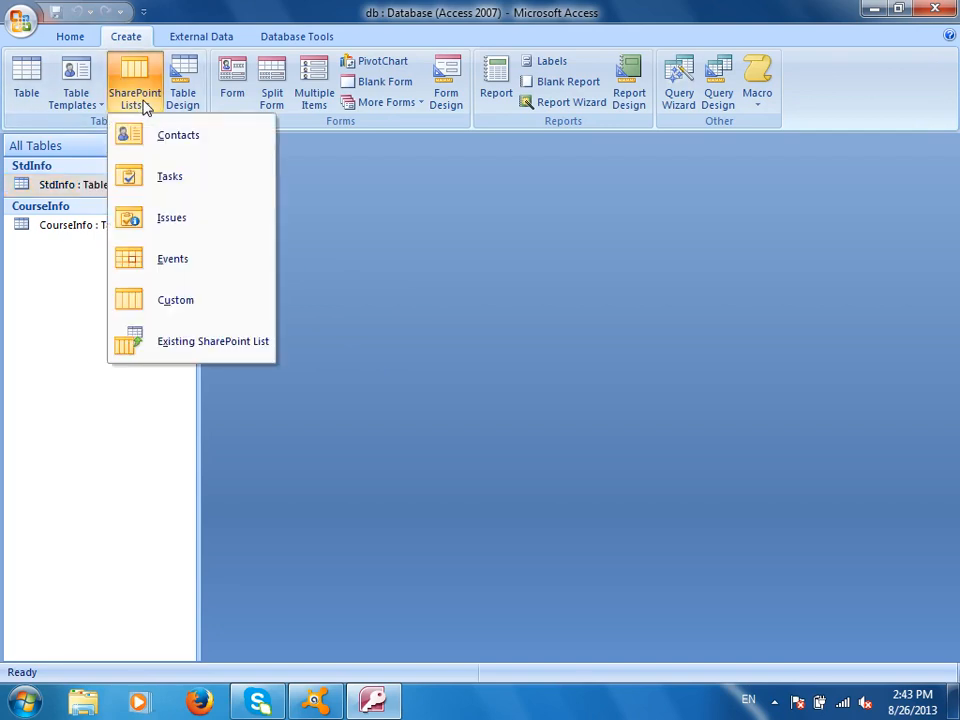
left_click(551, 283)
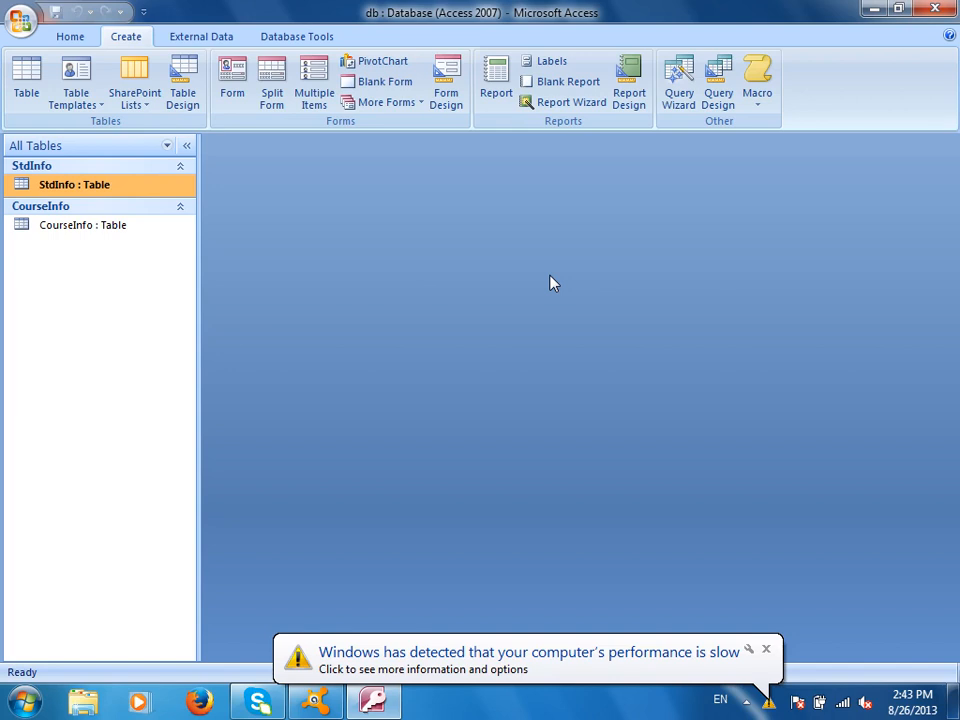
left_click(766, 649)
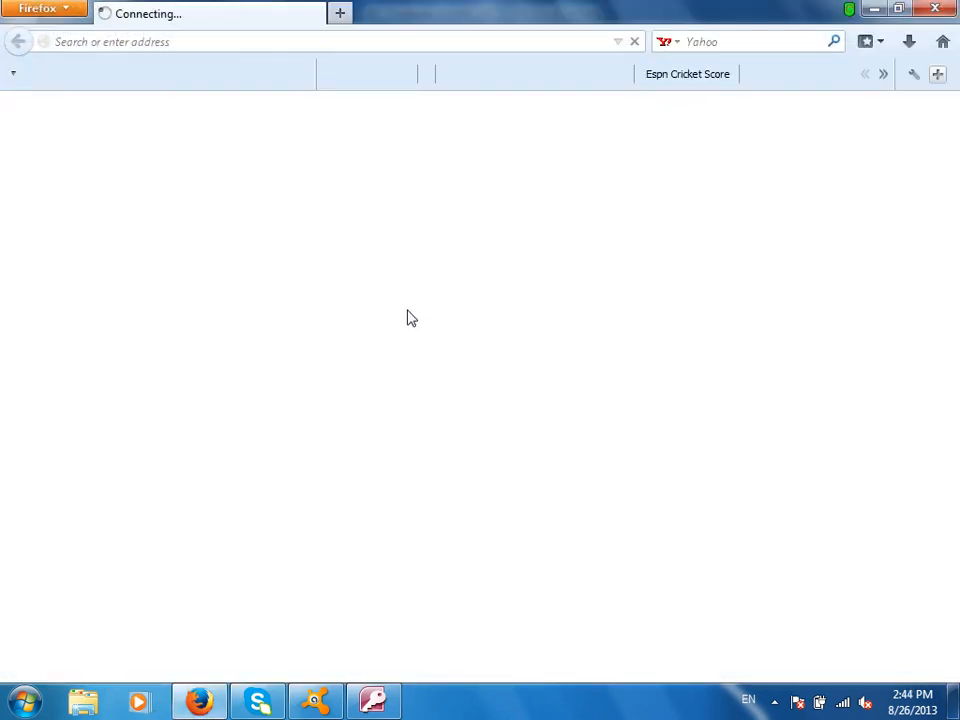
left_click(193, 41)
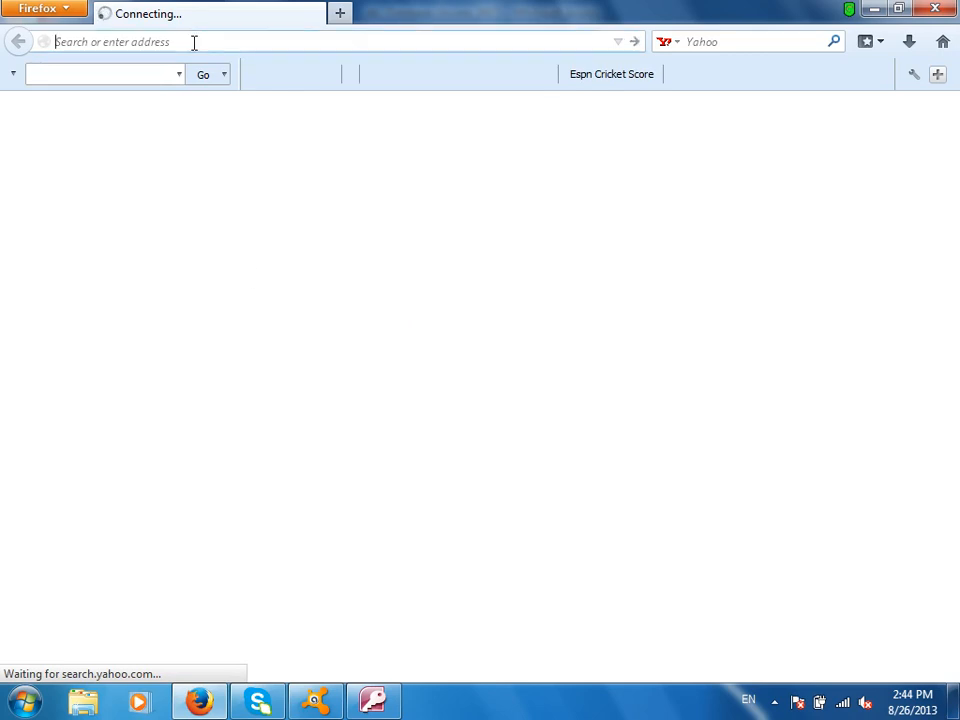
type("www")
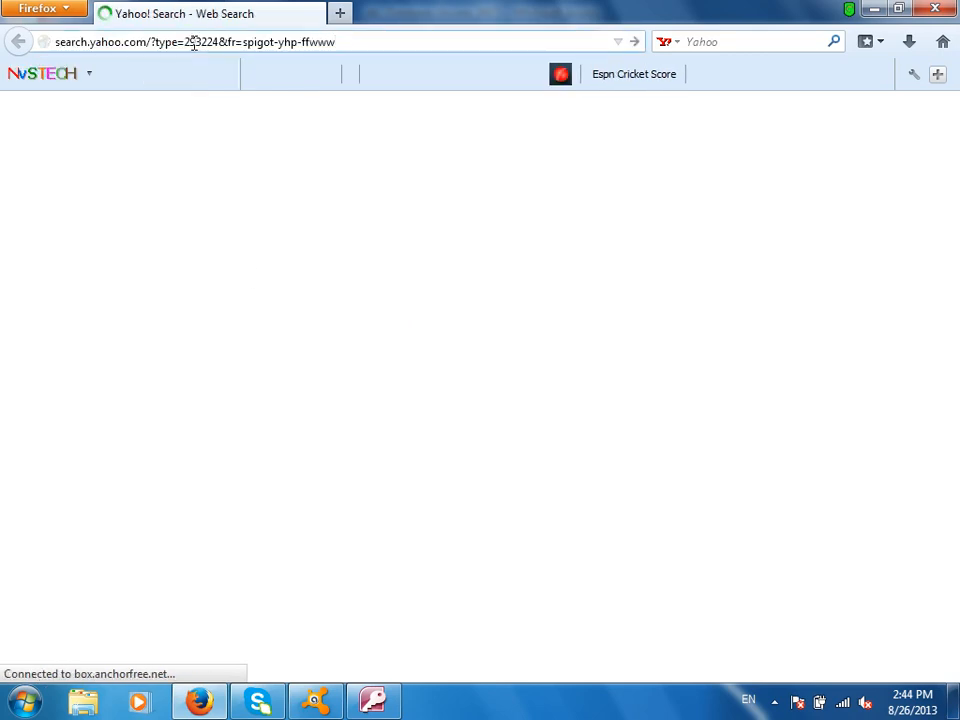
triple_click(193, 41)
type("www.li")
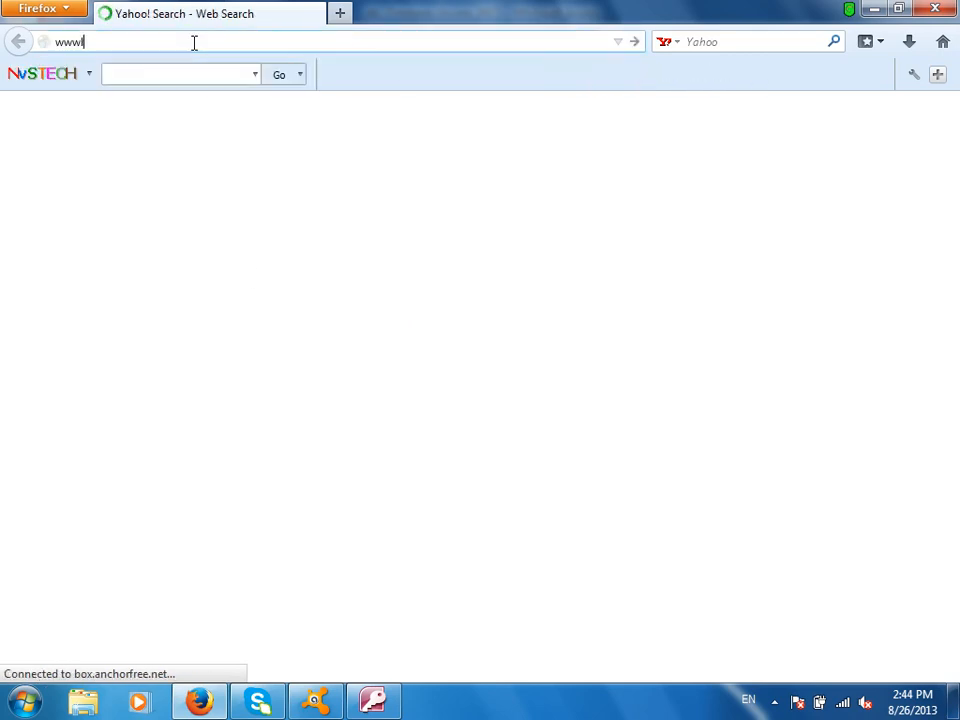
left_click(193, 41)
type("www.lite")
key("BackSpace")
key("BackSpace")
key("BackSpace")
type("itm.pk")
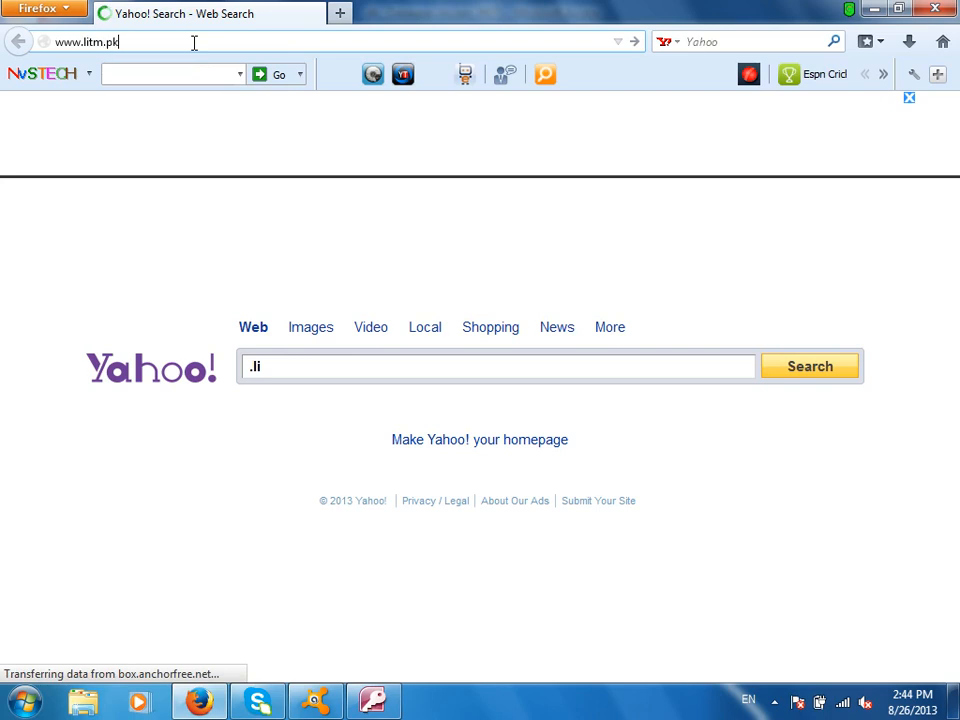
key("Return")
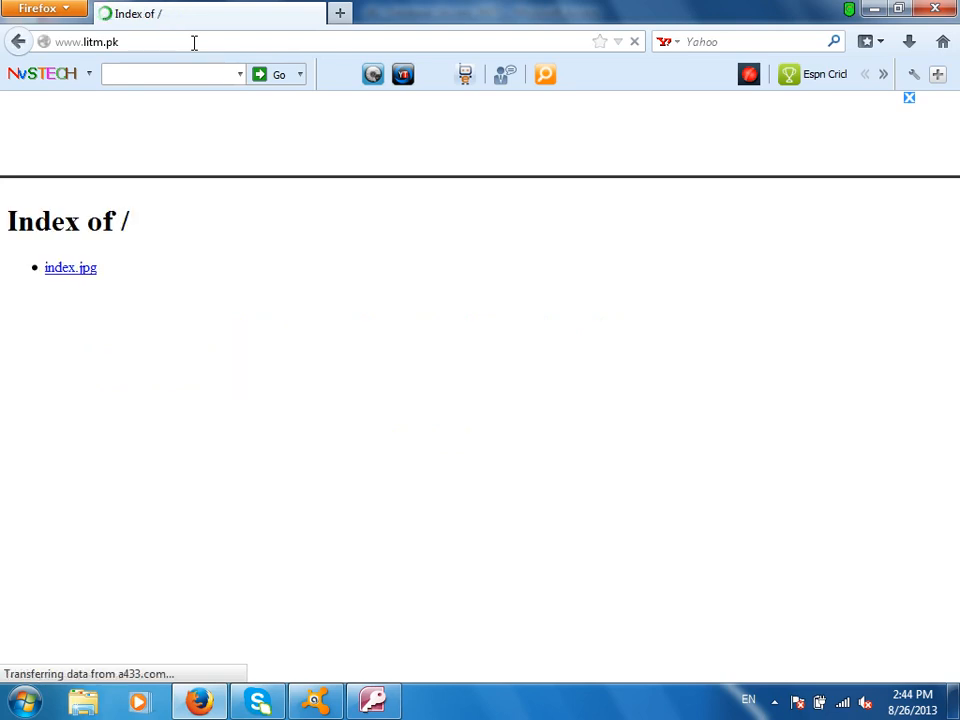
left_click(66, 271)
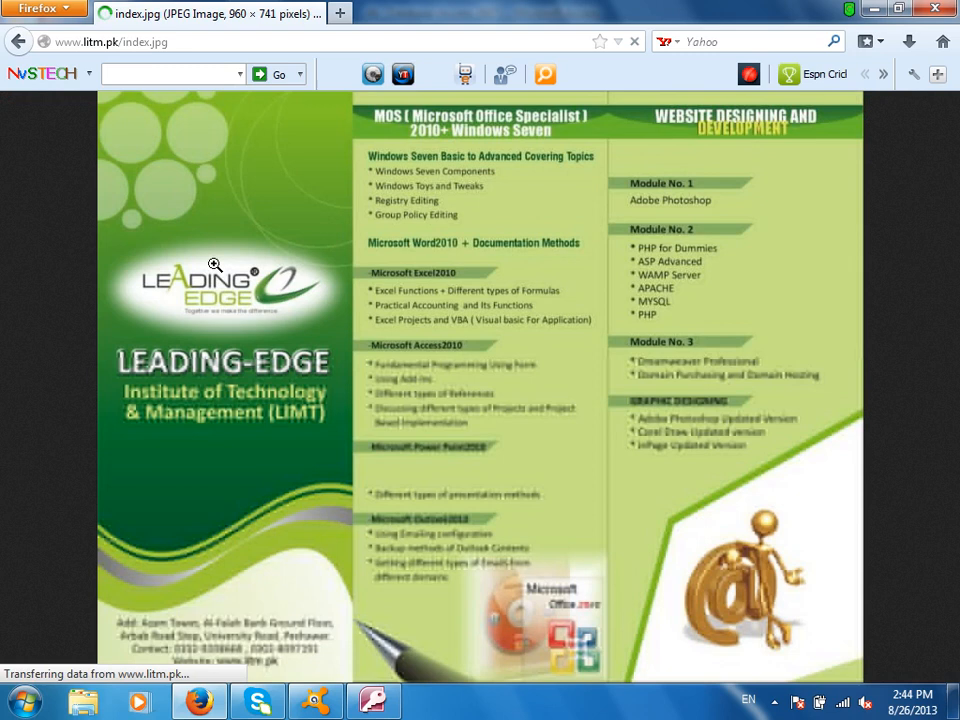
left_click_drag(168, 42, 120, 44)
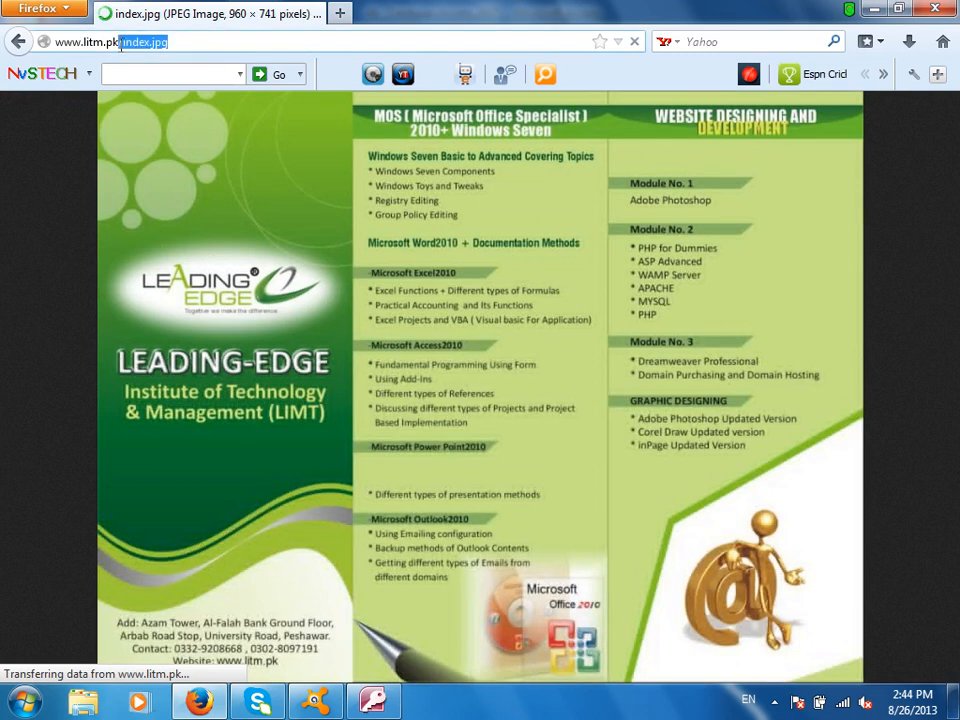
key("BackSpace")
type("cpanel")
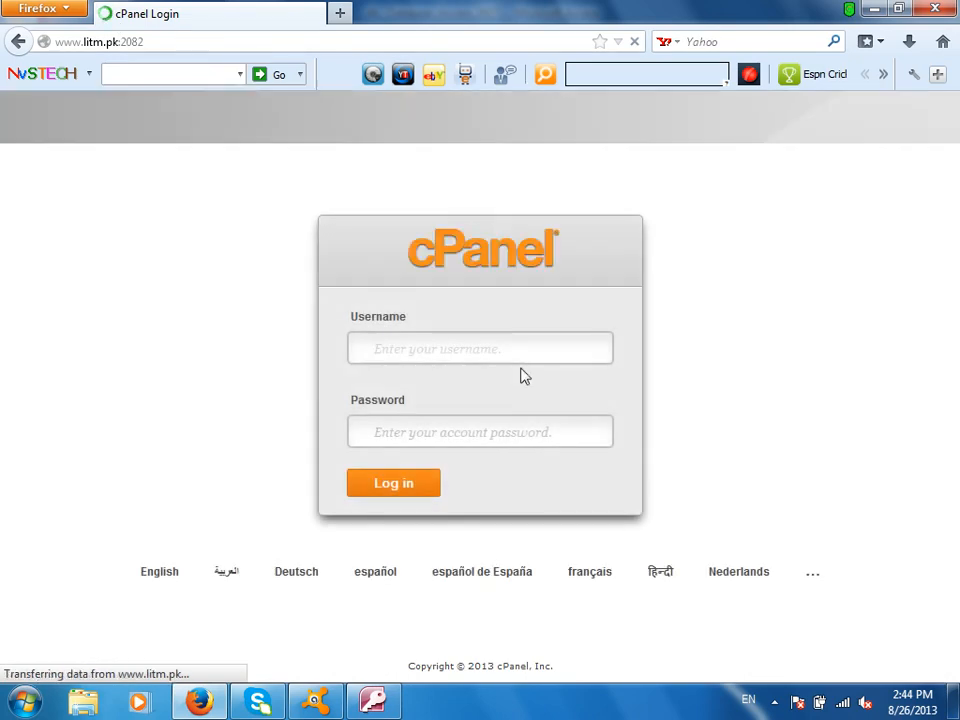
- Submit the site account's username and password to cPanel, then select the rejected password to retype it
type("litm")
left_click(563, 428)
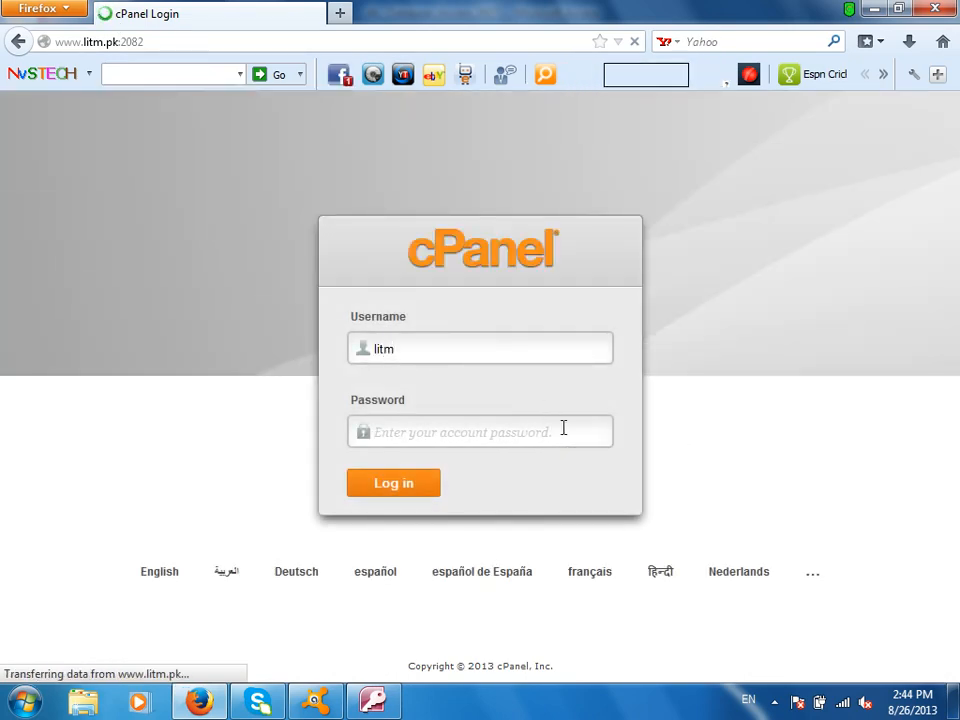
type("**************")
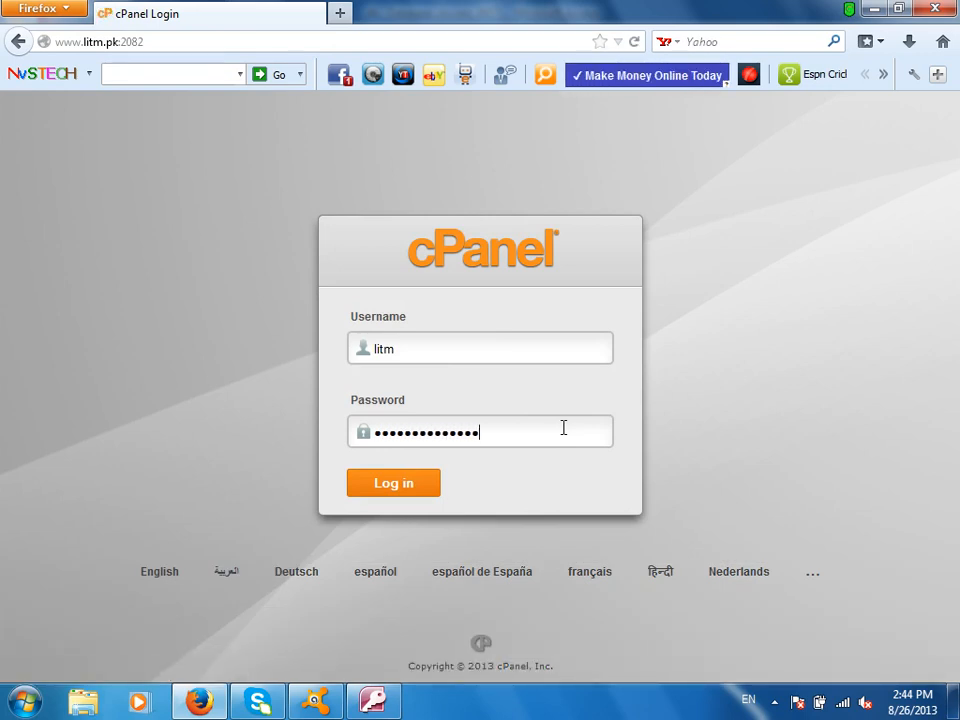
type("*")
key("Return")
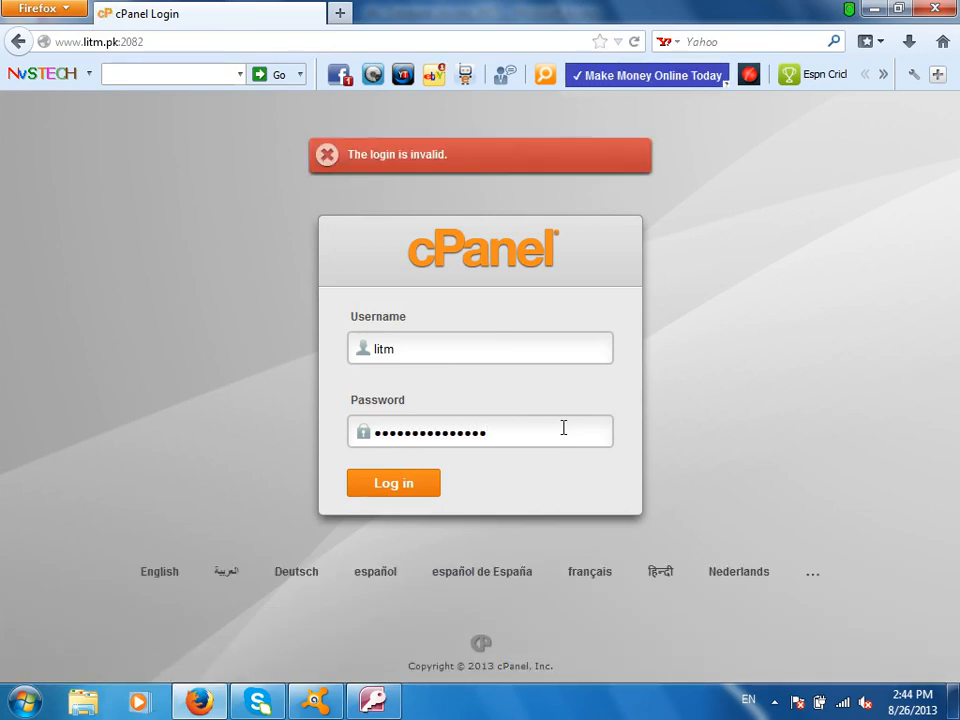
left_click_drag(563, 428, 48, 424)
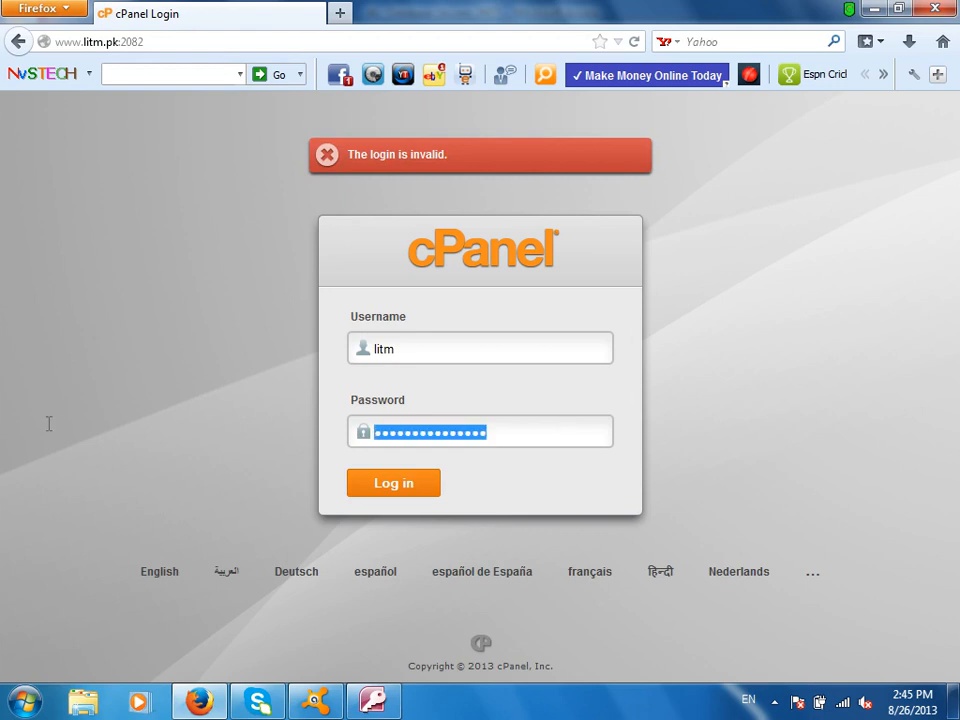
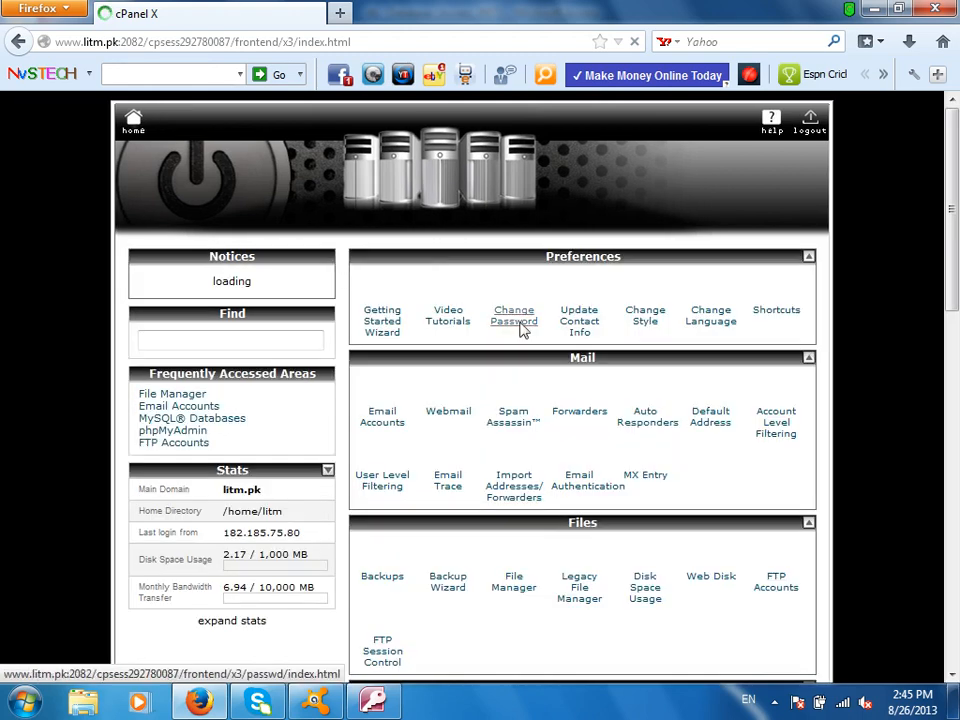
- Switch to Access and start a new Contacts SharePoint list
scroll(583, 313, "down", 5)
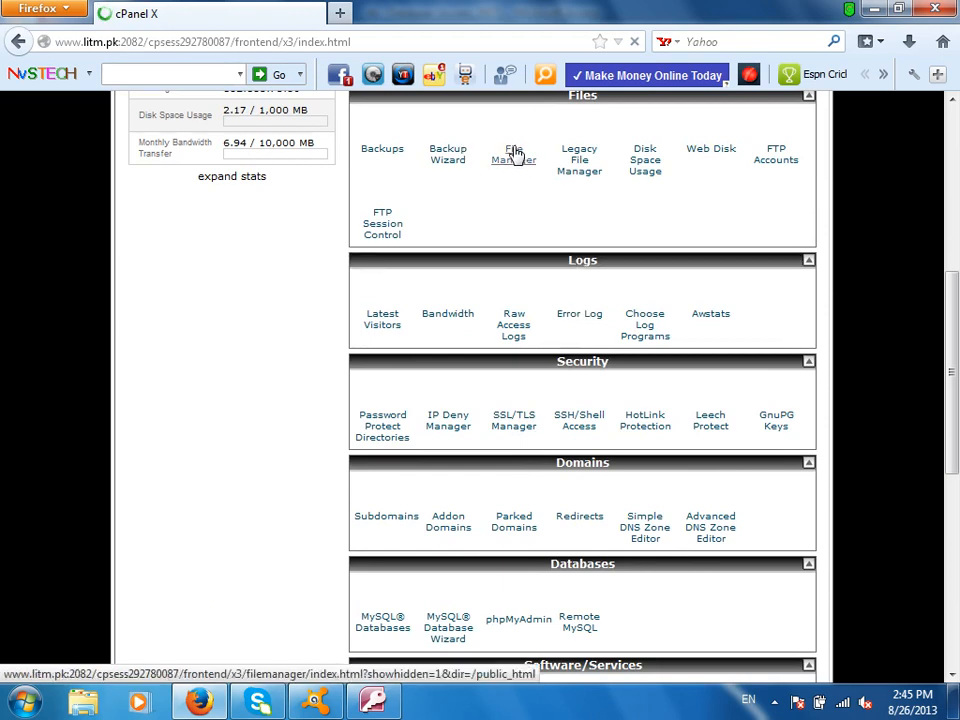
scroll(515, 155, "up", 5)
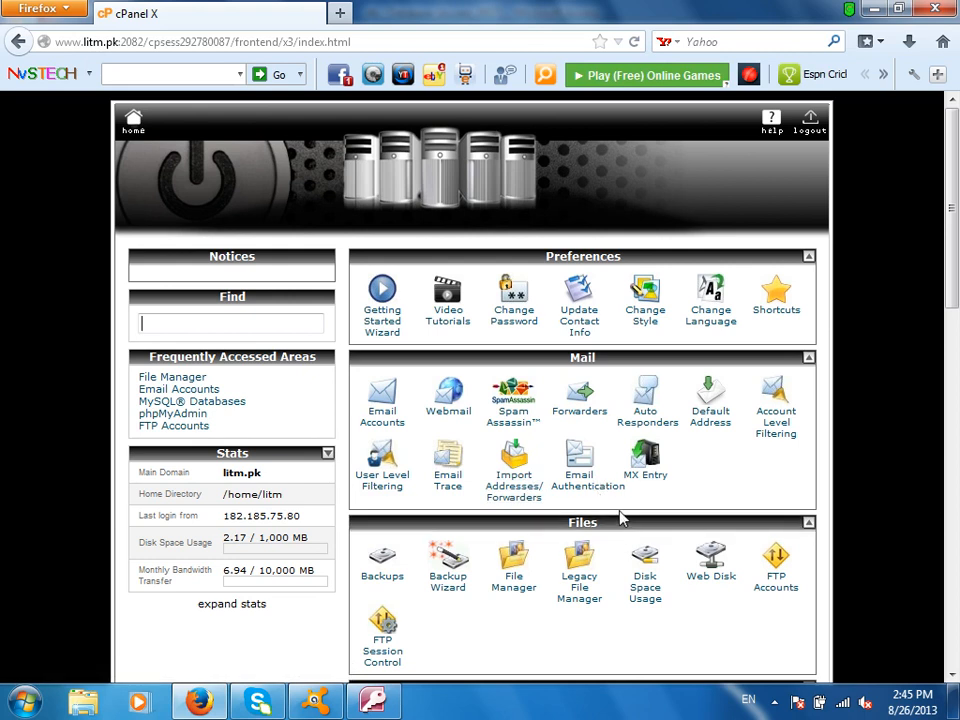
scroll(625, 512, "down", 2)
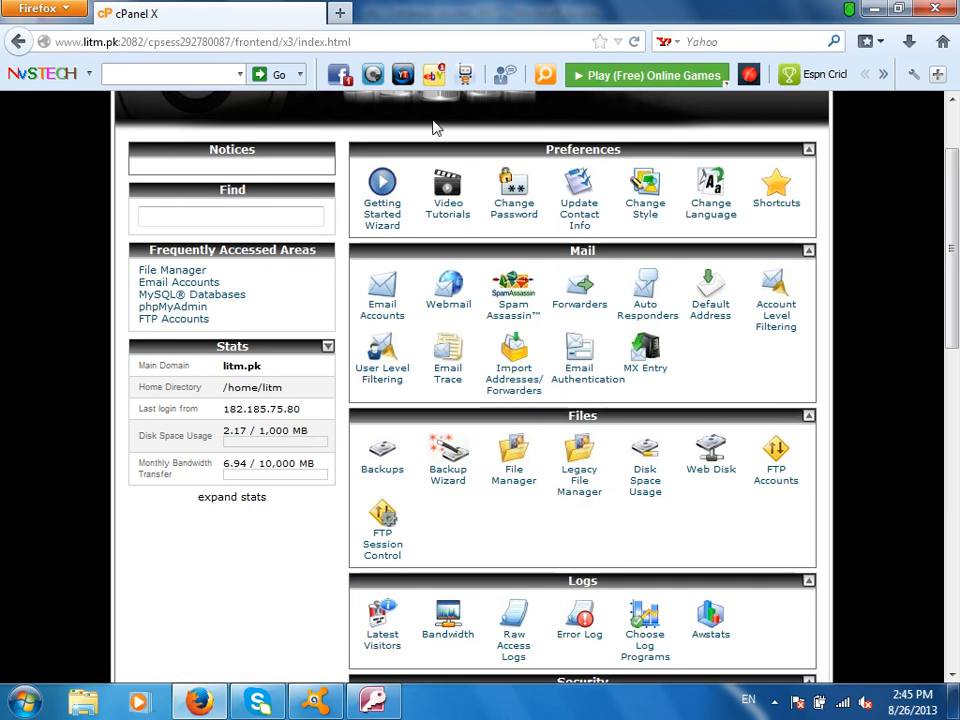
key("alt+Tab")
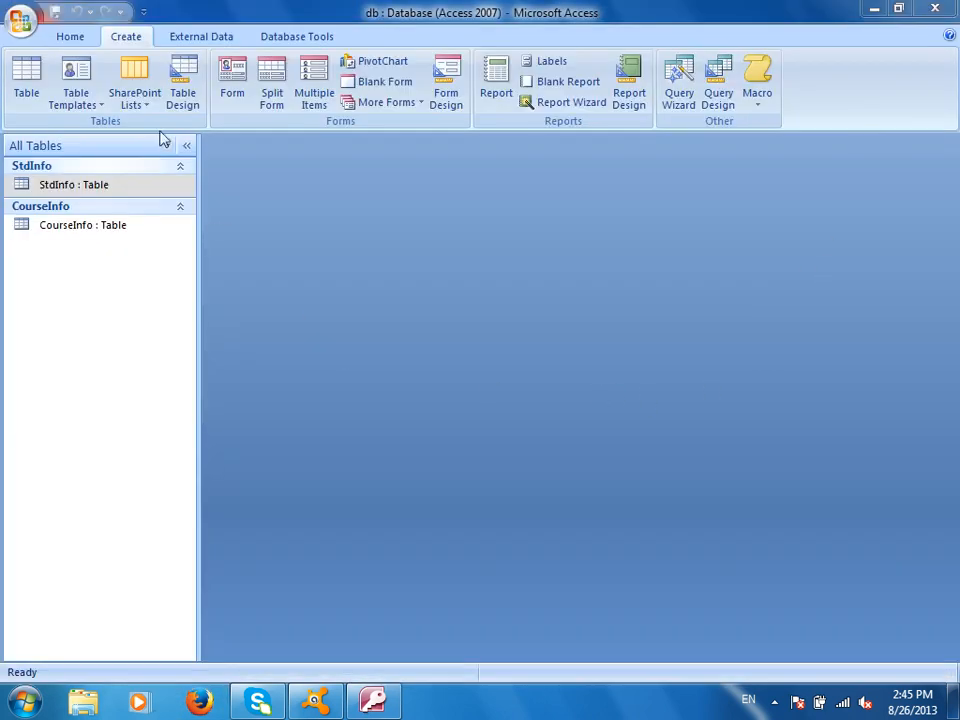
left_click(138, 95)
left_click(166, 134)
type("www.litmpk")
key("BackSpace")
key("BackSpace")
type(".pk")
key("Tab")
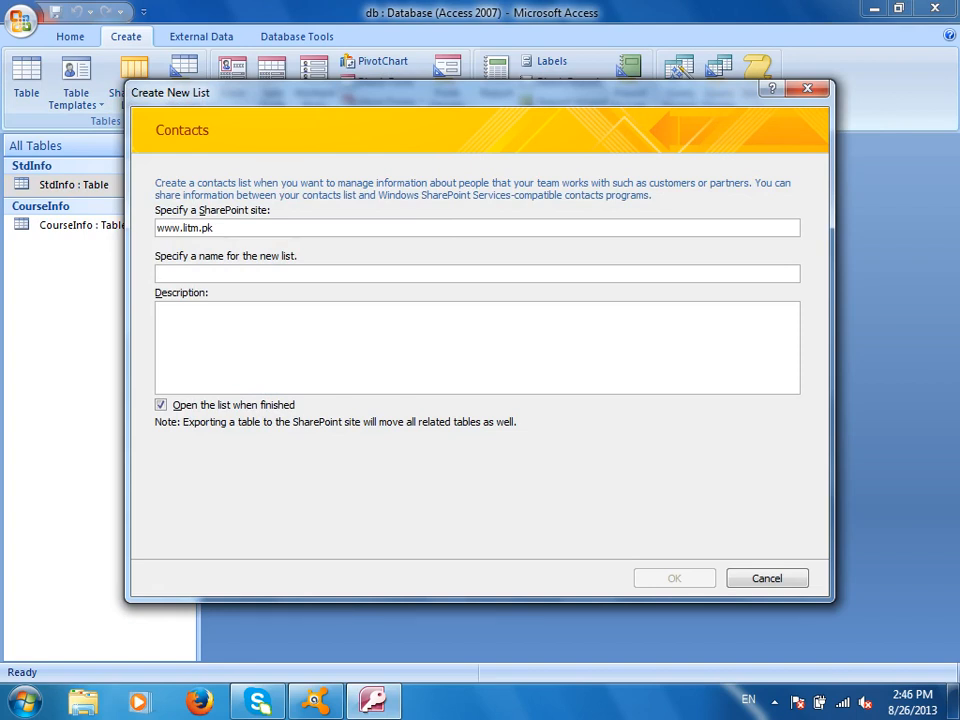
type("Studentlist")
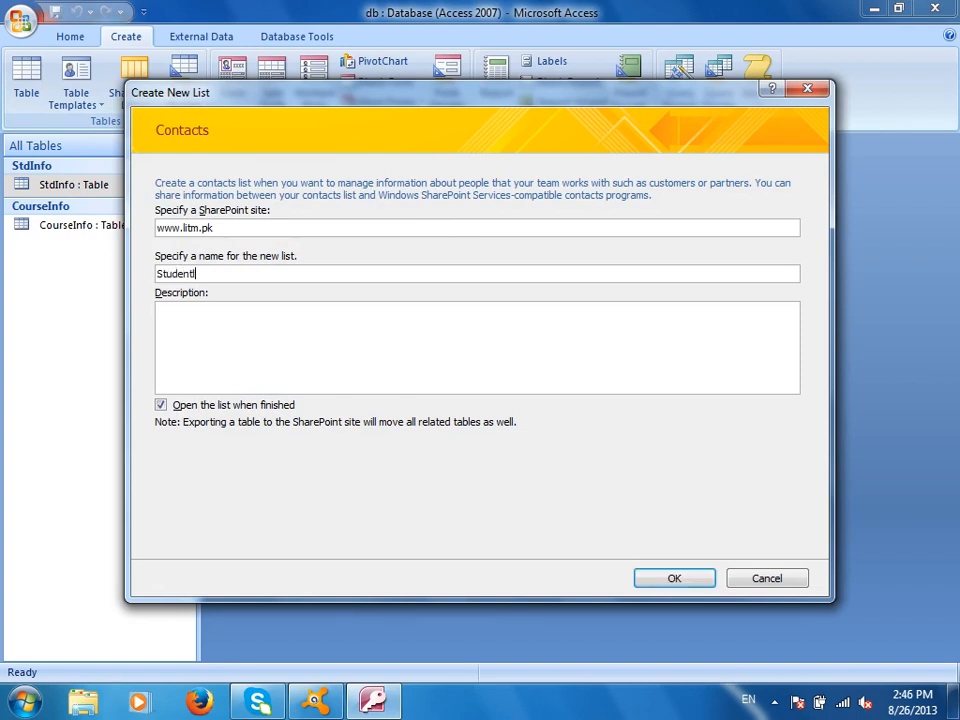
- Submit the list, dismiss the connection error, and cancel the list creation
left_click(388, 336)
left_click(679, 580)
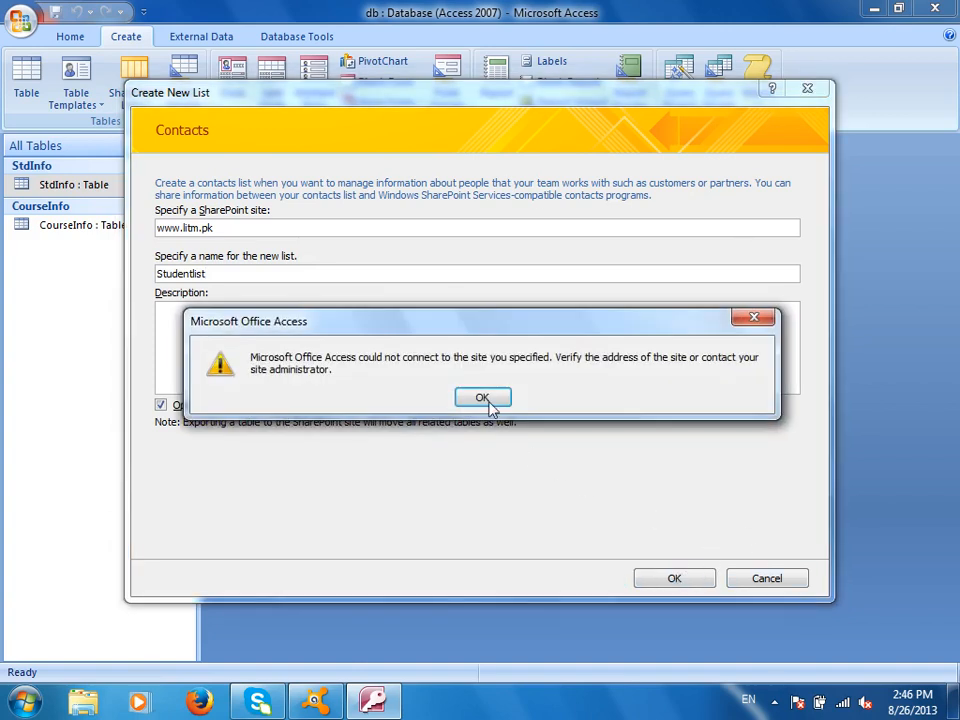
left_click(486, 396)
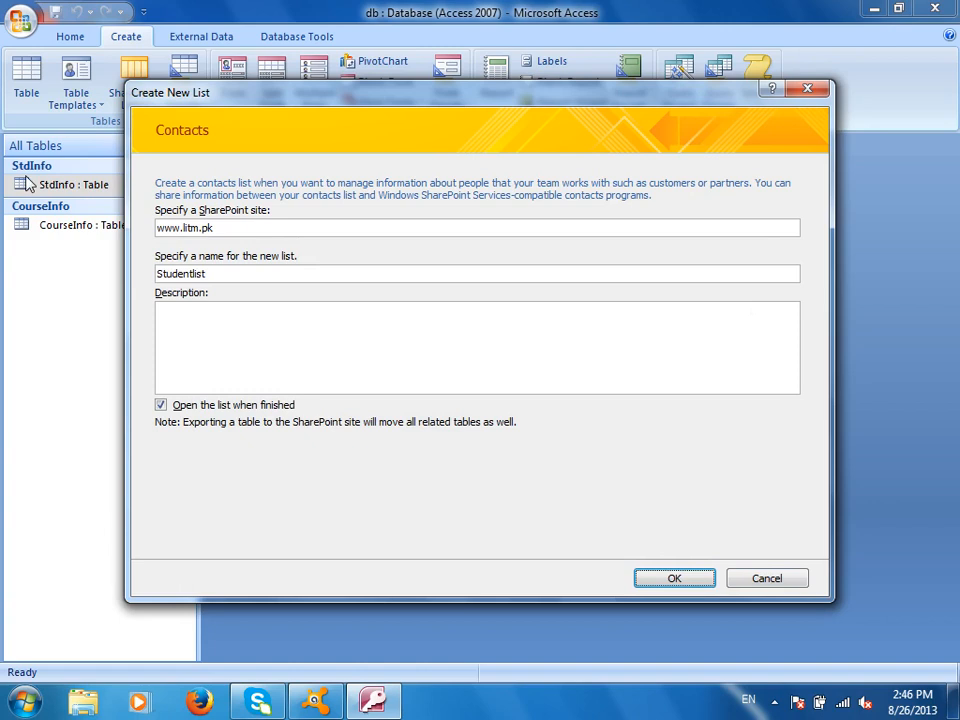
double_click(171, 227)
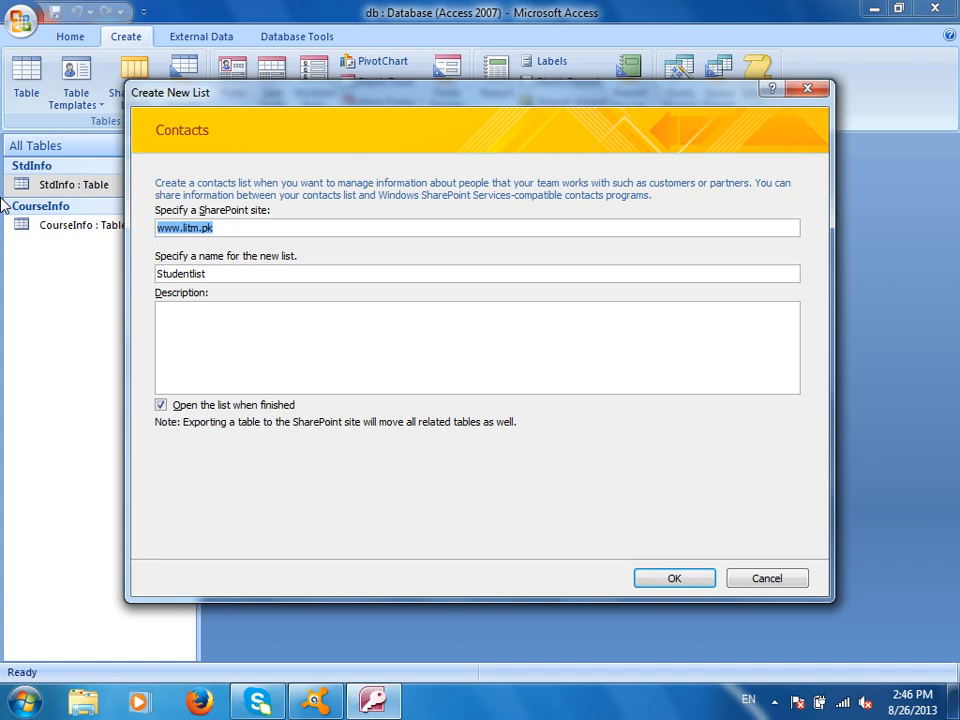
key("Escape")
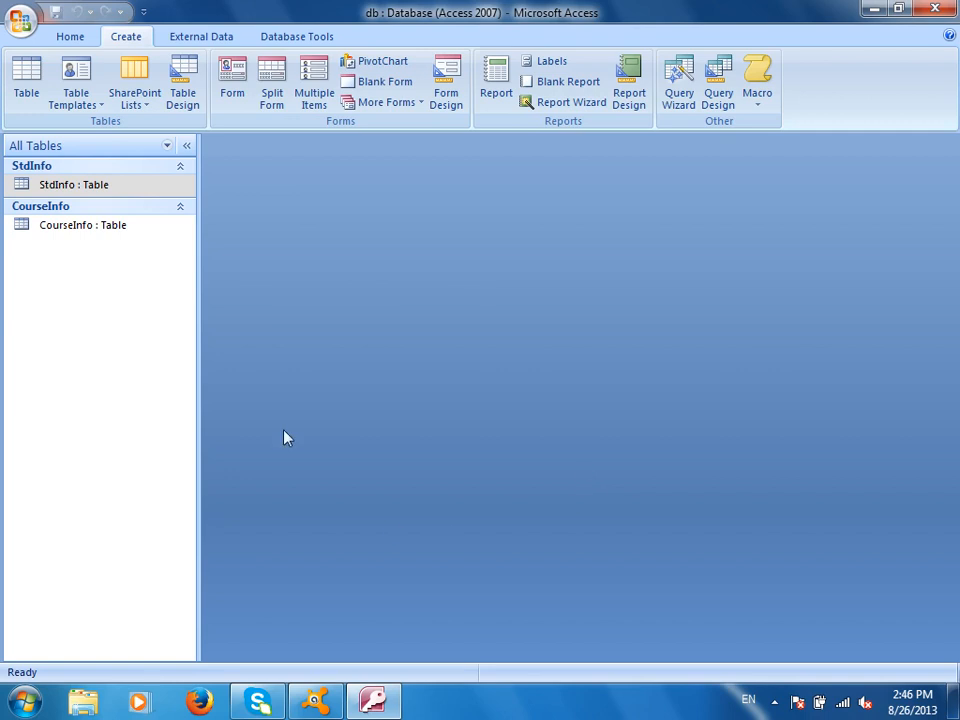
- Browse the SharePoint Lists menu, then display the Table Templates list
left_click(147, 104)
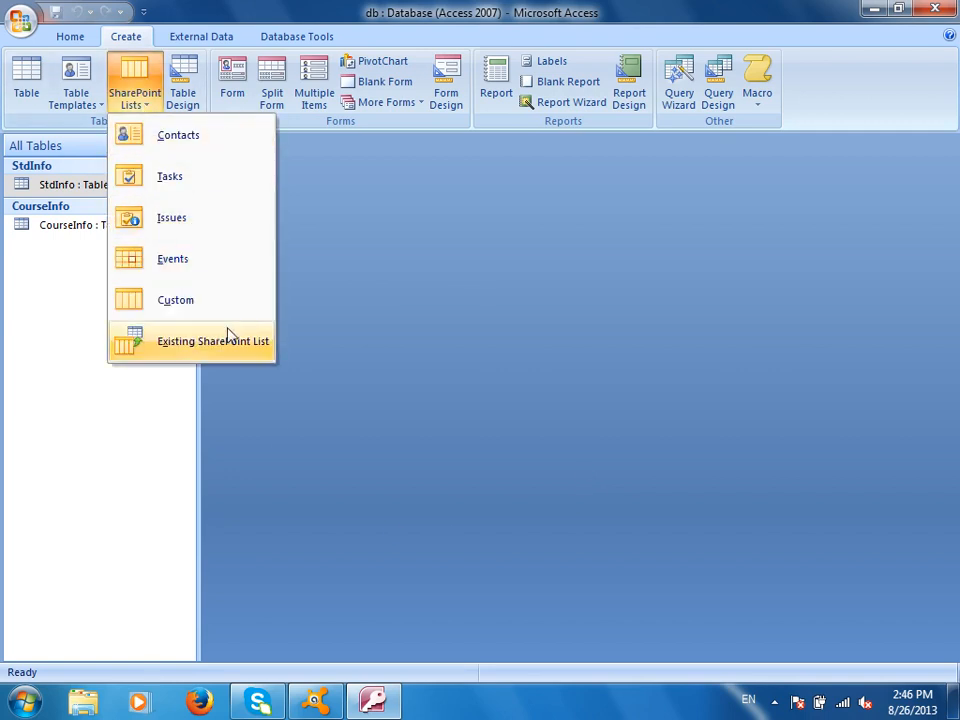
left_click(76, 95)
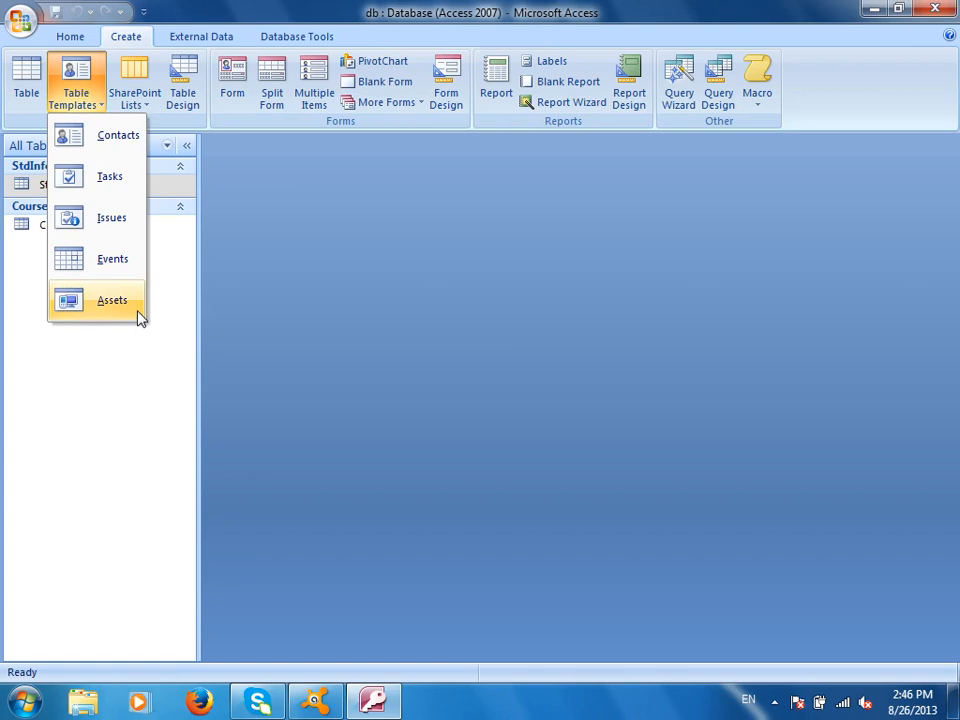
left_click(131, 97)
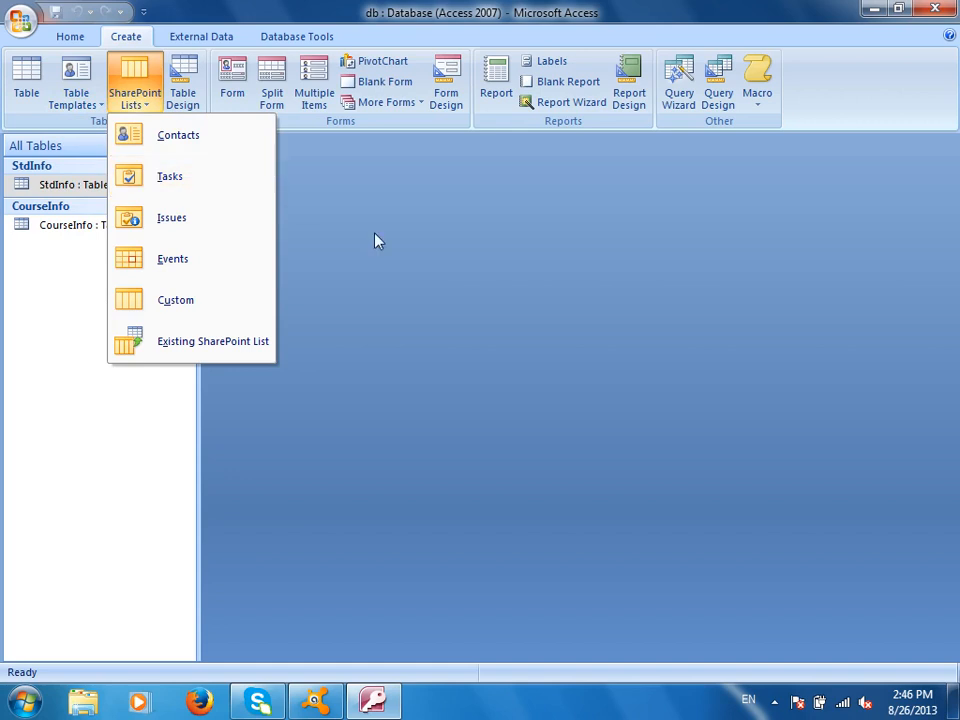
left_click(227, 255)
left_click(96, 100)
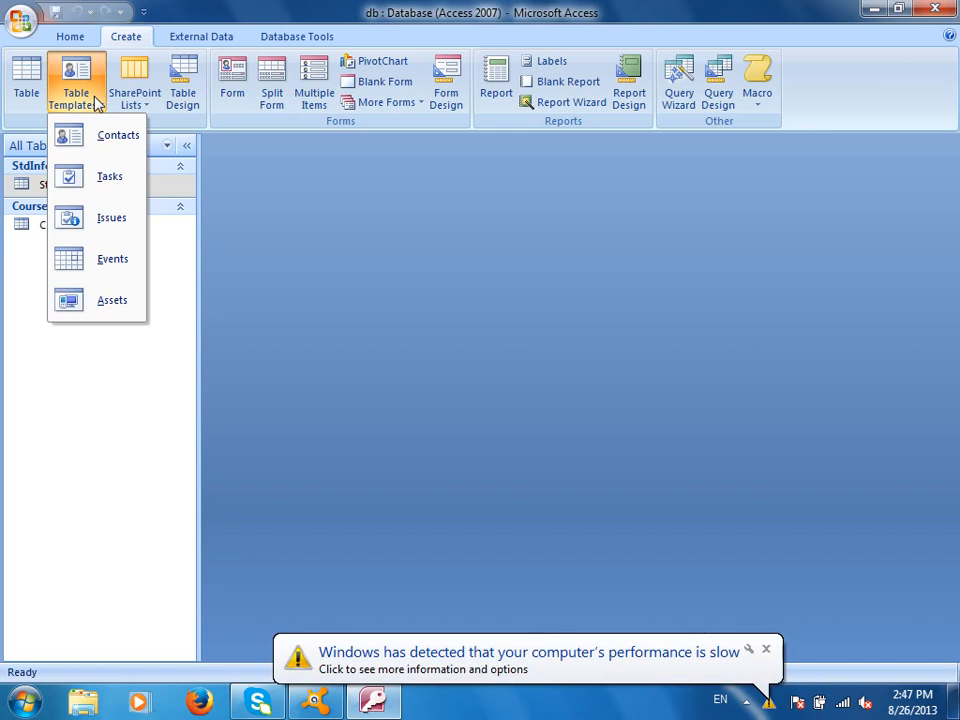
- Launch Word with winword and type 'StdInfo (ID, Name, Father Name)'
key("super+r")
type("winword")
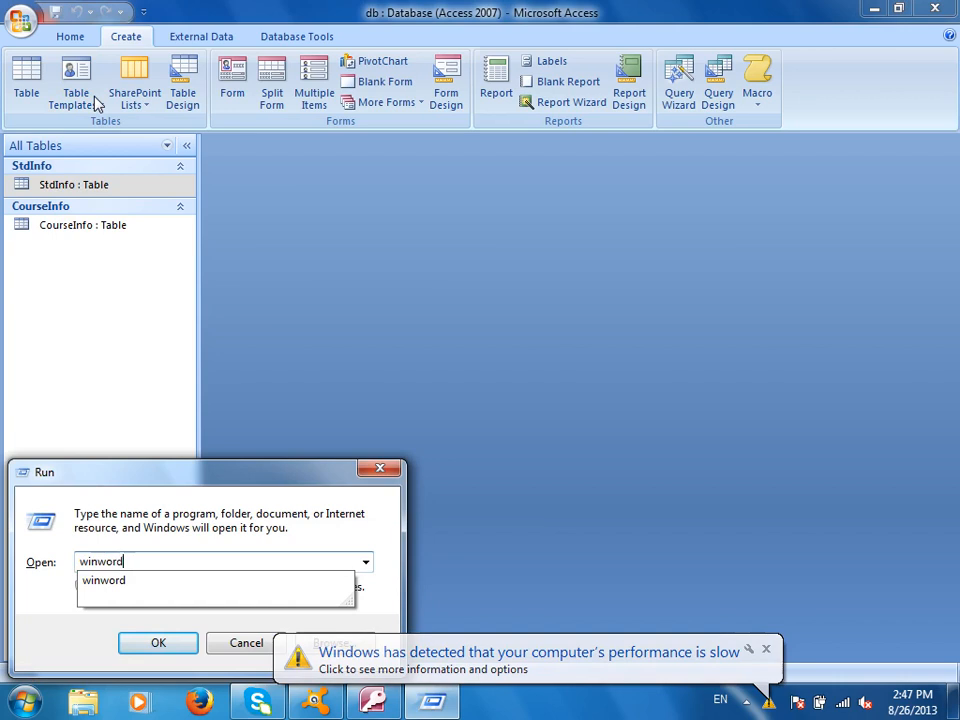
key("Return")
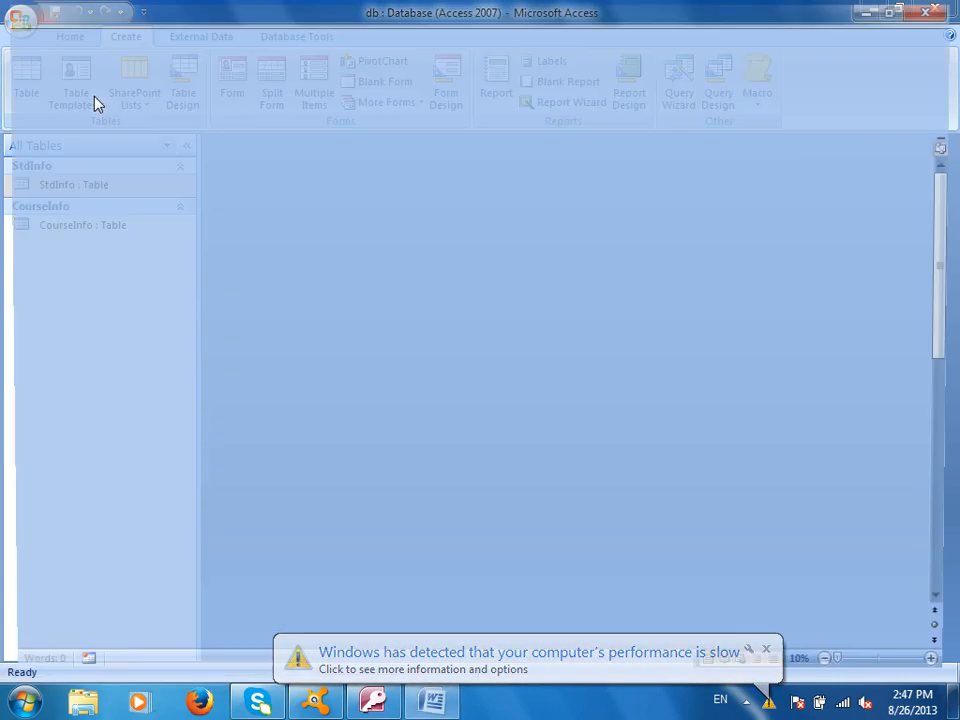
type("Std")
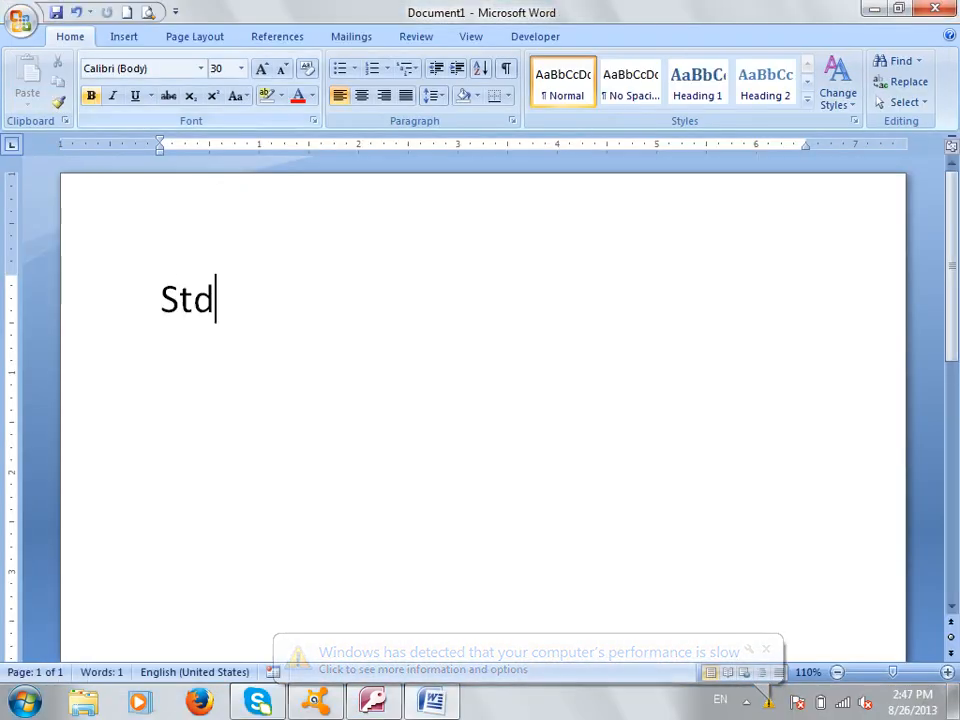
type("Info (ID, Na")
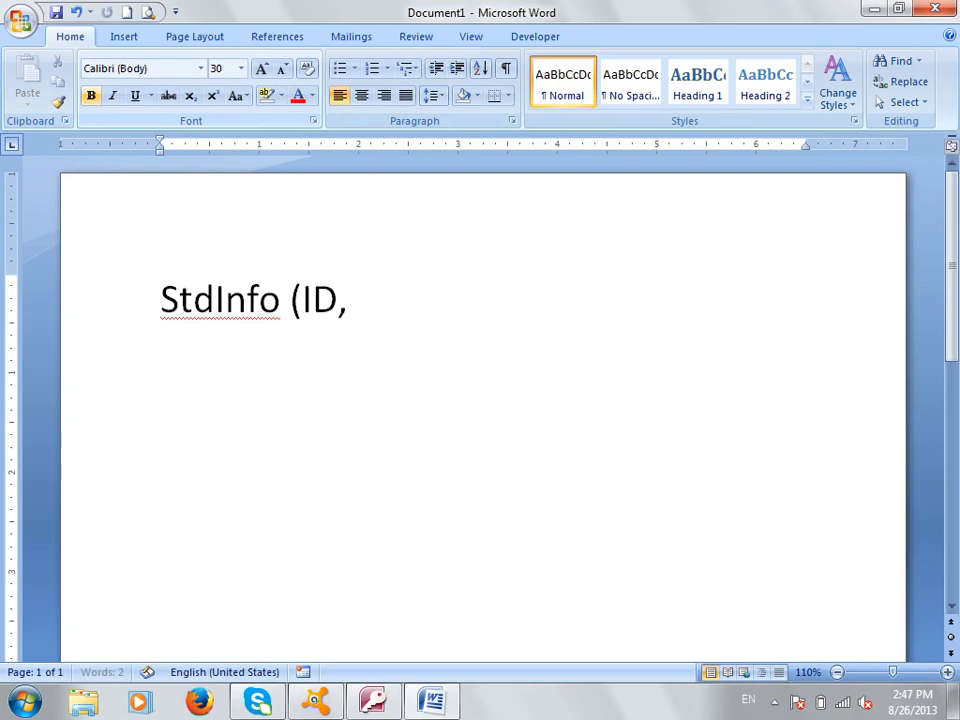
type("me, Father Nae")
key("BackSpace")
type("me)")
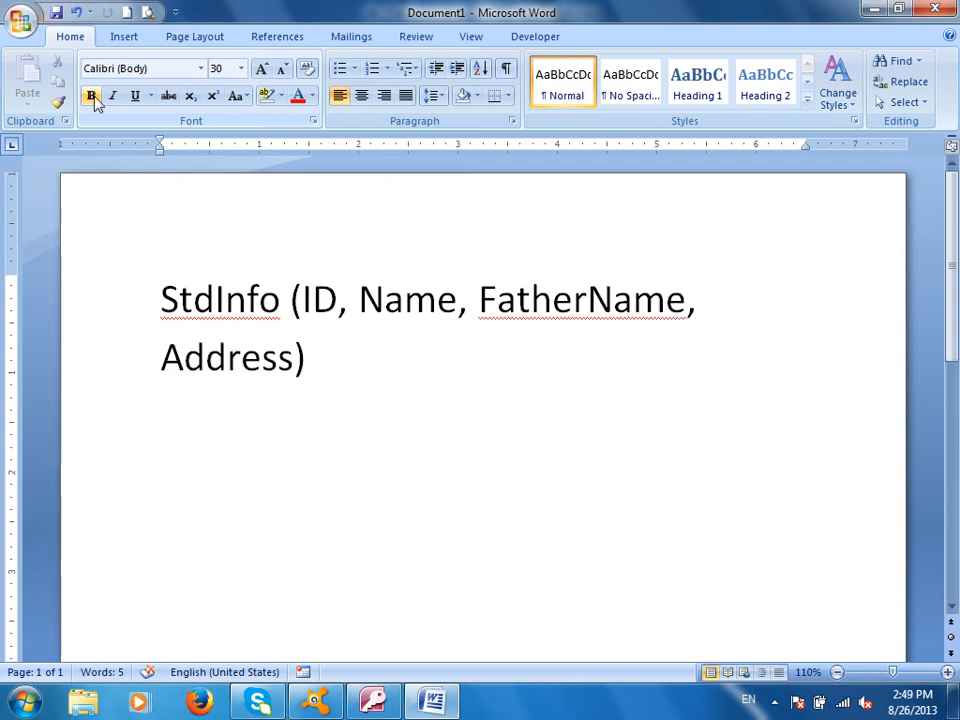
- Add the lines 'StdInfo (Entity)' and 'ID, Name , Address (Class Entity)'
key("Return")
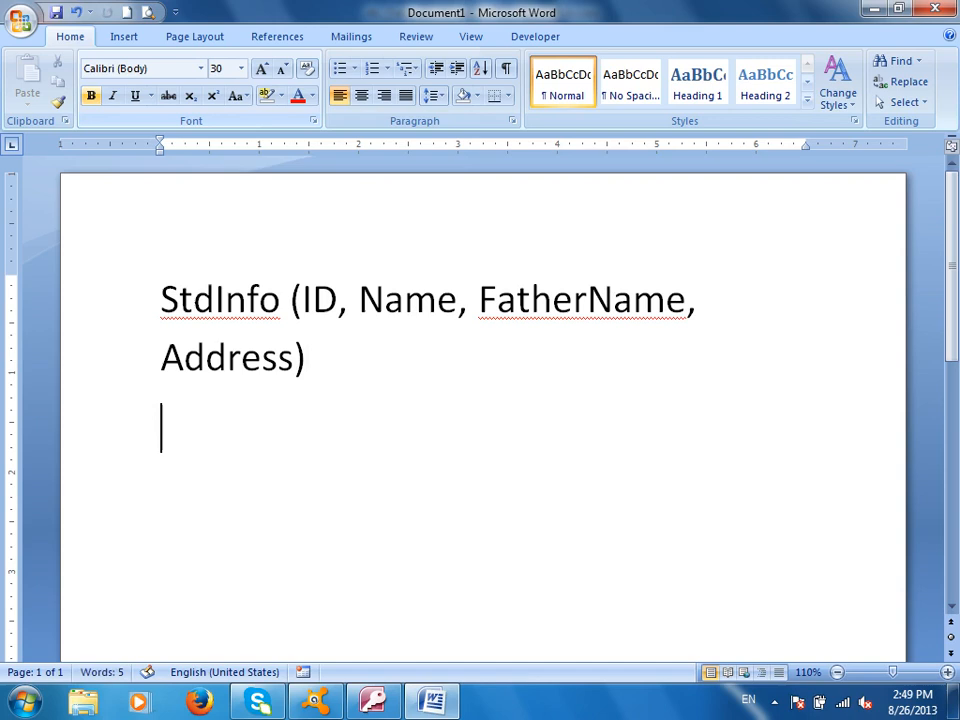
type("StdInfo (Entity")
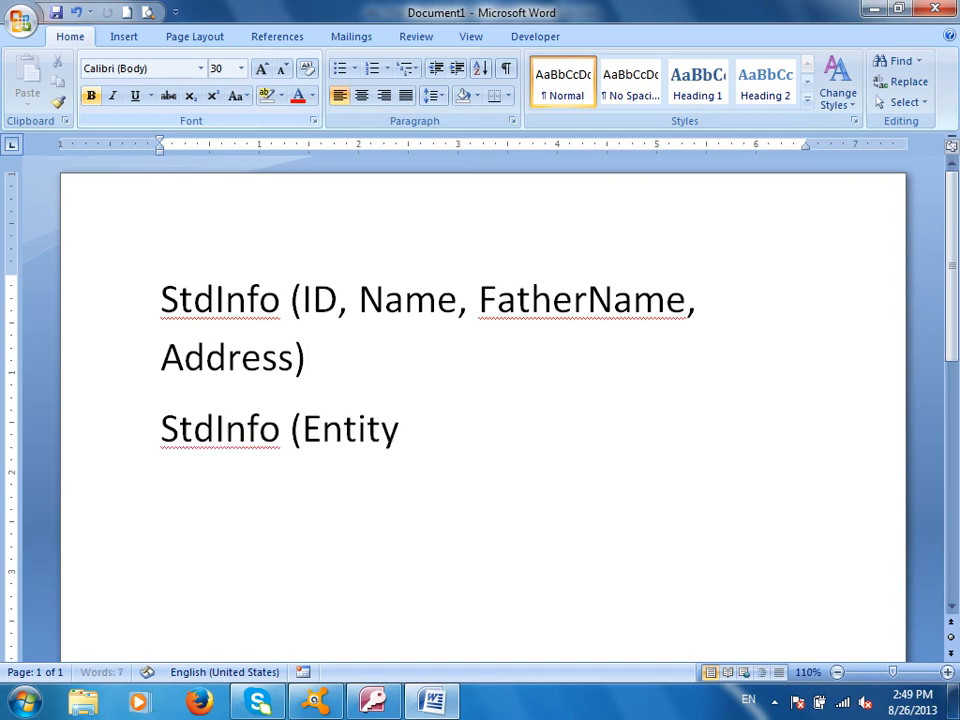
type(")")
key("Return")
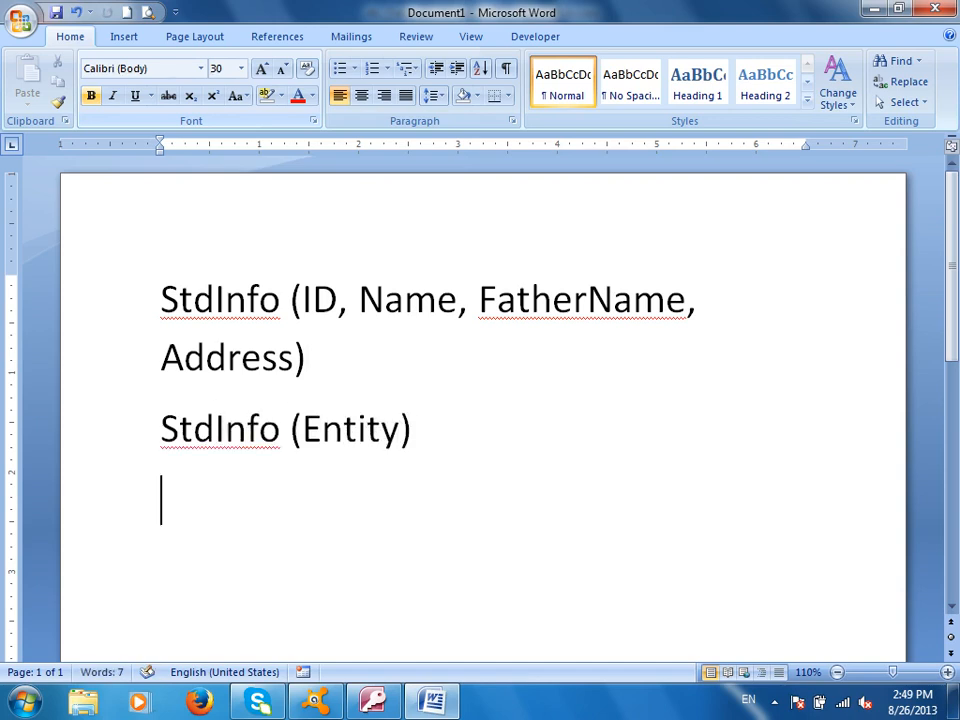
type("ID, N")
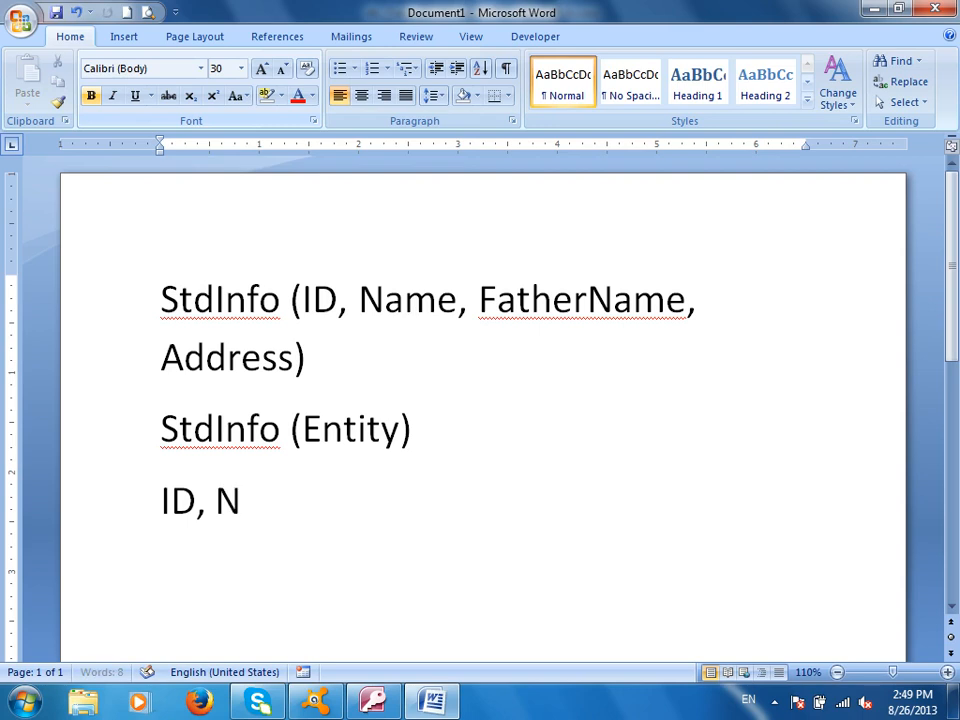
type("ame , Addres")
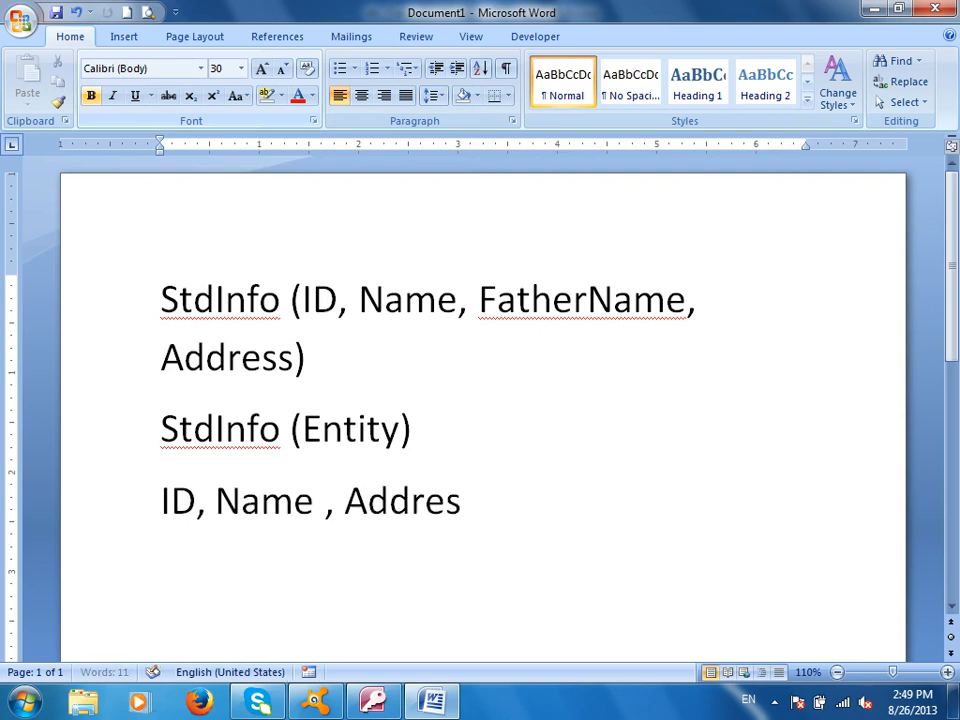
type("s (Class Entity)")
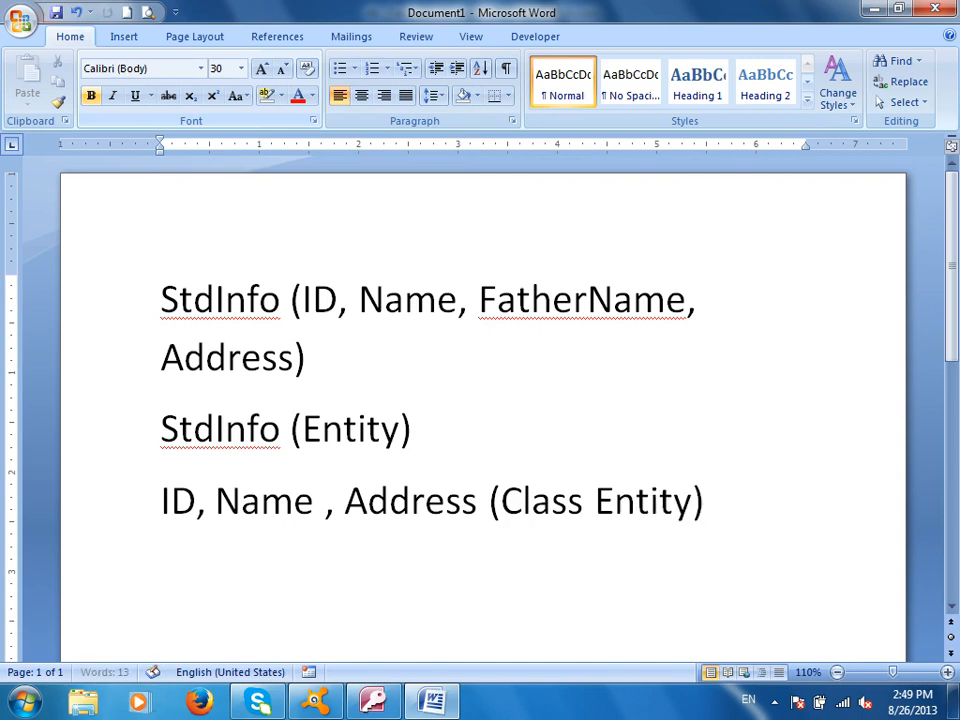
- Add the lines 'Contacts (Entity)' and 'Class Entities=?' to the notes
key("Return")
type("Contacts (Enfity")
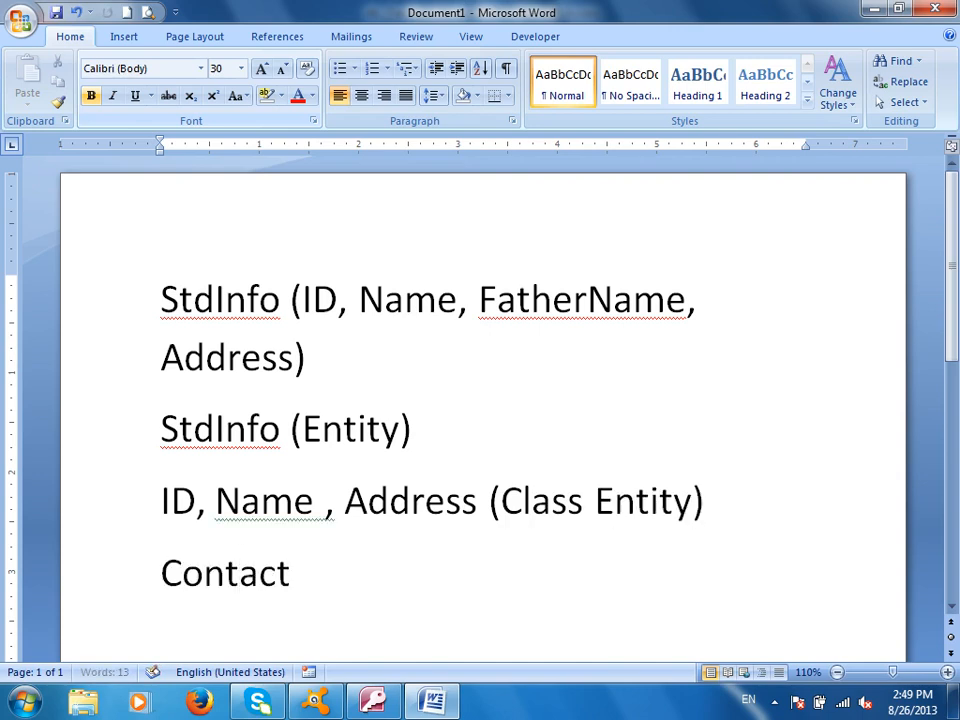
key("BackSpace")
key("BackSpace")
key("BackSpace")
key("BackSpace")
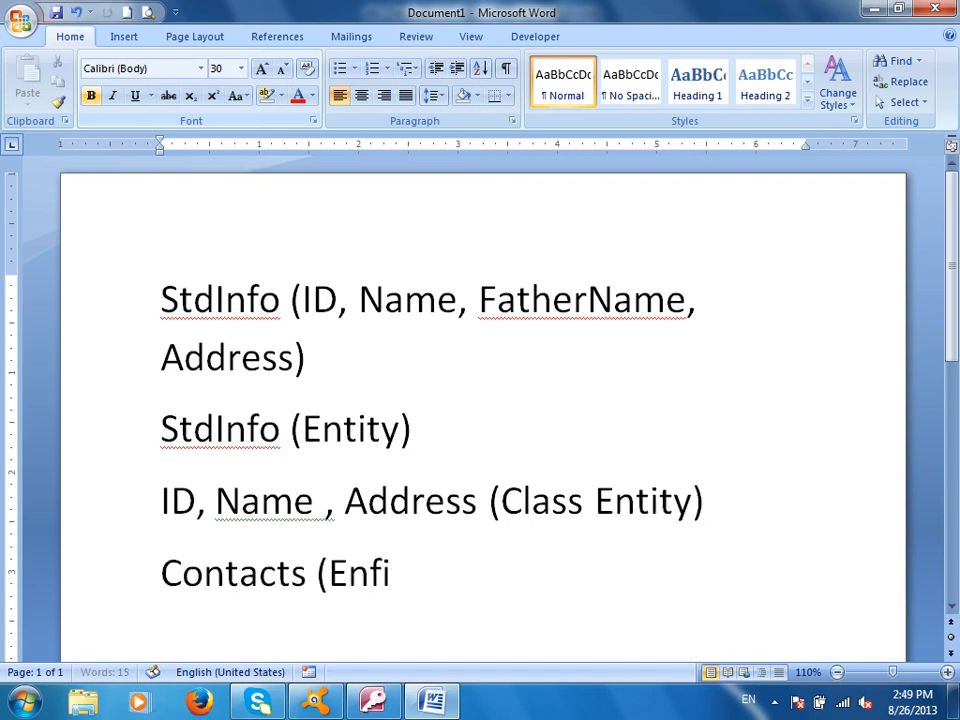
type("tity)")
key("Return")
type("Clas")
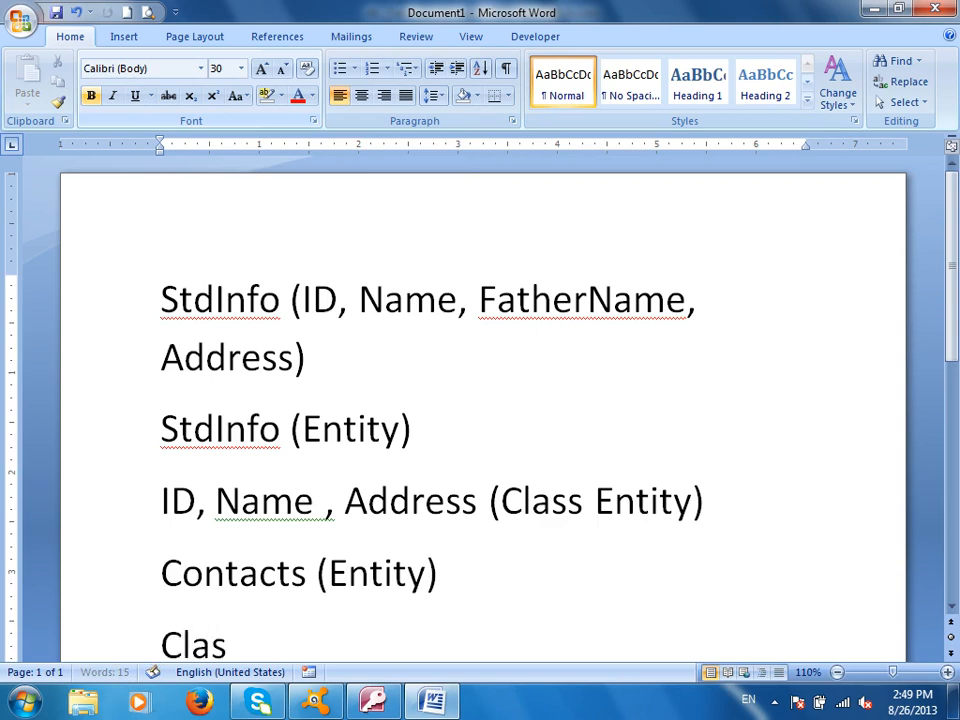
type("s Entities--")
key("BackSpace")
key("BackSpace")
type("==")
key("BackSpace")
type("?")
key("Return")
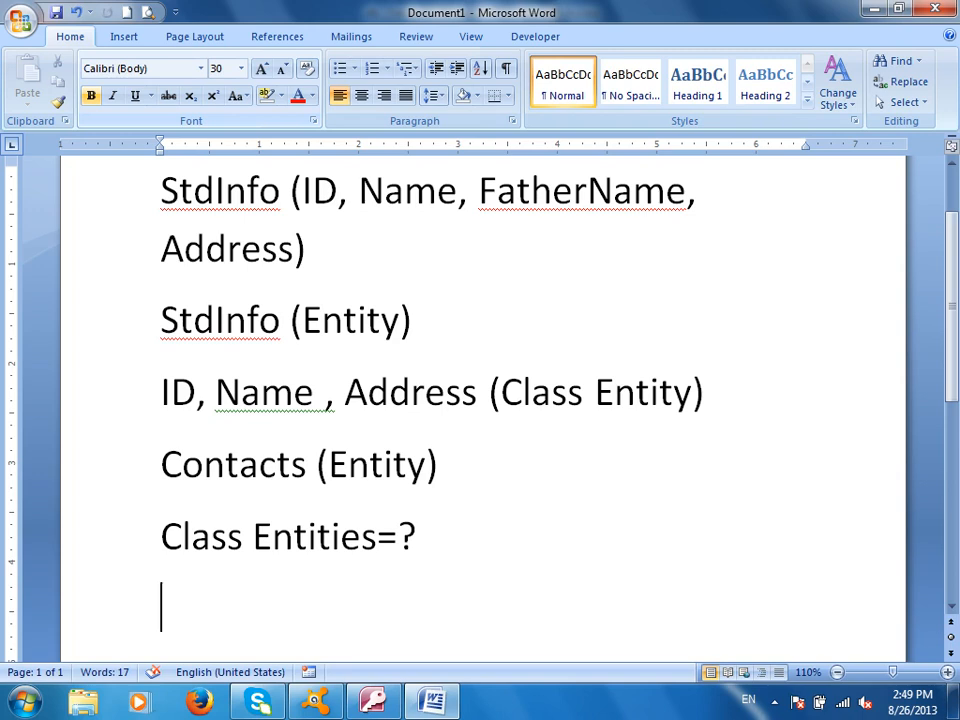
key("ctrl+z")
- Create a table from the Contacts template and save it as 'Contact'
left_click(370, 702)
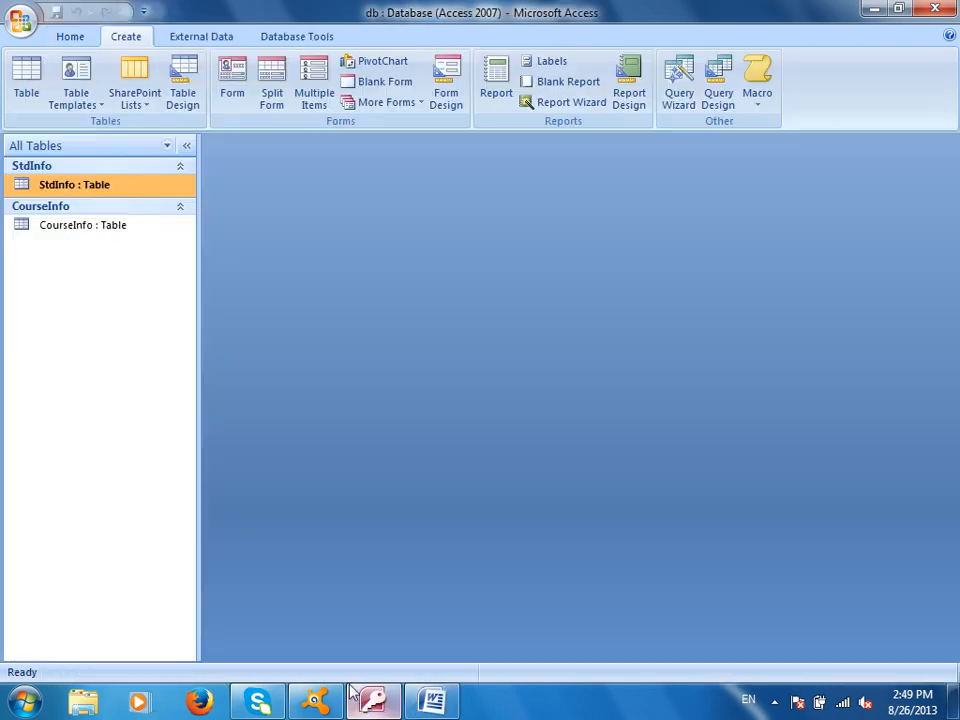
left_click(78, 104)
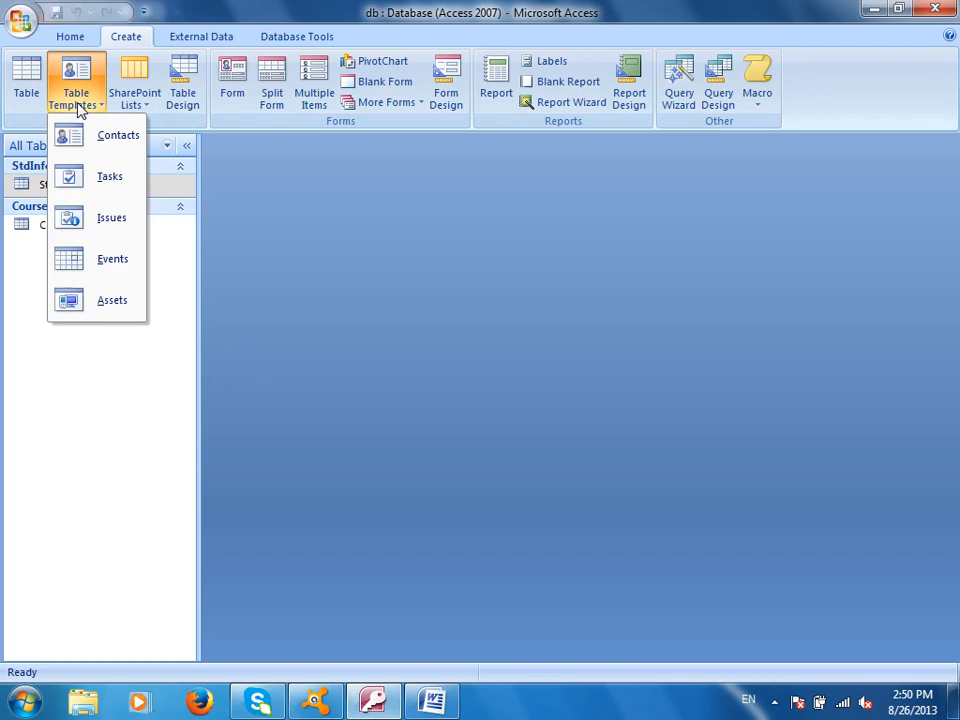
left_click(118, 146)
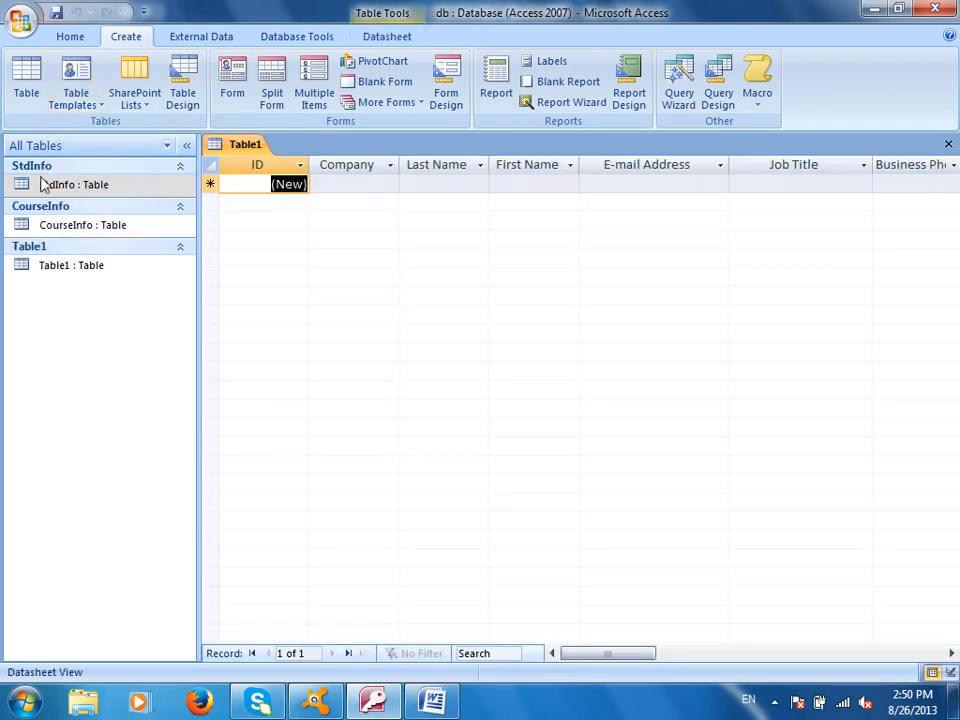
left_click(388, 36)
left_click(27, 70)
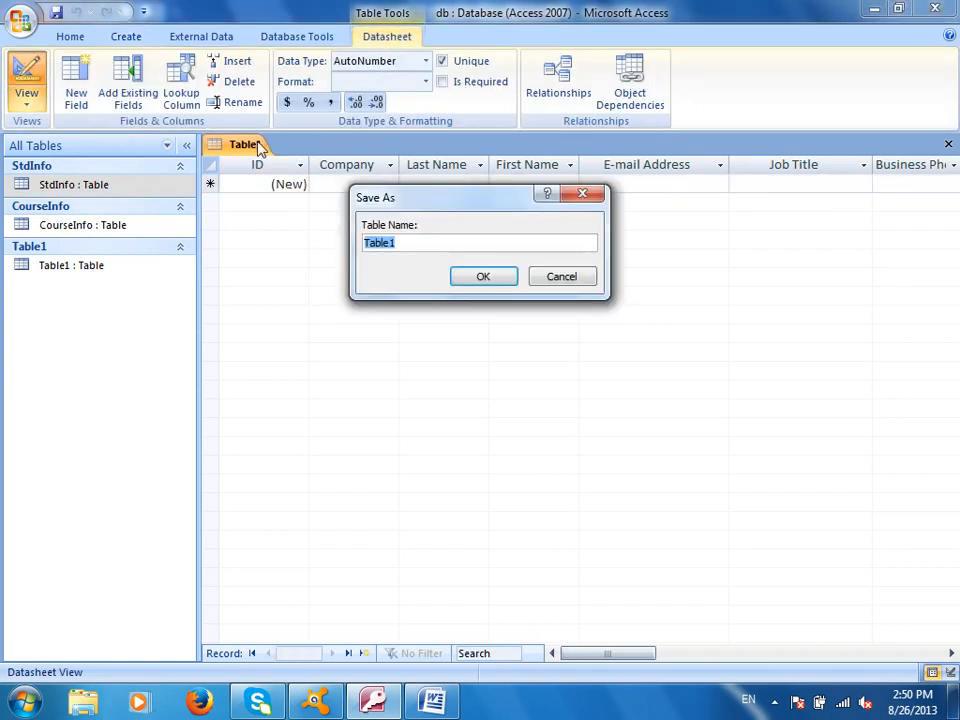
type("Contact")
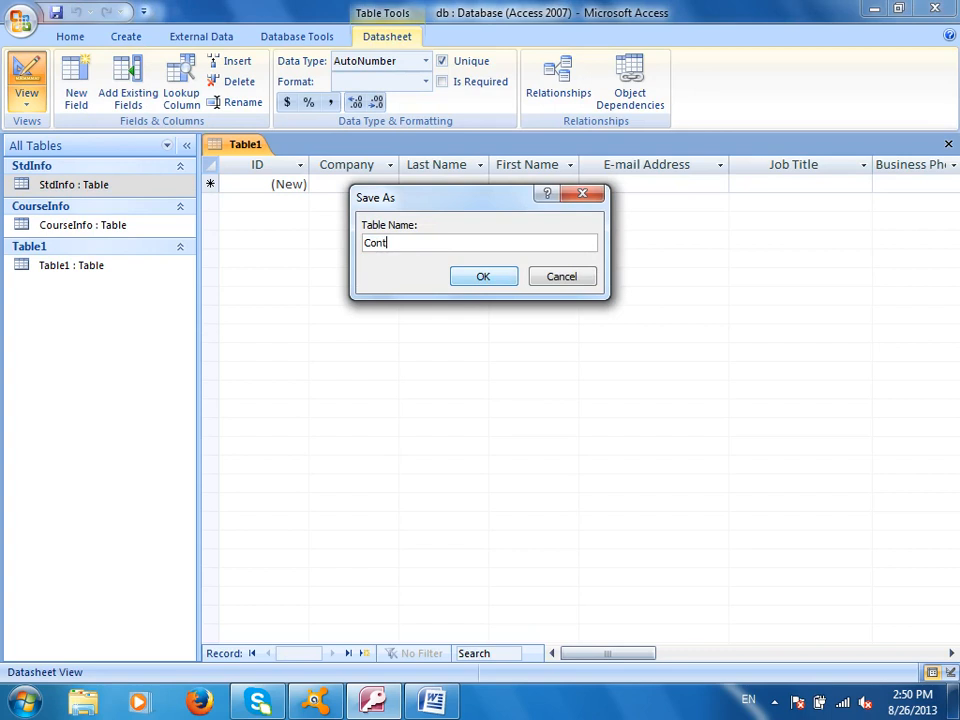
left_click(483, 277)
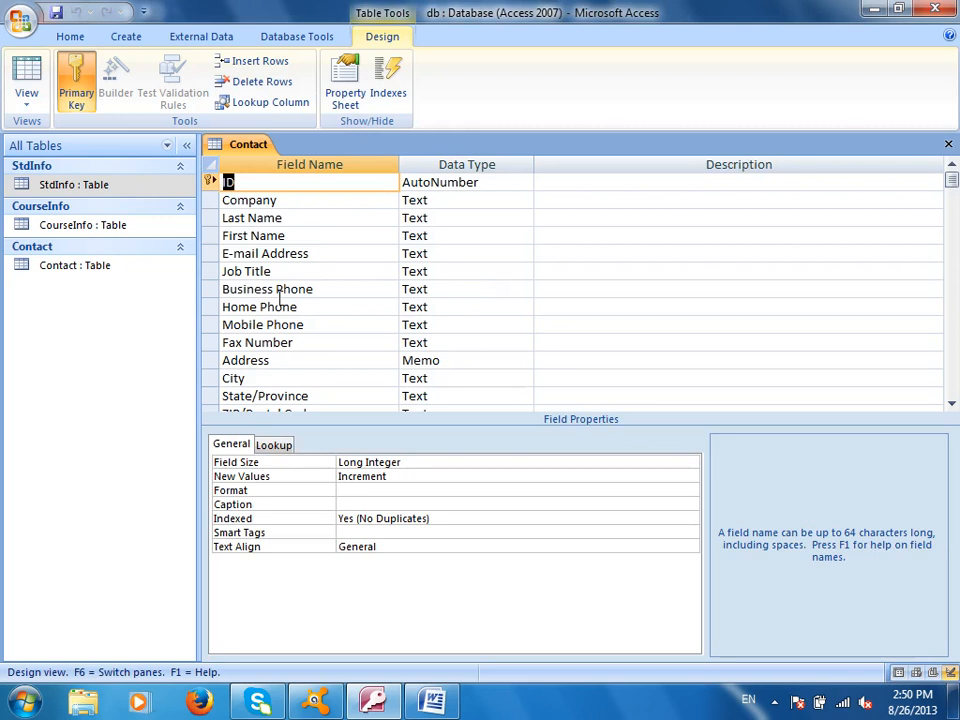
left_click(27, 73)
- Enter company ZICS plus the contact's last name, first name and e-mail address
left_click(349, 182)
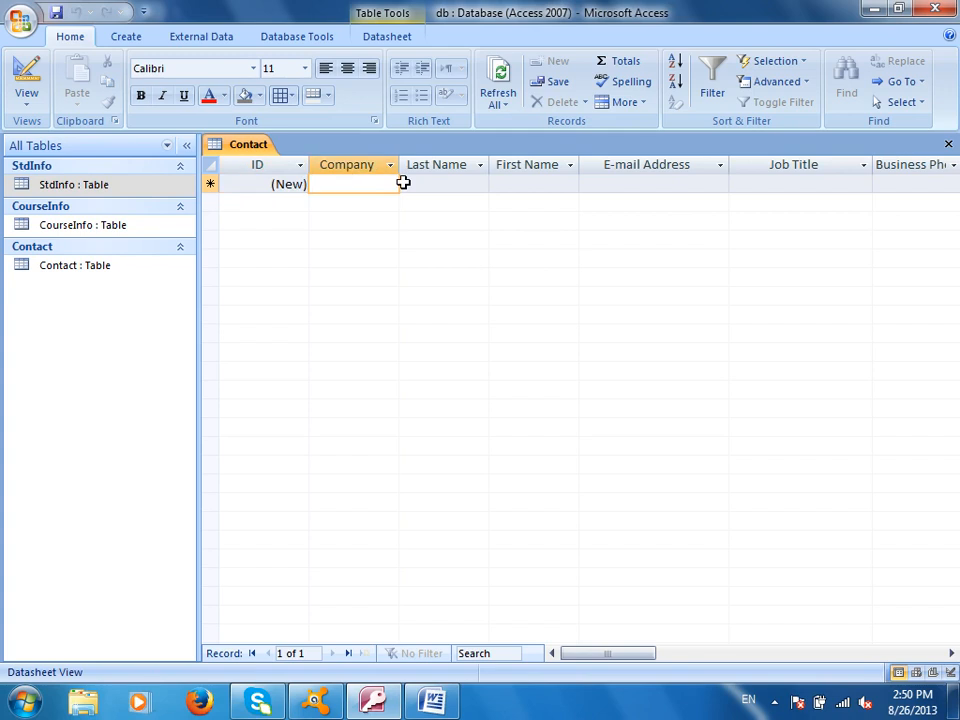
type("ZICS")
key("Tab")
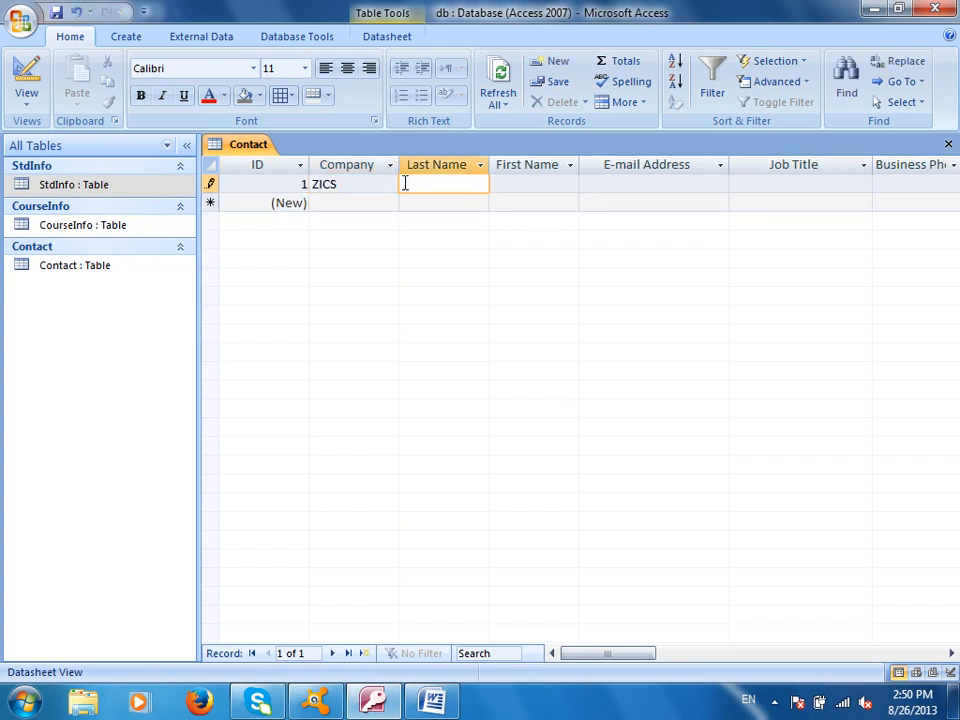
key("Tab")
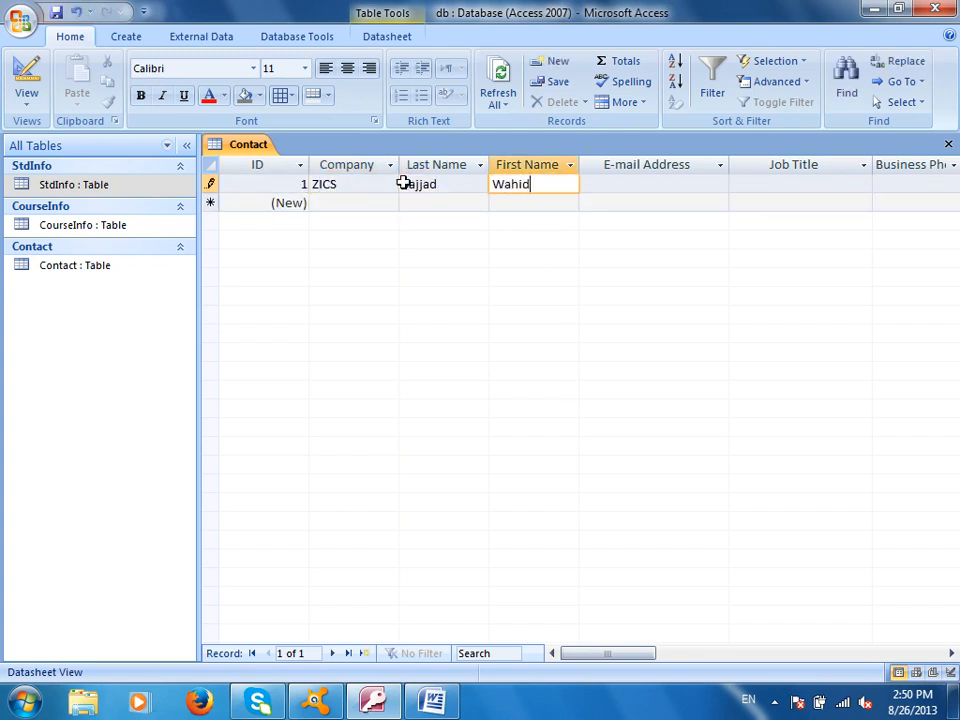
key("Tab")
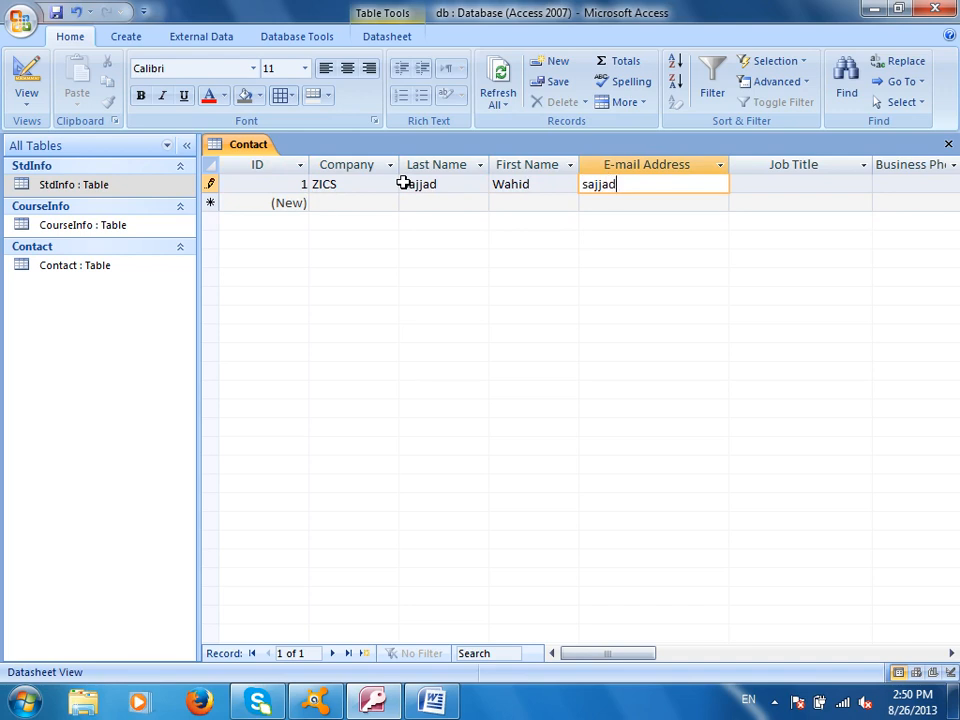
key("Tab")
- Enter job title Clerk, phones 224, 24234, 2424 and fax 23423
type("Clerk")
key("Tab")
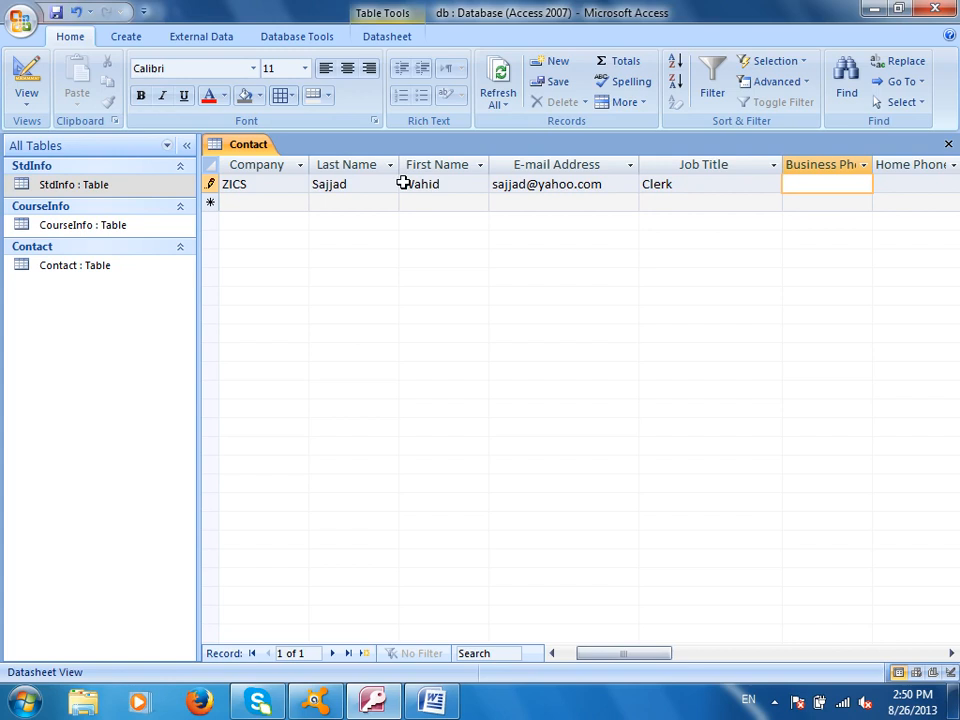
type("224")
key("Tab")
type("24234")
key("Tab")
type("2424")
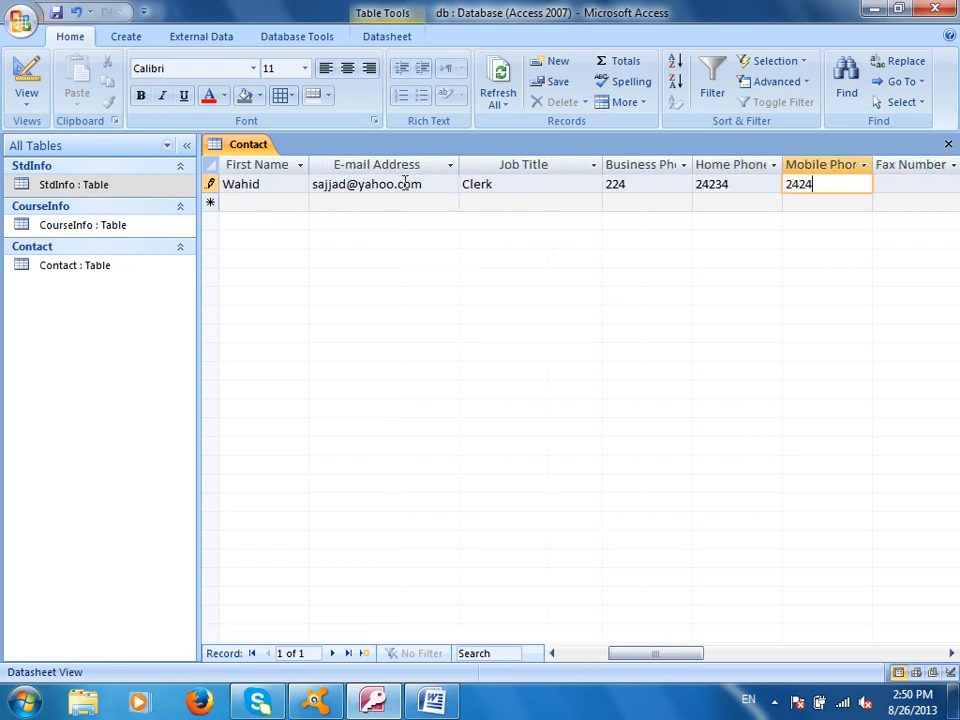
key("Tab")
type("23423")
key("Tab")
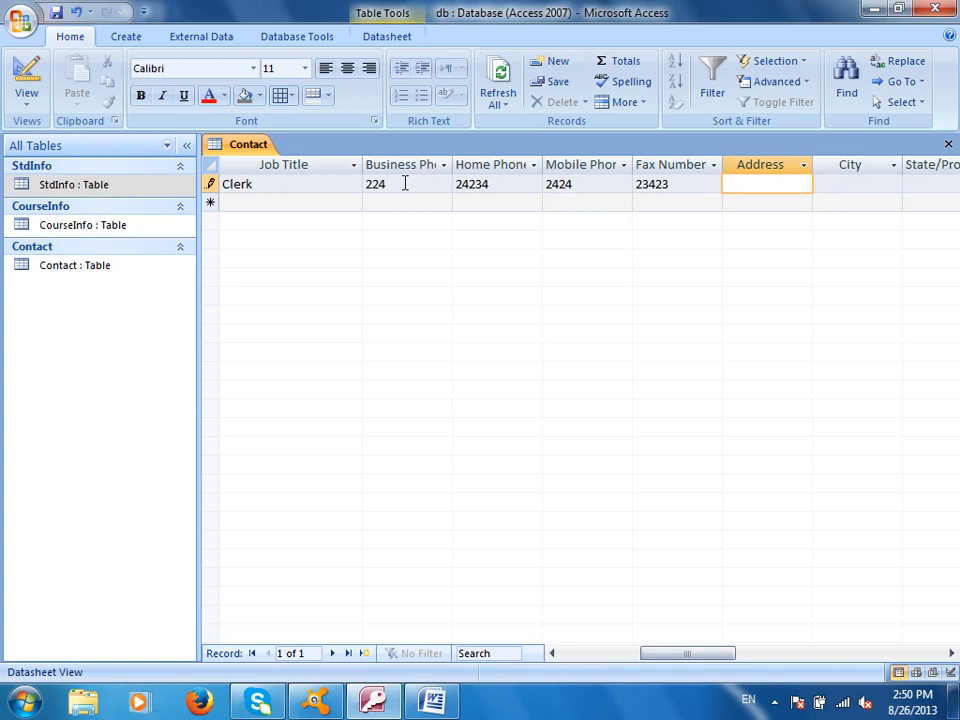
- In Design view, delete the Job Title through State/Province fields from Contact
left_click(29, 85)
left_click_drag(213, 275, 213, 405)
key("Delete")
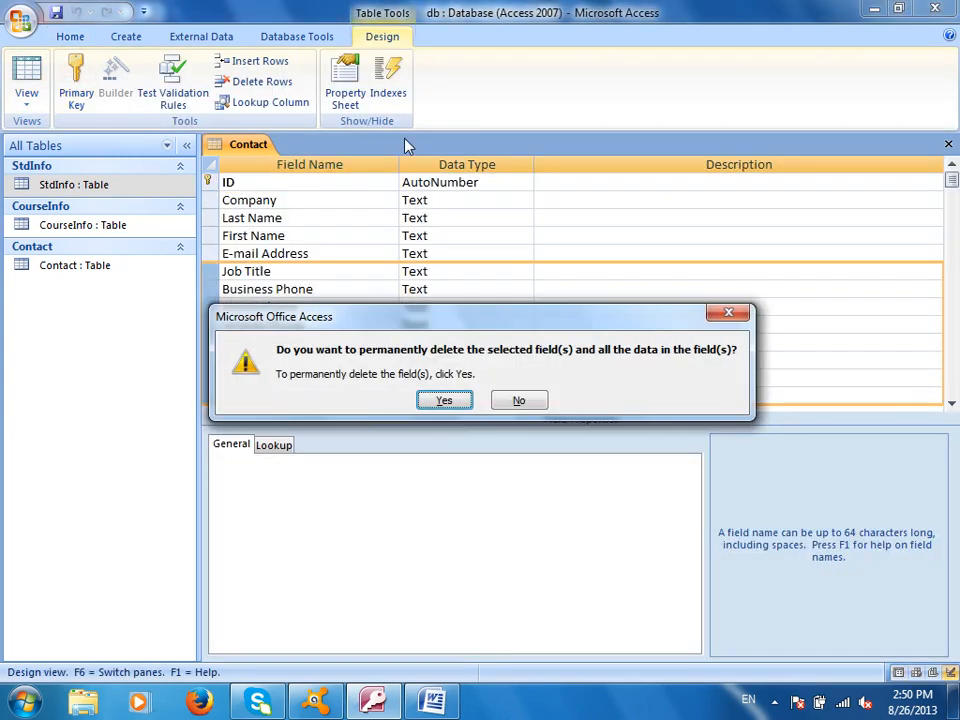
left_click(445, 401)
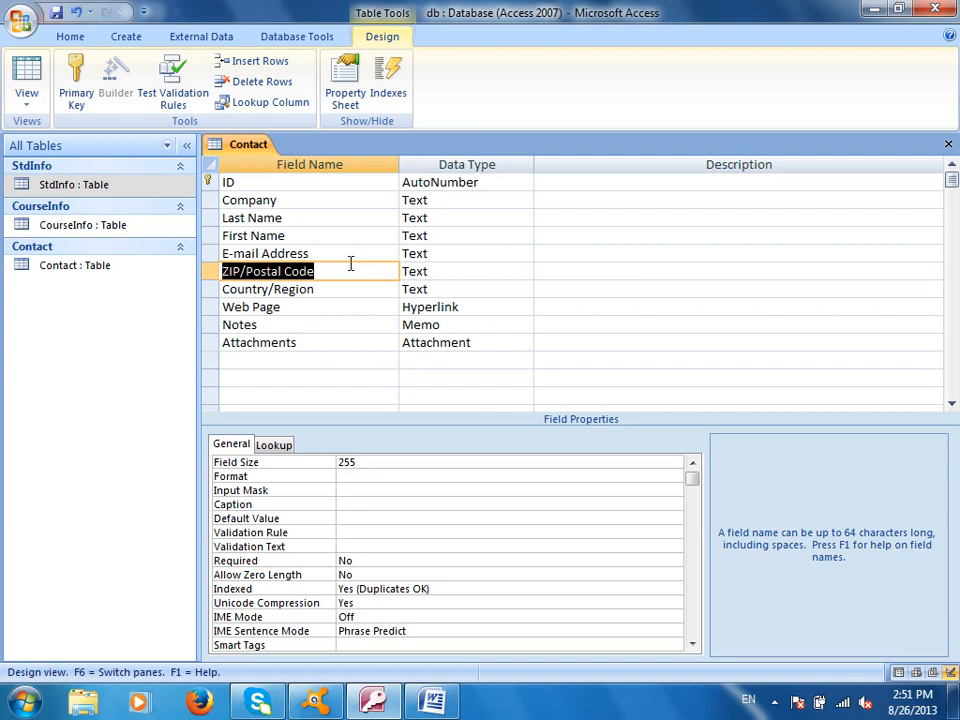
- Save the modified Contact table and close it
left_click(30, 85)
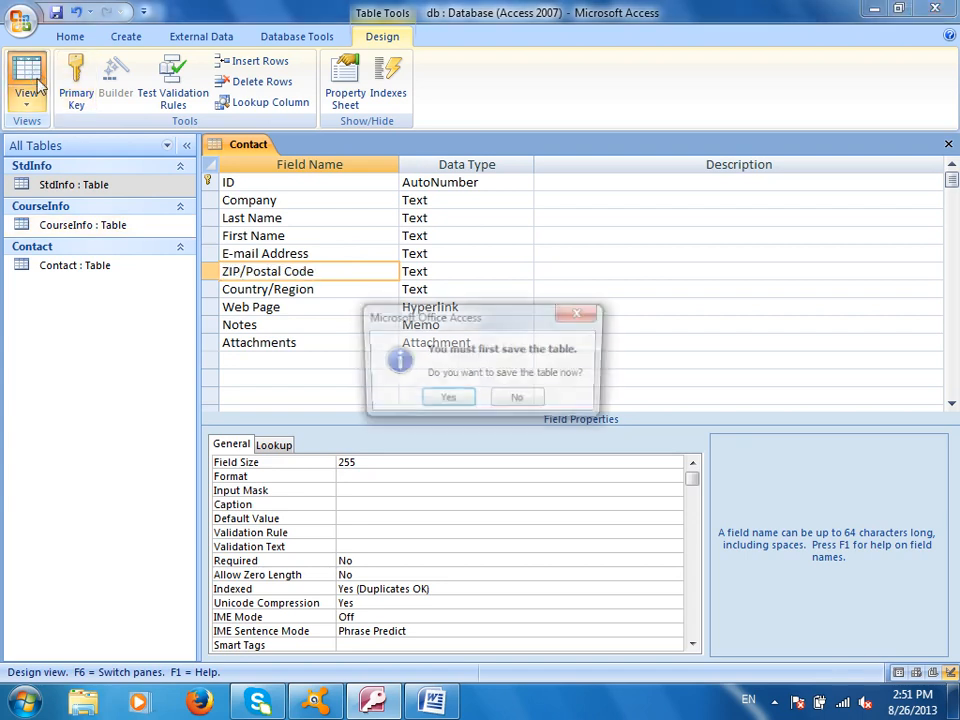
left_click(452, 399)
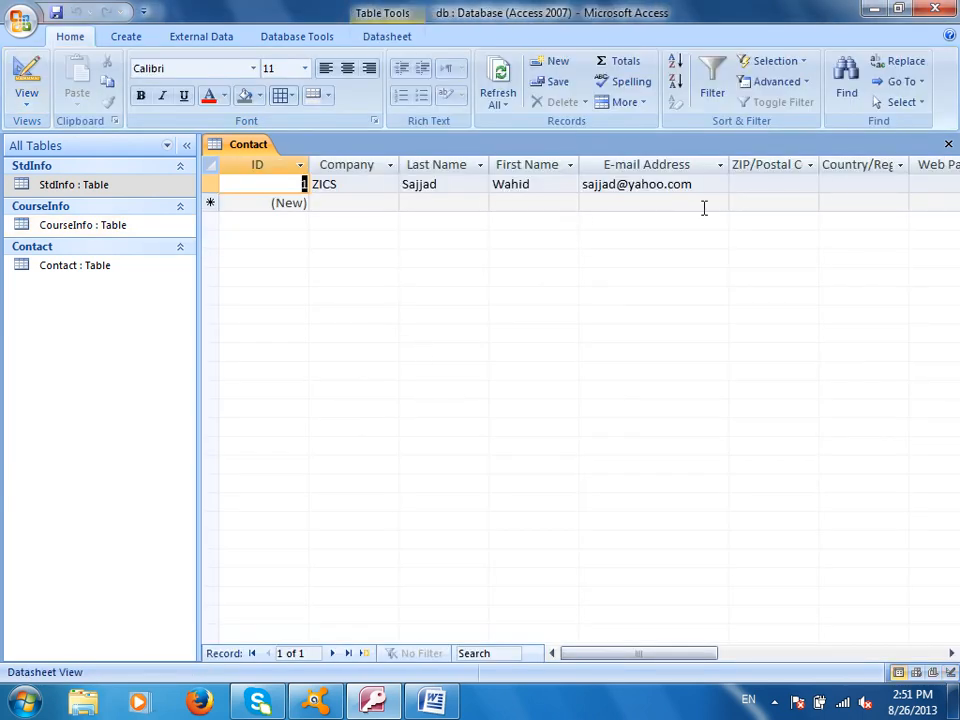
key("ctrl+w")
left_click(131, 37)
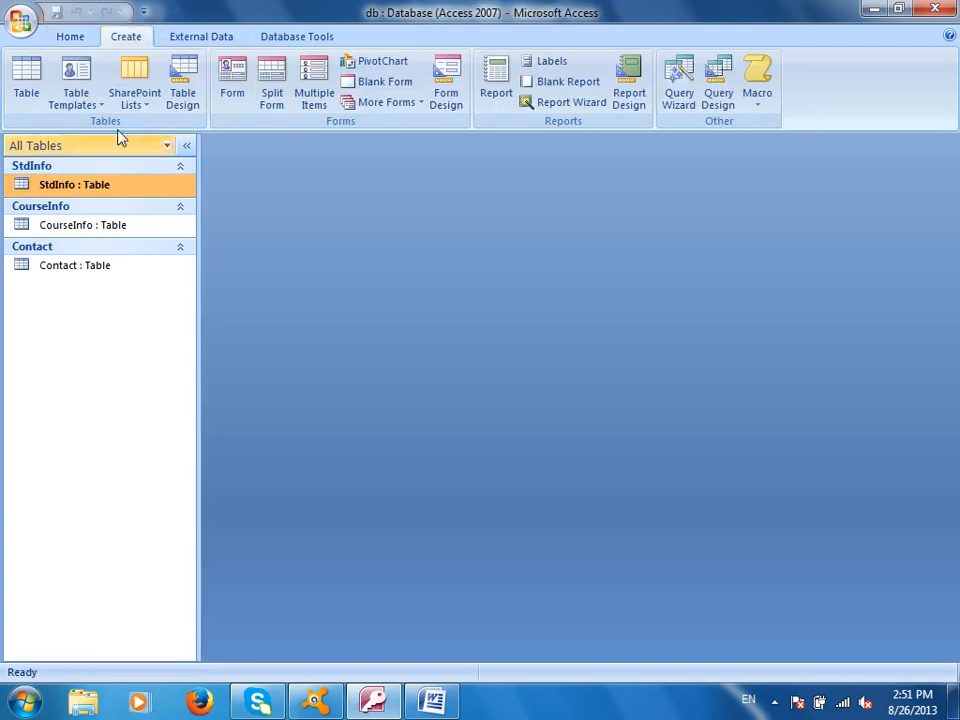
- Create a table from the Issues template and save it under the default name Table1
left_click(90, 86)
left_click(100, 220)
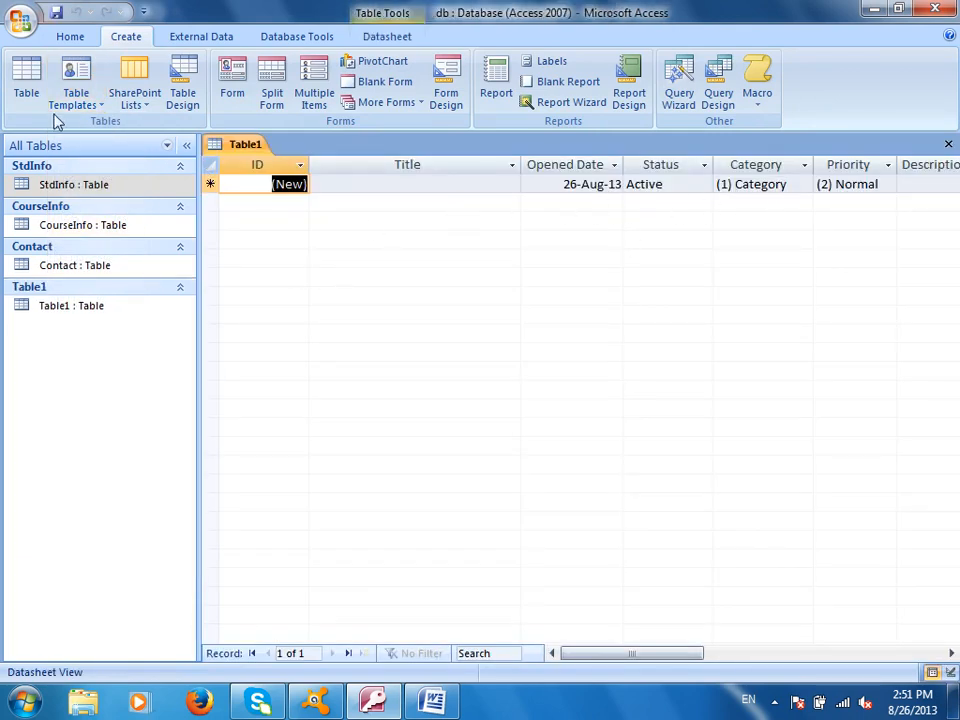
left_click(388, 37)
left_click(27, 85)
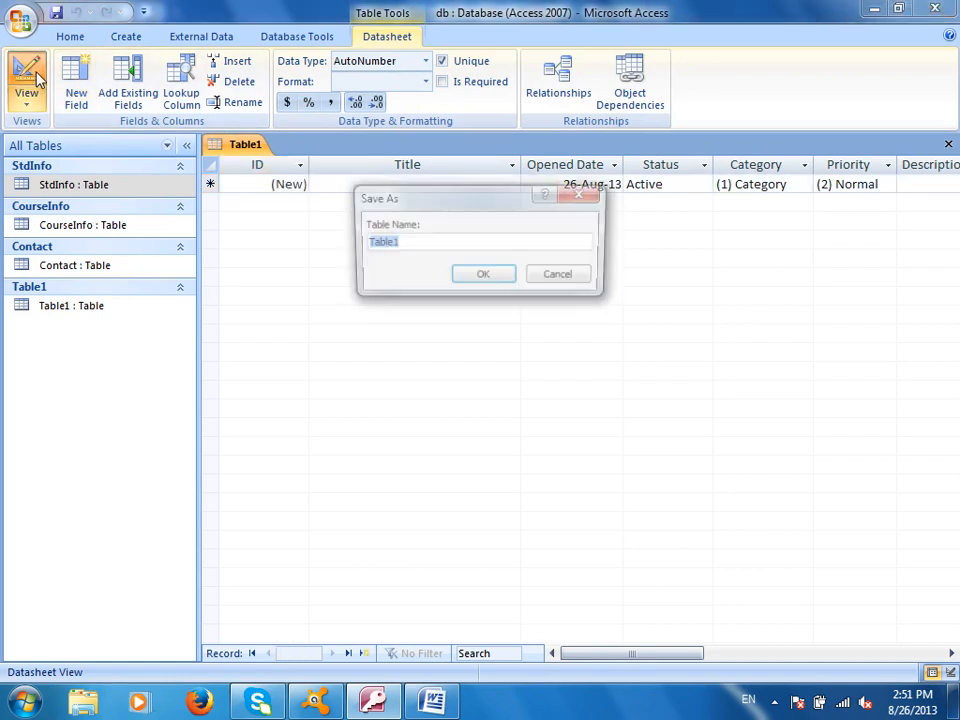
left_click(484, 279)
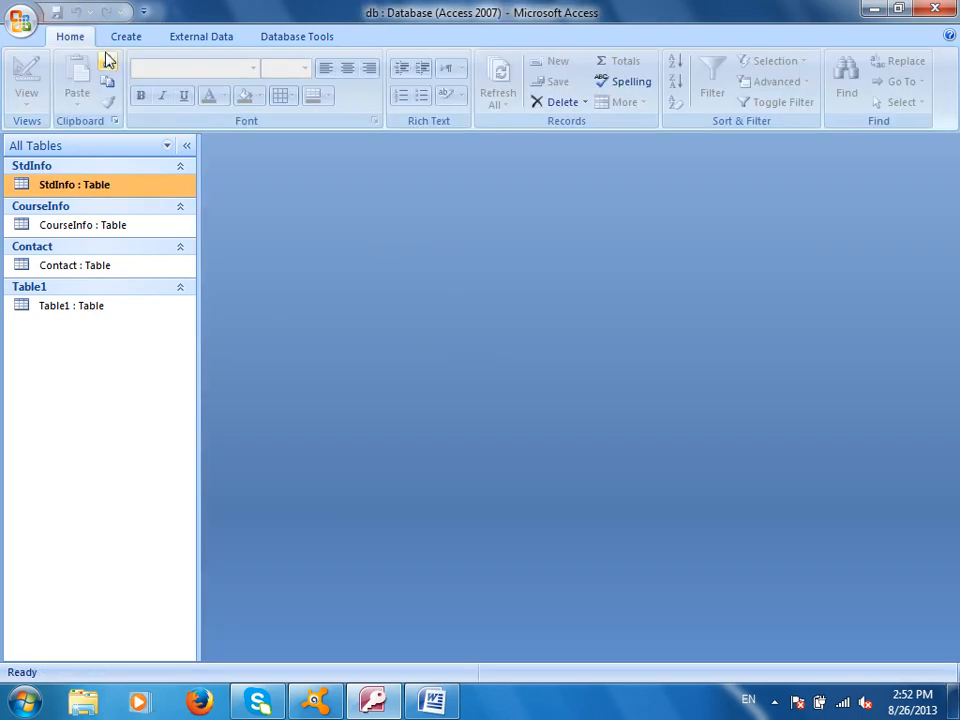
- Create a table from the Tasks template and enter the title 'Computer Notes'
left_click(124, 36)
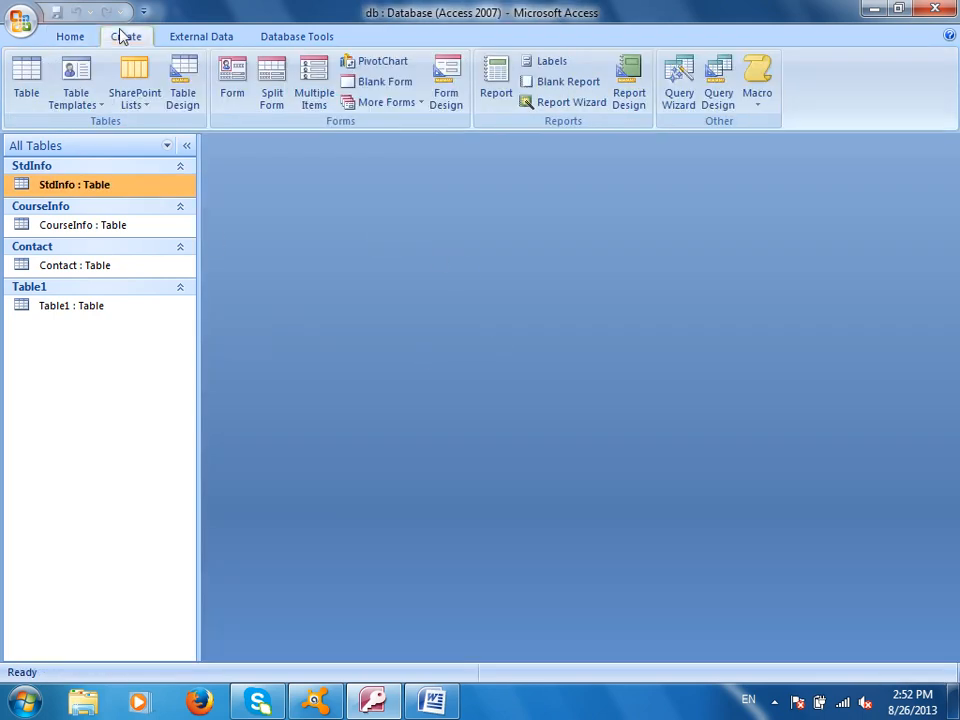
left_click(92, 104)
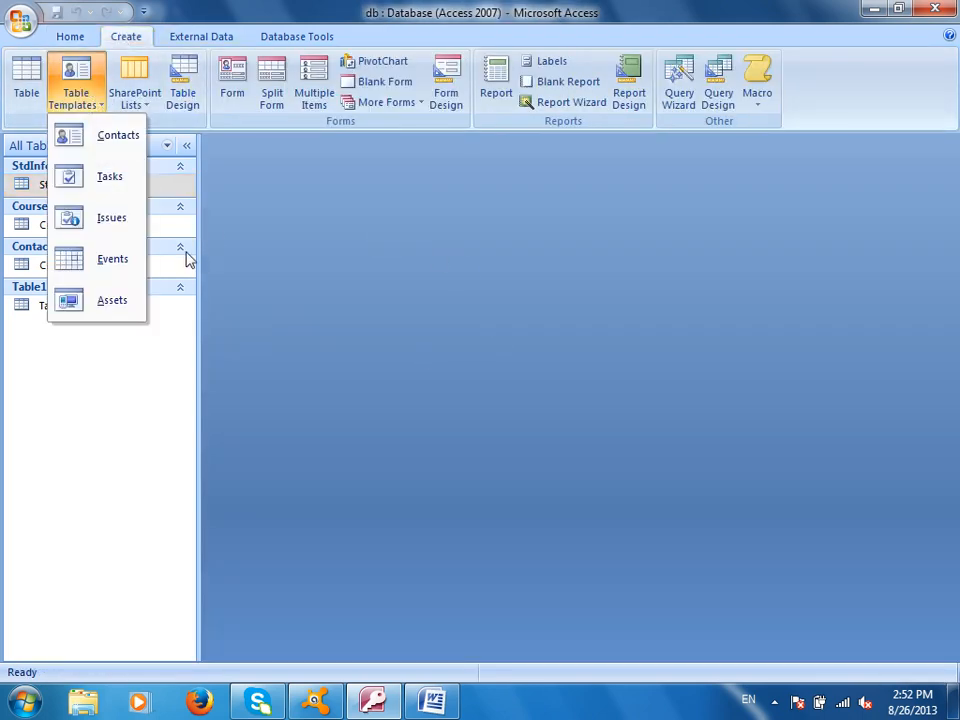
left_click(104, 178)
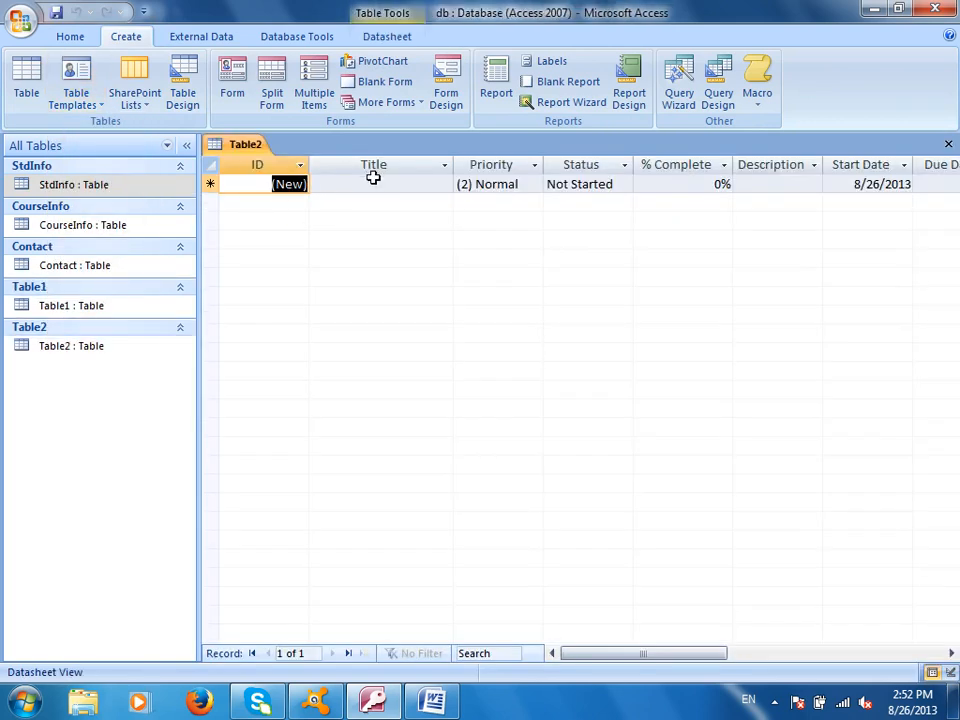
left_click(381, 184)
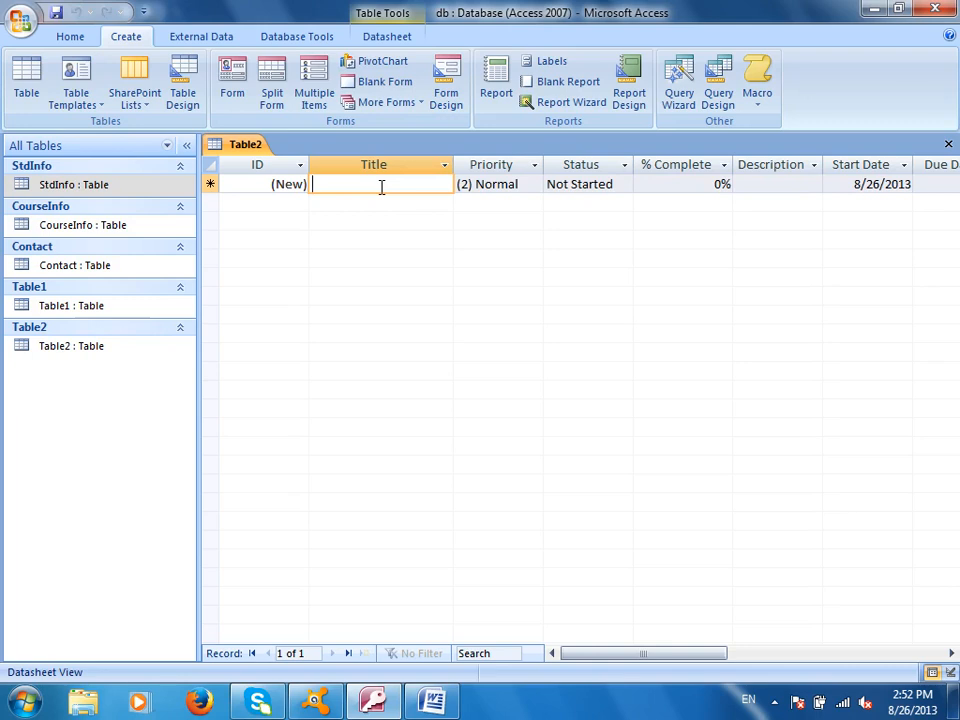
type("Computer Notes")
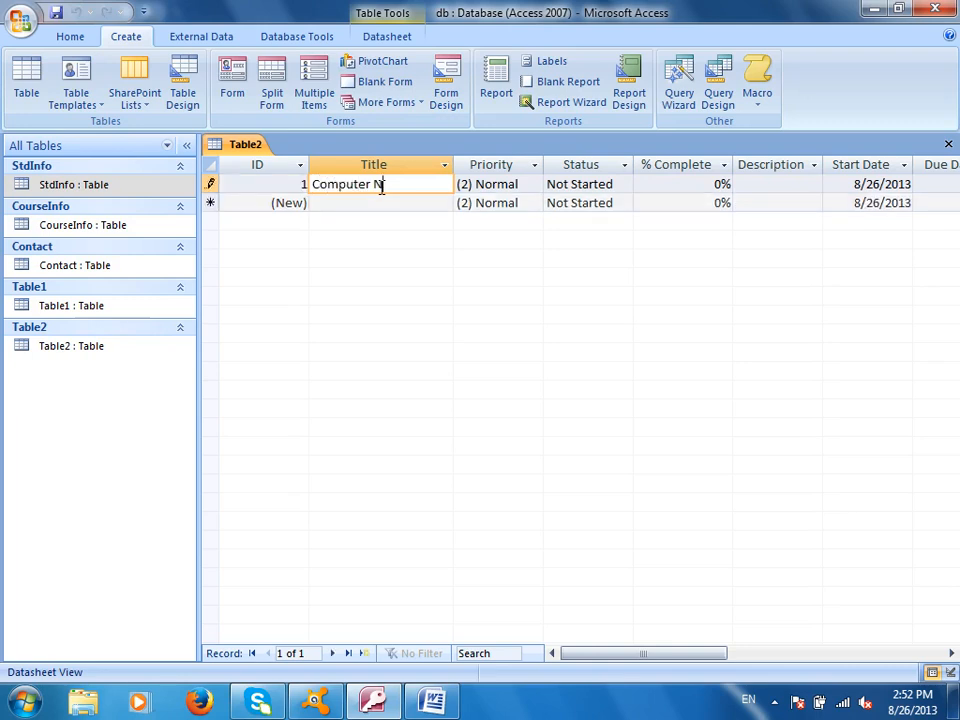
key("Tab")
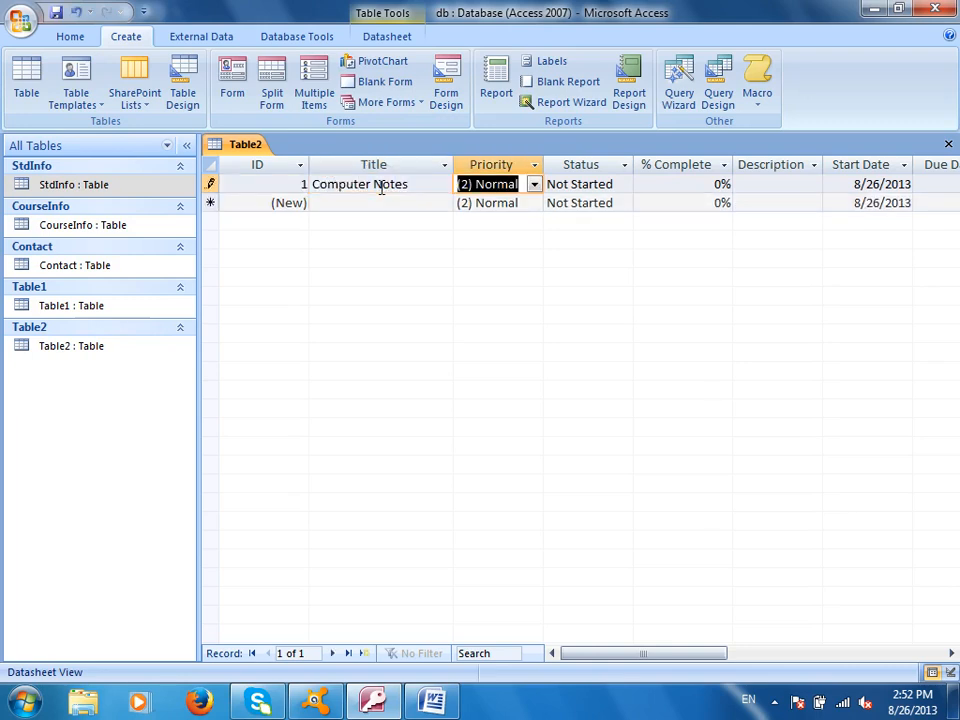
- Set the task's priority to High, status In Progress, and 40% complete
left_click(534, 184)
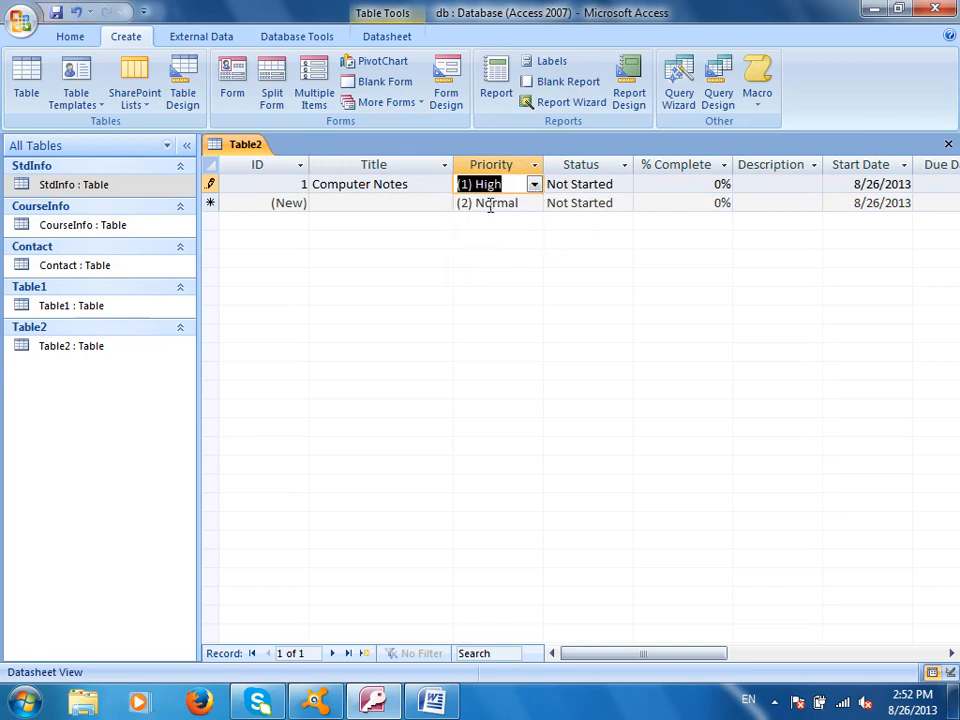
left_click(569, 185)
left_click(624, 185)
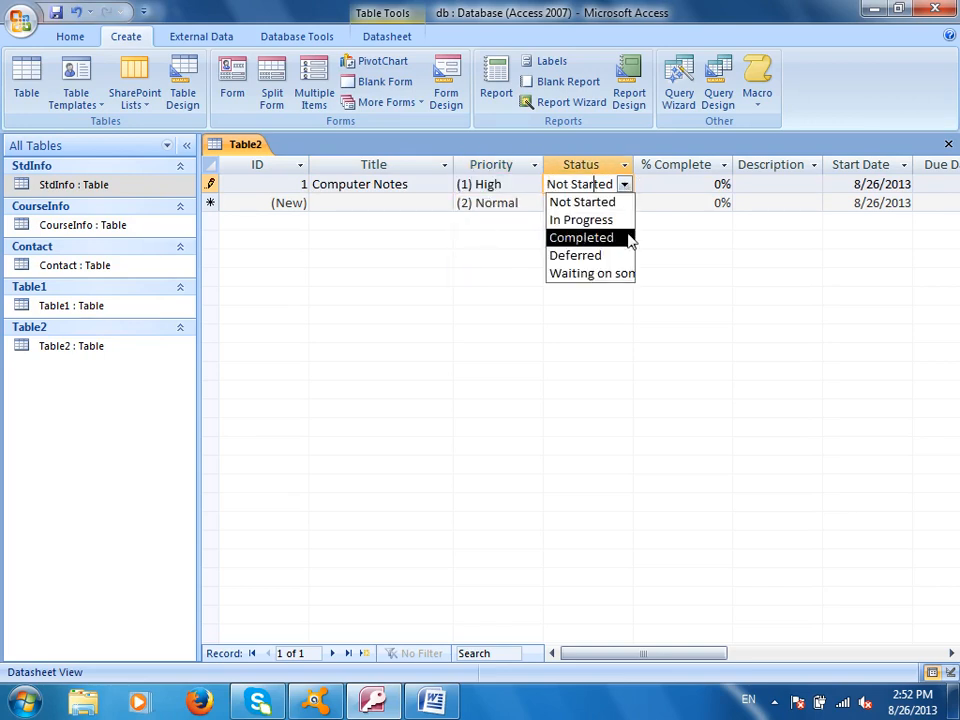
left_click(605, 221)
key("Tab")
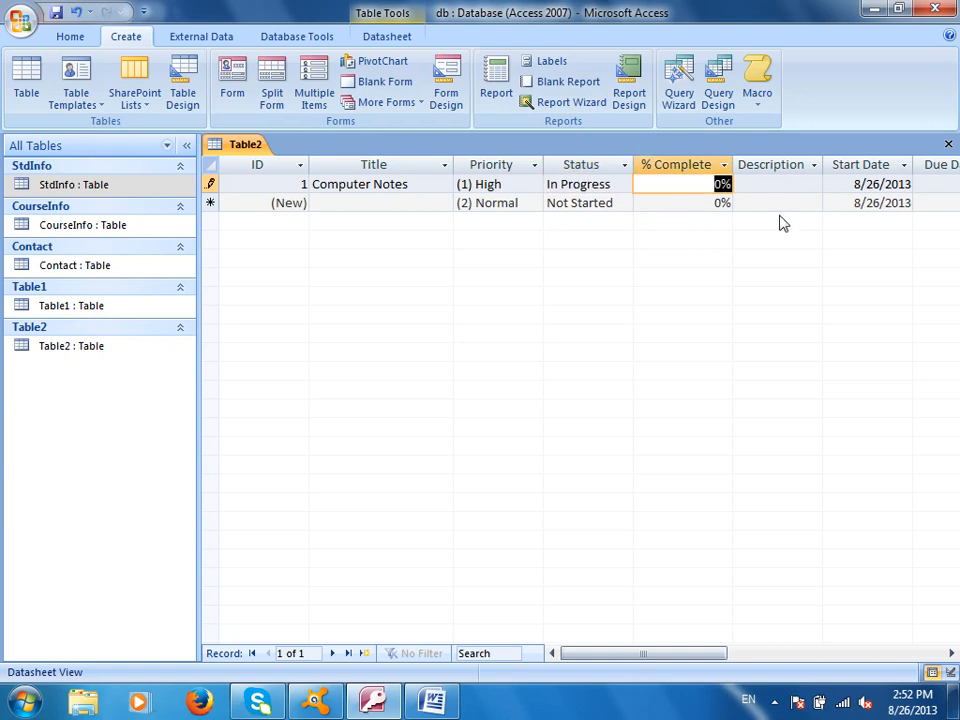
type("40")
key("Tab")
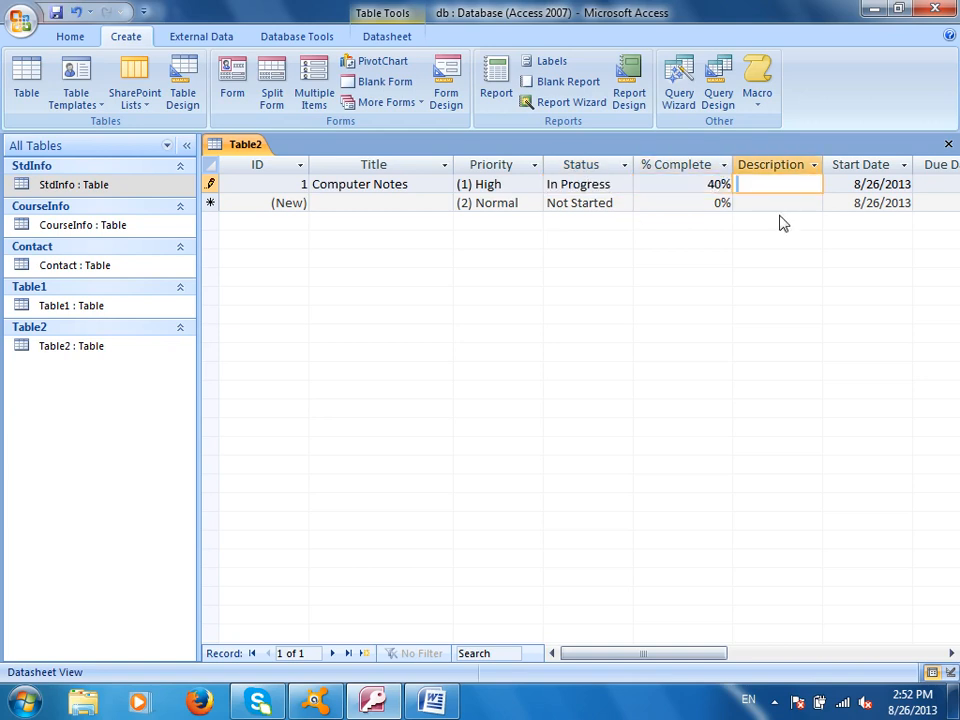
- Enter description 'Due to electricity woe workd is done 40%' and due date 8/28/2013
type("Due to electricty")
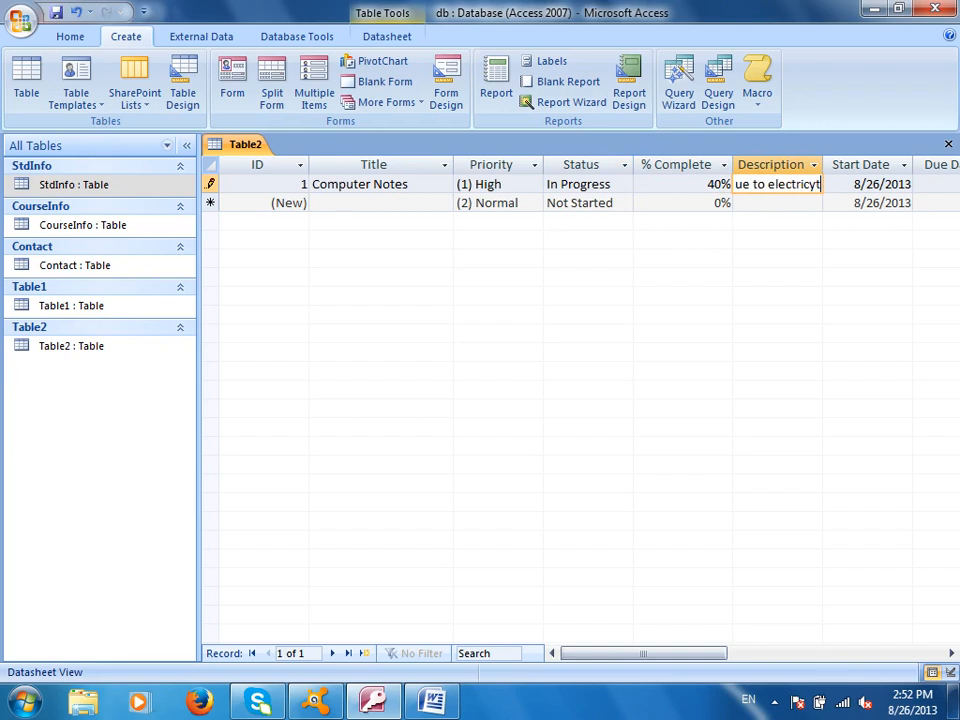
key("BackSpace")
key("BackSpace")
type("ity woe workd")
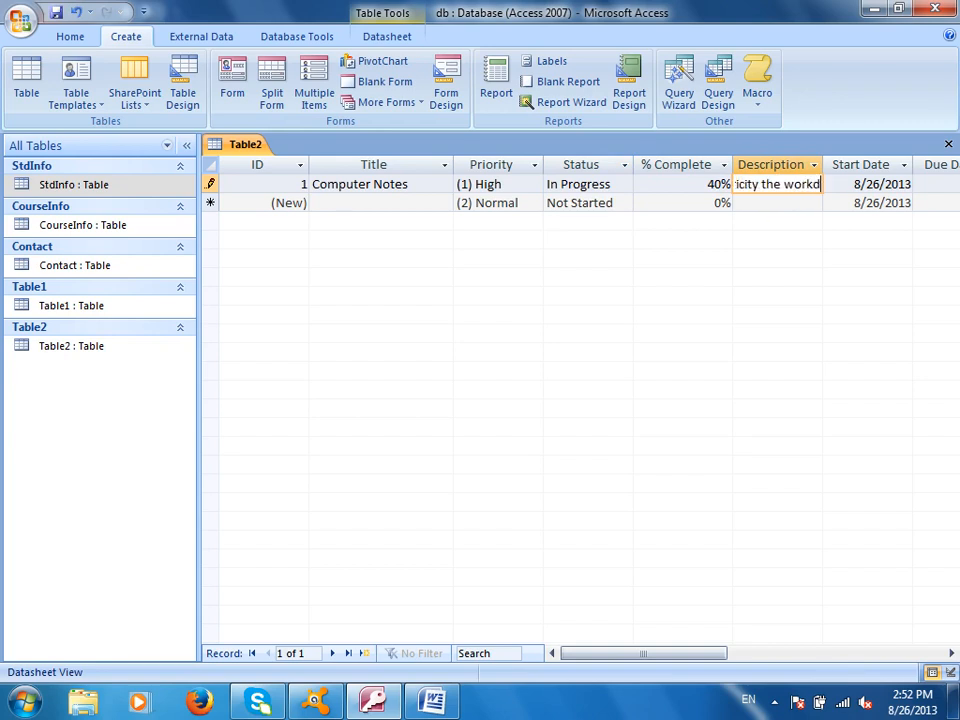
type(" is done 40%")
key("Tab")
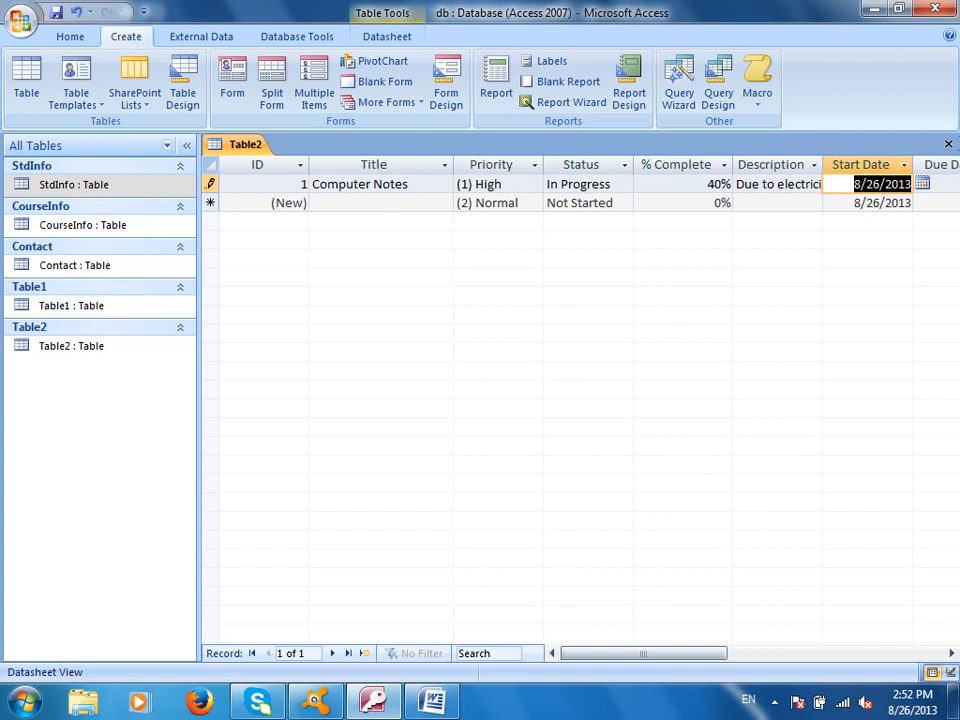
left_click_drag(651, 653, 700, 653)
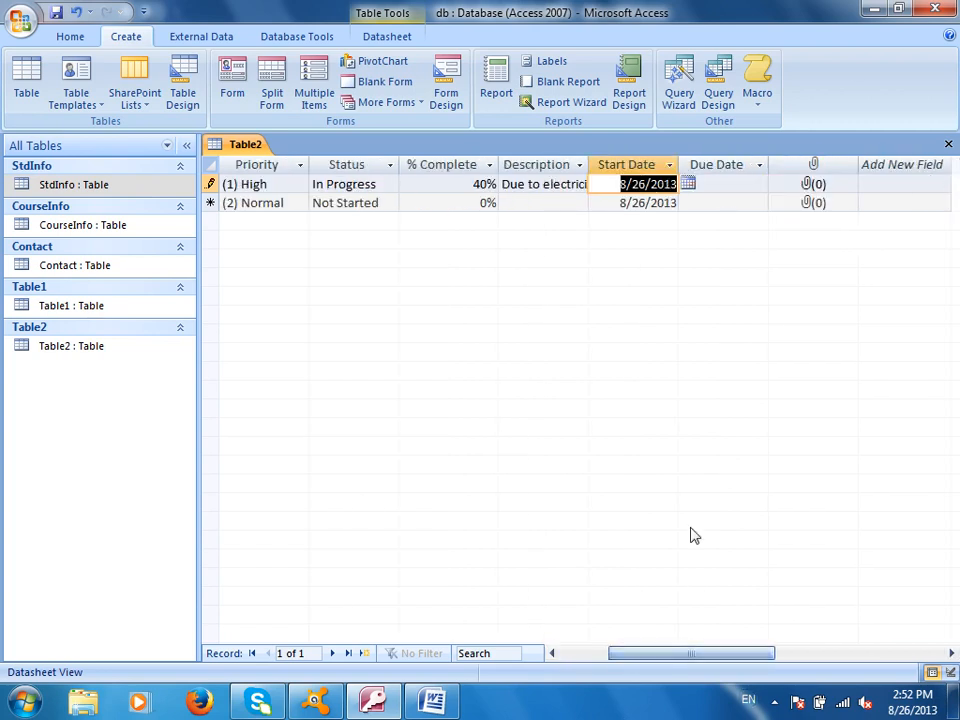
left_click(735, 184)
left_click(777, 184)
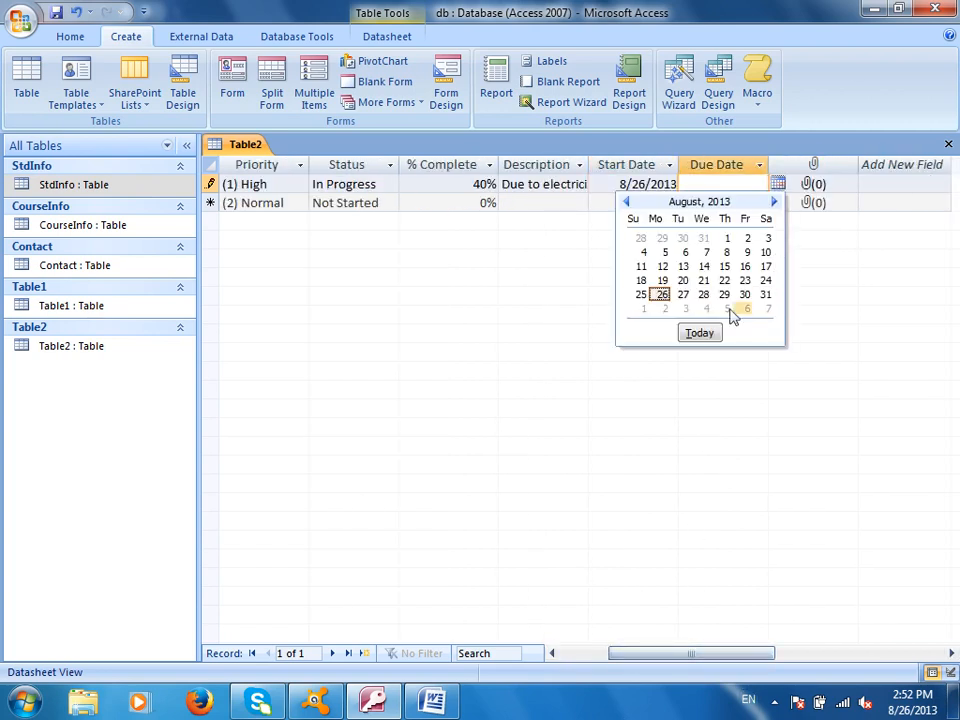
left_click(703, 294)
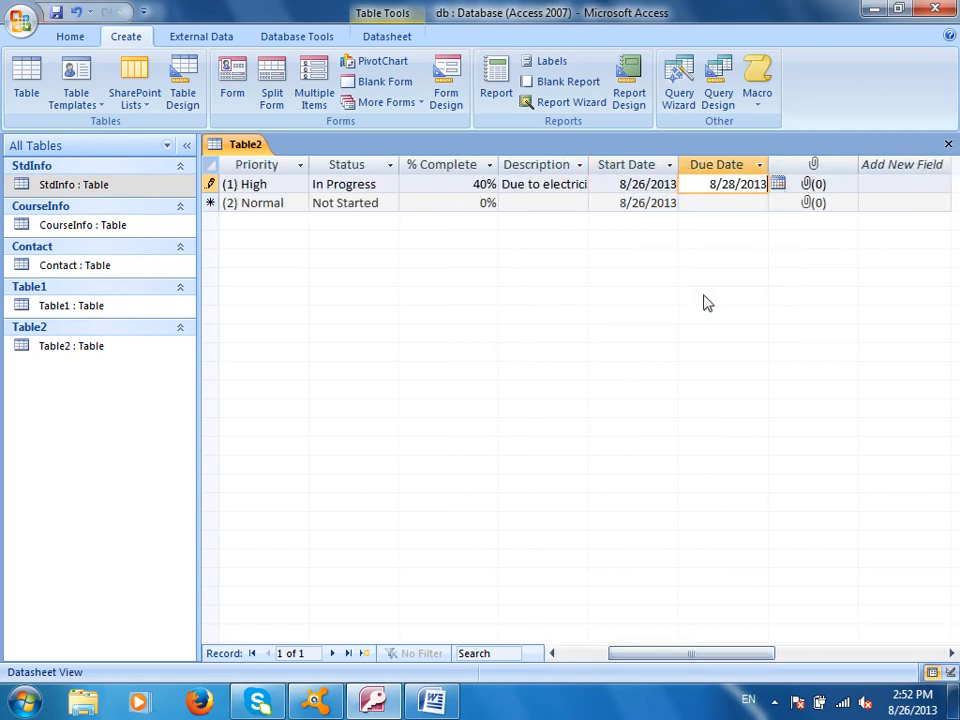
- Open Manage Attachments for the task's attachment field
left_click(835, 190)
right_click(835, 190)
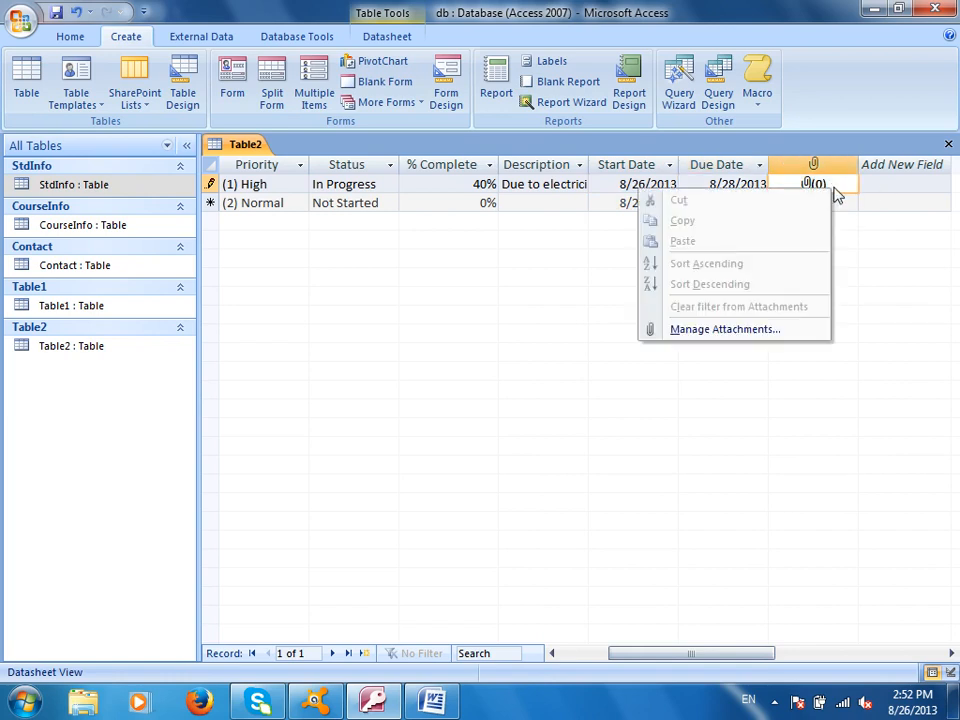
left_click(725, 329)
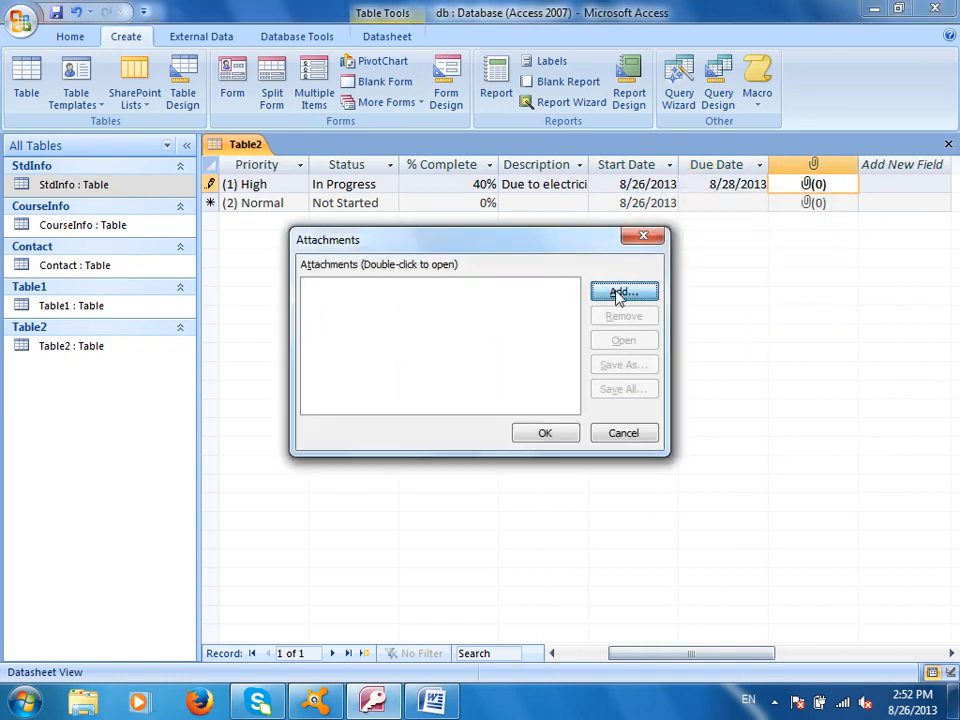
- Close the attachment manager without adding a file and scroll the datasheet back left
left_click(618, 293)
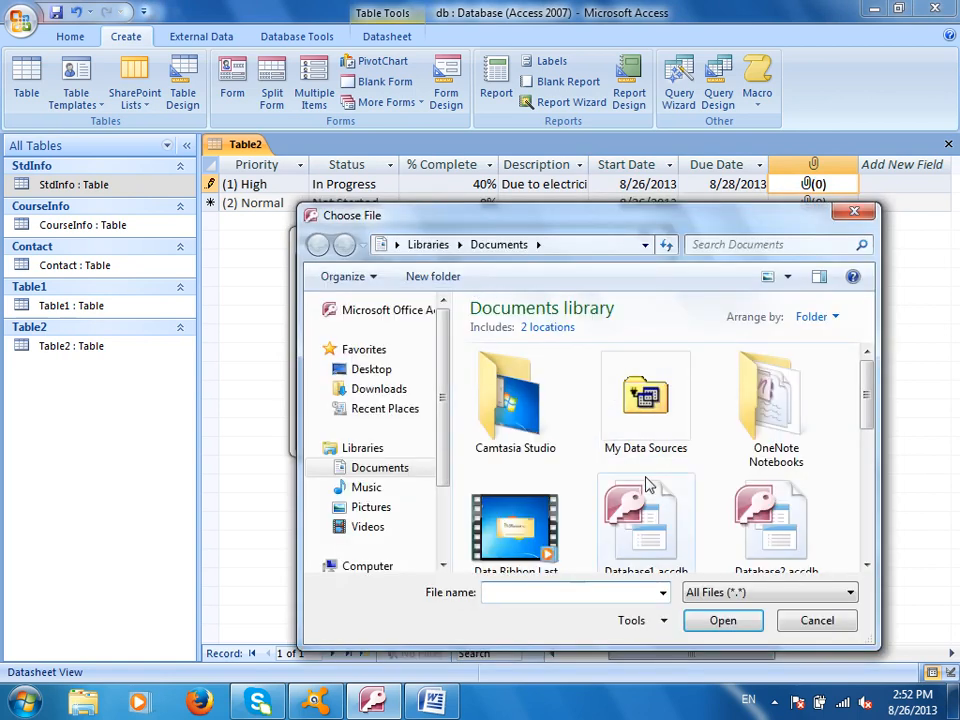
left_click(829, 626)
left_click(630, 440)
left_click_drag(703, 658, 591, 660)
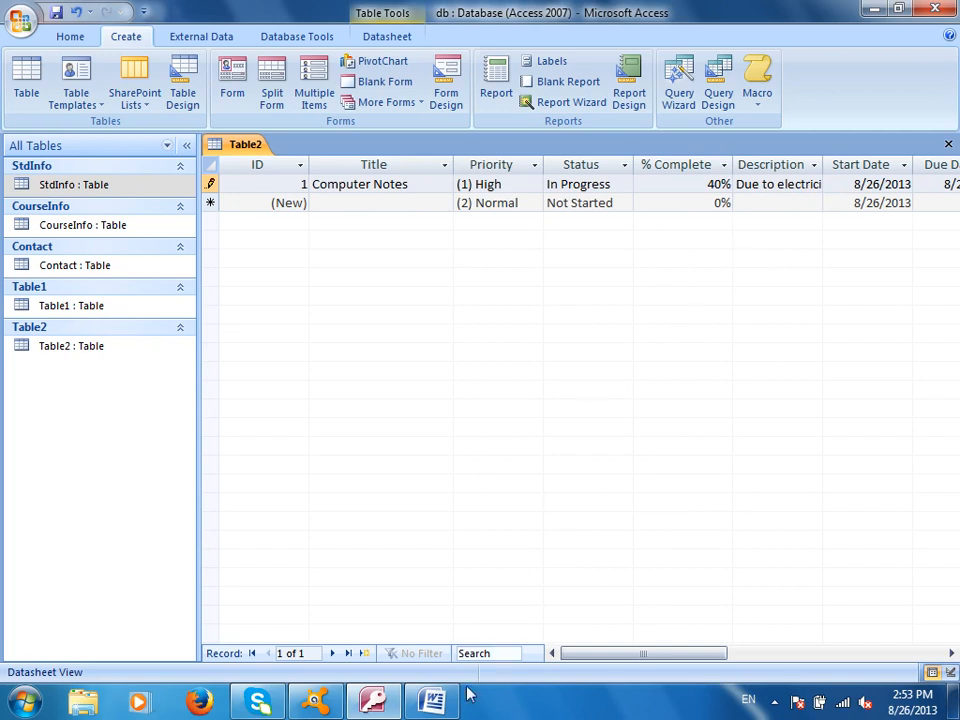
- In the Word notes add 'Task Table (Entity)', 'Class Entity =?' and 'Templates Microsoft access', then return to Access
key("alt+Tab")
type("Task")
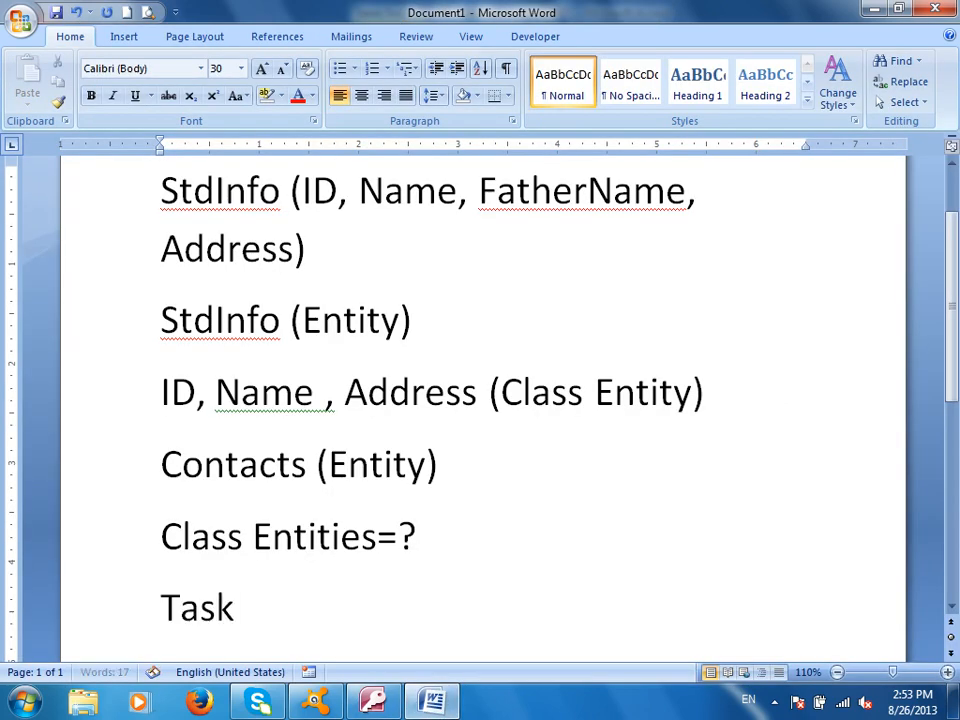
type(" Table (")
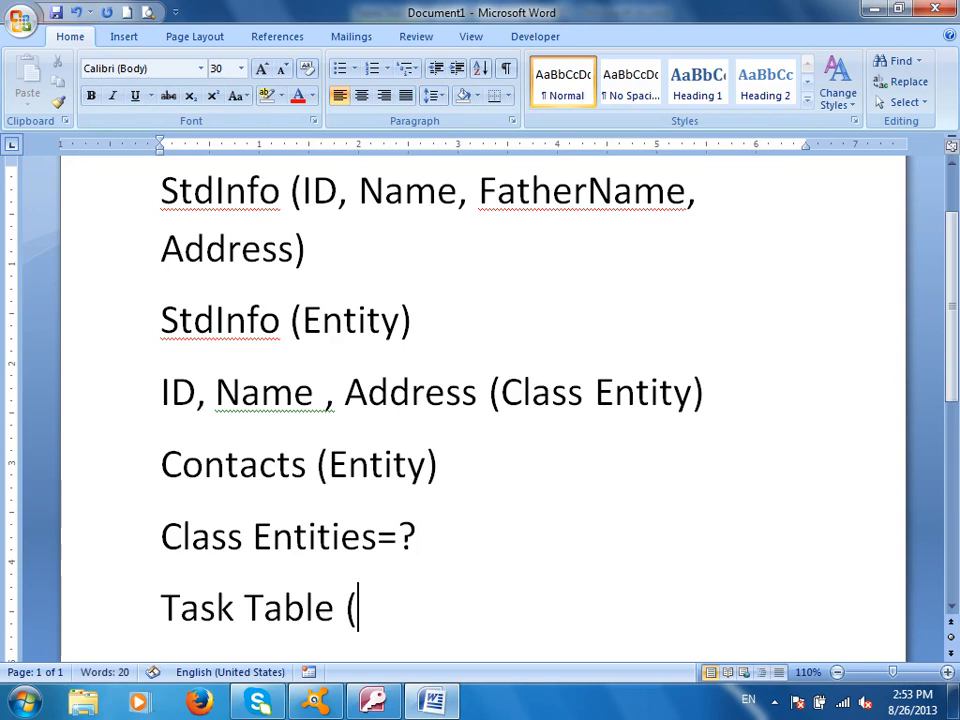
type("Entity)")
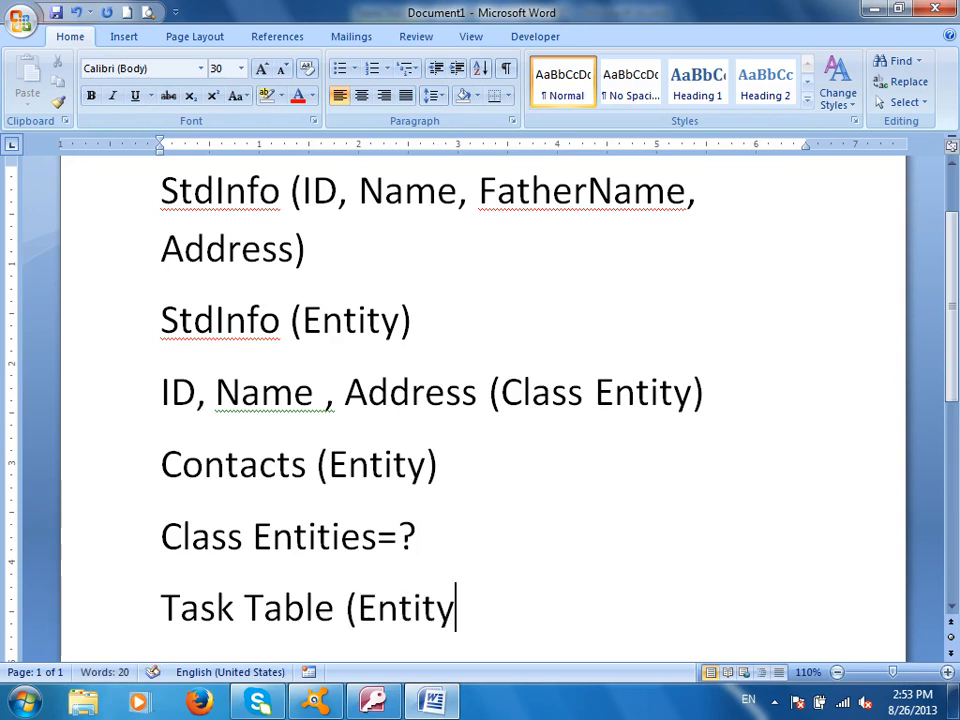
key("Return")
type("Class Entity =?")
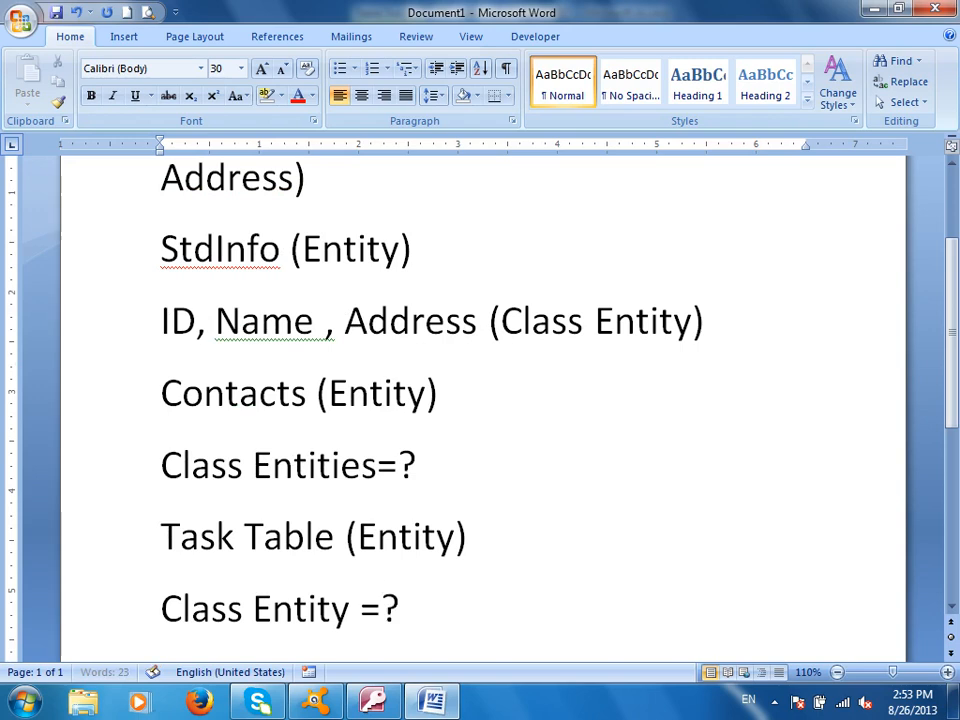
key("Return")
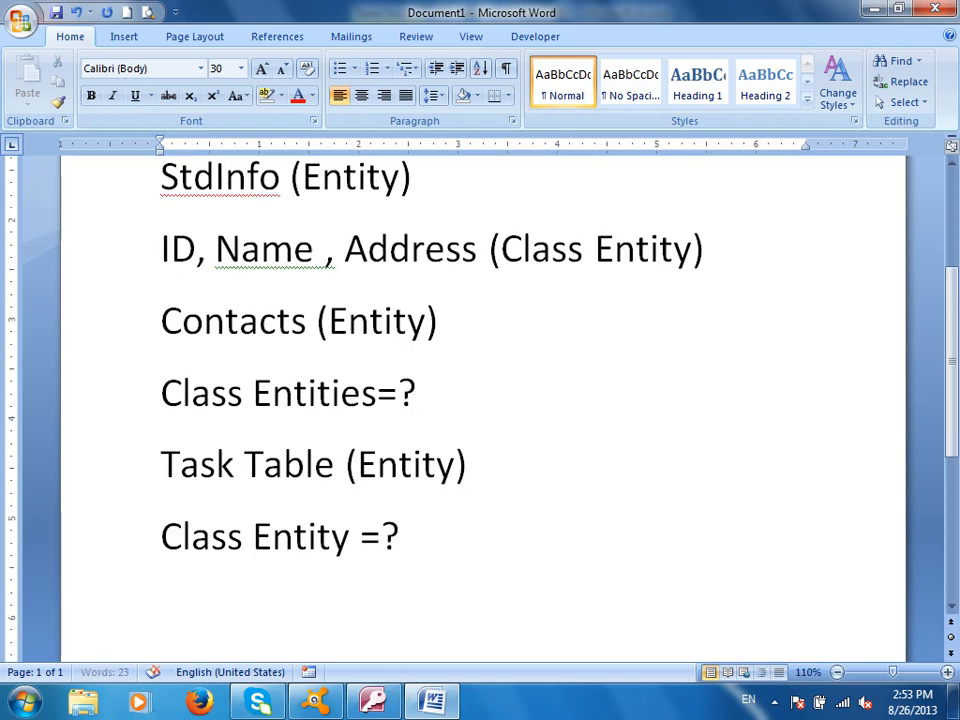
type("Tem")
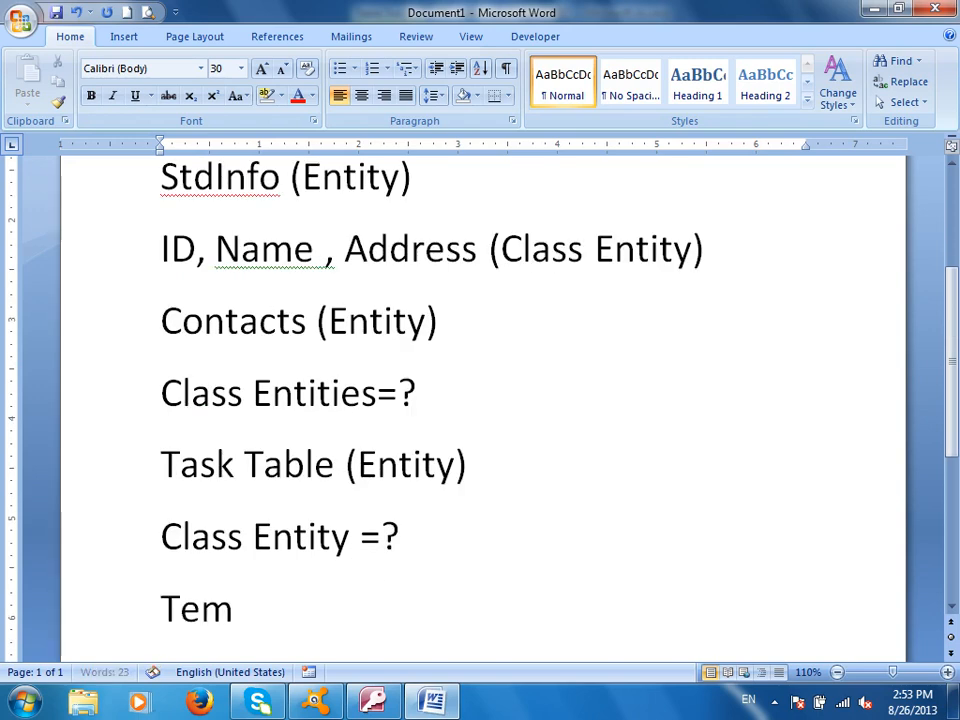
type("plates Micrsooft")
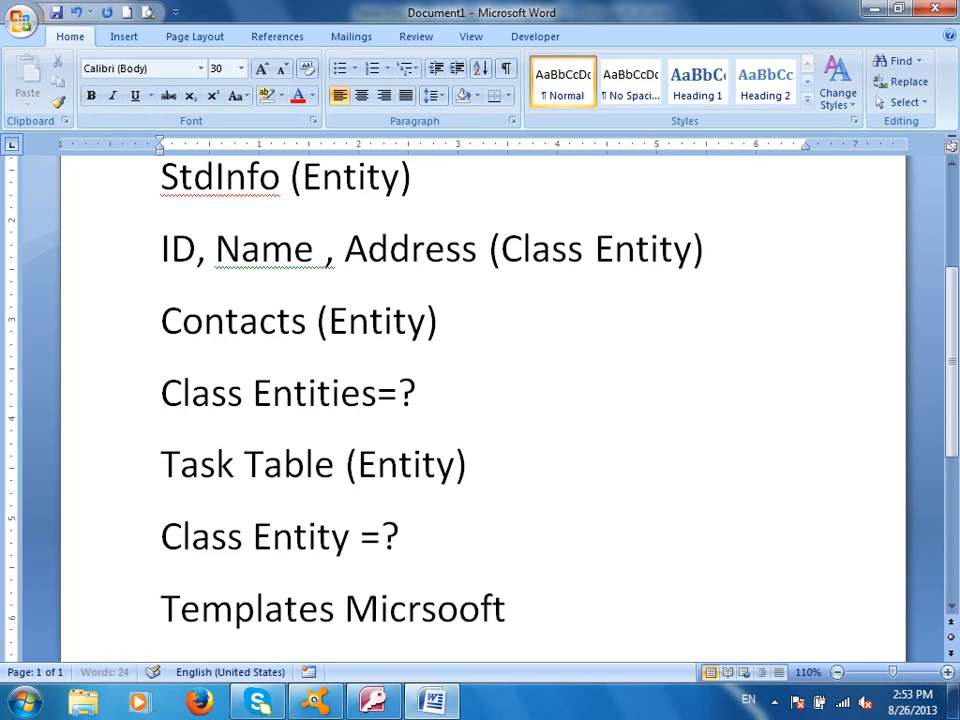
key("BackSpace")
key("BackSpace")
key("BackSpace")
key("BackSpace")
key("BackSpace")
type("osoft access")
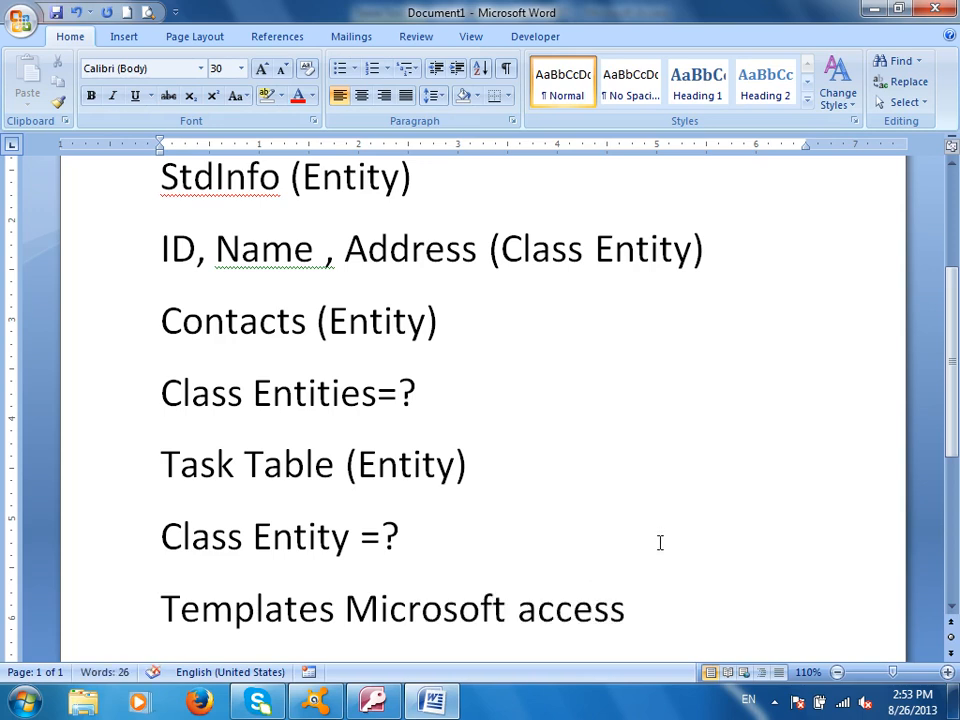
key("alt+Tab")
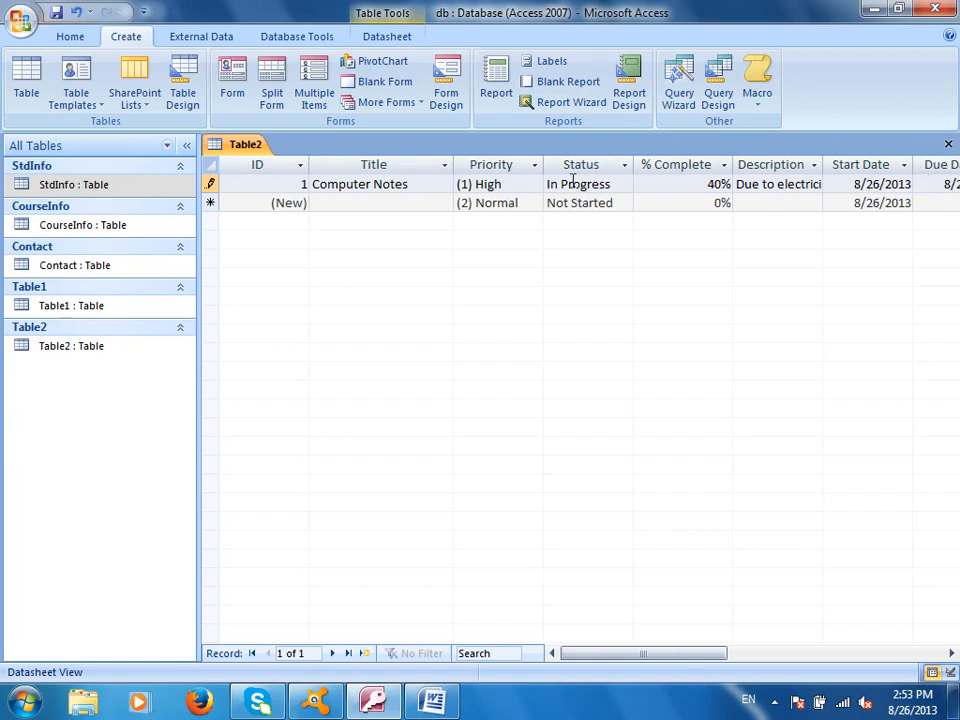
- Close Table2 without saving its changes and start a new blank table
left_click(622, 92)
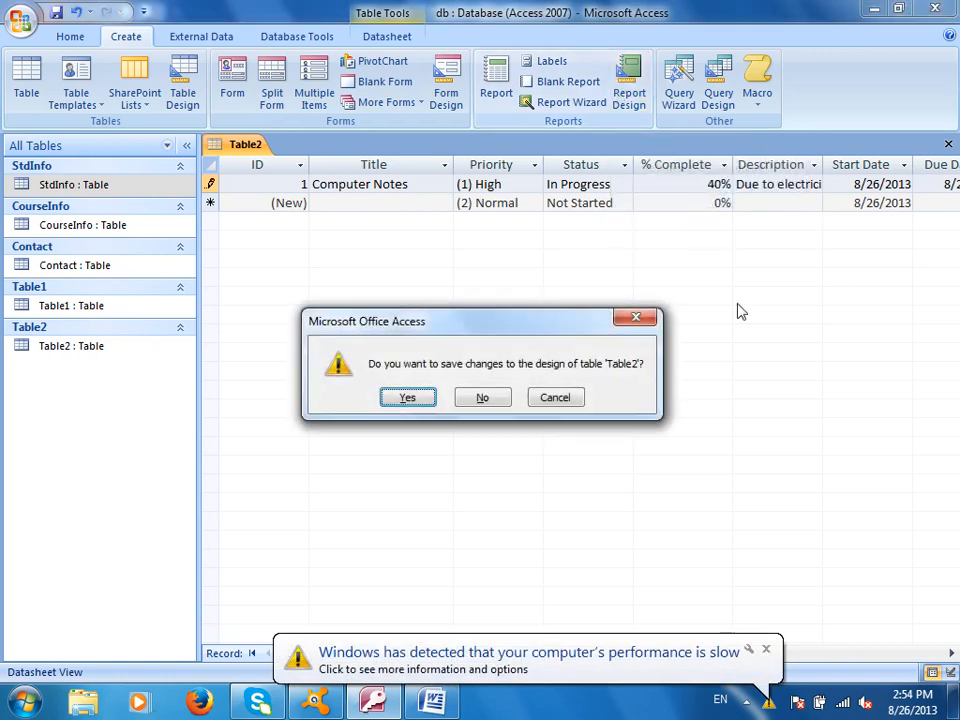
left_click(481, 399)
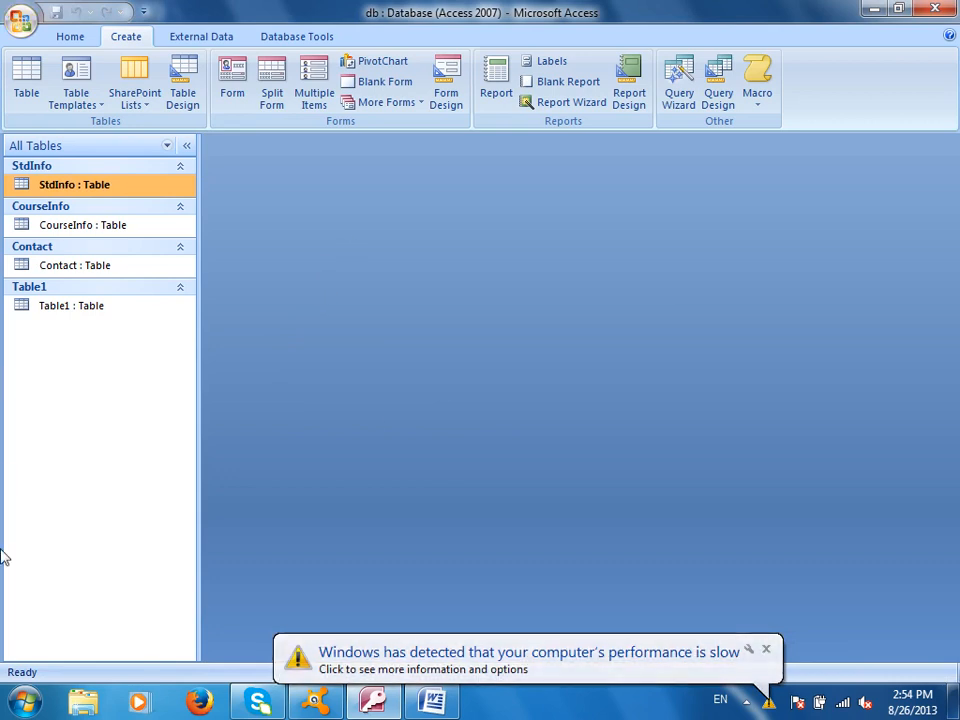
left_click(36, 92)
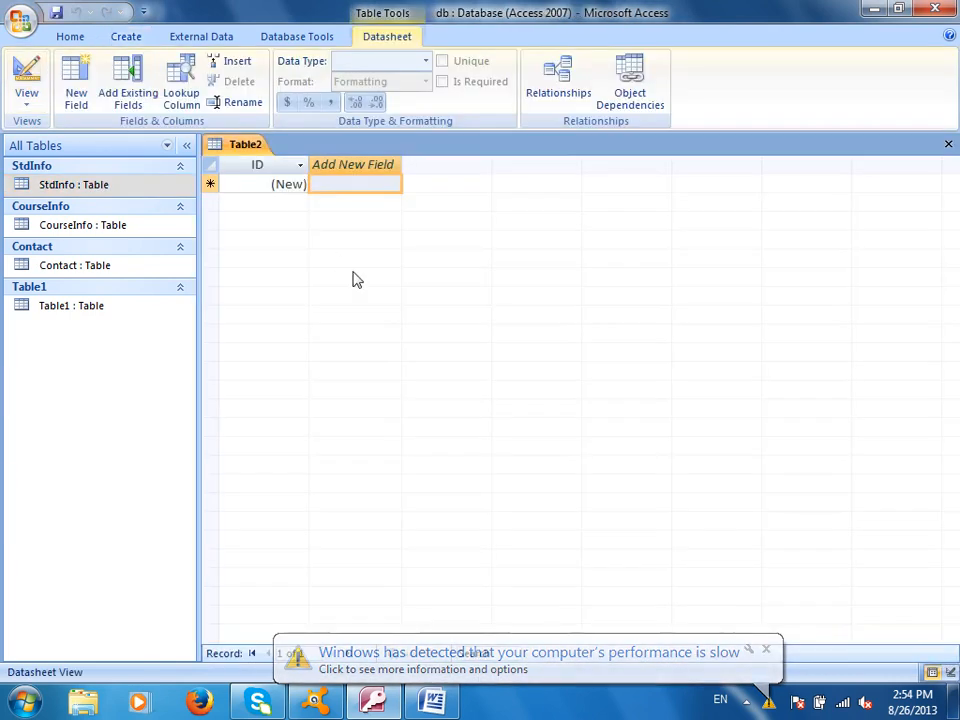
- Add a first field named StdName and keep it as a Text field
double_click(364, 165)
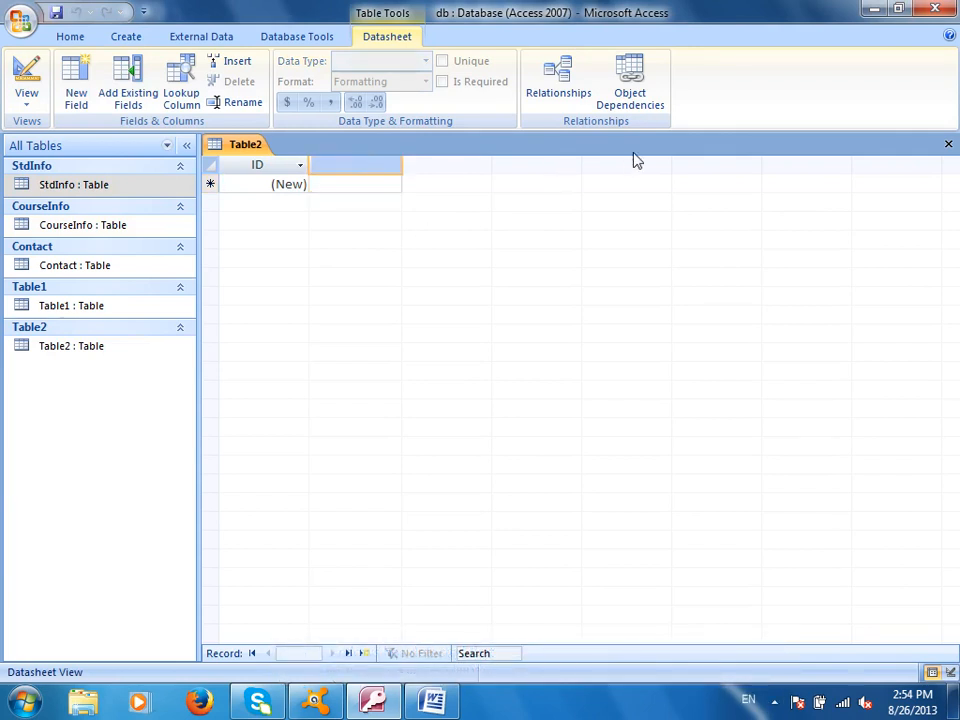
type("StdName")
key("Return")
left_click(355, 183)
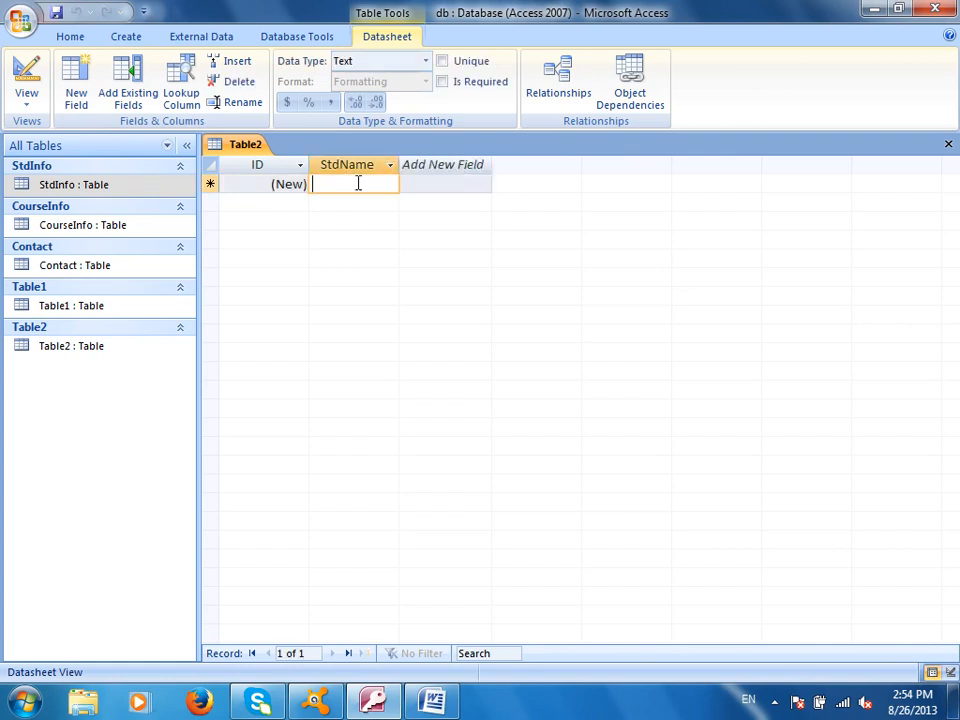
left_click(367, 61)
left_click(426, 61)
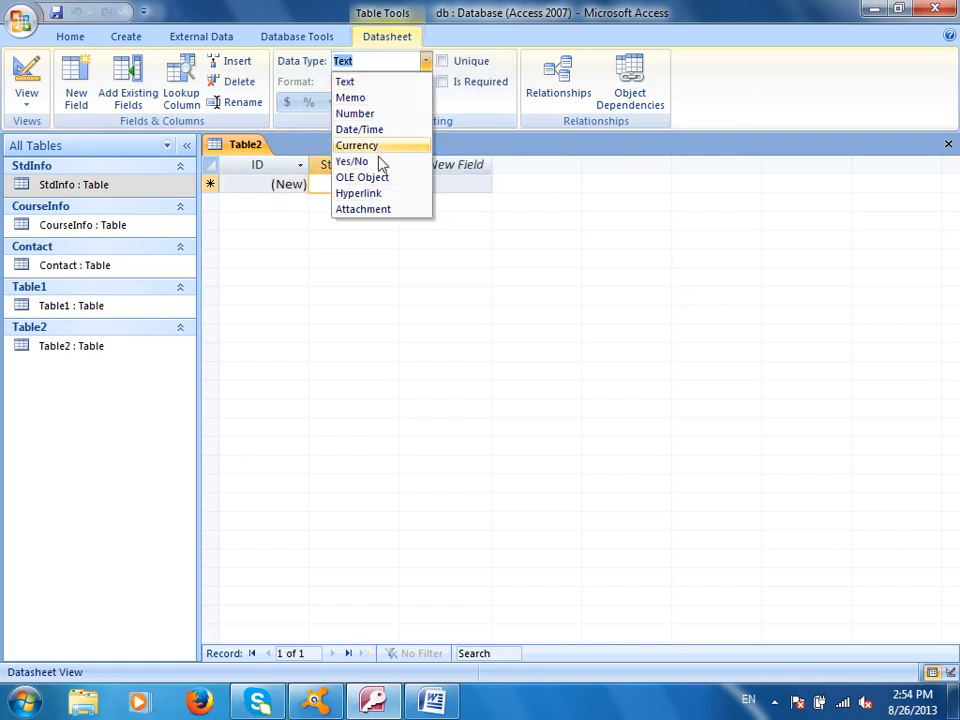
left_click(445, 183)
left_click(448, 162)
left_click(450, 161)
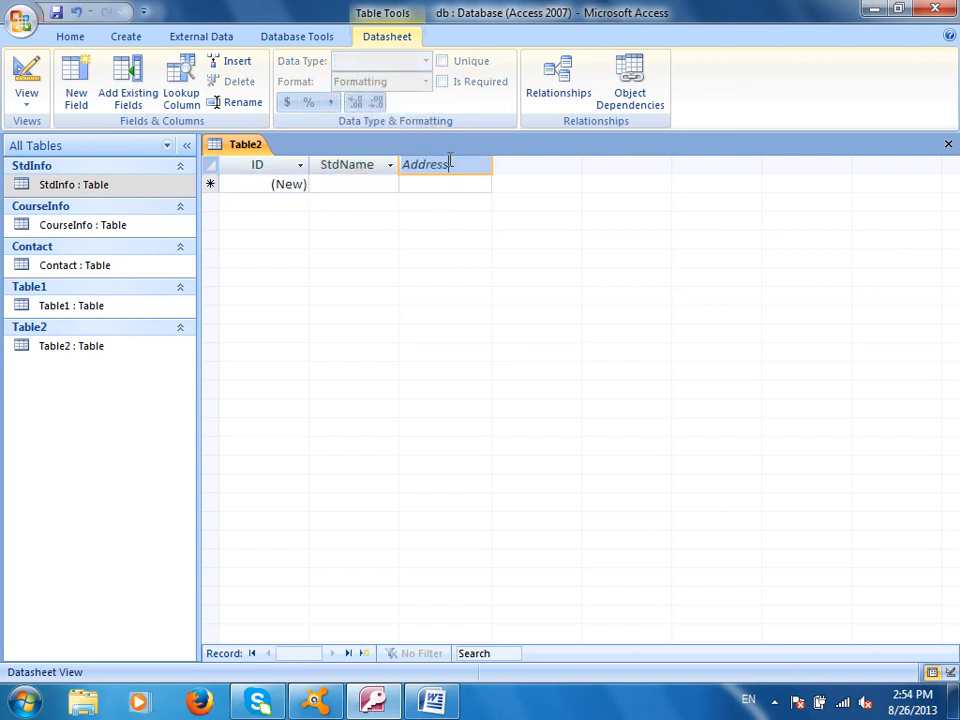
- Add the Address, Phone and Country fields
type("Address")
key("Tab")
type("Phone")
key("Tab")
type("Country")
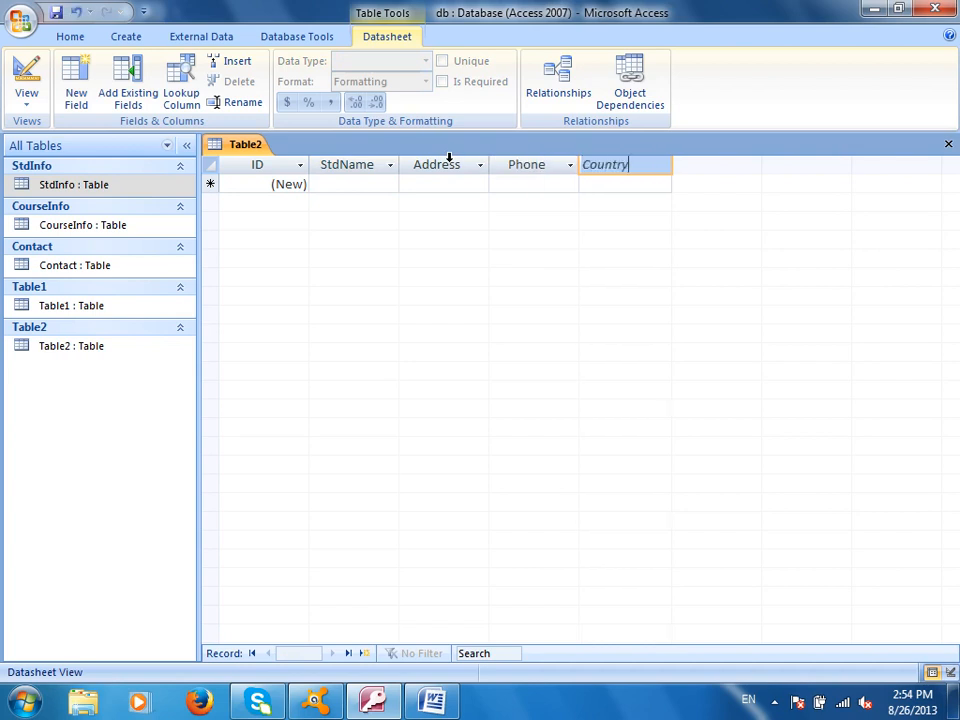
key("Tab")
- Make Address a Memo field and Phone a Number field, keep Country as Text, then save
left_click(609, 182)
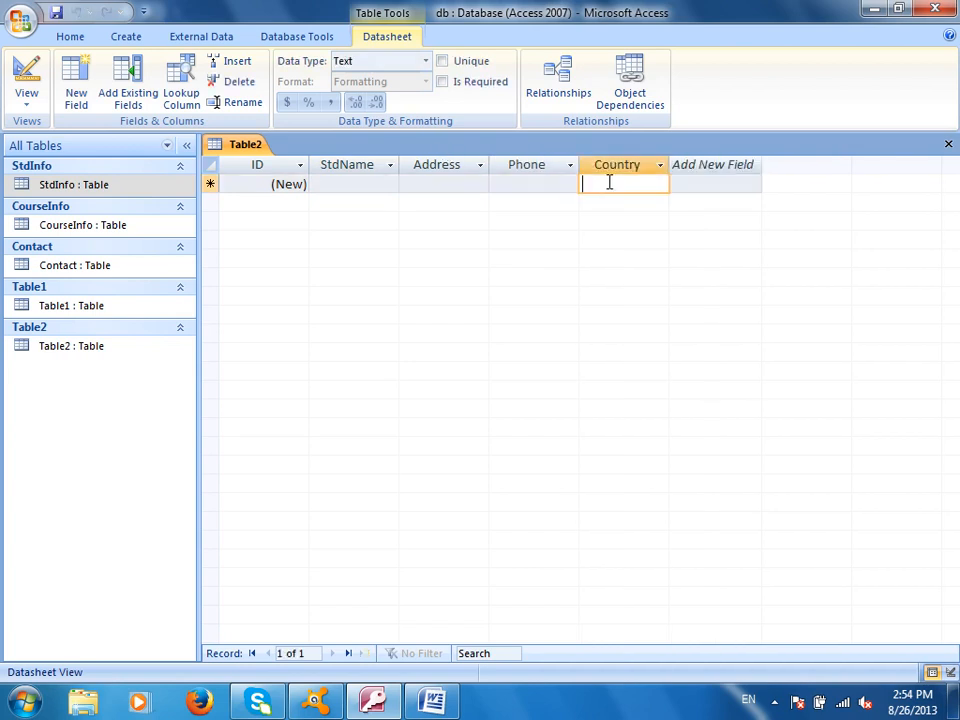
left_click(452, 186)
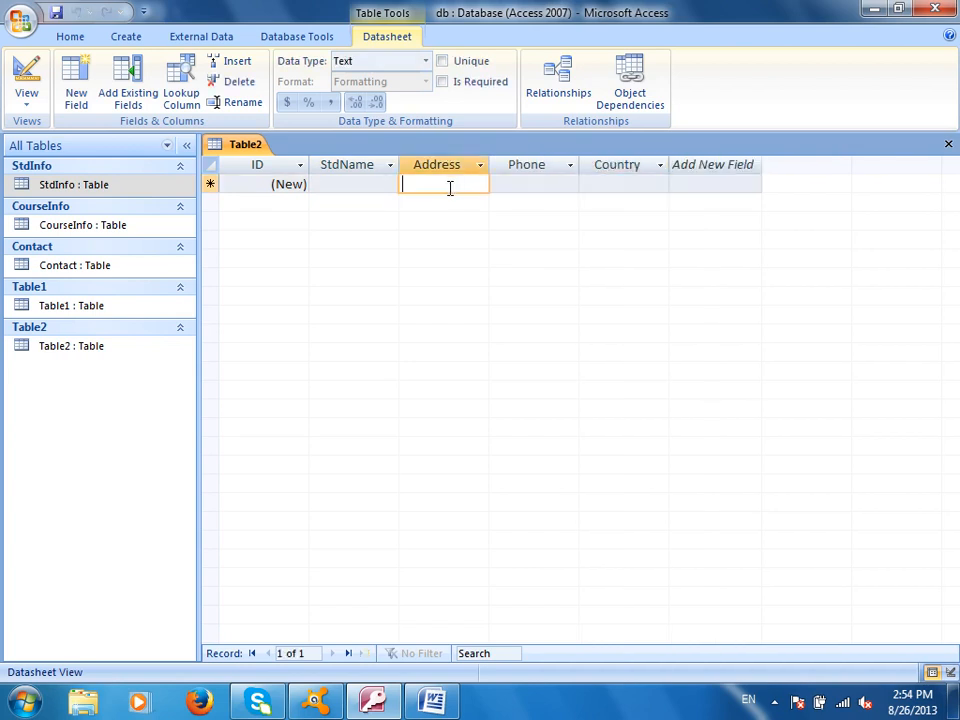
left_click(424, 62)
left_click(377, 97)
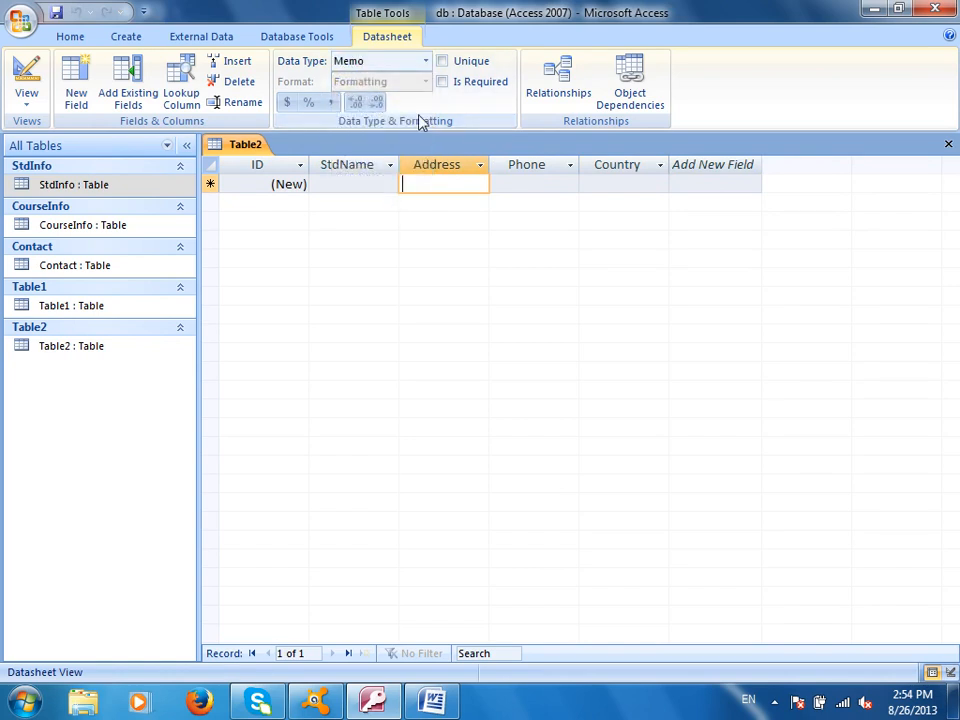
left_click(548, 184)
left_click(425, 62)
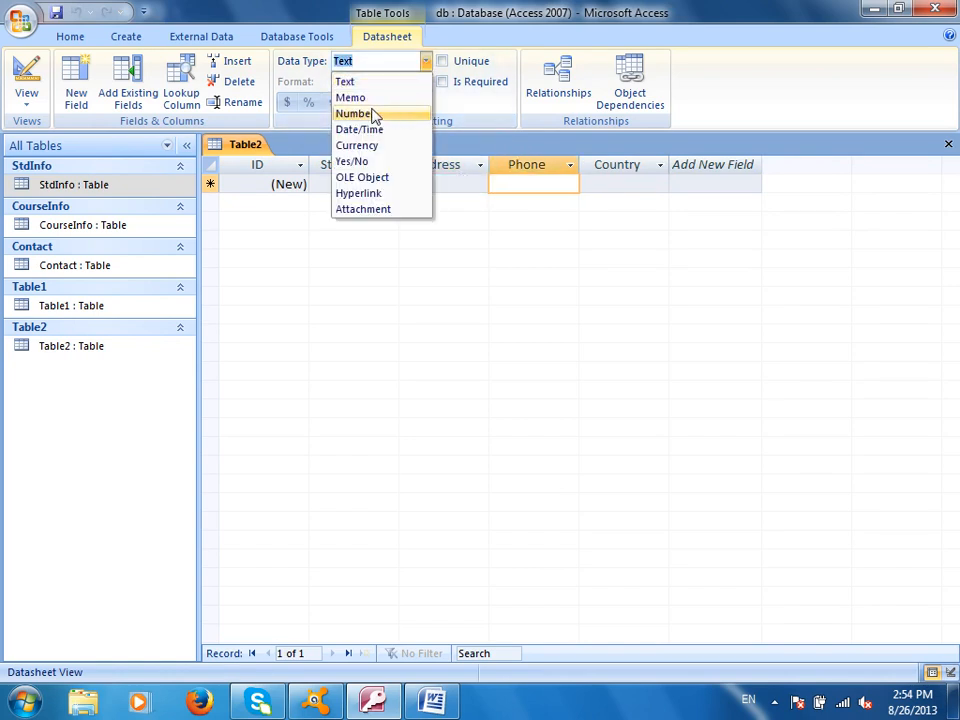
left_click(372, 113)
left_click(649, 186)
left_click(425, 62)
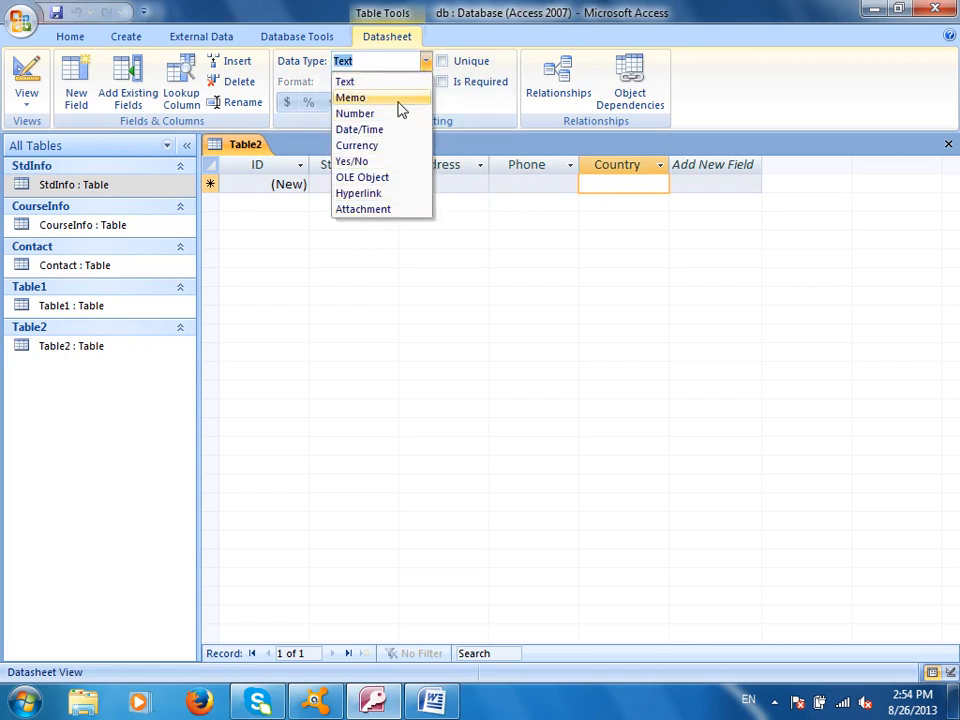
left_click(399, 84)
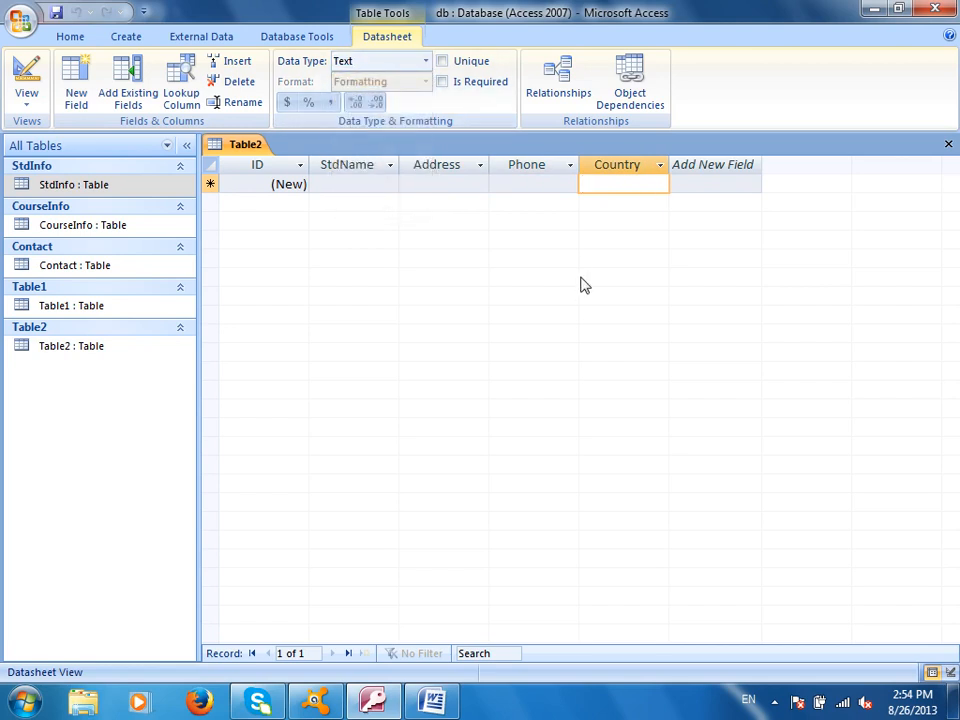
left_click(56, 12)
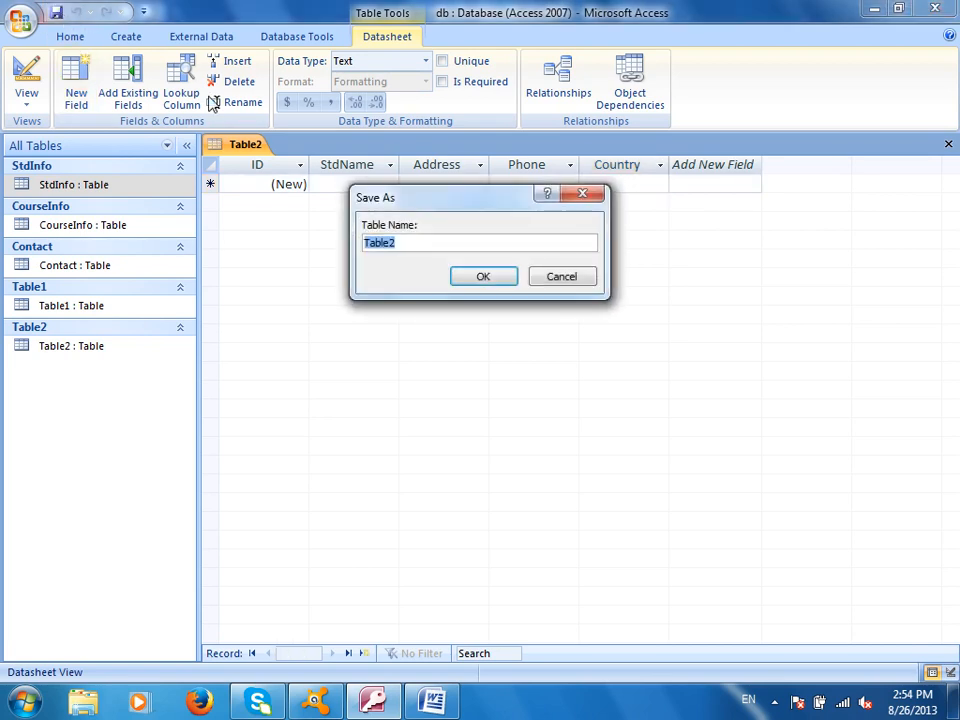
- Save the new table as AnotherMethod and close it
type("Anoth")
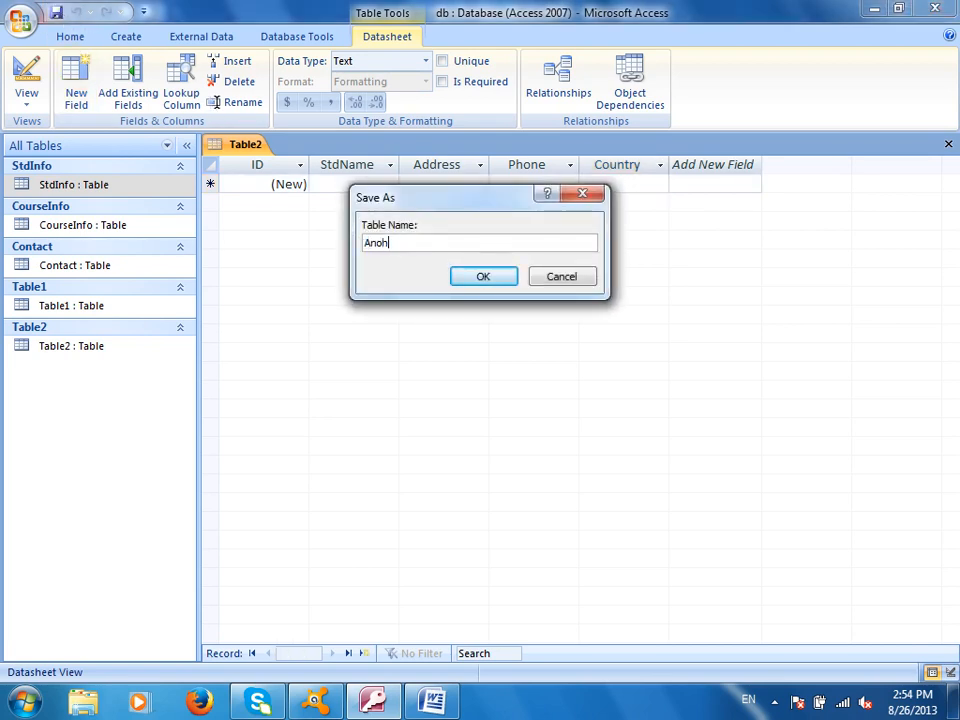
type("erMethod")
key("Return")
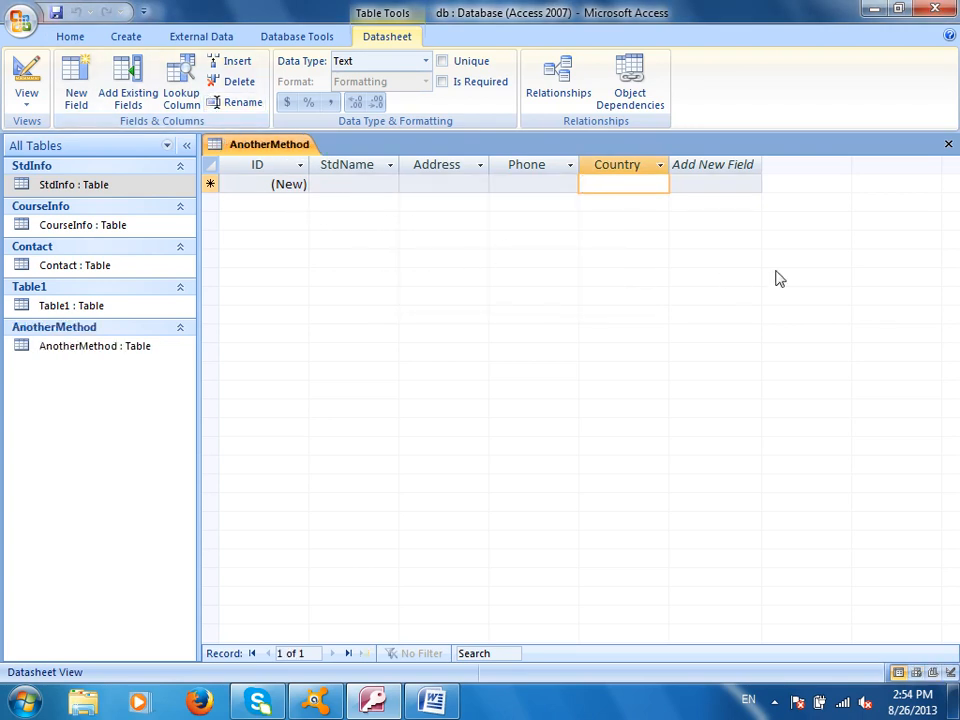
left_click(948, 145)
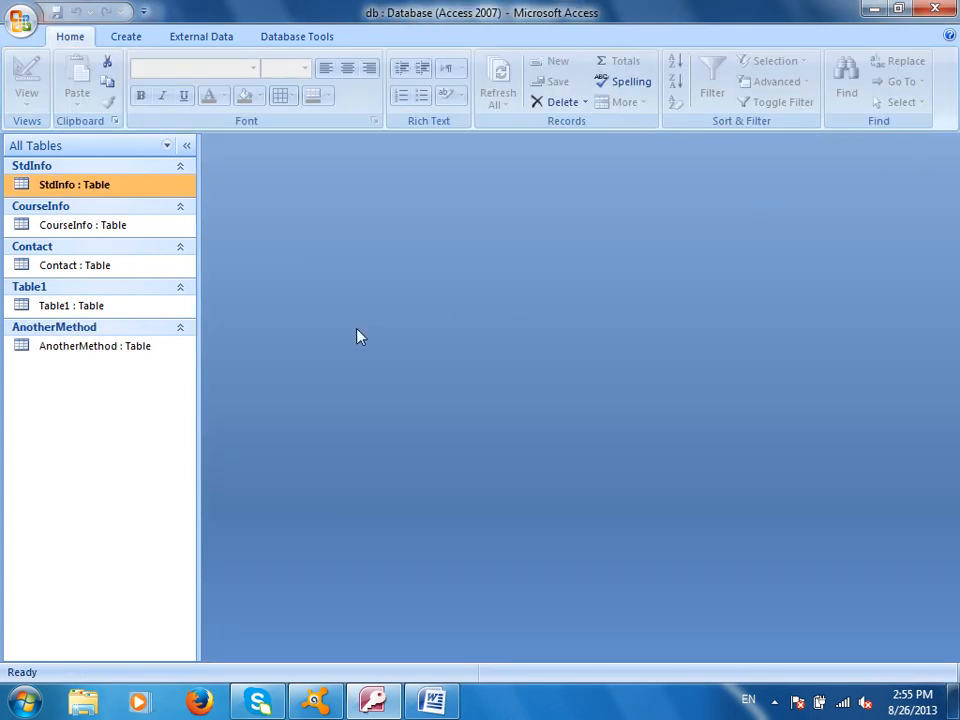
- Reopen AnotherMethod, check it in Design view, then close it
double_click(129, 350)
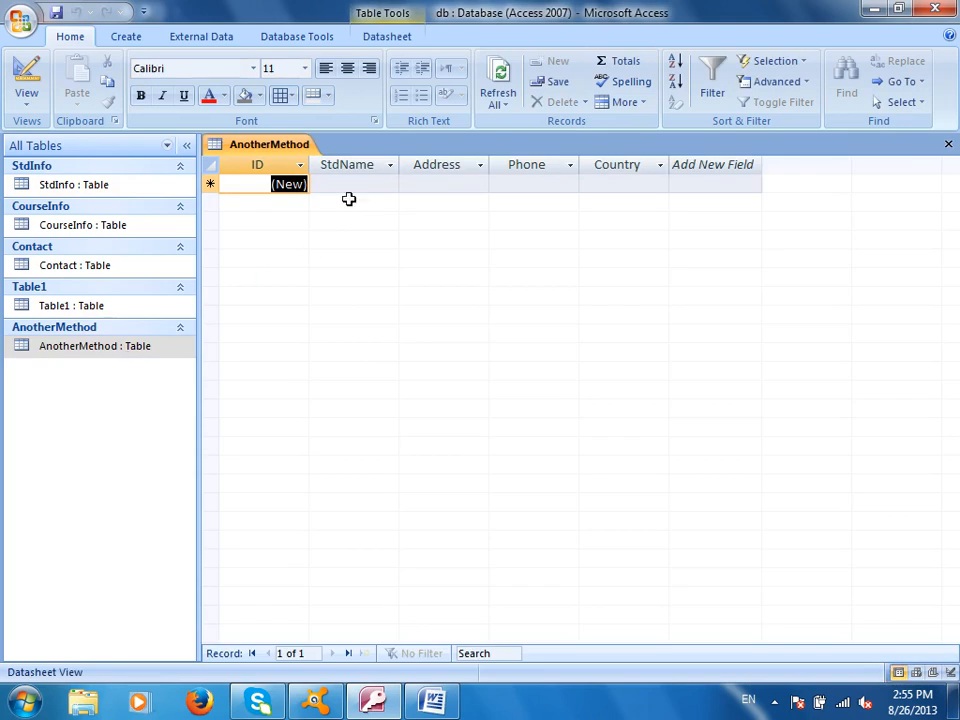
left_click(28, 72)
key("ctrl+w")
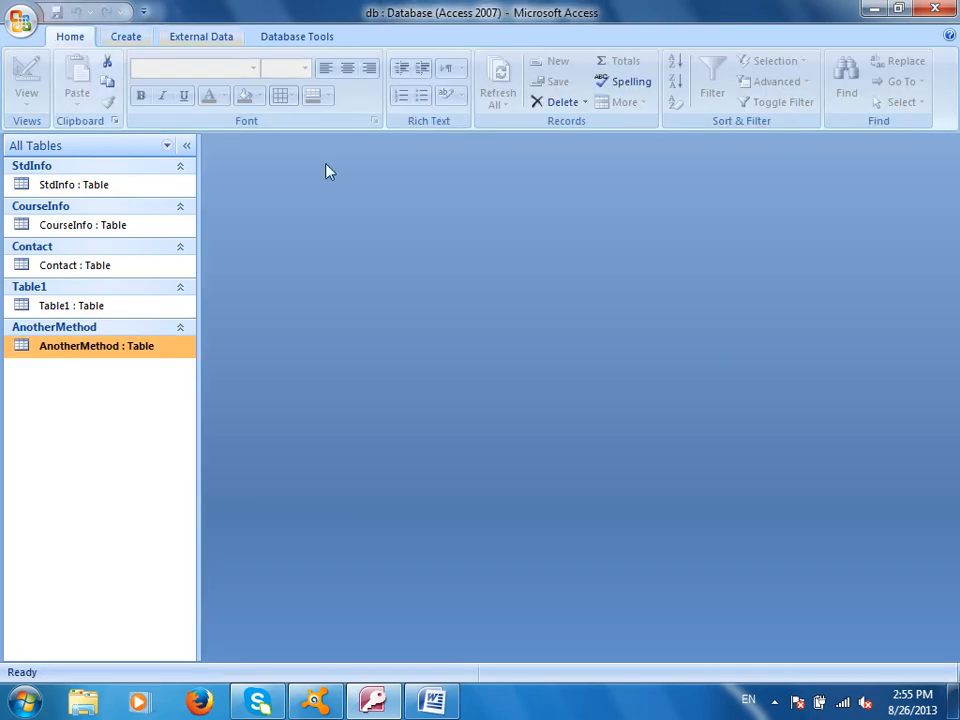
left_click(124, 38)
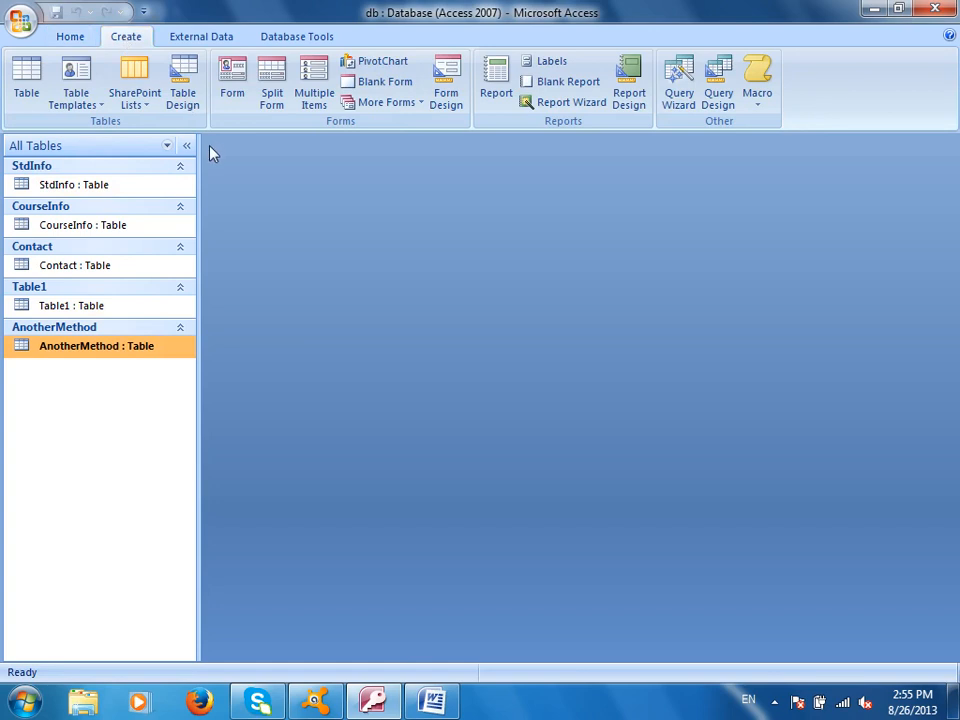